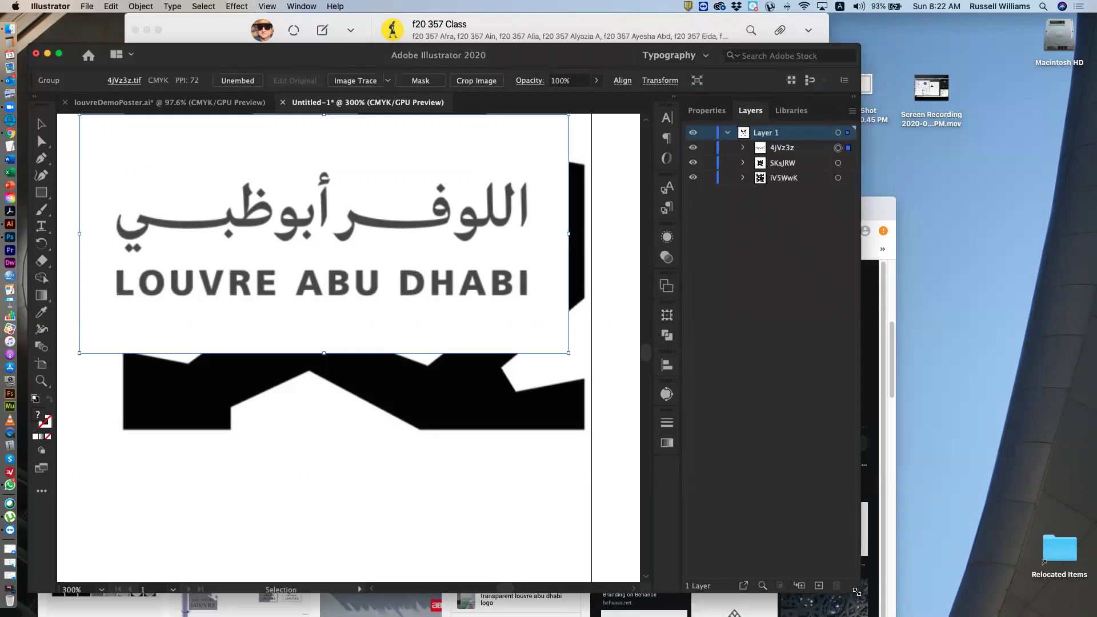
Step: Widen the document window and move the Louvre Abu Dhabi logo image down over the lower edge of the black pattern
{"action": "left_click_drag", "start_coordinate": [859, 592], "coordinate": [1079, 591]}
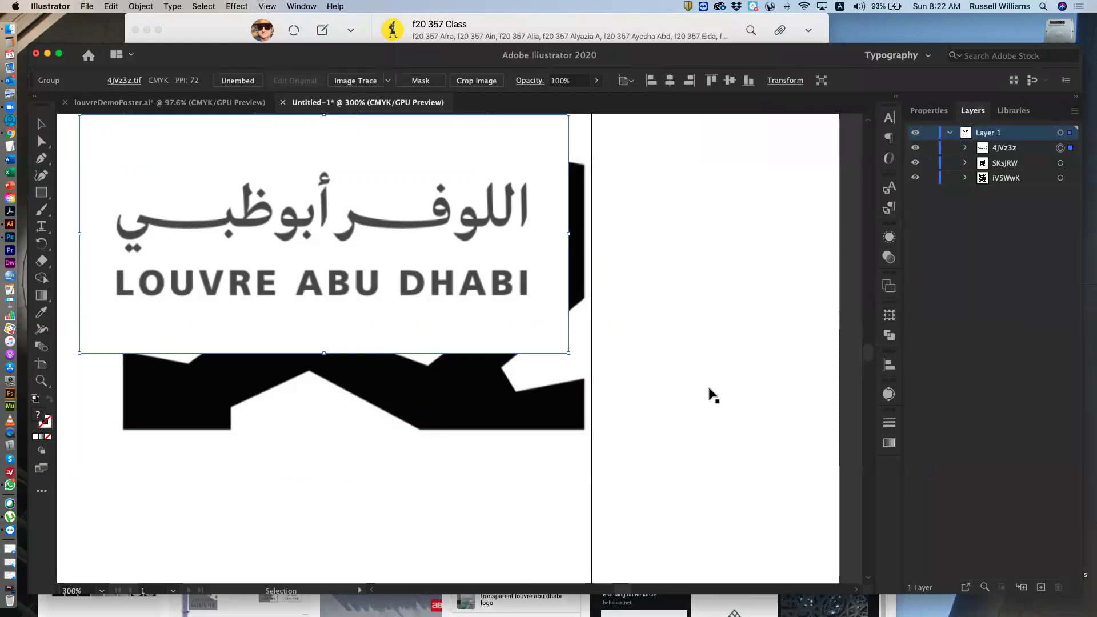
{"action": "left_click_drag", "start_coordinate": [426, 311], "coordinate": [422, 358]}
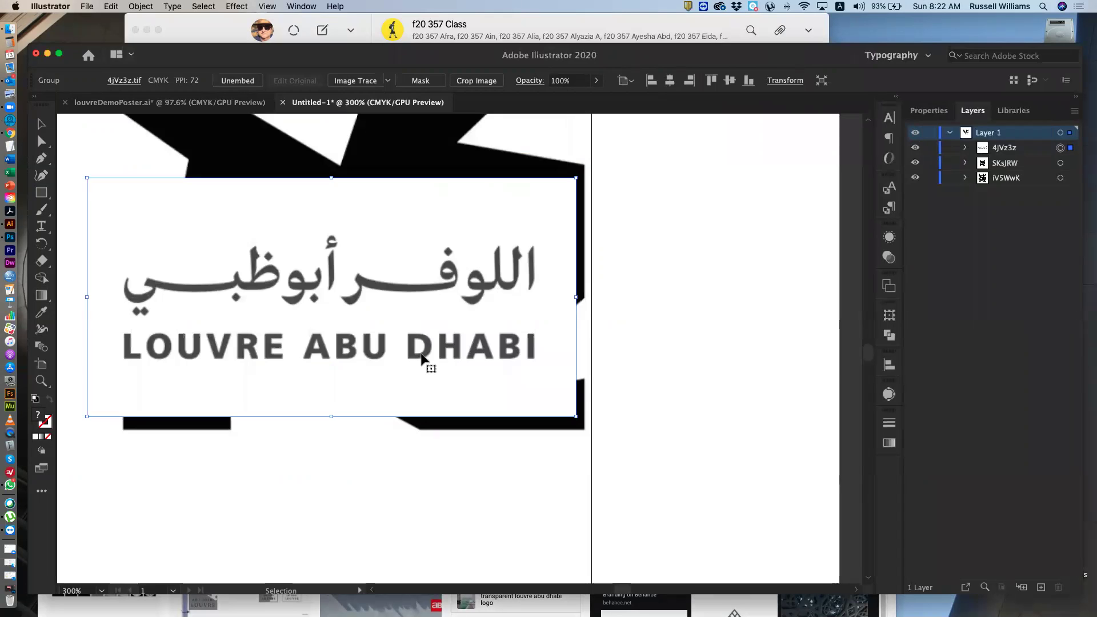
{"action": "left_click_drag", "start_coordinate": [387, 230], "coordinate": [414, 297]}
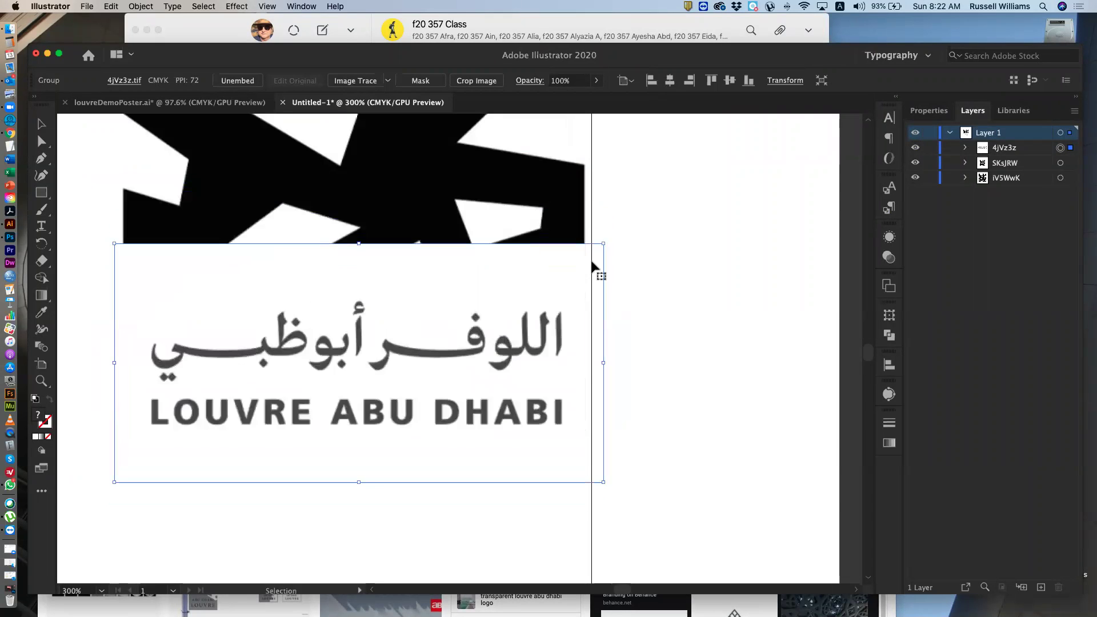
Step: Hide the two pattern images SKsJRW and iVSWwK, and move the logo image left so it lies fully on the artboard
{"action": "left_click", "coordinate": [915, 162]}
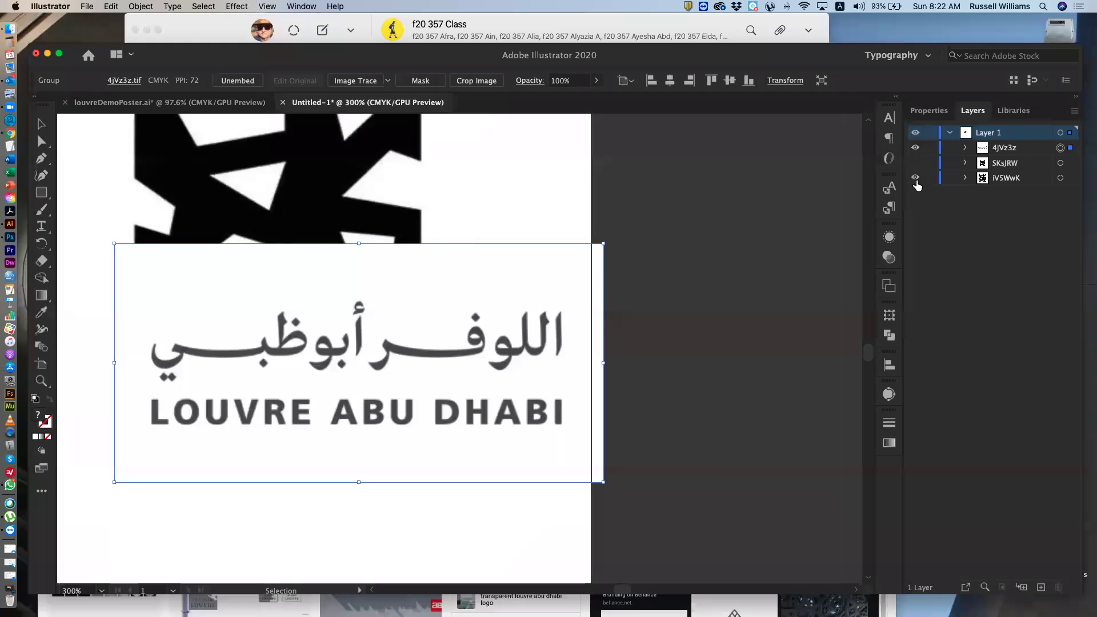
{"action": "left_click", "coordinate": [915, 179]}
{"action": "scroll", "coordinate": [527, 263], "scroll_direction": "left", "scroll_amount": 3}
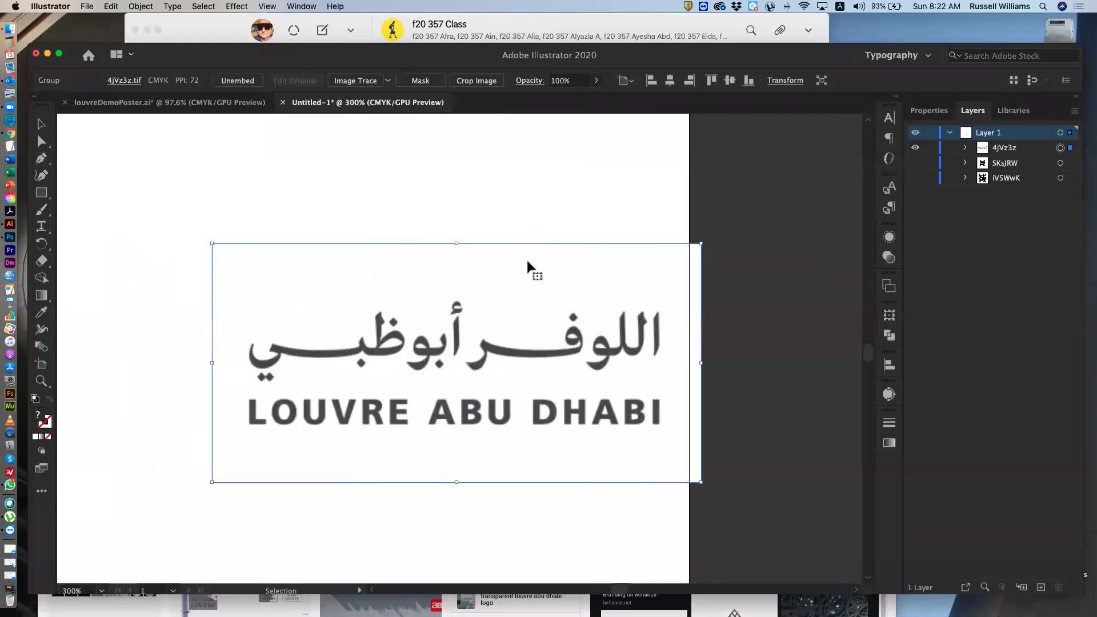
{"action": "scroll", "coordinate": [527, 261], "scroll_direction": "left", "scroll_amount": 5}
{"action": "left_click_drag", "start_coordinate": [600, 348], "coordinate": [420, 342]}
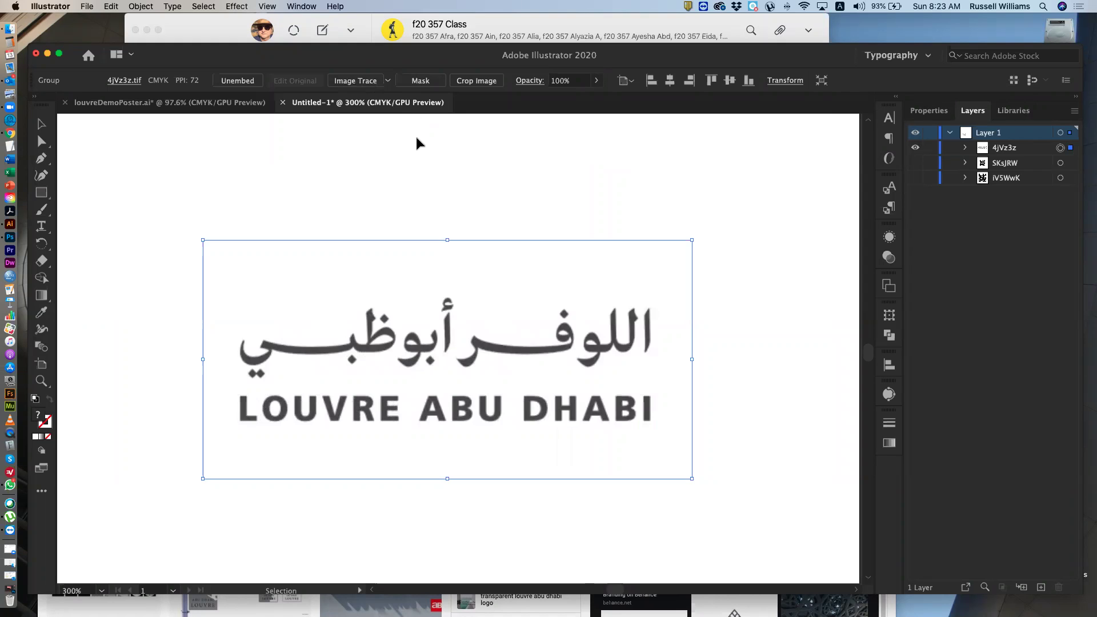
{"action": "scroll", "coordinate": [427, 135], "scroll_direction": "right", "scroll_amount": 1}
{"action": "scroll", "coordinate": [429, 142], "scroll_direction": "left", "scroll_amount": 2}
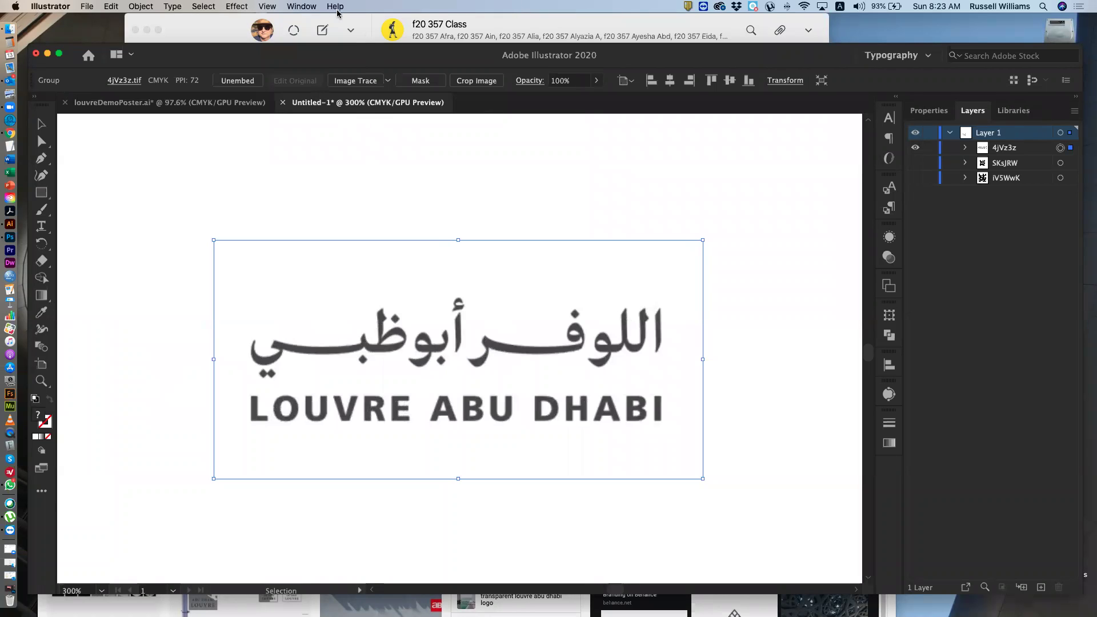
Step: Preview an Image Trace of the logo in Black and White mode with the threshold set to 126
{"action": "left_click", "coordinate": [304, 6]}
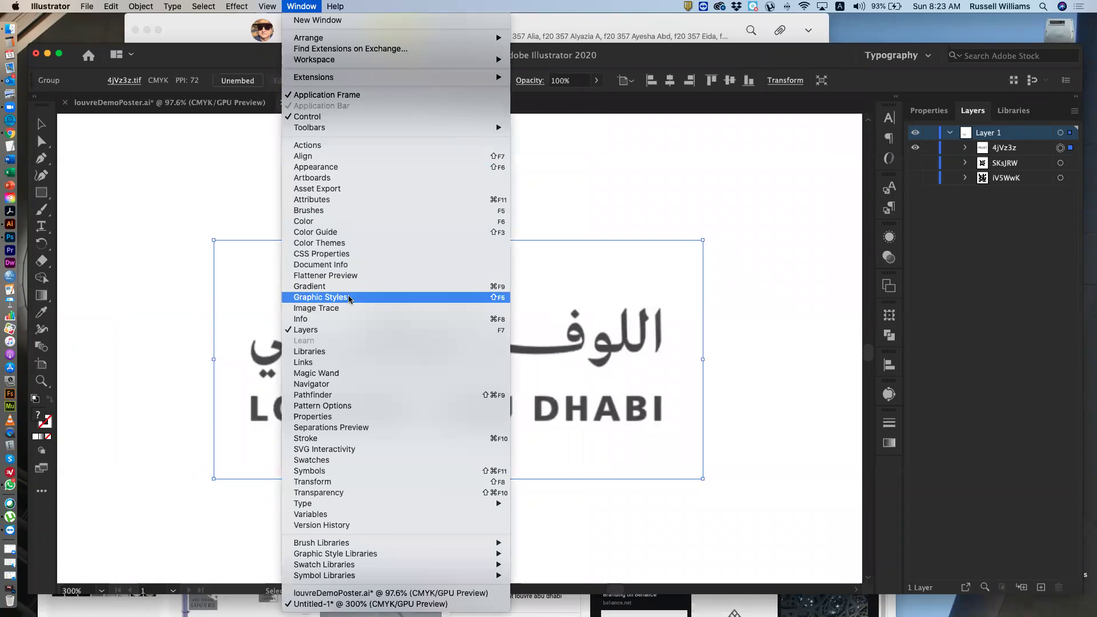
{"action": "left_click", "coordinate": [354, 308]}
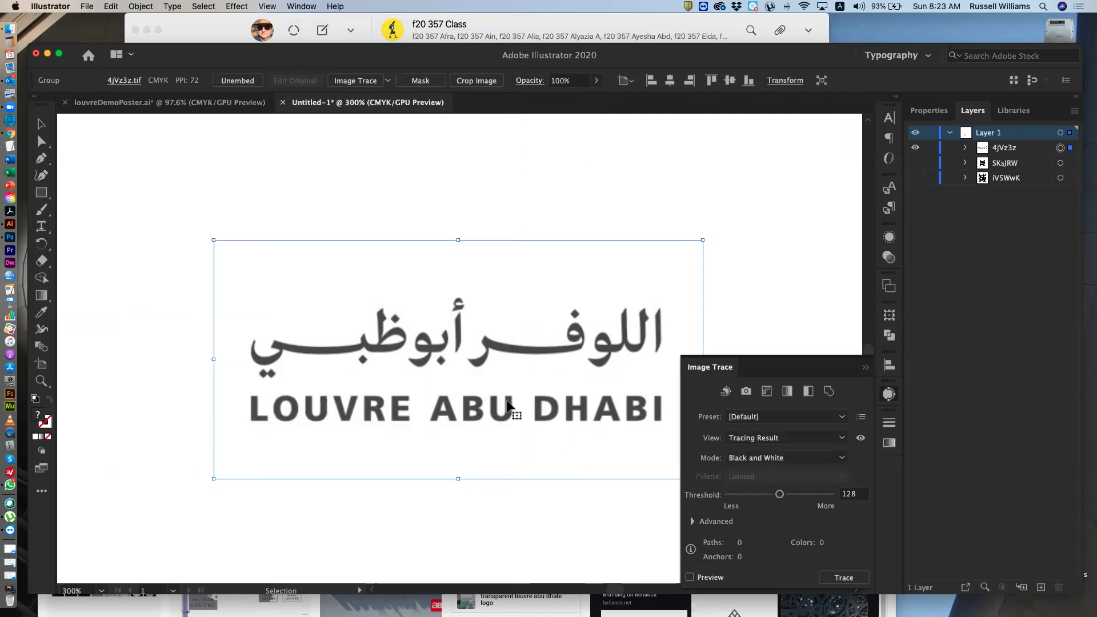
{"action": "left_click", "coordinate": [841, 459]}
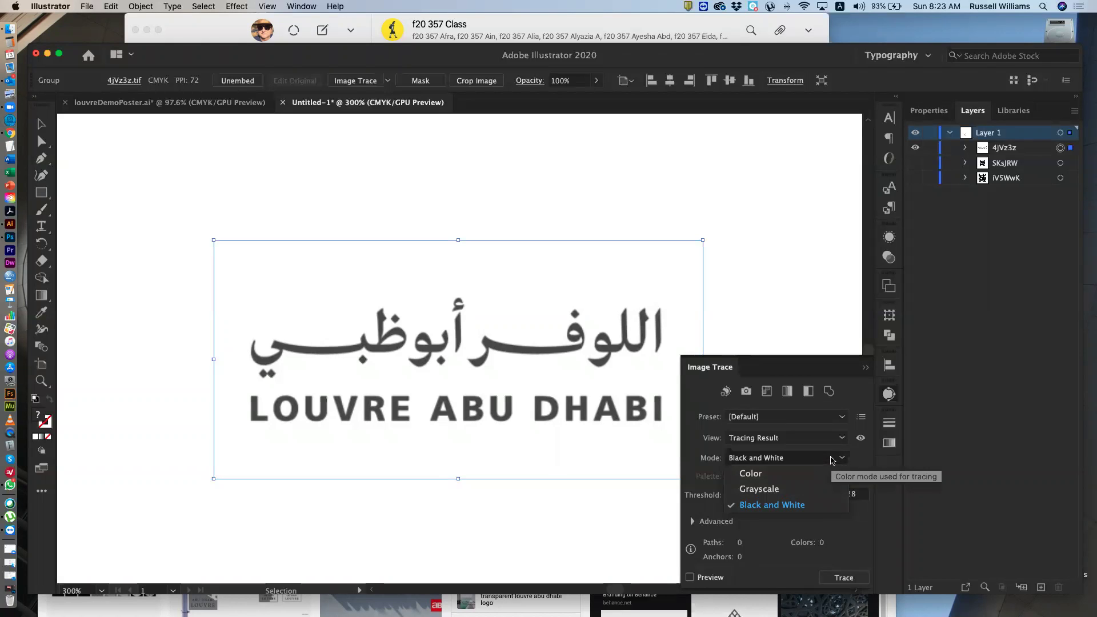
{"action": "left_click", "coordinate": [831, 460]}
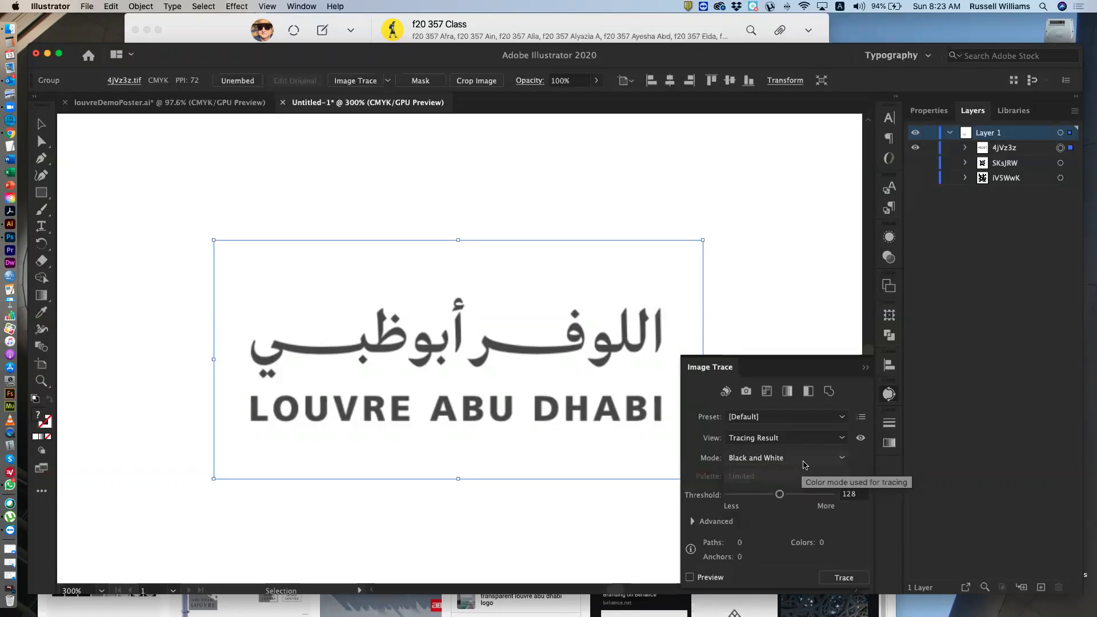
{"action": "left_click", "coordinate": [690, 578]}
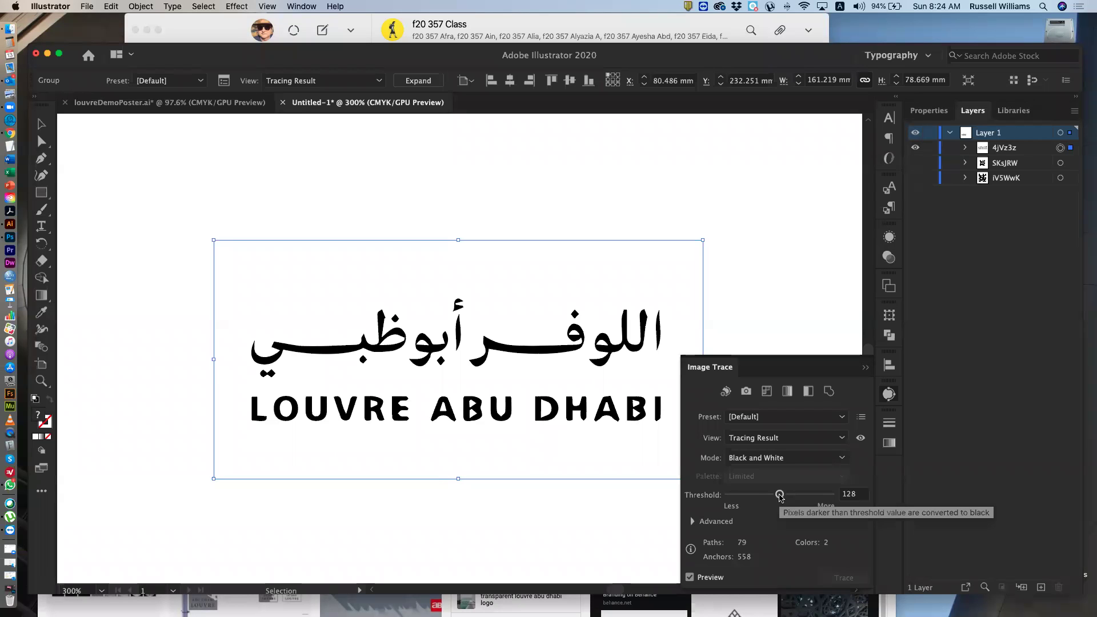
{"action": "mouse_move", "coordinate": [780, 497]}
{"action": "left_mouse_down"}
{"action": "mouse_move", "coordinate": [832, 497]}
{"action": "mouse_move", "coordinate": [728, 496]}
{"action": "mouse_move", "coordinate": [782, 498]}
{"action": "left_mouse_up"}
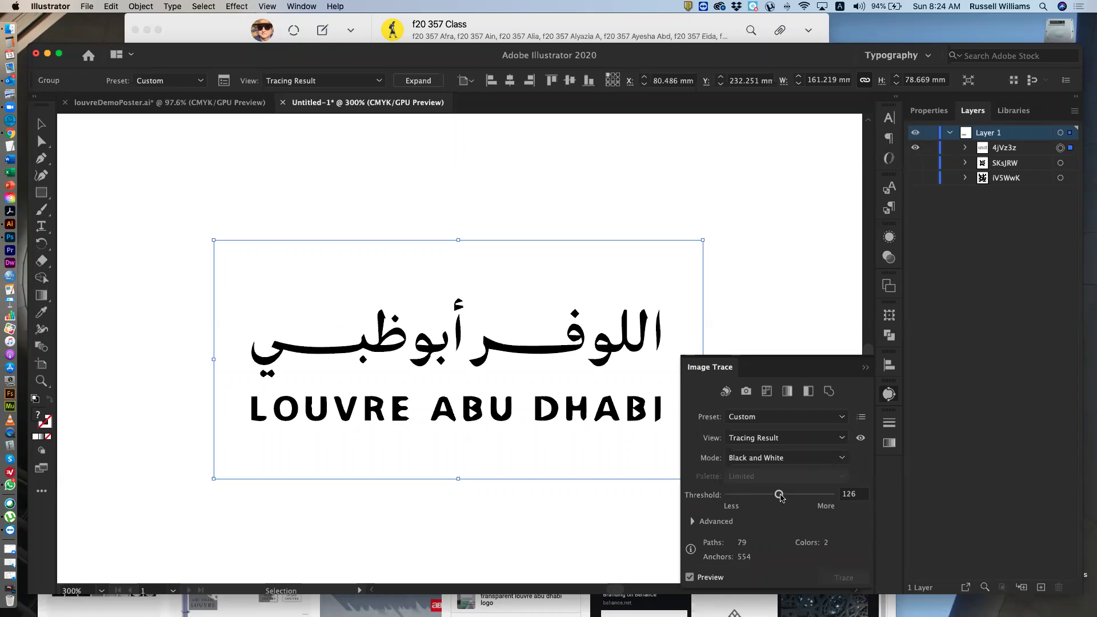
Step: Try Grayscale mode on the trace, expand the advanced trace options, and return the mode to Black and White
{"action": "left_click", "coordinate": [780, 460]}
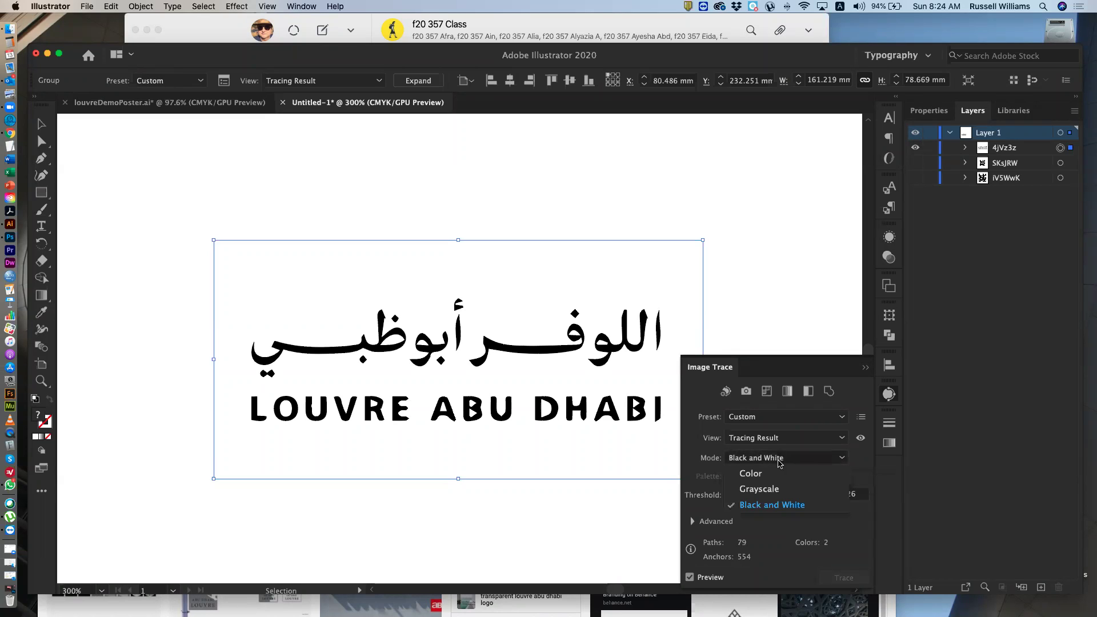
{"action": "left_click", "coordinate": [784, 490]}
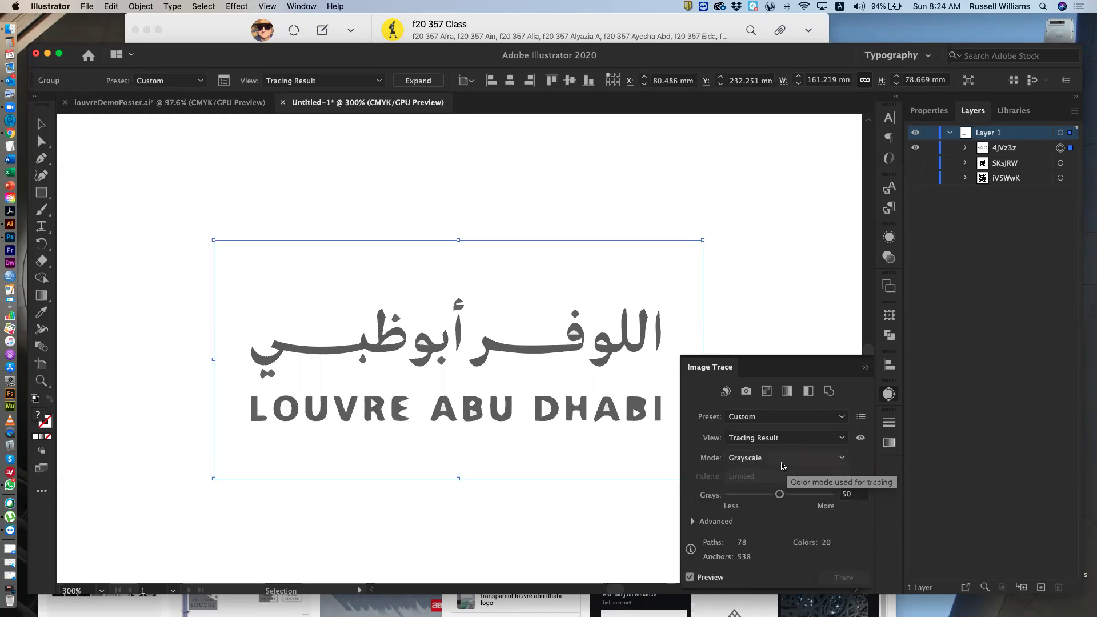
{"action": "mouse_move", "coordinate": [800, 363]}
{"action": "left_mouse_down"}
{"action": "mouse_move", "coordinate": [769, 340]}
{"action": "mouse_move", "coordinate": [757, 251]}
{"action": "mouse_move", "coordinate": [789, 160]}
{"action": "mouse_move", "coordinate": [782, 129]}
{"action": "left_mouse_up"}
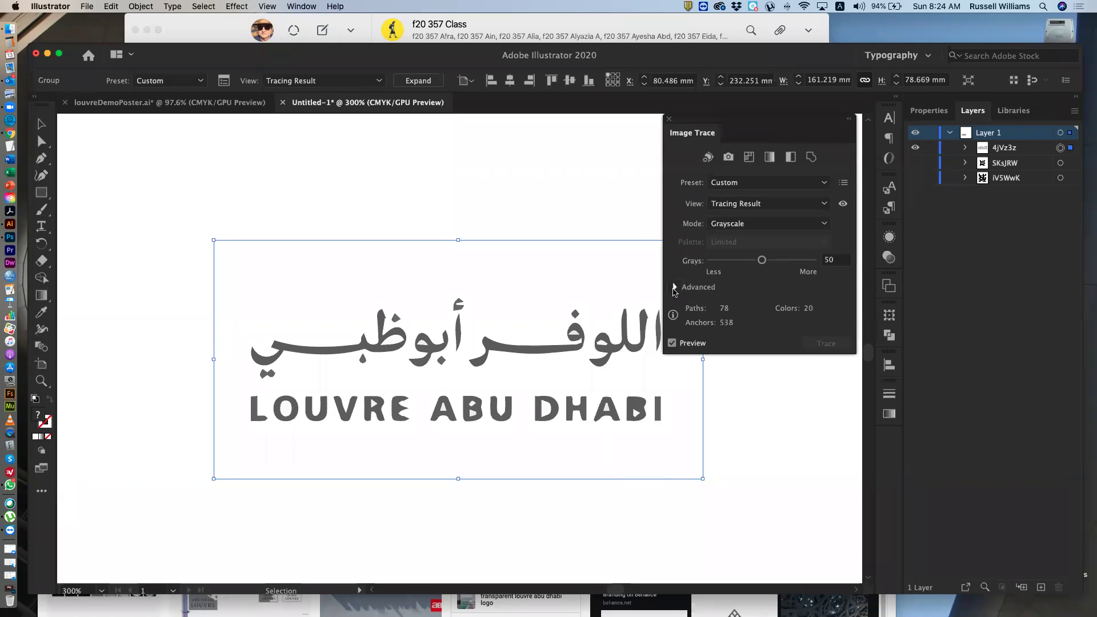
{"action": "left_click", "coordinate": [674, 287]}
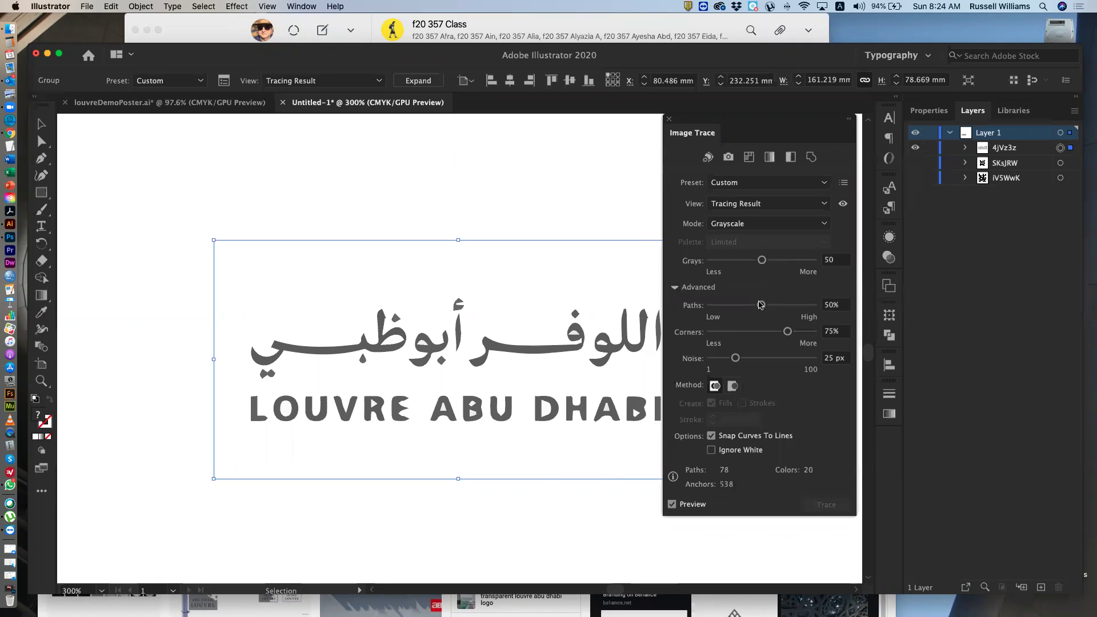
{"action": "left_click", "coordinate": [771, 224]}
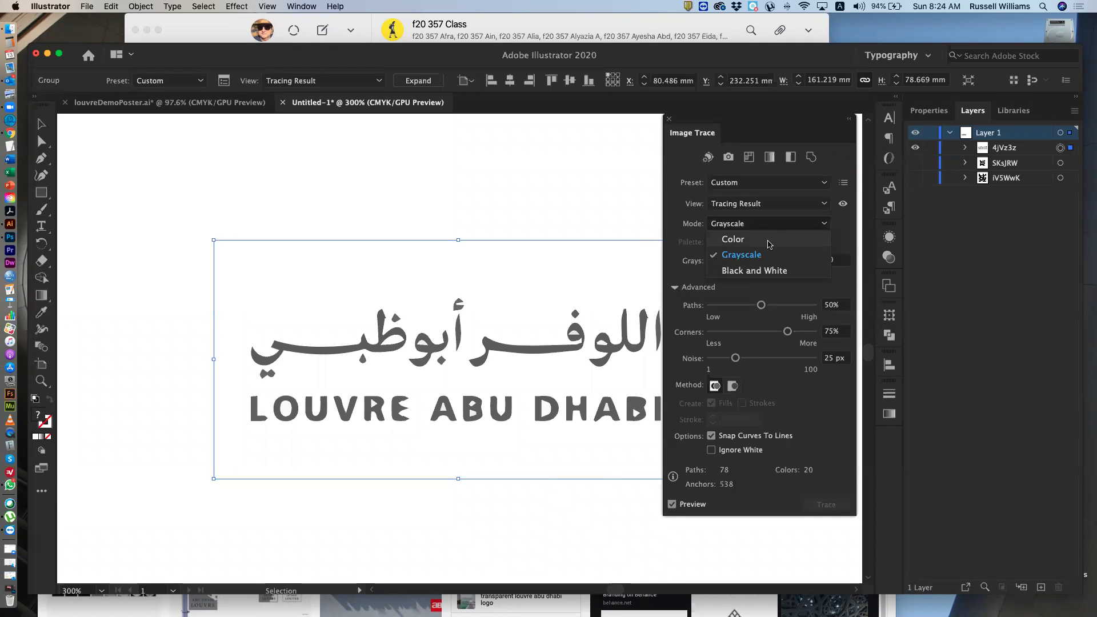
{"action": "left_click", "coordinate": [766, 272]}
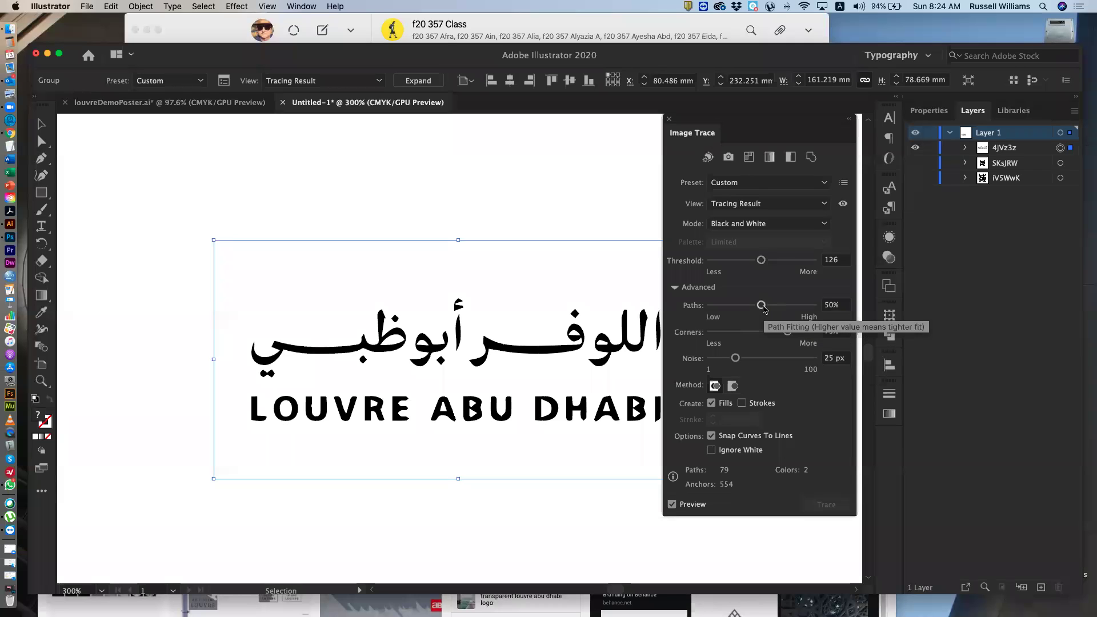
Step: Set the trace's path fitting to 45% and toggle the trace preview off and back on
{"action": "mouse_move", "coordinate": [763, 309]}
{"action": "left_mouse_down"}
{"action": "mouse_move", "coordinate": [802, 308]}
{"action": "mouse_move", "coordinate": [759, 309]}
{"action": "left_mouse_up"}
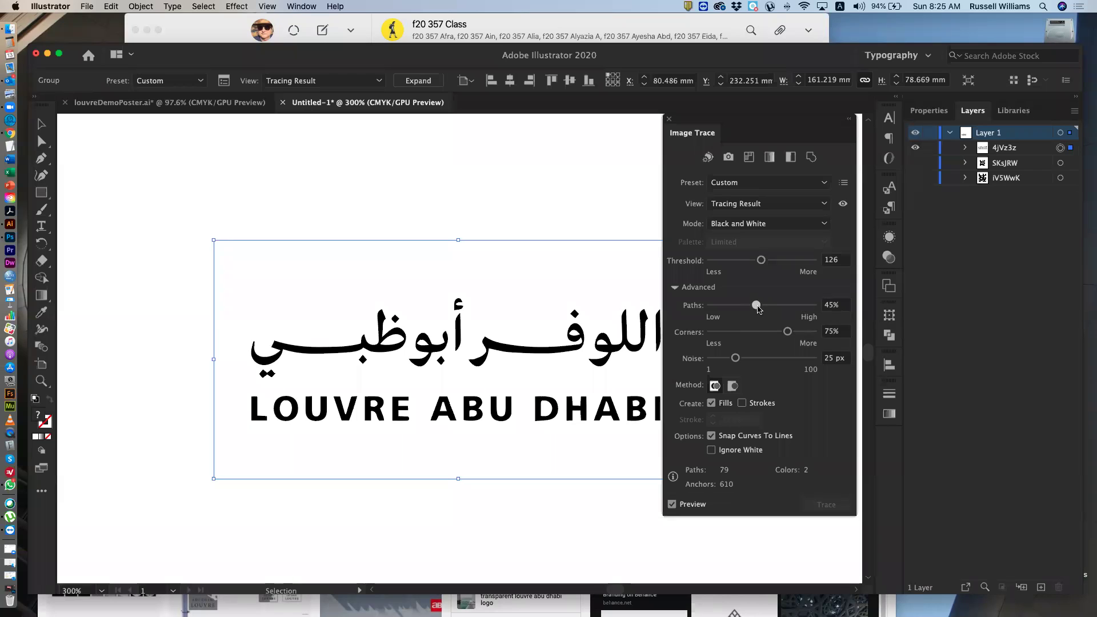
{"action": "left_click", "coordinate": [672, 504]}
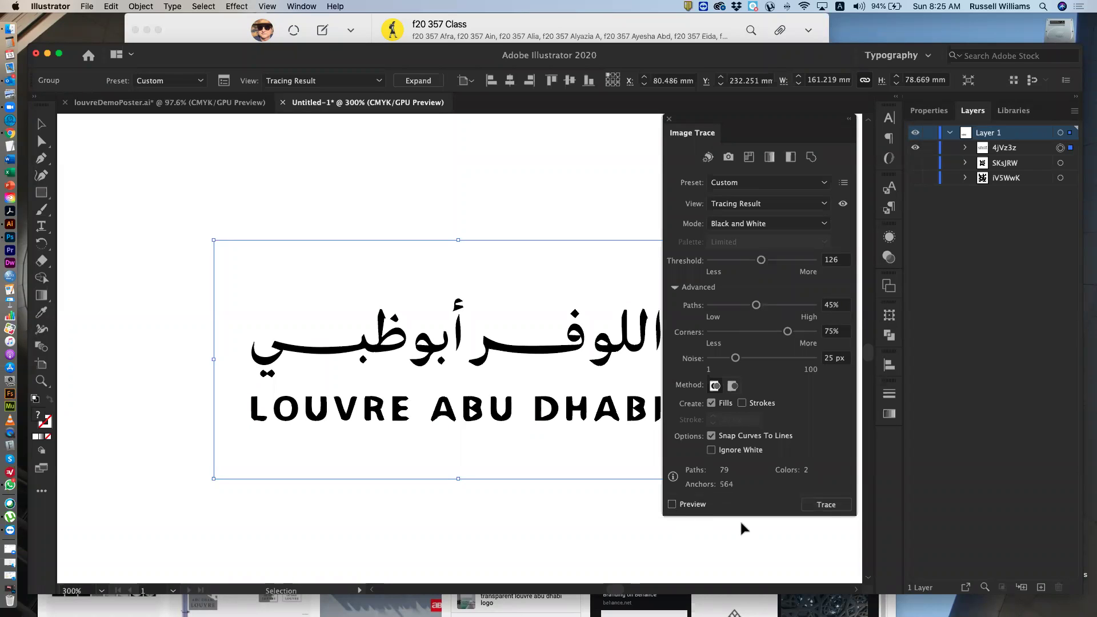
{"action": "left_click", "coordinate": [615, 522]}
{"action": "left_click", "coordinate": [539, 410]}
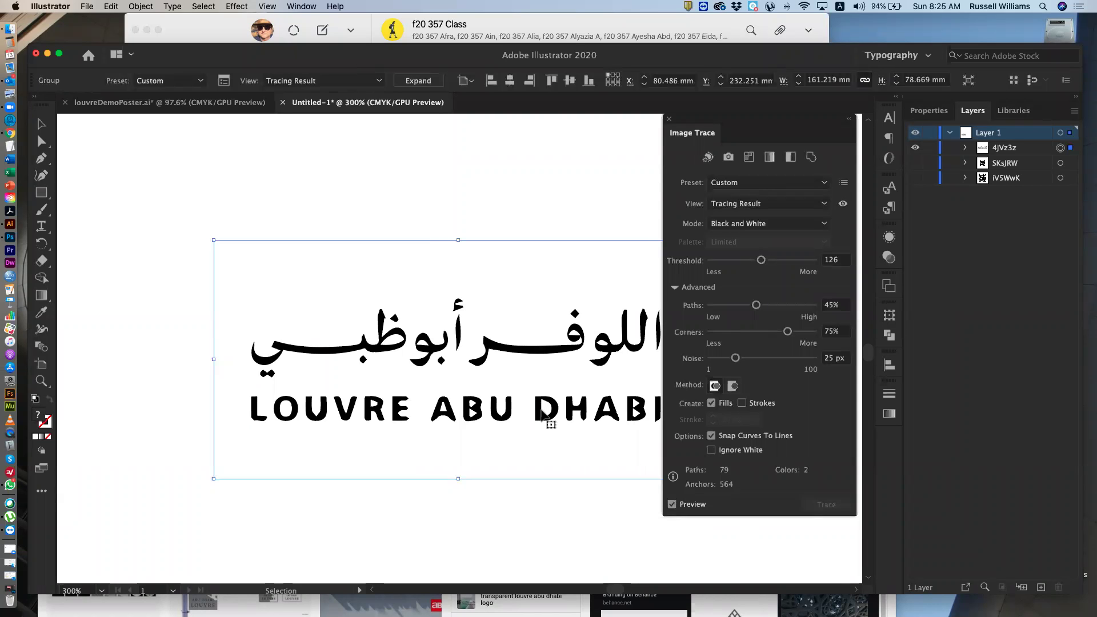
Step: Paste a copy of the original logo image and position it above the traced logo, moving the traced version down
{"action": "key", "text": "super+v"}
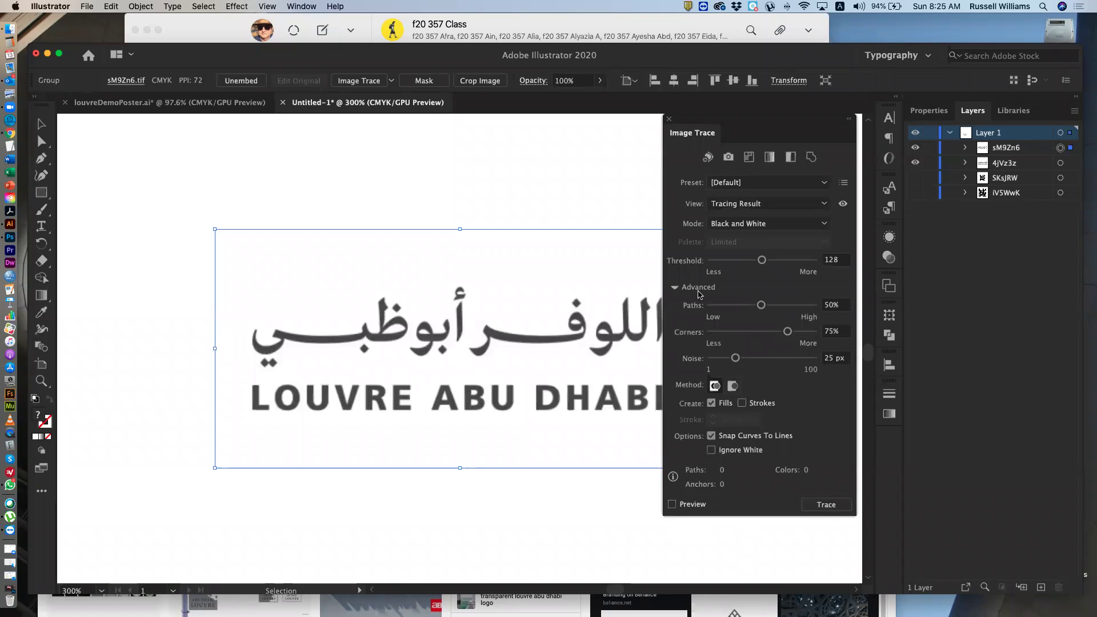
{"action": "left_click", "coordinate": [674, 287]}
{"action": "left_click", "coordinate": [674, 288]}
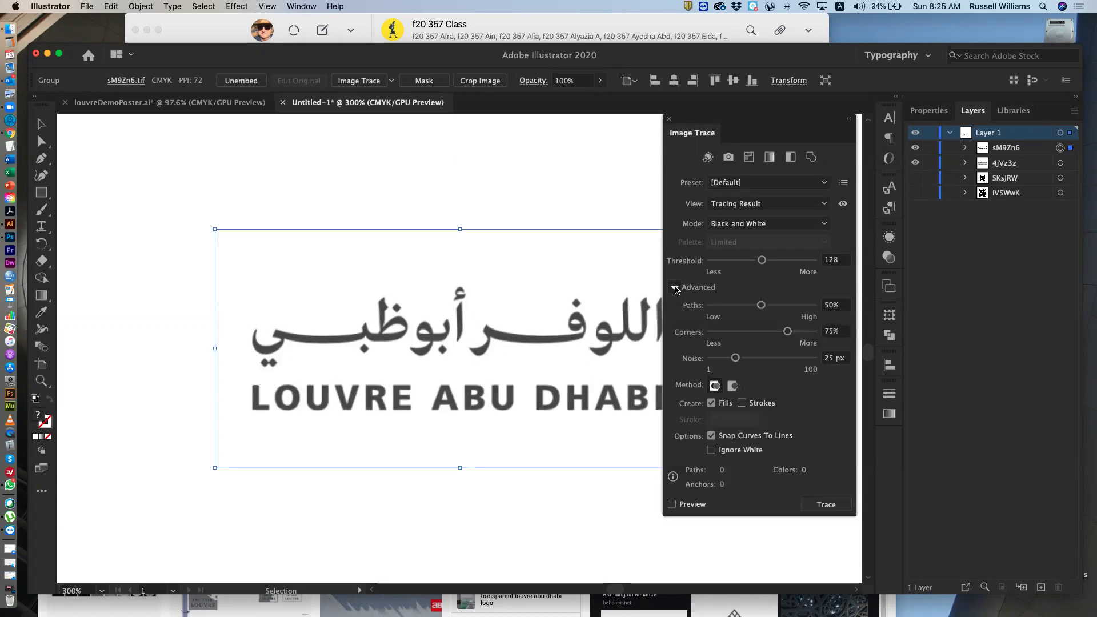
{"action": "left_click", "coordinate": [674, 287]}
{"action": "left_click", "coordinate": [674, 288]}
{"action": "left_click_drag", "start_coordinate": [515, 297], "coordinate": [464, 207]}
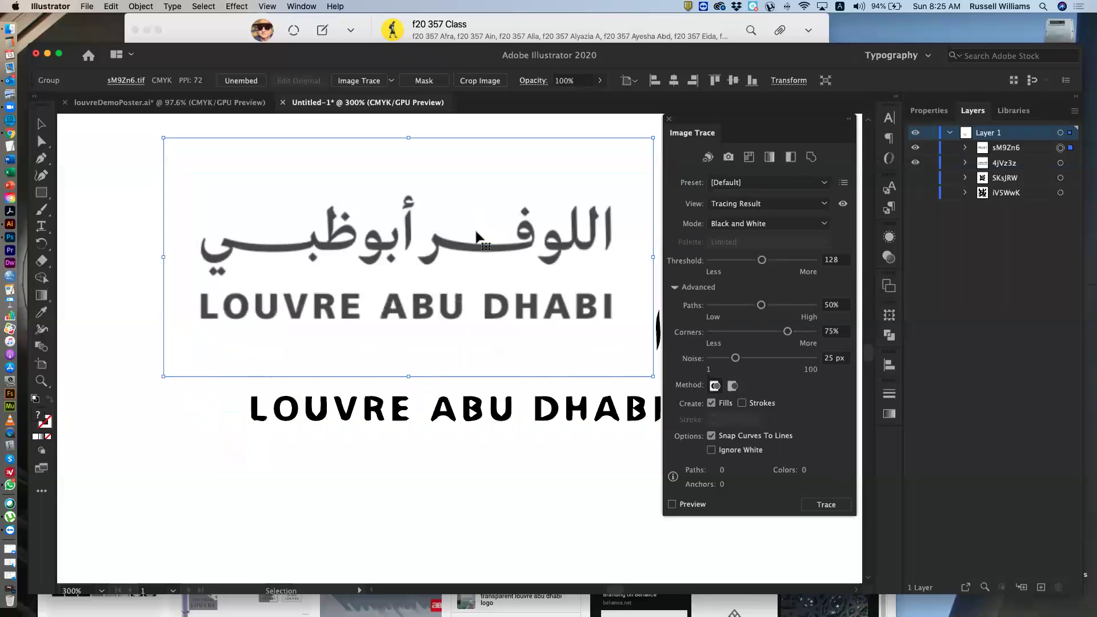
{"action": "left_click", "coordinate": [446, 473]}
{"action": "left_click_drag", "start_coordinate": [445, 472], "coordinate": [438, 503]}
{"action": "left_click_drag", "start_coordinate": [470, 298], "coordinate": [470, 267]}
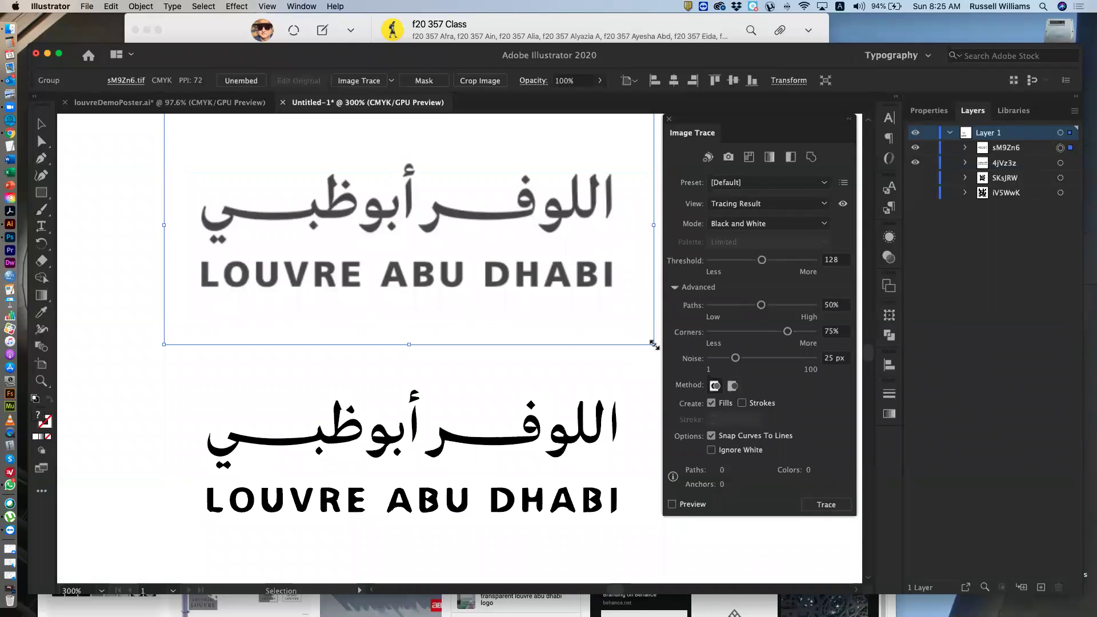
Step: Scale down the pasted original logo, centre it above the traced logo, and move the traced logo up closer to it
{"action": "left_click_drag", "start_coordinate": [653, 344], "coordinate": [582, 292]}
{"action": "left_click_drag", "start_coordinate": [424, 226], "coordinate": [502, 242]}
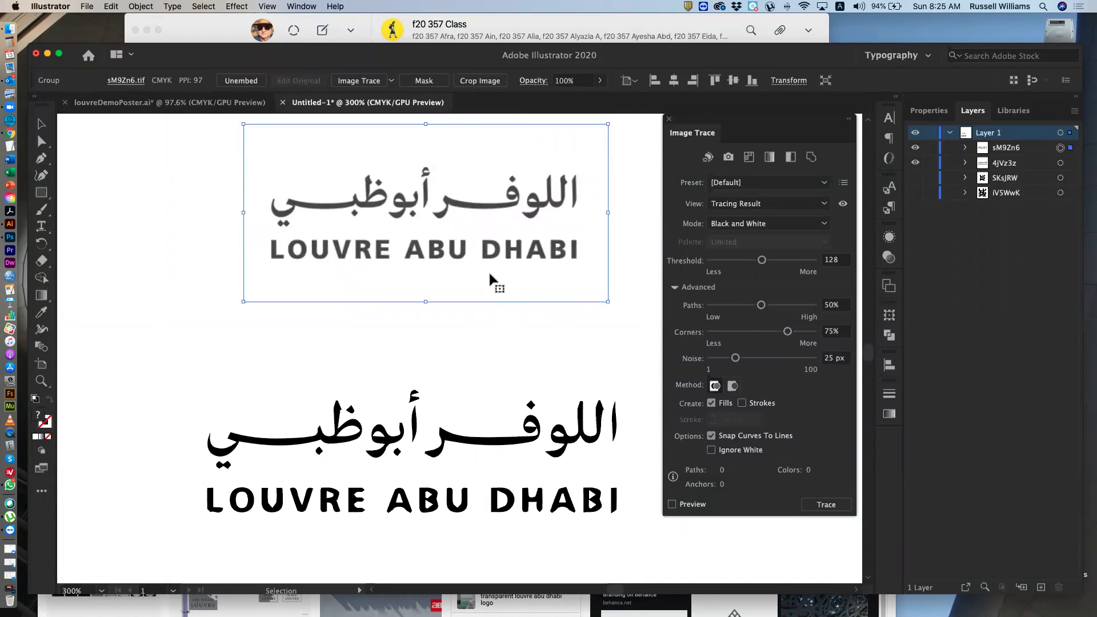
{"action": "left_click_drag", "start_coordinate": [499, 369], "coordinate": [506, 328]}
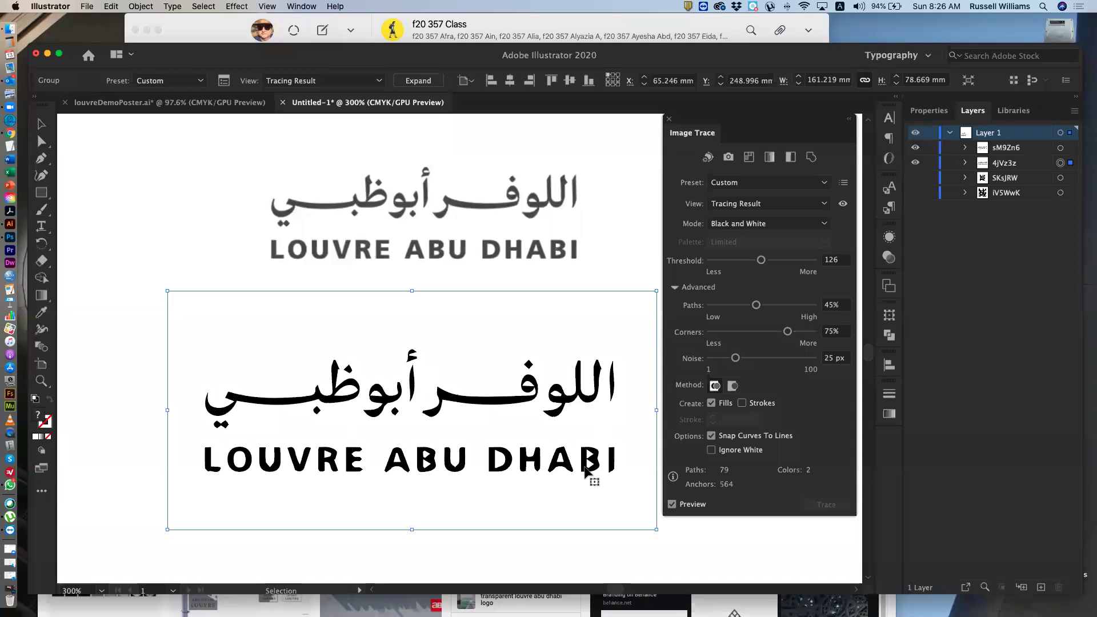
Step: Collapse the advanced trace options, try Color mode on the traced logo, and switch its mode to Grayscale
{"action": "left_click", "coordinate": [679, 289]}
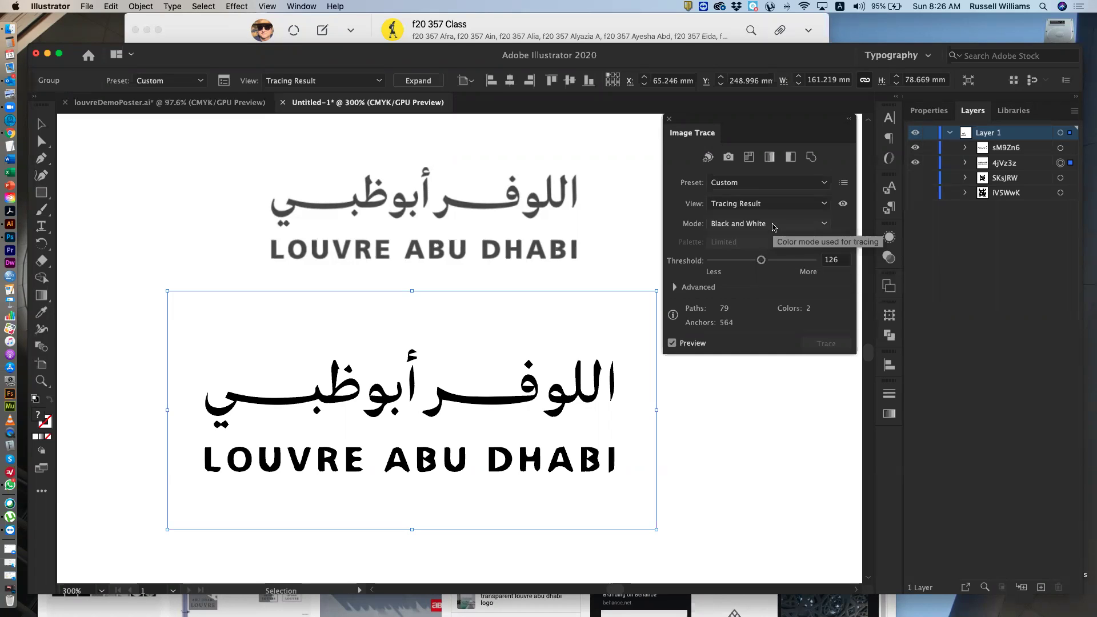
{"action": "left_click", "coordinate": [825, 207]}
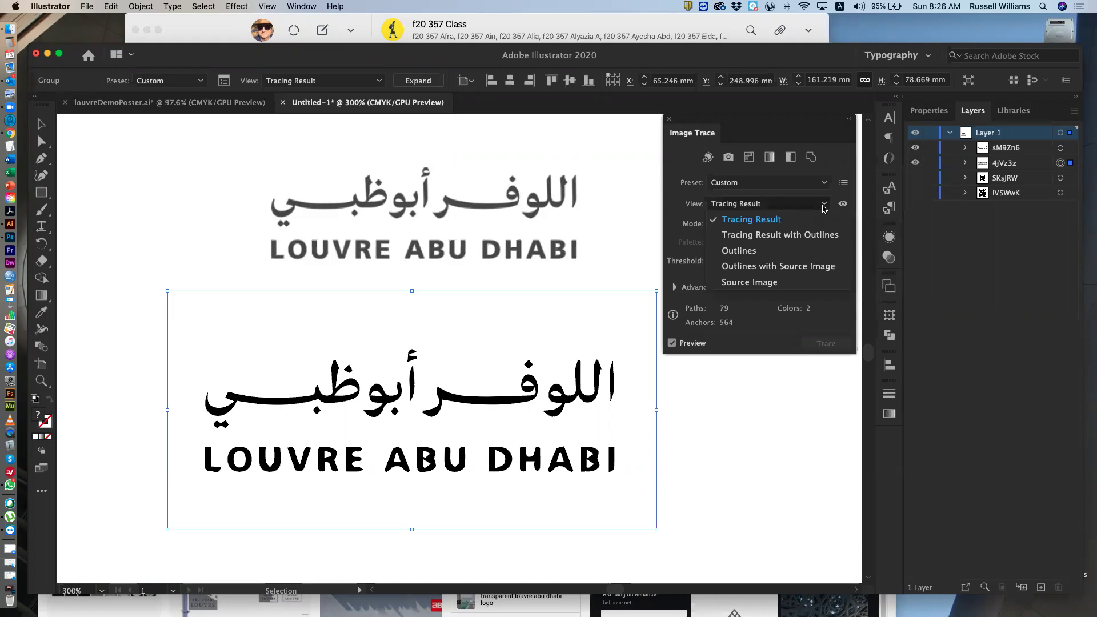
{"action": "left_click", "coordinate": [824, 206]}
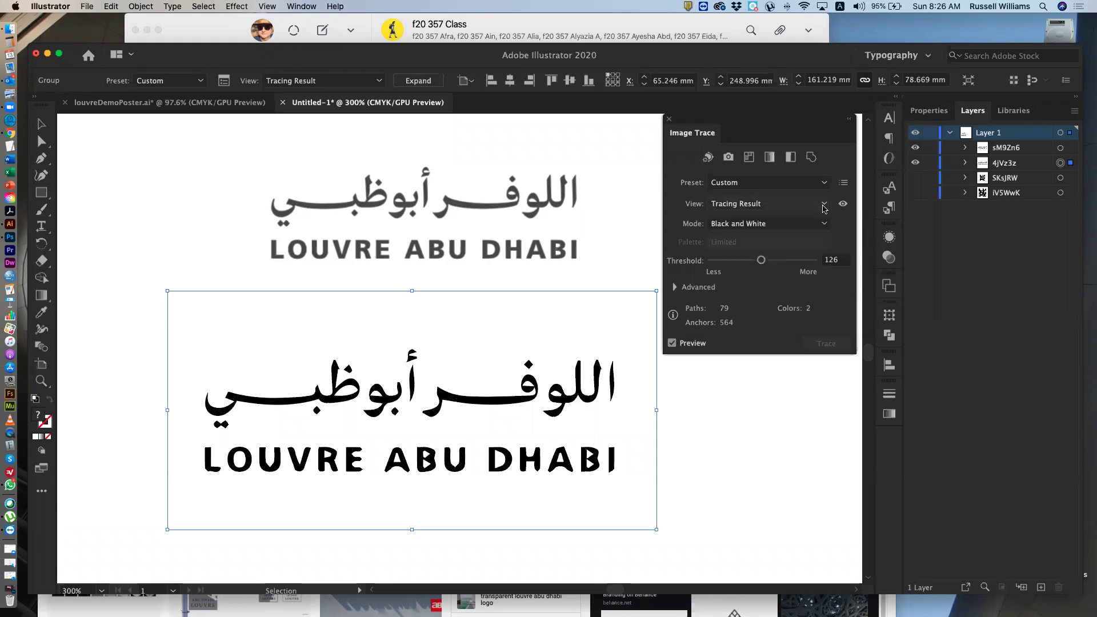
{"action": "left_click", "coordinate": [742, 224]}
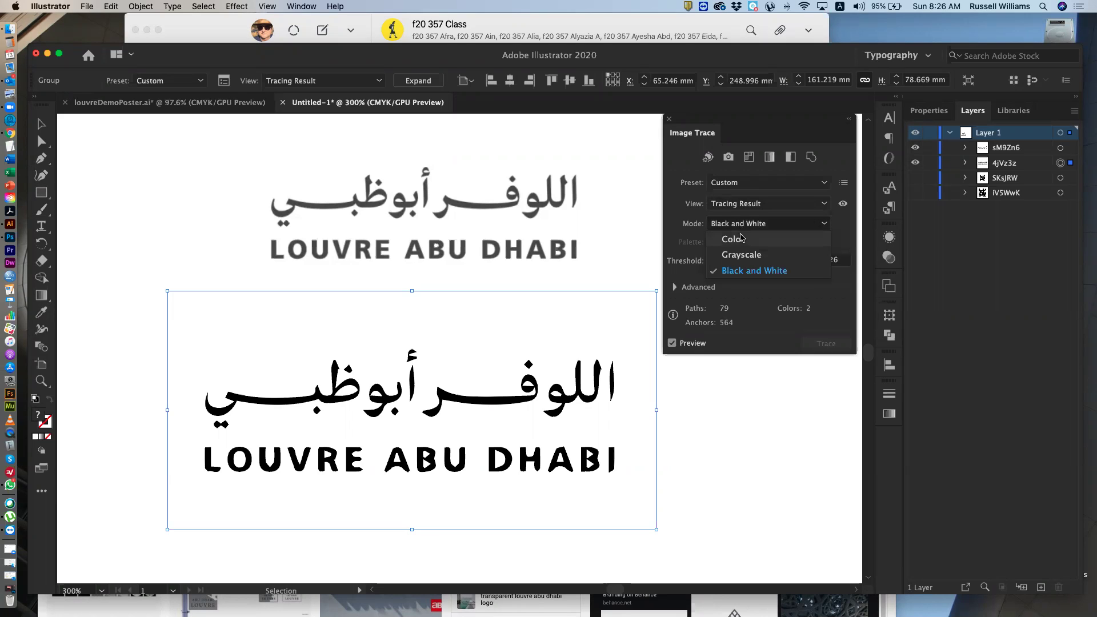
{"action": "left_click", "coordinate": [744, 239]}
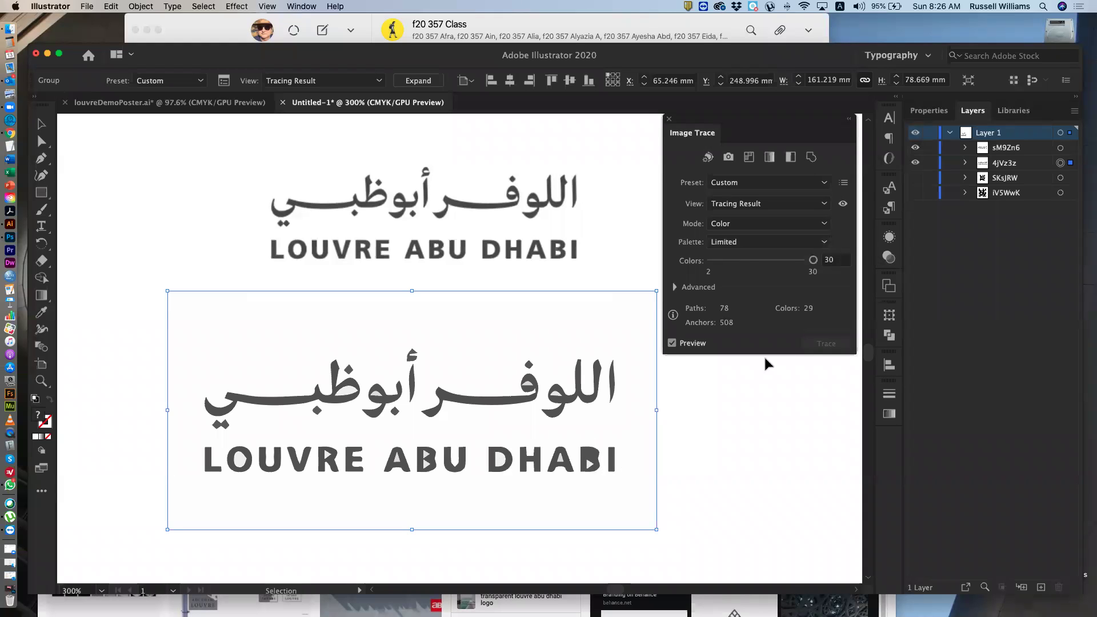
{"action": "left_click", "coordinate": [738, 224]}
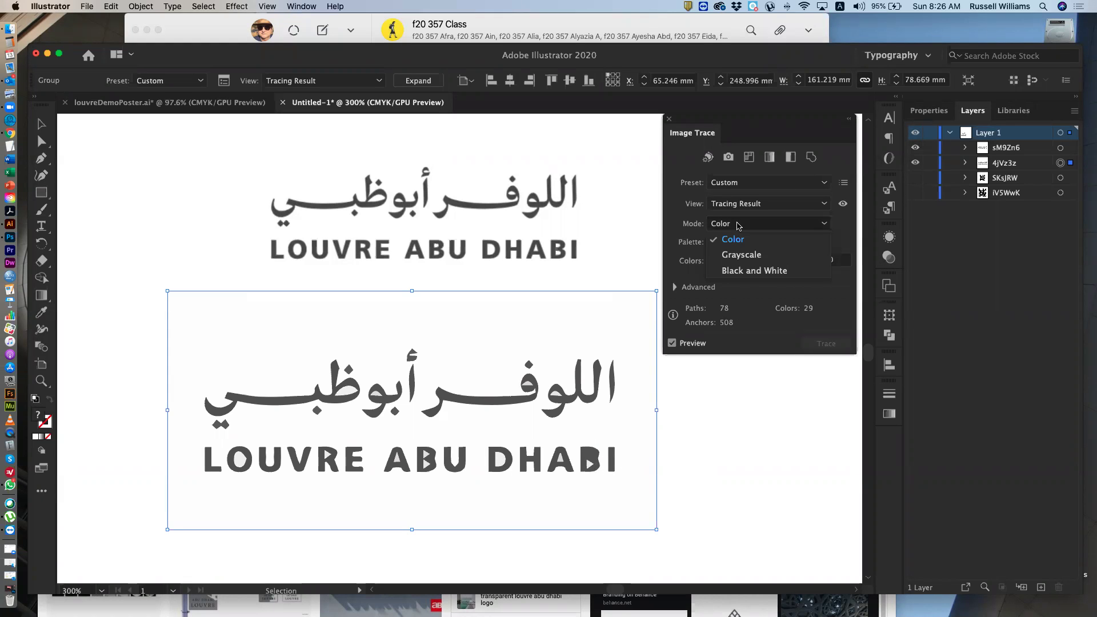
{"action": "left_click", "coordinate": [737, 255]}
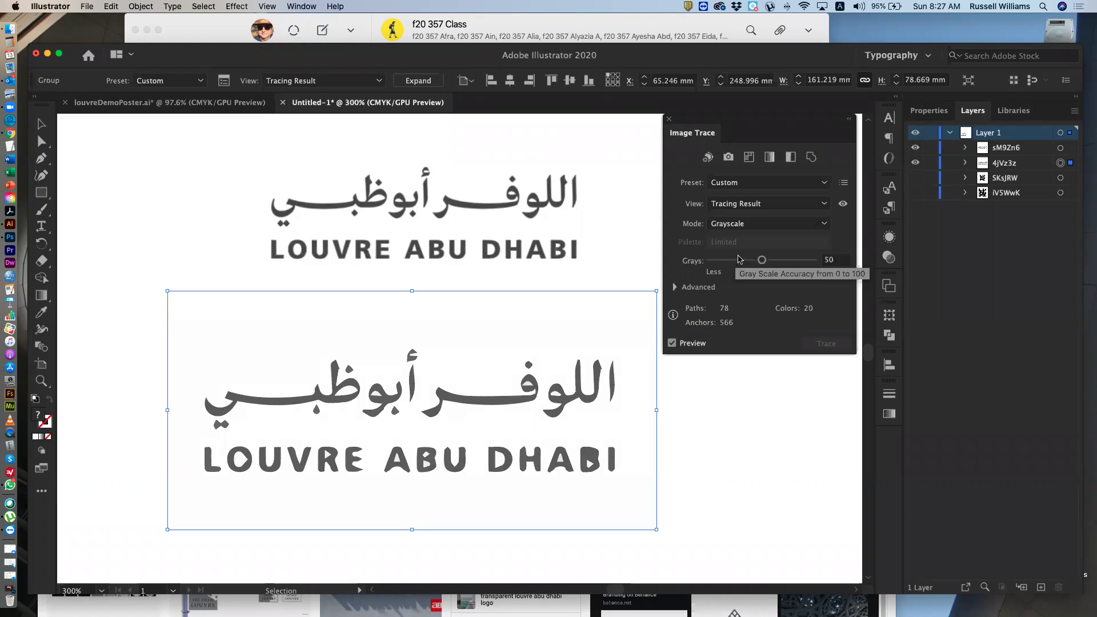
Step: Switch the trace mode of the lower logo to Black and White and show the advanced trace options
{"action": "left_click", "coordinate": [754, 228]}
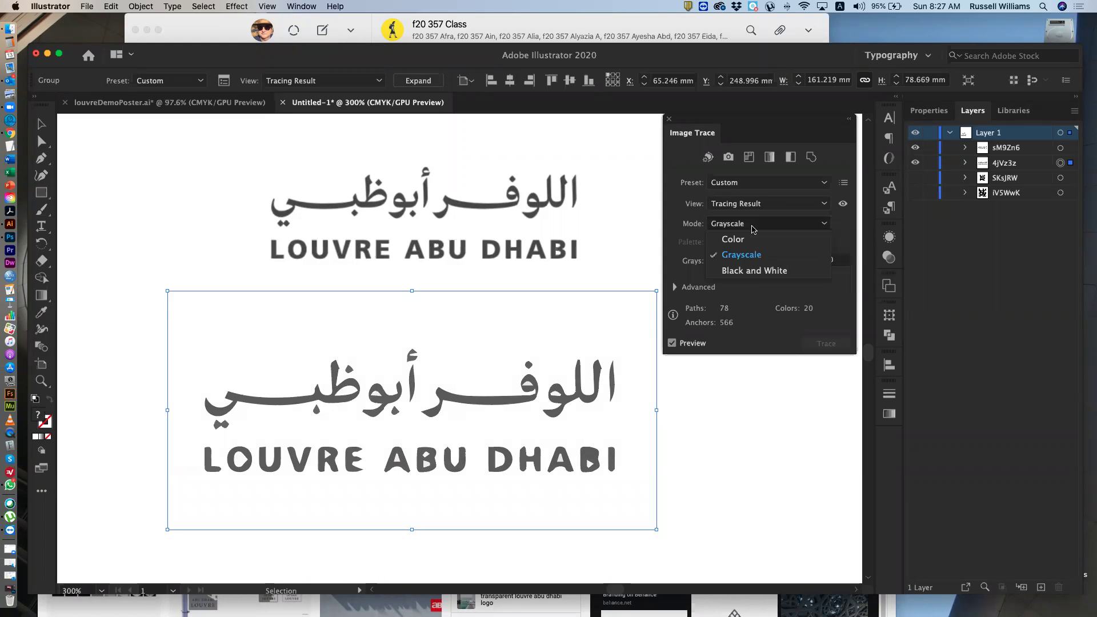
{"action": "left_click", "coordinate": [753, 272]}
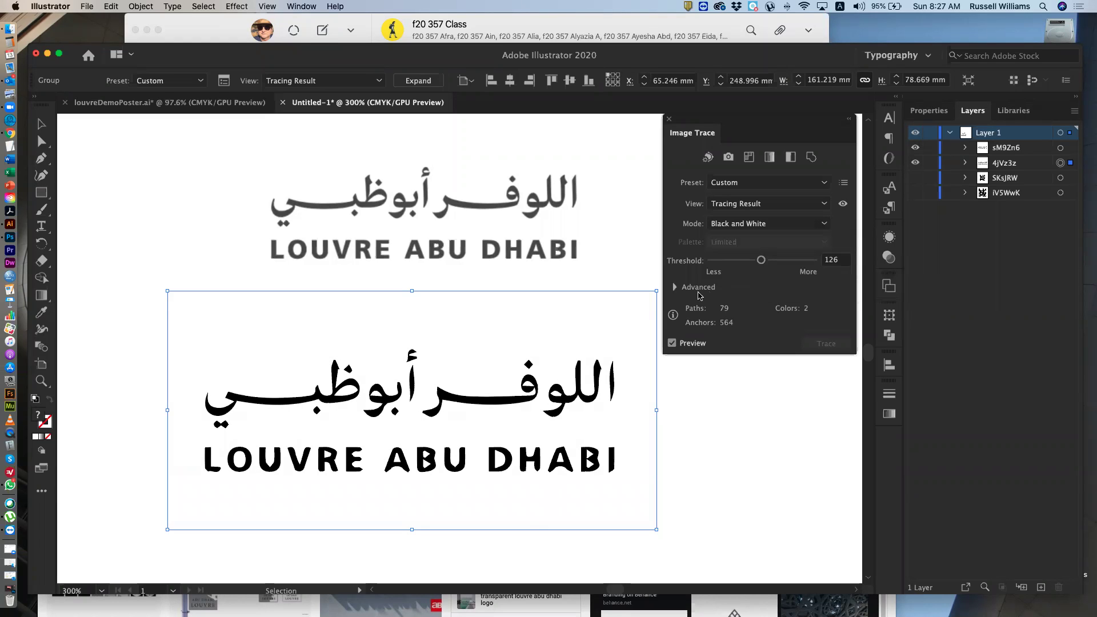
{"action": "left_click", "coordinate": [675, 288]}
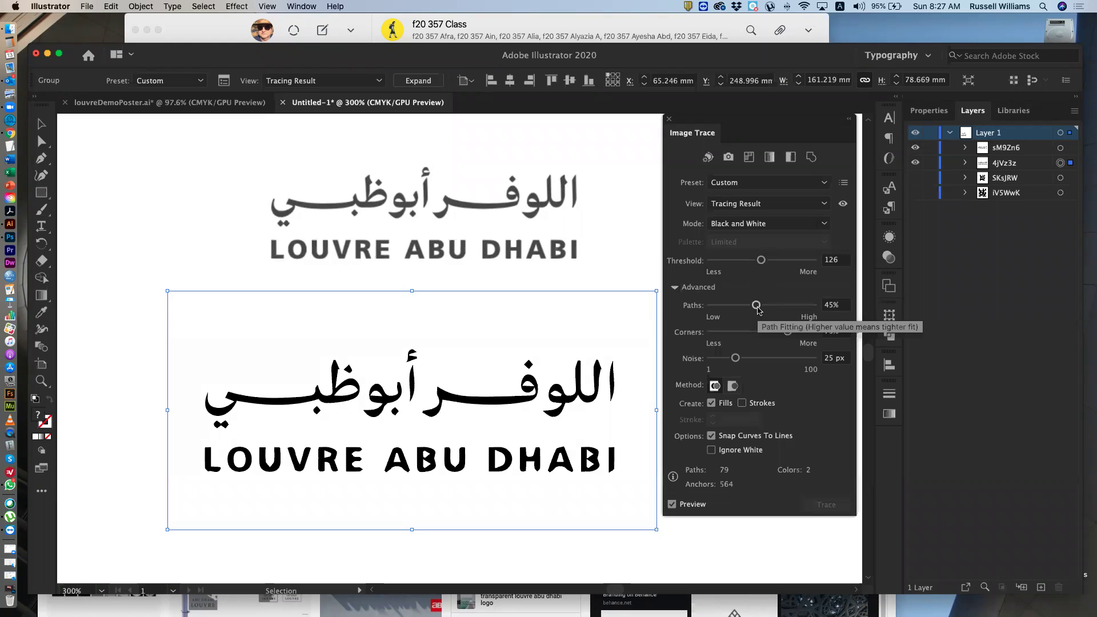
Step: Try path fitting extremes of 7% and 99% on the traced logo, followed by 84%, 77%, 82% and 83%
{"action": "left_click_drag", "start_coordinate": [753, 308], "coordinate": [719, 308]}
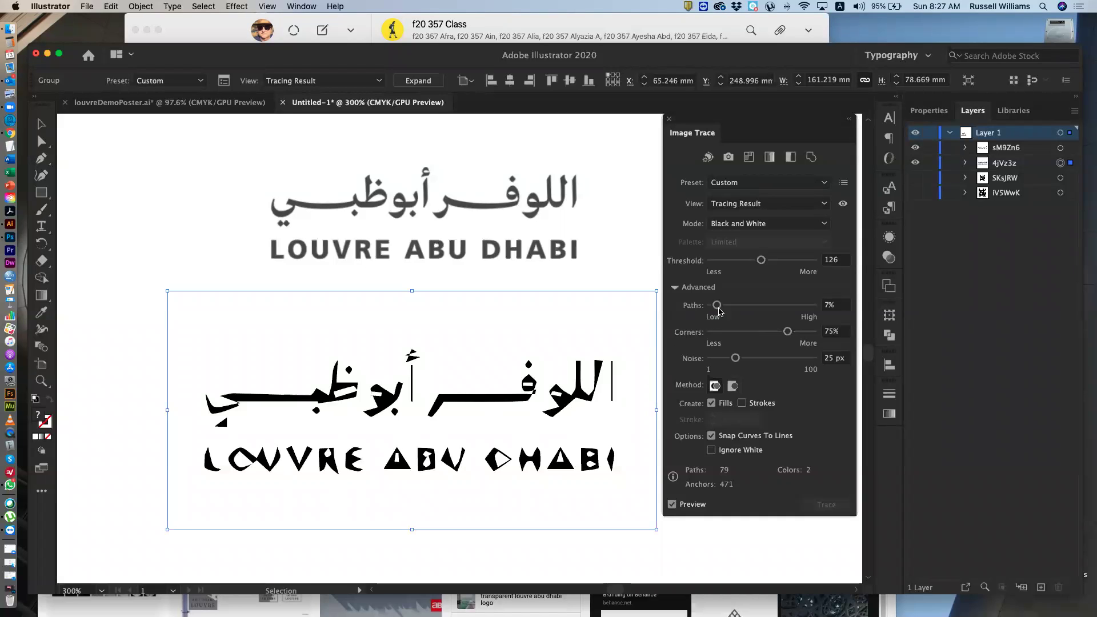
{"action": "left_click_drag", "start_coordinate": [719, 307], "coordinate": [813, 308]}
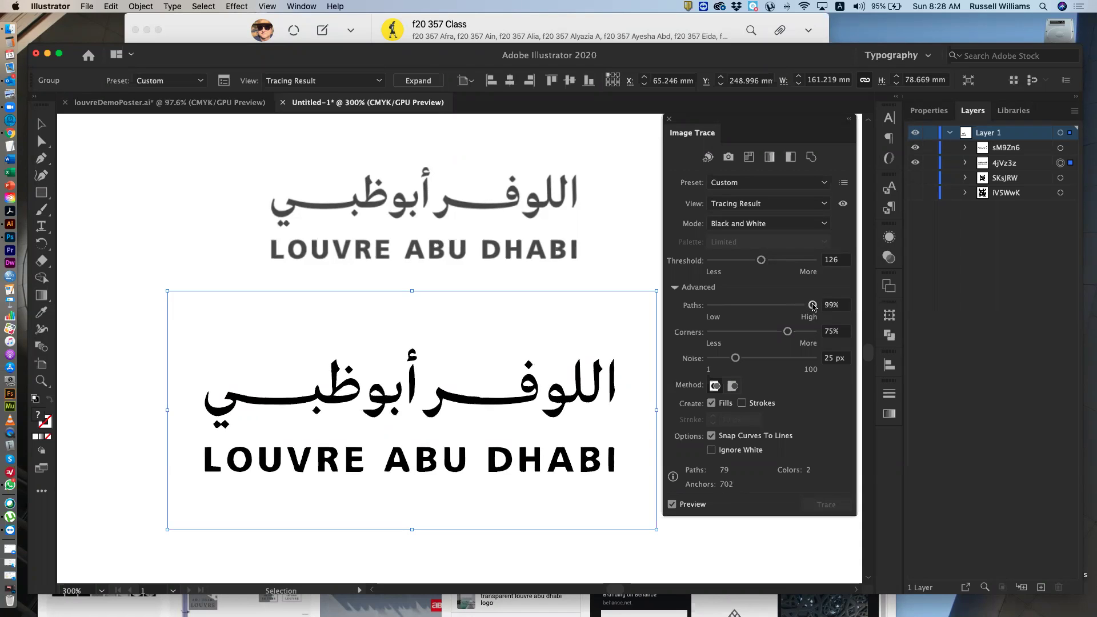
{"action": "left_click_drag", "start_coordinate": [814, 307], "coordinate": [799, 308]}
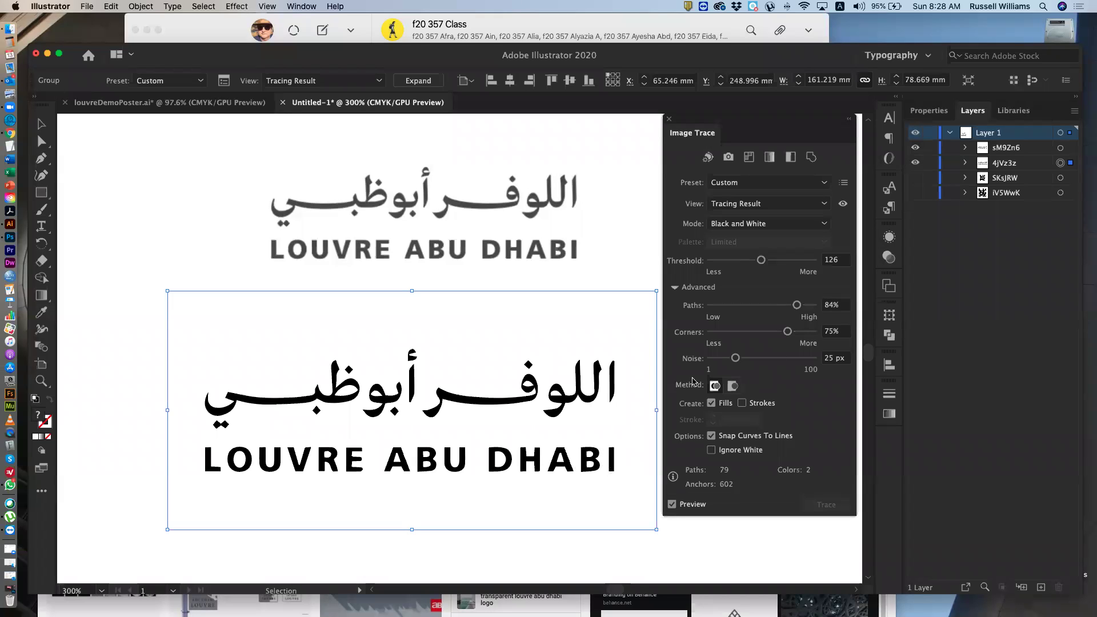
{"action": "left_click", "coordinate": [797, 306]}
{"action": "left_click_drag", "start_coordinate": [797, 307], "coordinate": [788, 308]}
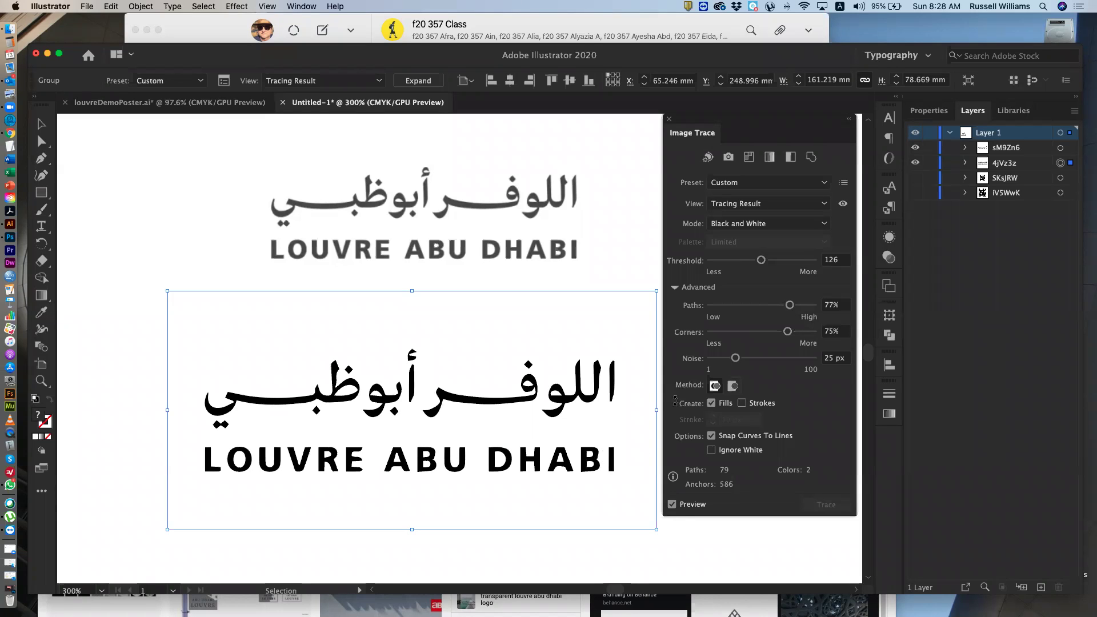
{"action": "left_click_drag", "start_coordinate": [791, 308], "coordinate": [798, 309]}
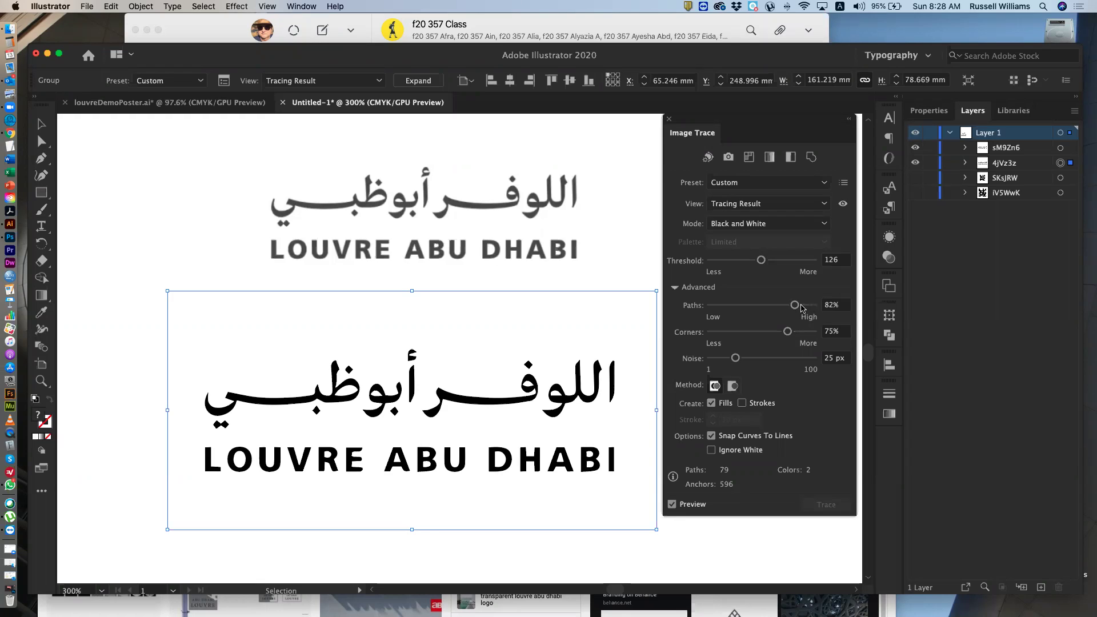
{"action": "left_click_drag", "start_coordinate": [796, 307], "coordinate": [796, 307]}
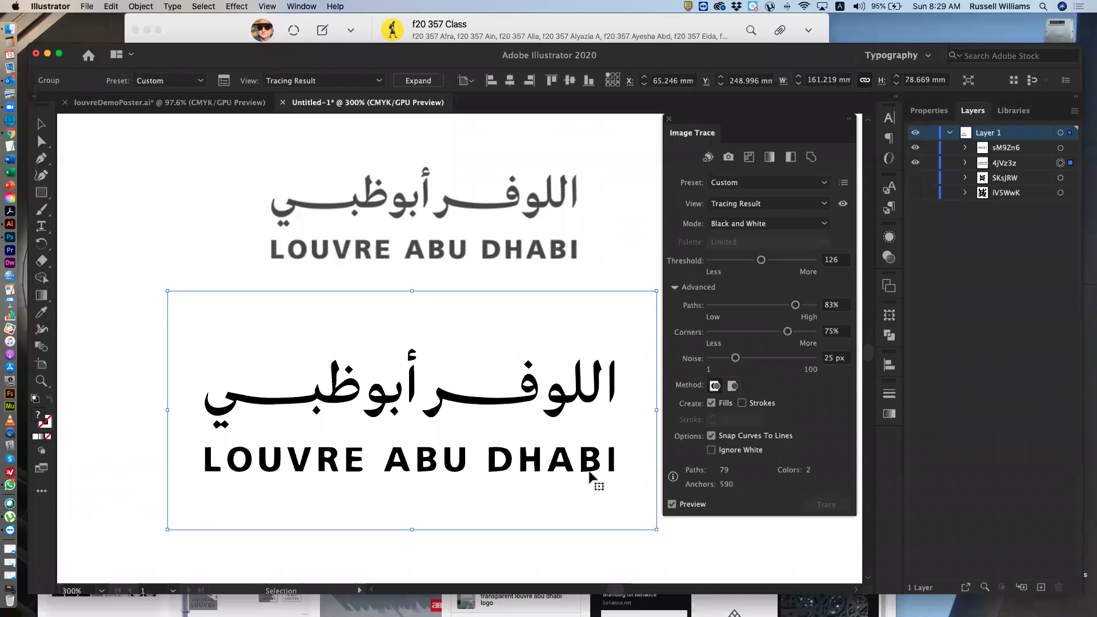
Step: Compare the black-and-white trace at path fitting values of 100% and 98%
{"action": "left_click_drag", "start_coordinate": [796, 305], "coordinate": [814, 305]}
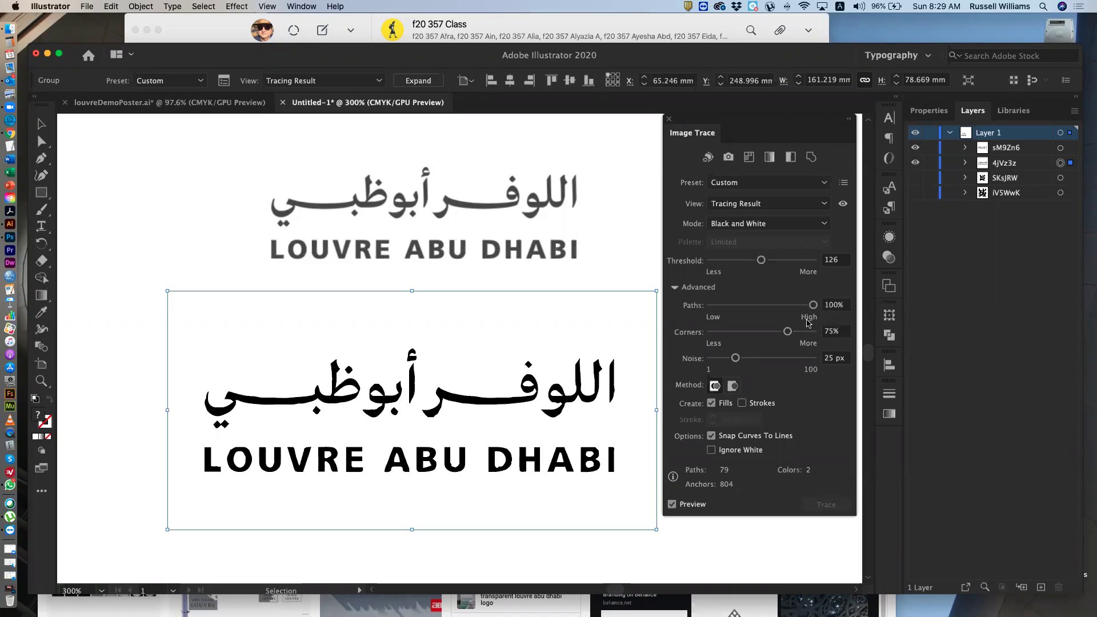
{"action": "mouse_move", "coordinate": [814, 305]}
{"action": "left_mouse_down"}
{"action": "mouse_move", "coordinate": [798, 306]}
{"action": "mouse_move", "coordinate": [811, 306]}
{"action": "left_mouse_up"}
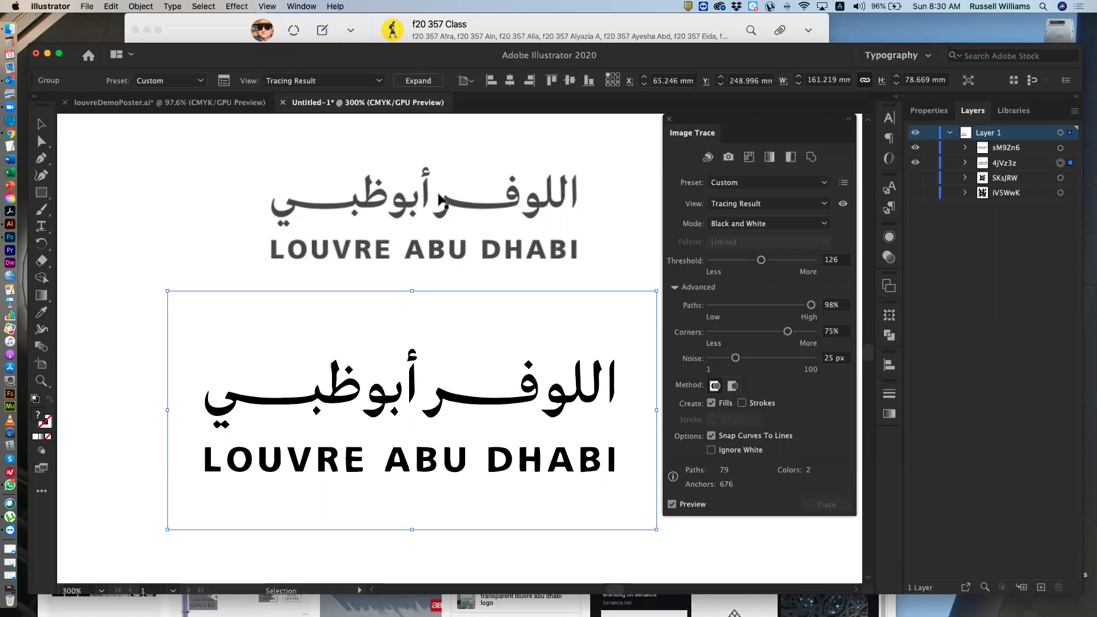
{"action": "left_click_drag", "start_coordinate": [811, 306], "coordinate": [817, 307]}
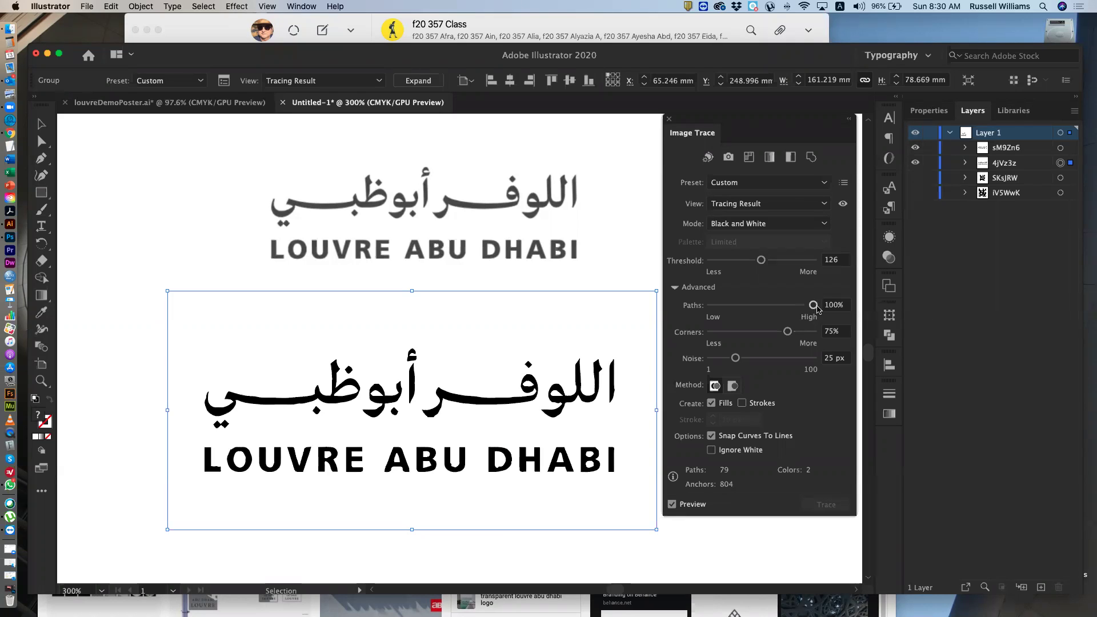
{"action": "left_click_drag", "start_coordinate": [816, 308], "coordinate": [812, 307]}
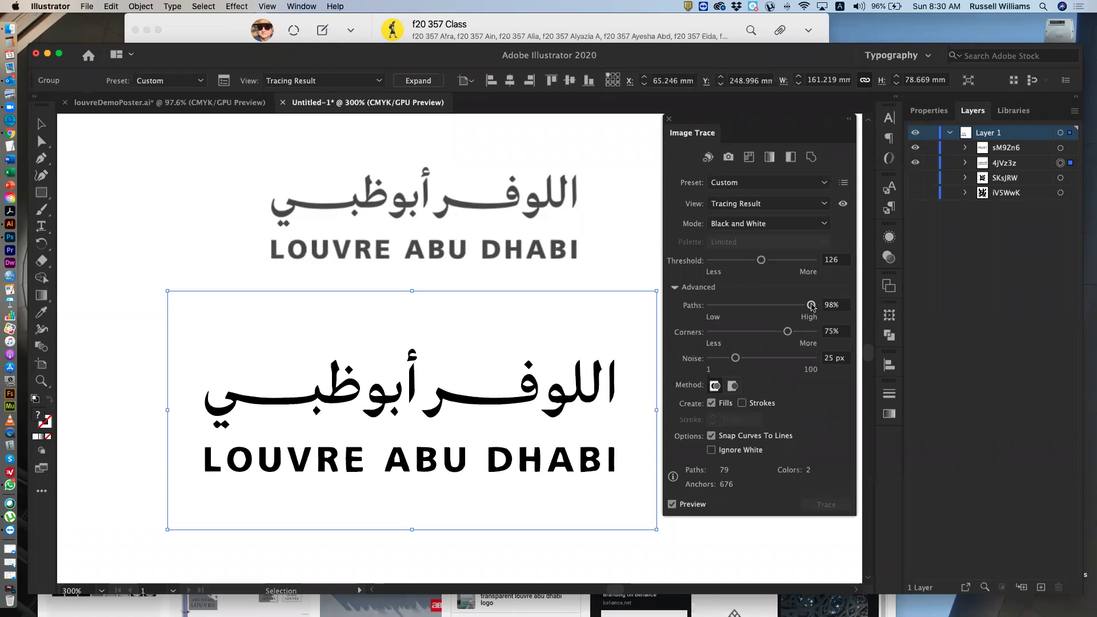
Step: Fine-tune the trace's path fitting through 87%, 79% and 91%, and set it to 89%
{"action": "left_click_drag", "start_coordinate": [812, 307], "coordinate": [802, 307]}
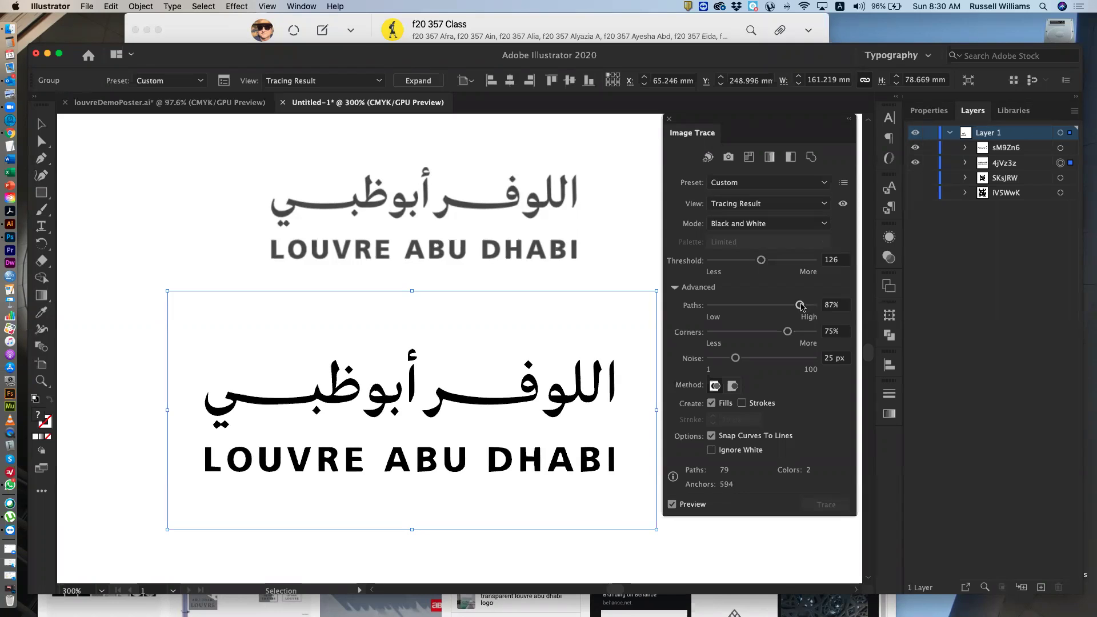
{"action": "left_click_drag", "start_coordinate": [801, 307], "coordinate": [802, 307]}
{"action": "left_click_drag", "start_coordinate": [801, 305], "coordinate": [791, 308]}
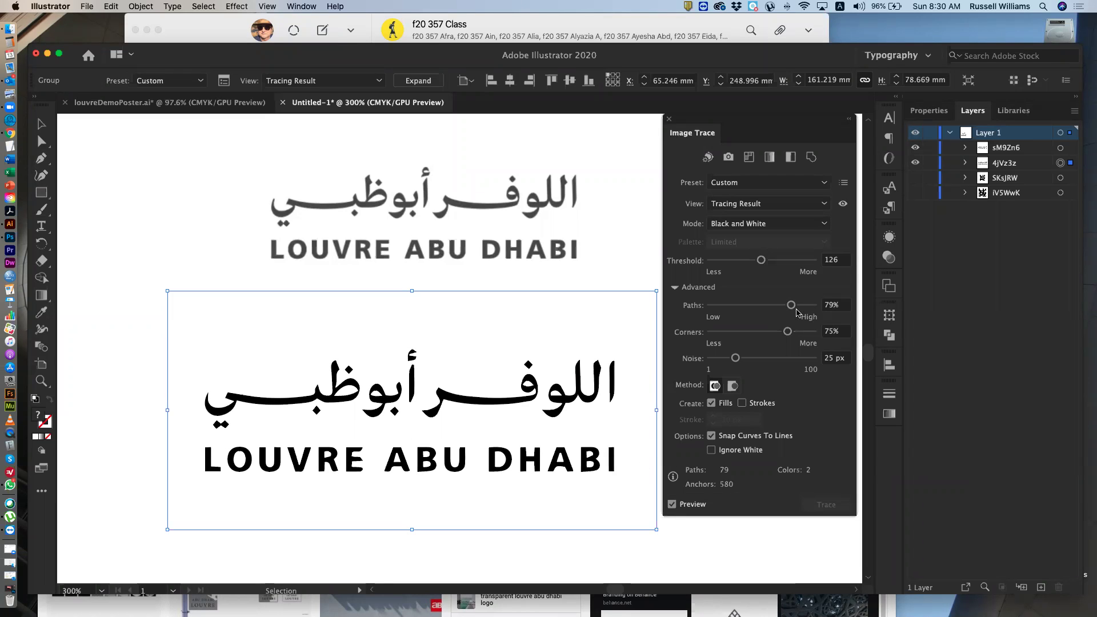
{"action": "left_click_drag", "start_coordinate": [792, 306], "coordinate": [808, 308]}
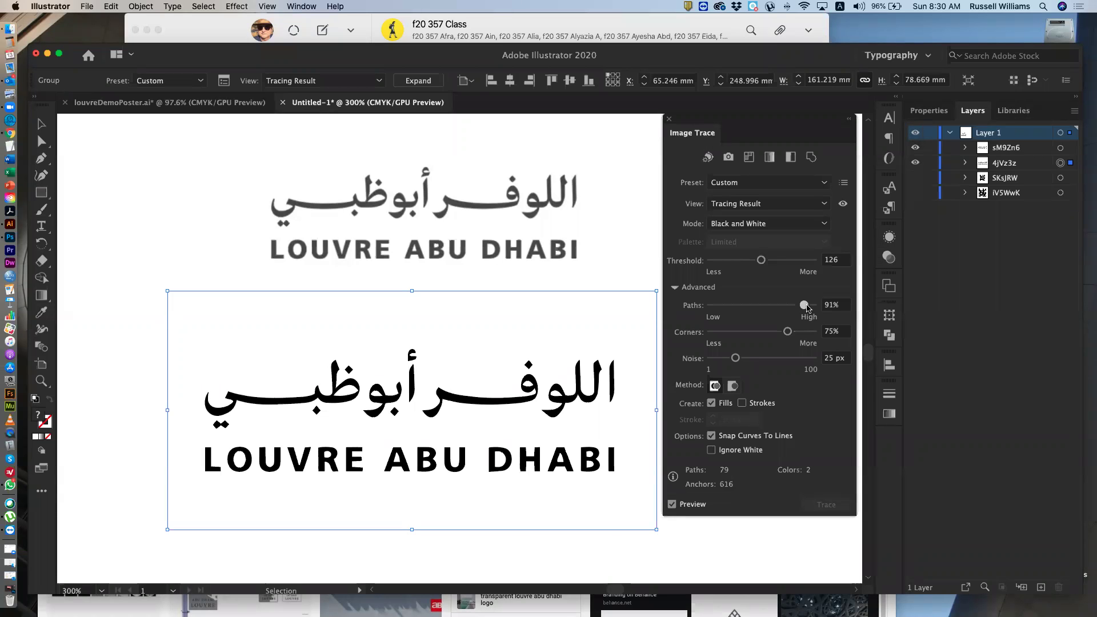
{"action": "left_click_drag", "start_coordinate": [804, 307], "coordinate": [802, 307]}
{"action": "left_click_drag", "start_coordinate": [803, 305], "coordinate": [799, 305]}
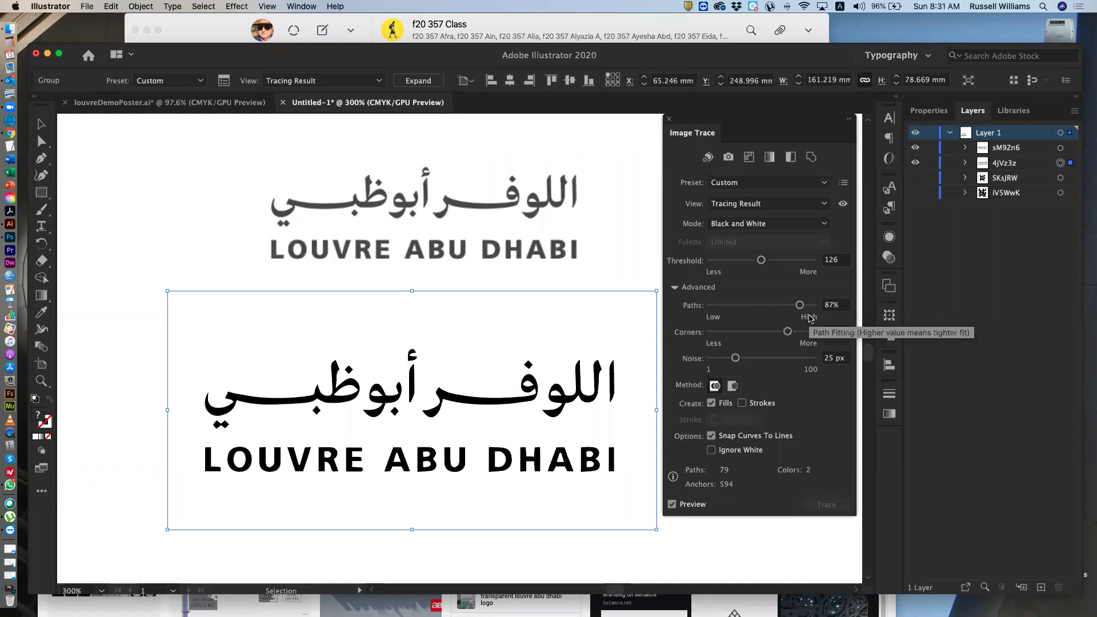
{"action": "left_click_drag", "start_coordinate": [801, 306], "coordinate": [804, 307]}
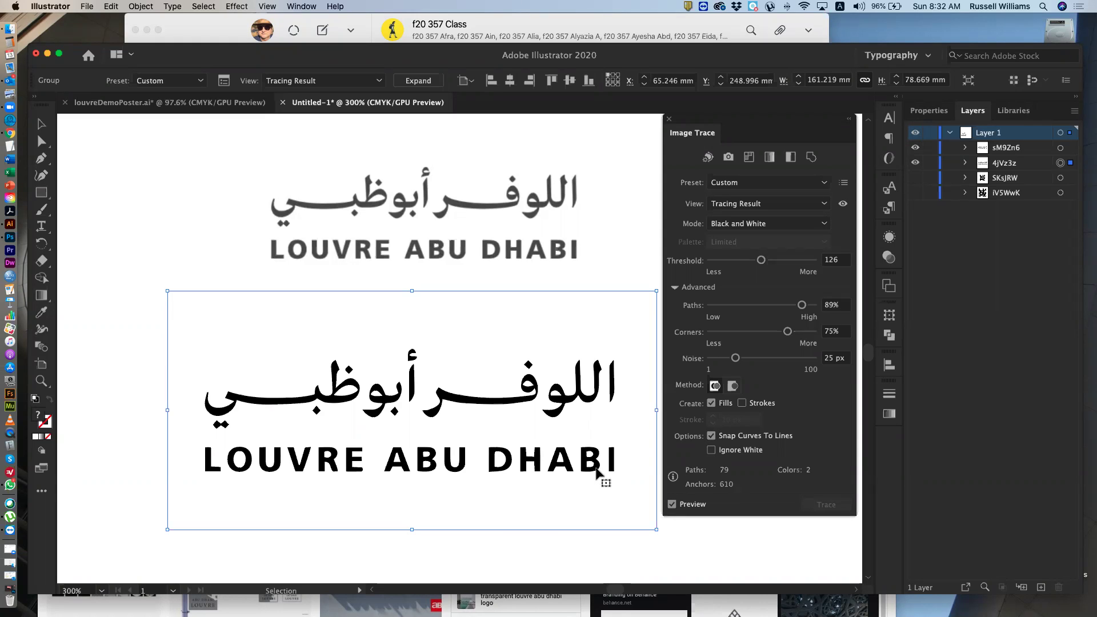
Step: Expand the traced logo into paths, undo the expansion, and expand it into editable paths again
{"action": "left_click", "coordinate": [422, 82]}
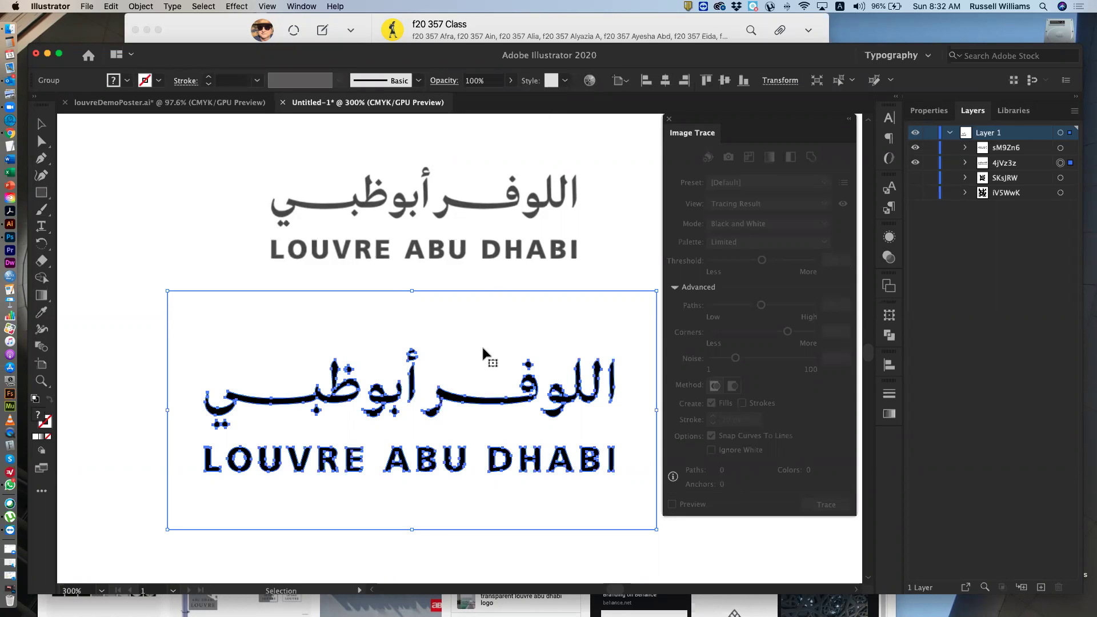
{"action": "key", "text": "super+z"}
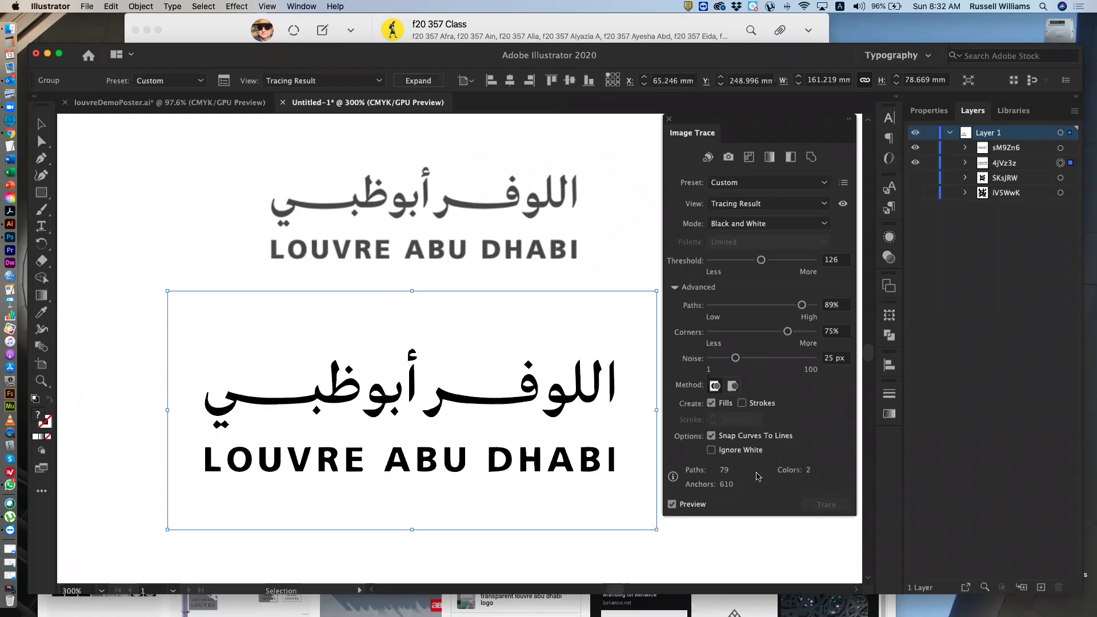
{"action": "left_click", "coordinate": [423, 84]}
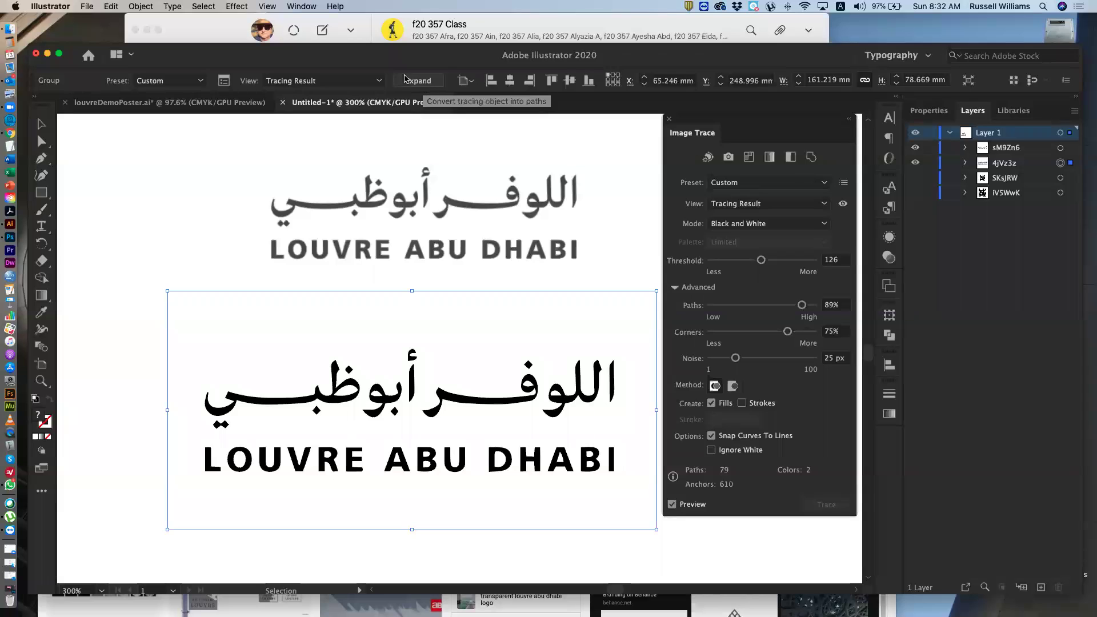
{"action": "left_click", "coordinate": [137, 6]}
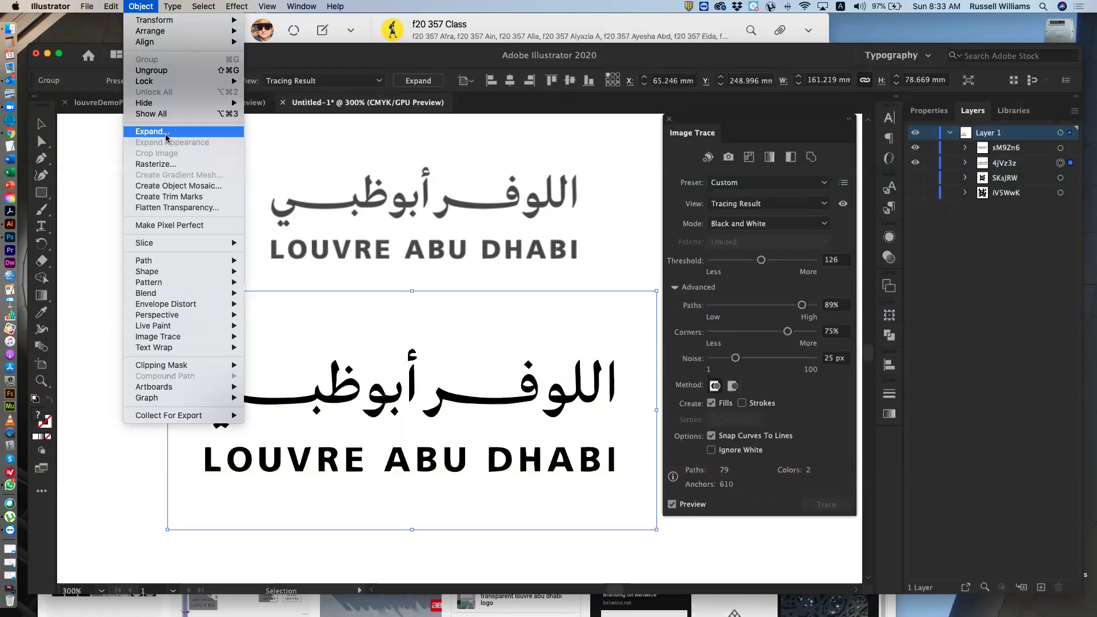
{"action": "left_click", "coordinate": [408, 131]}
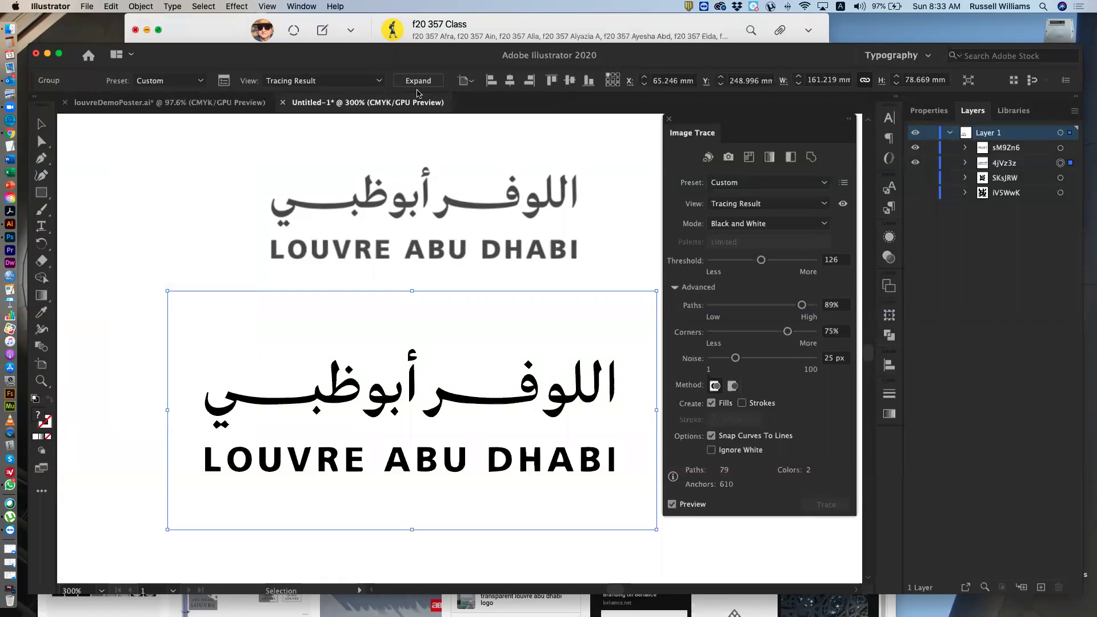
{"action": "left_click", "coordinate": [417, 81]}
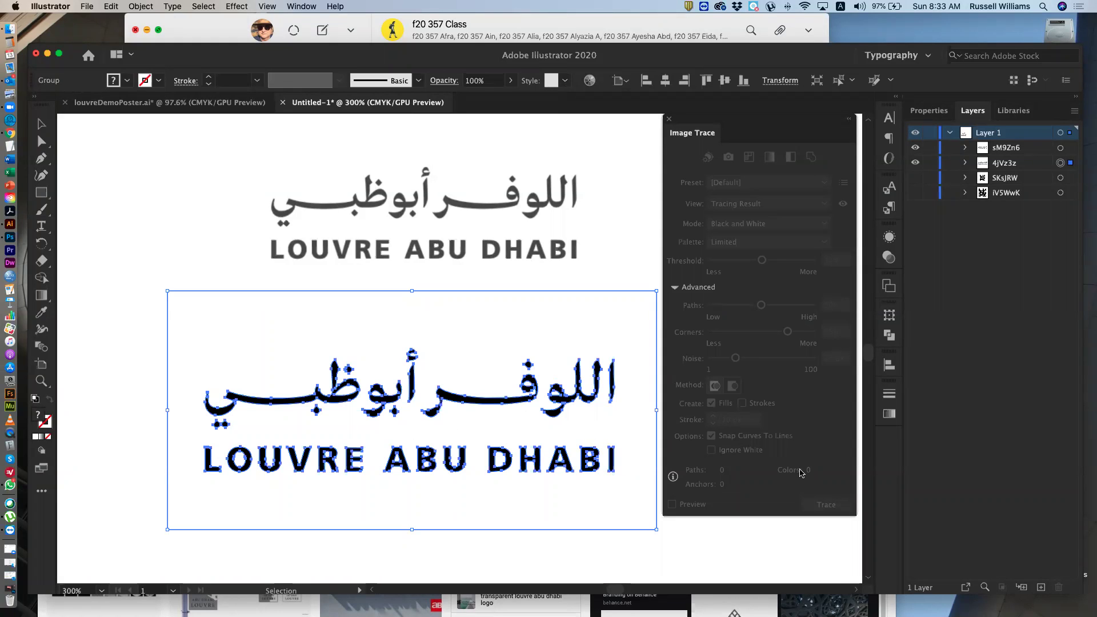
Step: Examine the individual letter and background paths inside the expanded logo's nested group in the layer structure
{"action": "left_click", "coordinate": [965, 164]}
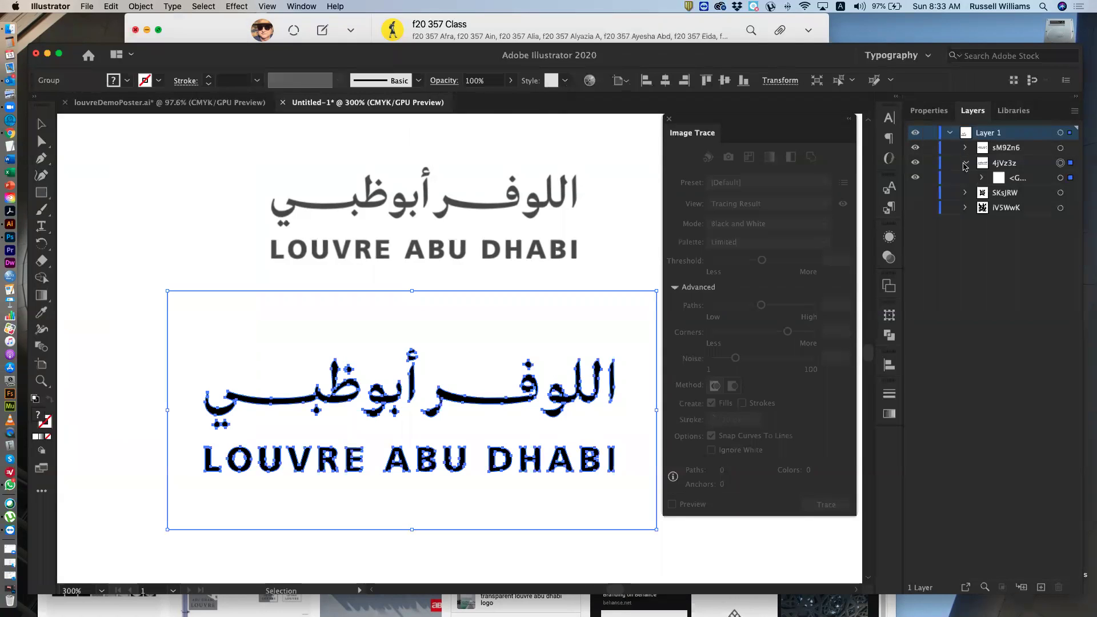
{"action": "left_click", "coordinate": [983, 179]}
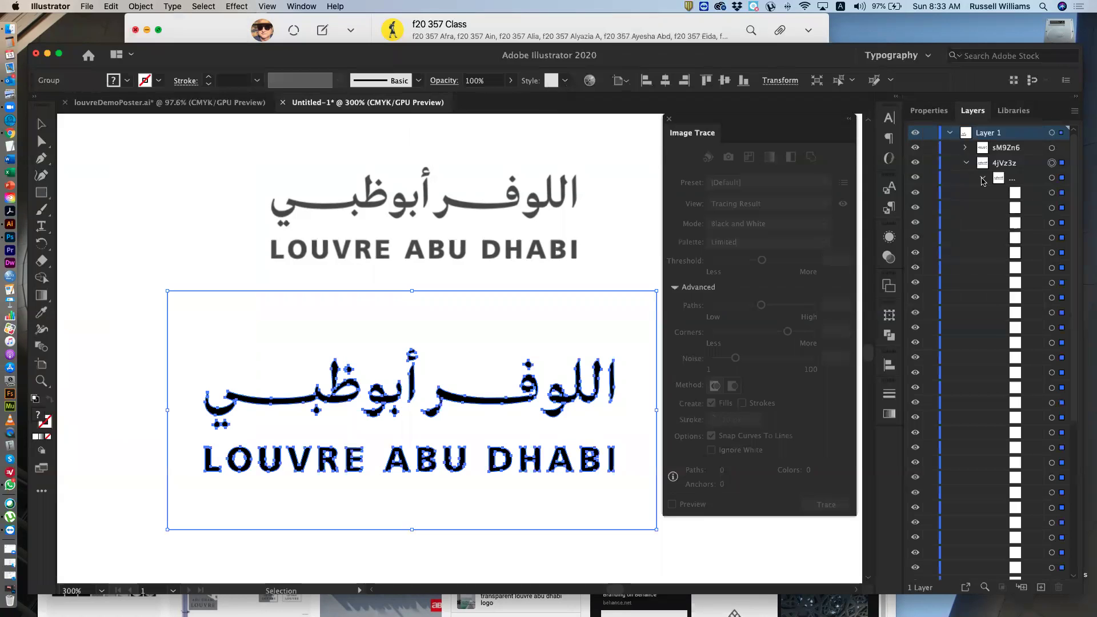
{"action": "scroll", "coordinate": [1029, 234], "scroll_direction": "down", "scroll_amount": 5}
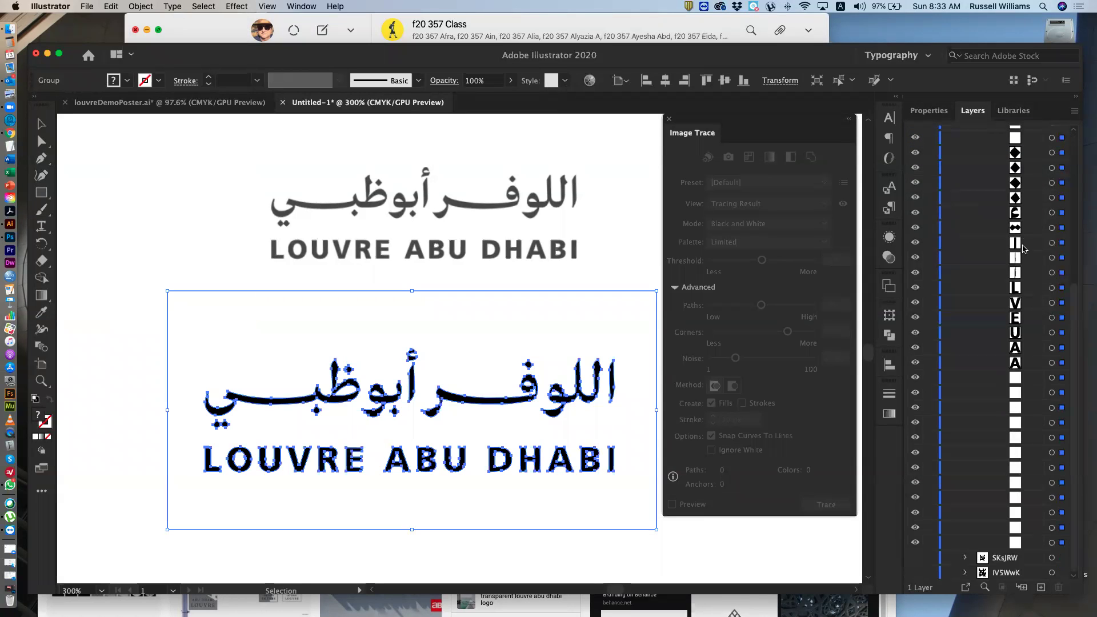
{"action": "scroll", "coordinate": [1022, 248], "scroll_direction": "up", "scroll_amount": 5}
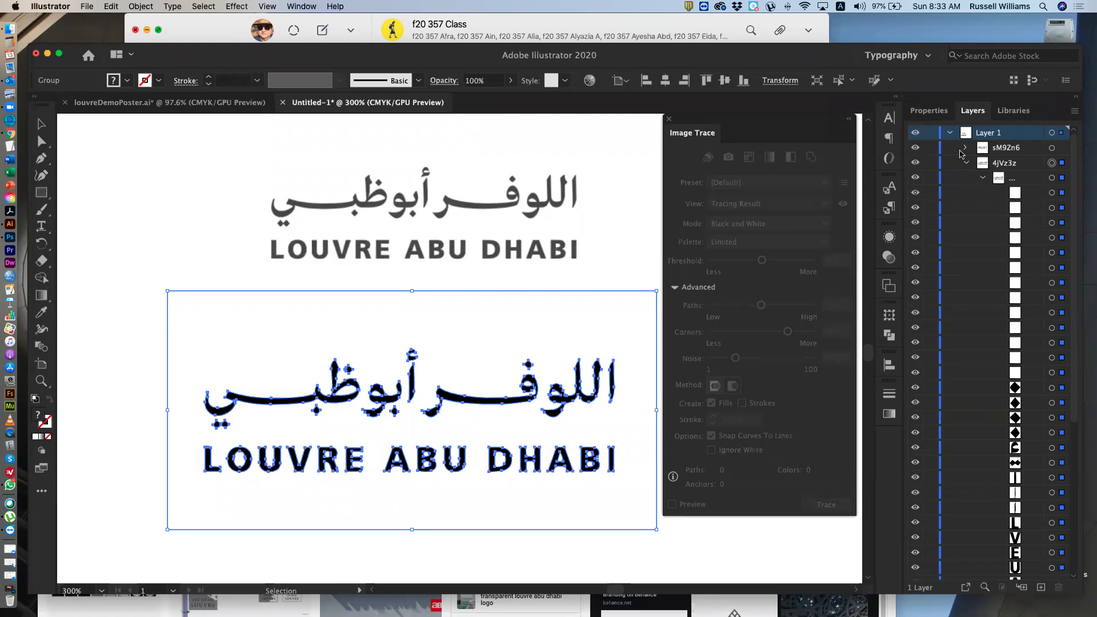
Step: Hide the original logo copy, collapse the expanded logo's group, and lock every other item in Layer 1
{"action": "left_click", "coordinate": [915, 148]}
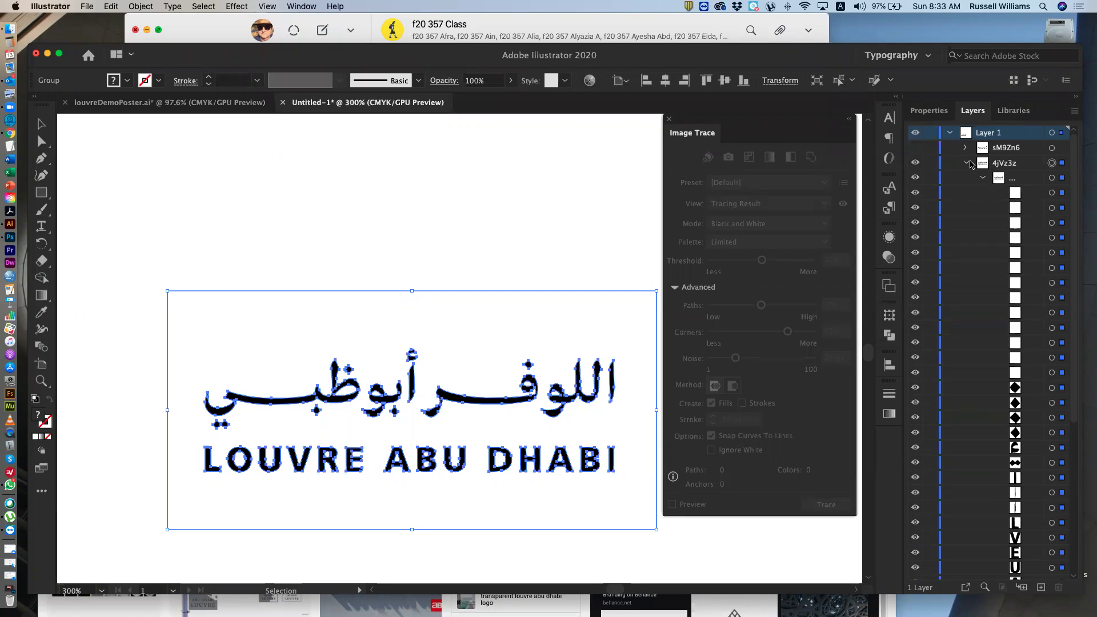
{"action": "left_click", "coordinate": [965, 163]}
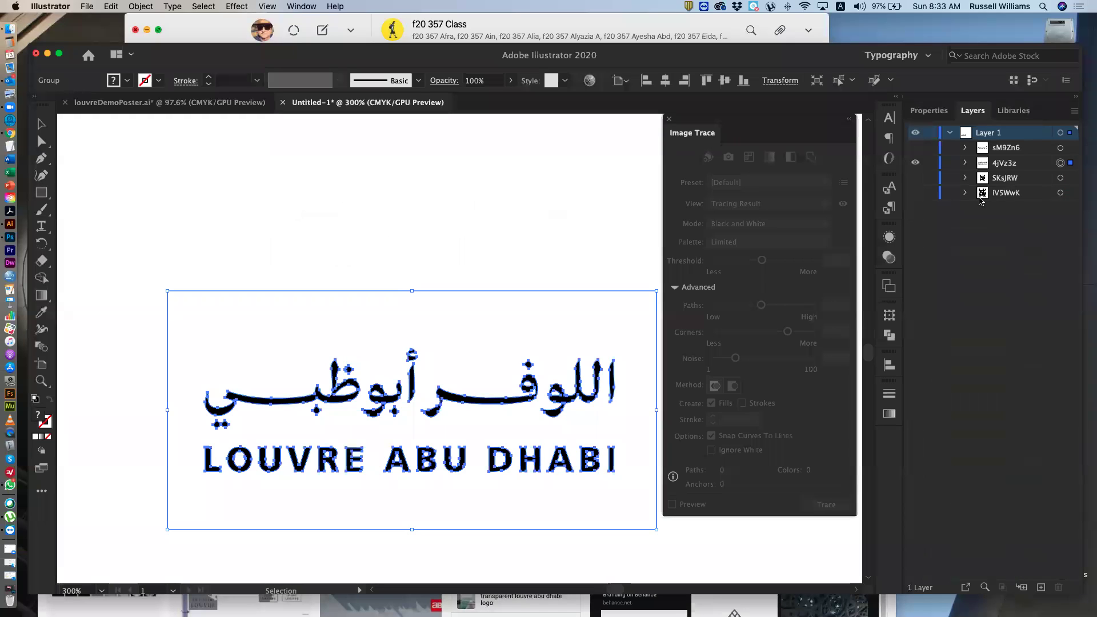
{"action": "left_click", "coordinate": [930, 178]}
{"action": "left_click", "coordinate": [930, 192]}
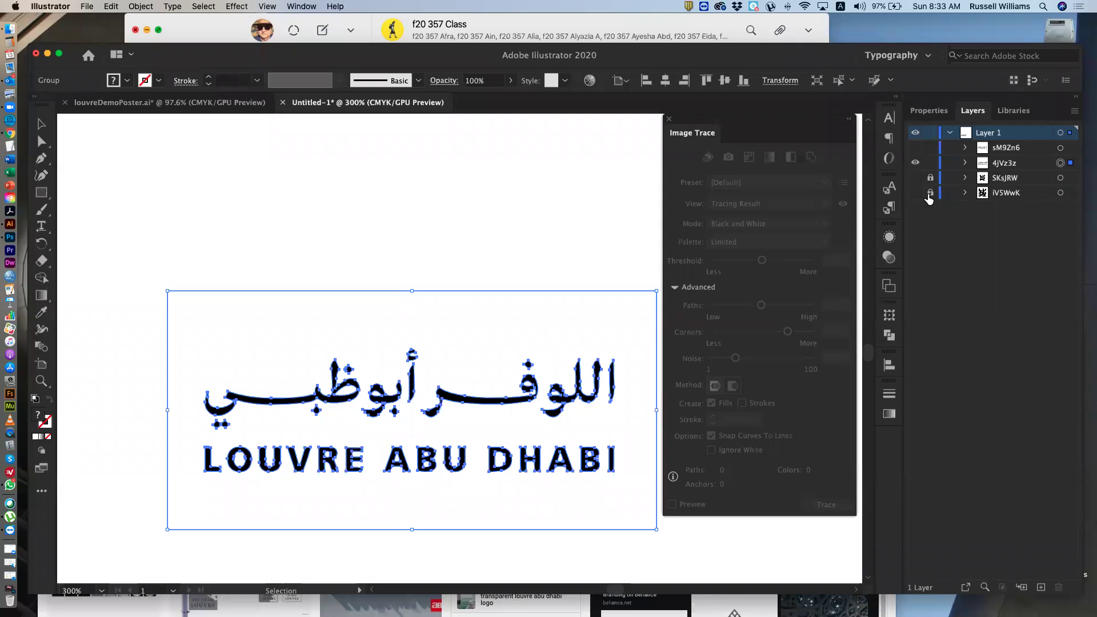
{"action": "left_click", "coordinate": [930, 147]}
Step: Select only the white background path with Direct Selection and, for comparison, the whole logo group with the Selection tool
{"action": "left_click", "coordinate": [39, 147]}
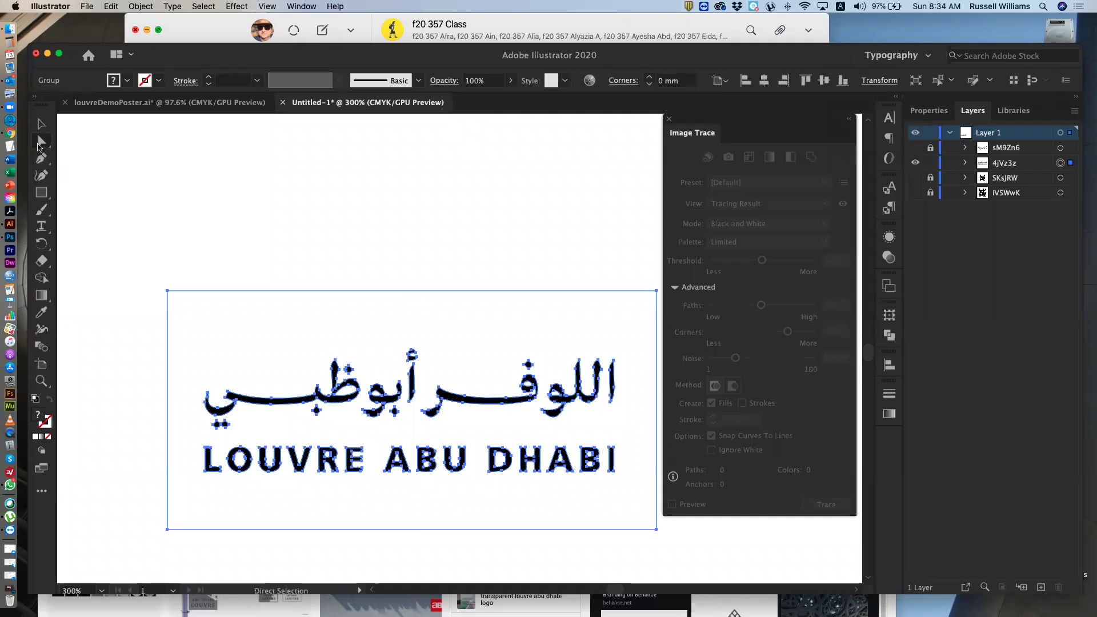
{"action": "left_click", "coordinate": [382, 258]}
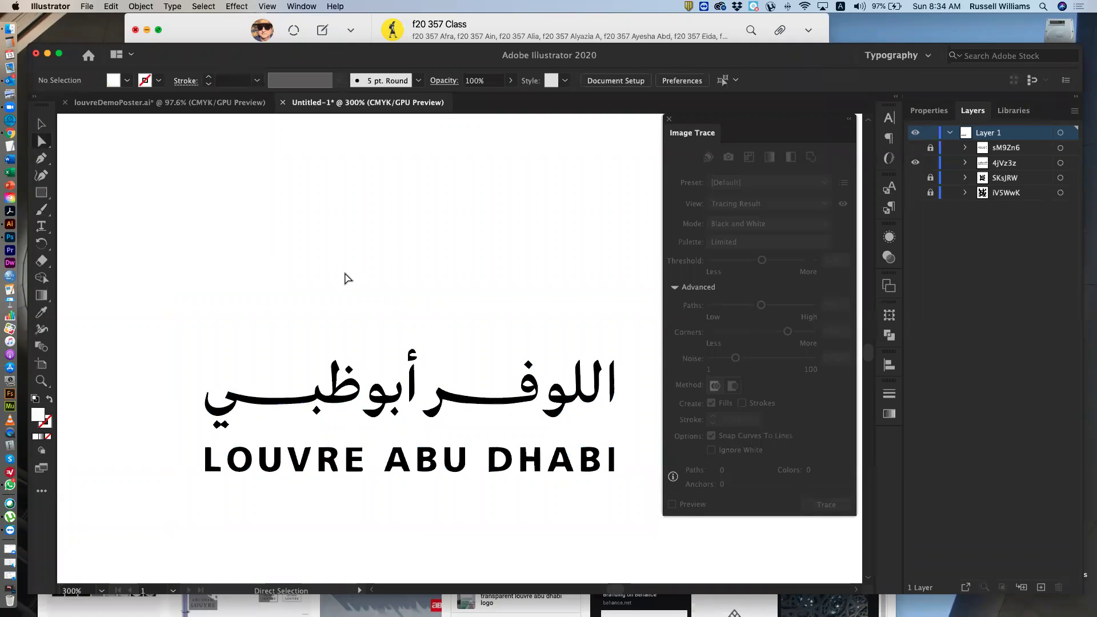
{"action": "left_click", "coordinate": [284, 365]}
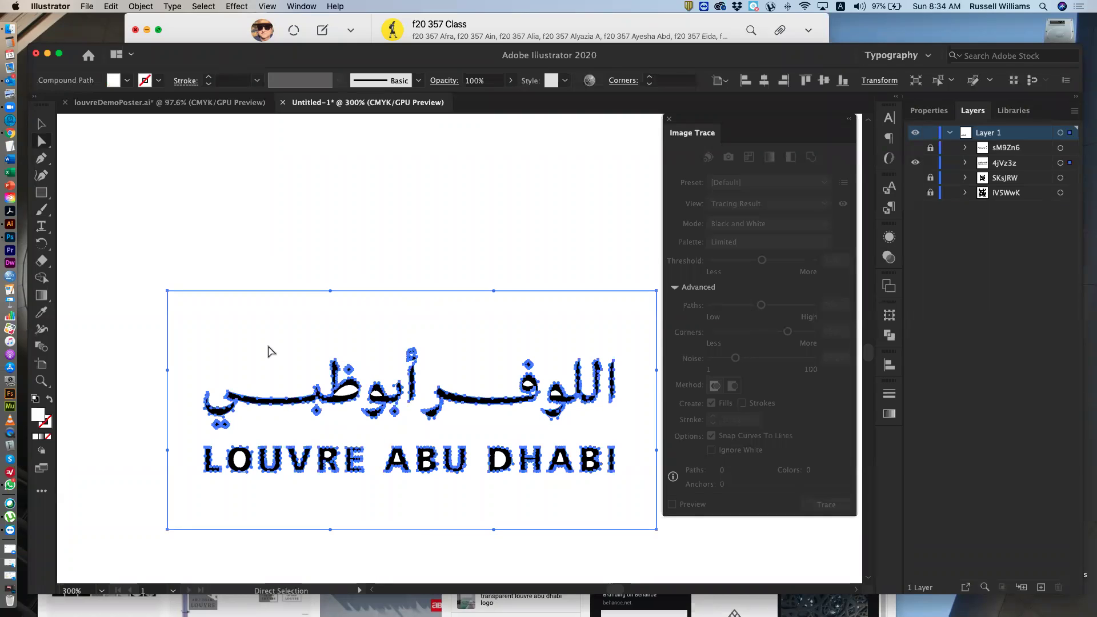
{"action": "left_click", "coordinate": [43, 124]}
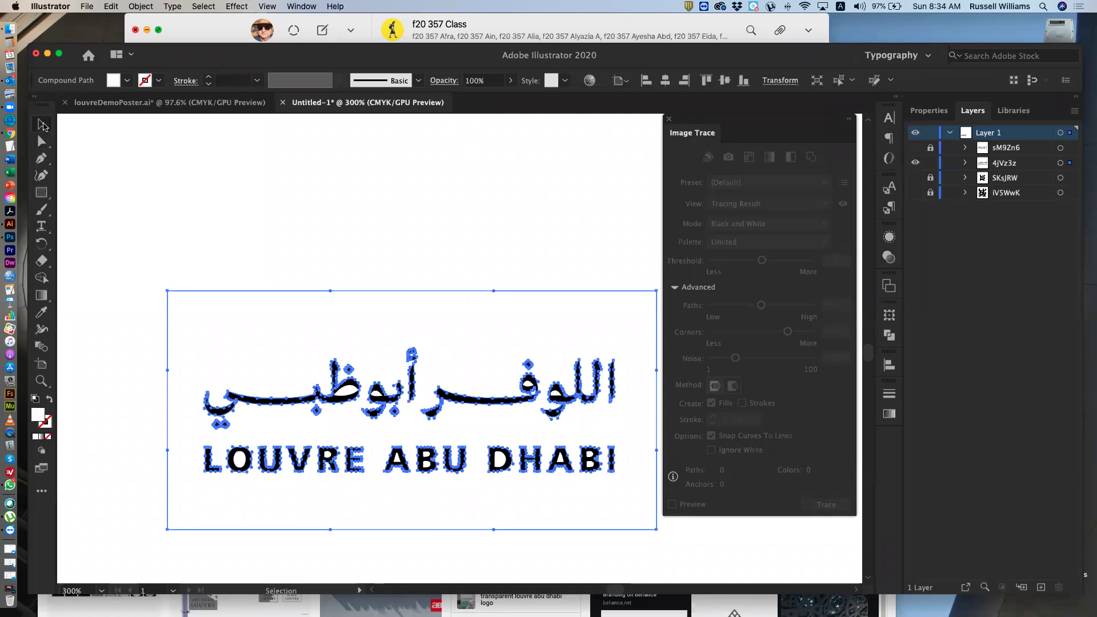
{"action": "left_click", "coordinate": [202, 185]}
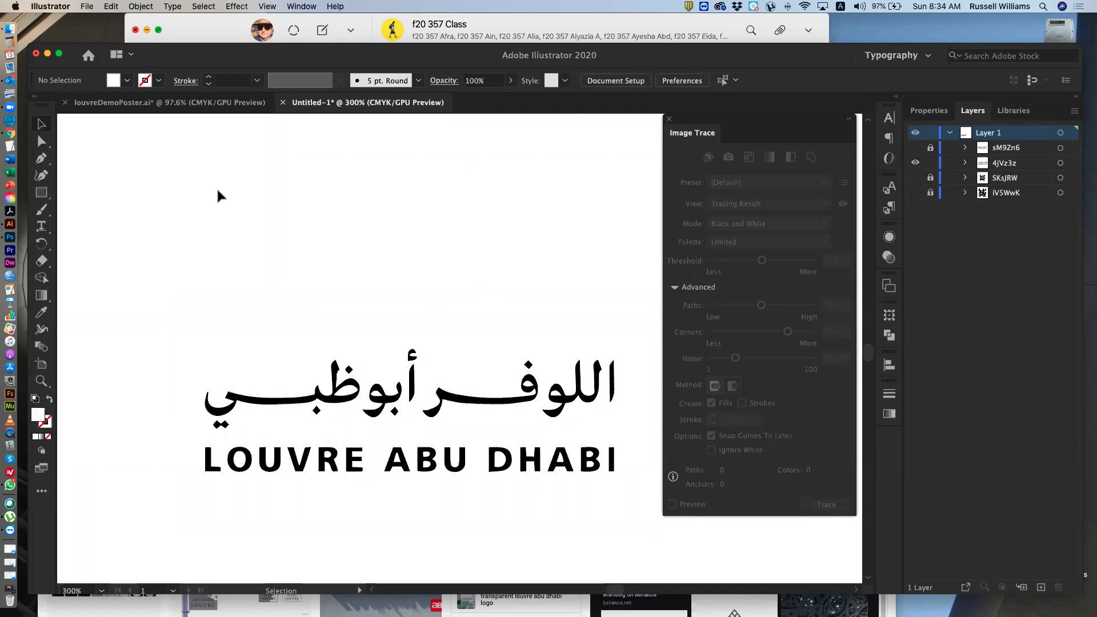
{"action": "left_click", "coordinate": [269, 358]}
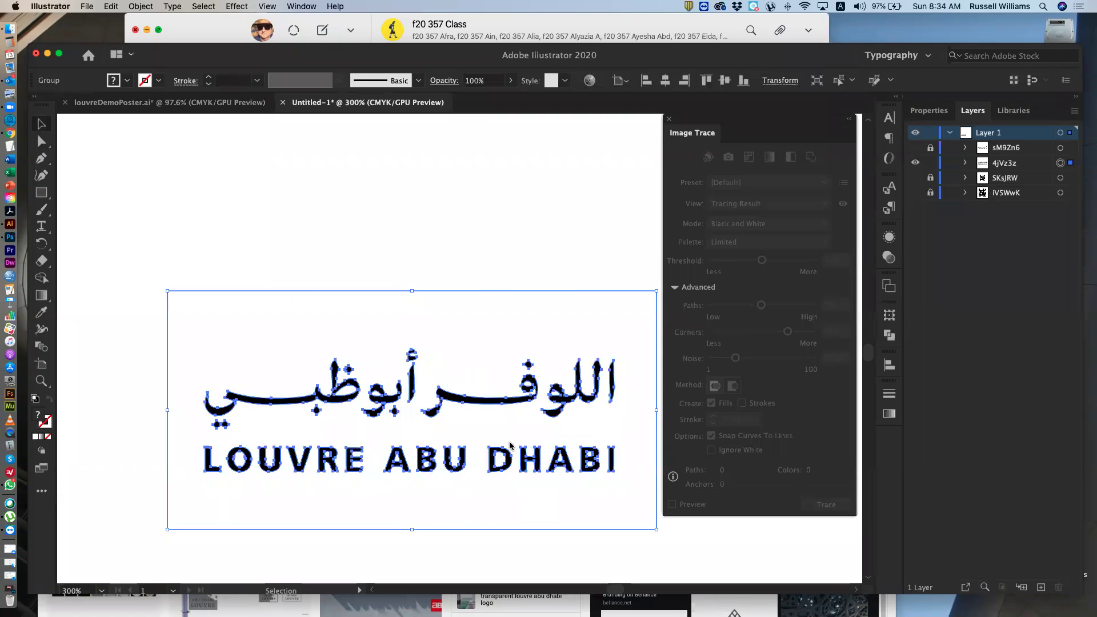
Step: Expand the logo group in the layer structure, directly select the white background, and locate its path among the letter paths
{"action": "left_click", "coordinate": [965, 163]}
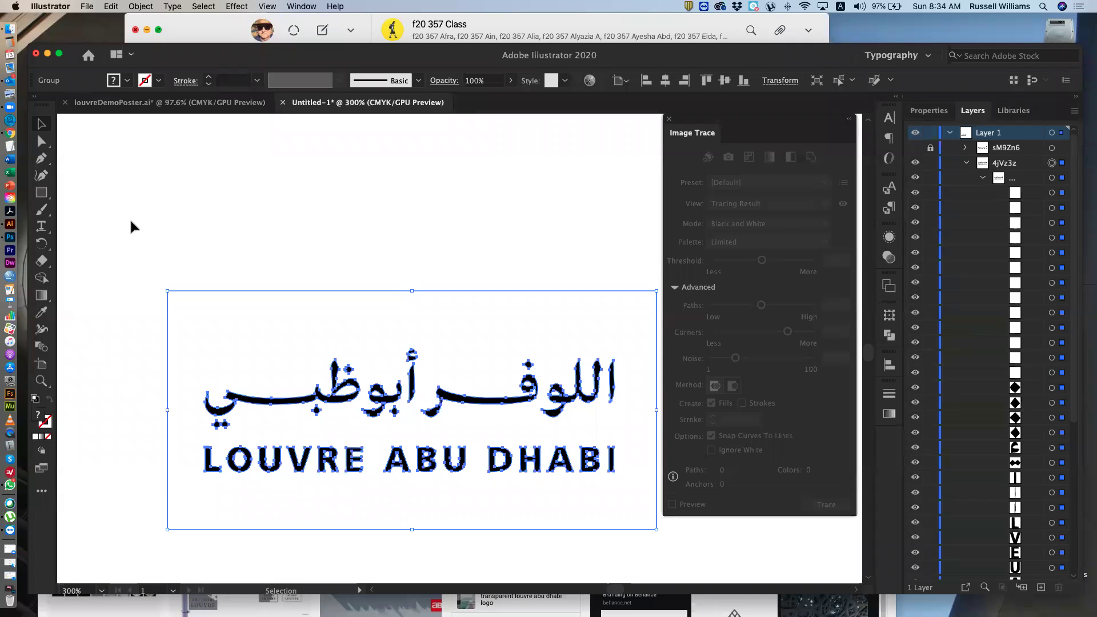
{"action": "left_click", "coordinate": [138, 200]}
{"action": "left_click", "coordinate": [44, 140]}
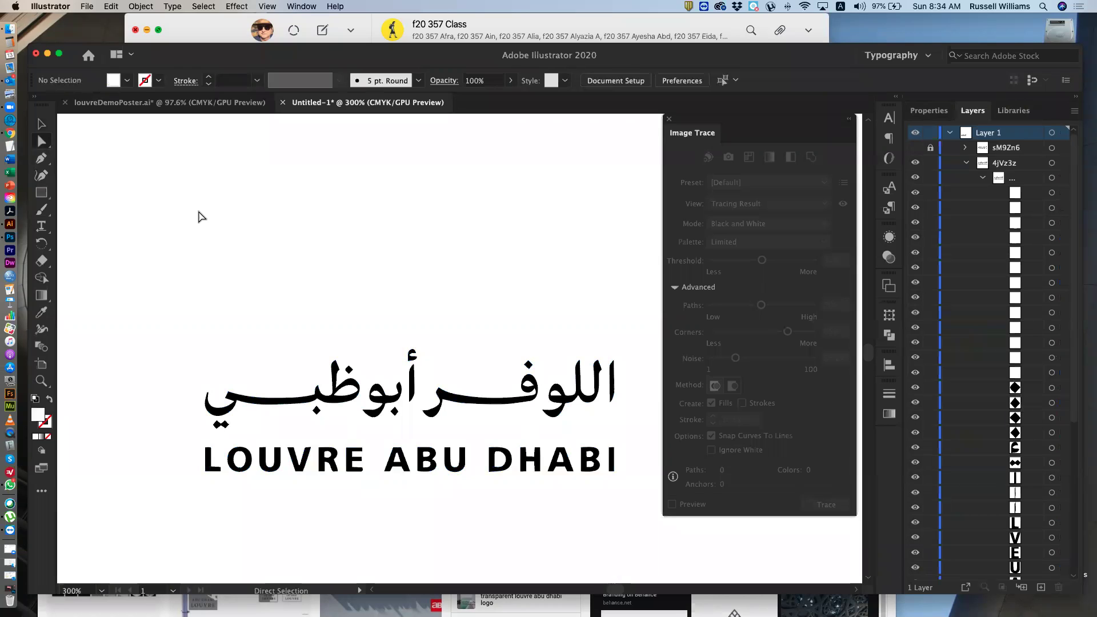
{"action": "left_click", "coordinate": [276, 355]}
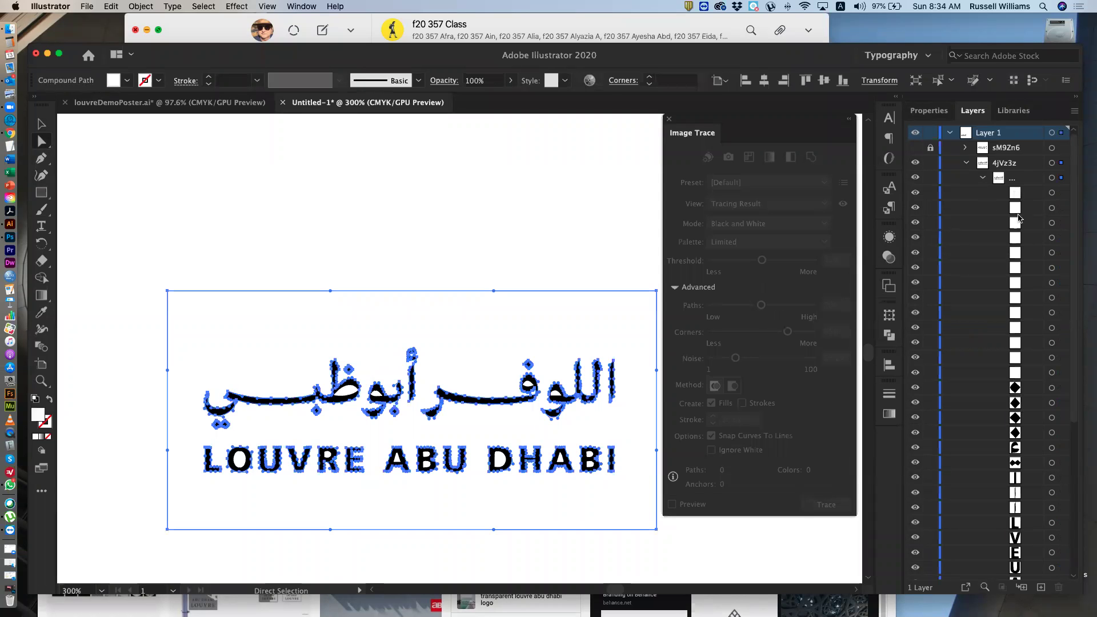
{"action": "scroll", "coordinate": [1019, 218], "scroll_direction": "down", "scroll_amount": 10}
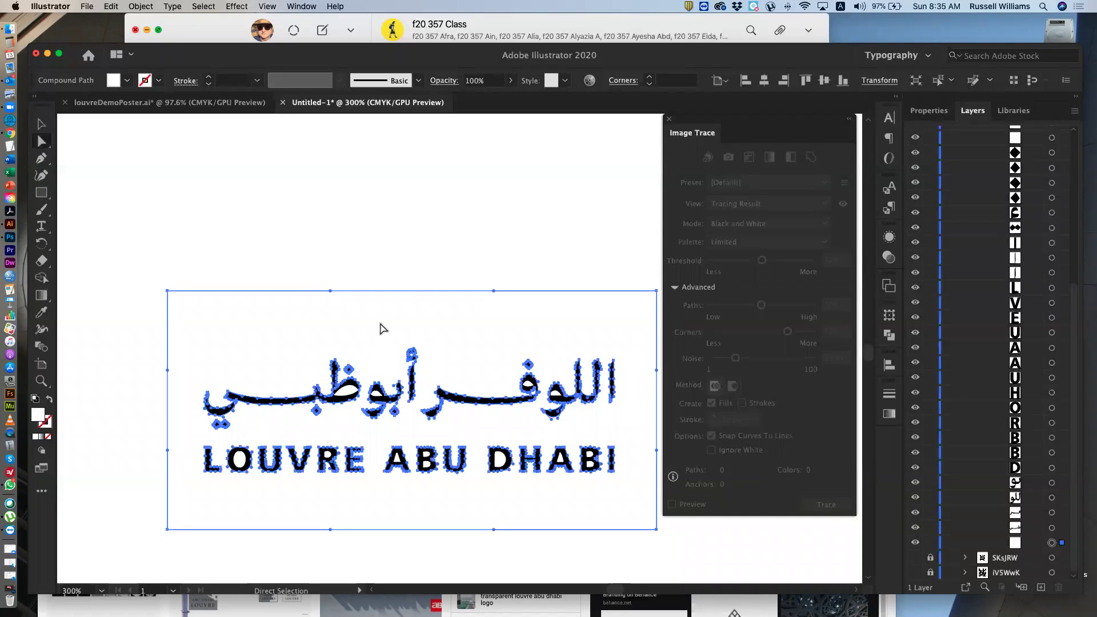
Step: Select the entire expanded logo as a group, deselect it, and directly select just its white background path
{"action": "left_click", "coordinate": [261, 240]}
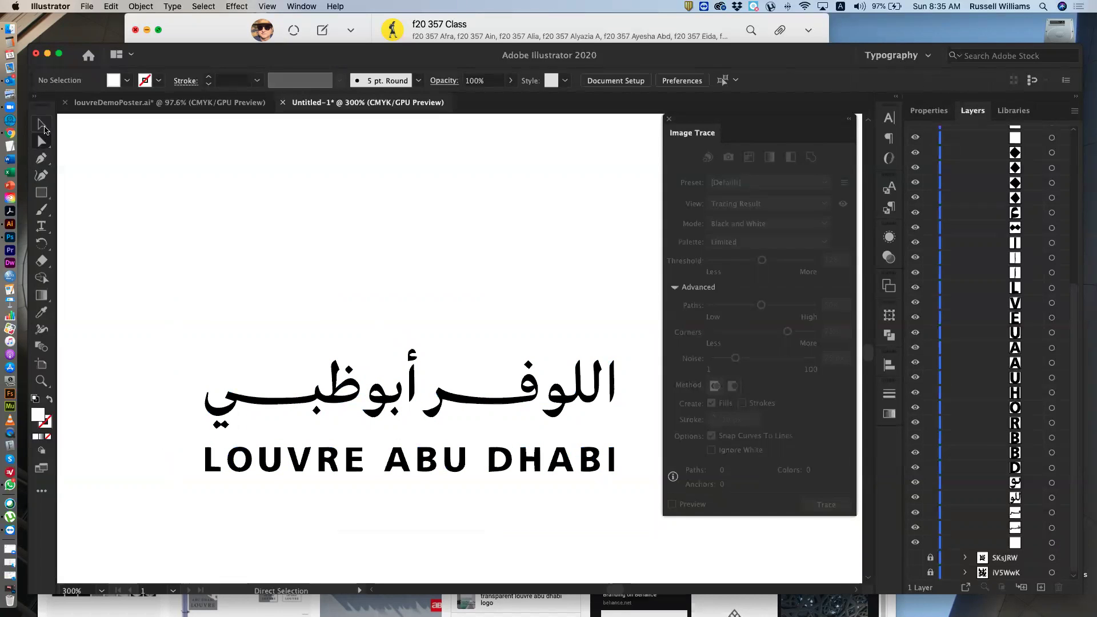
{"action": "left_click", "coordinate": [42, 126]}
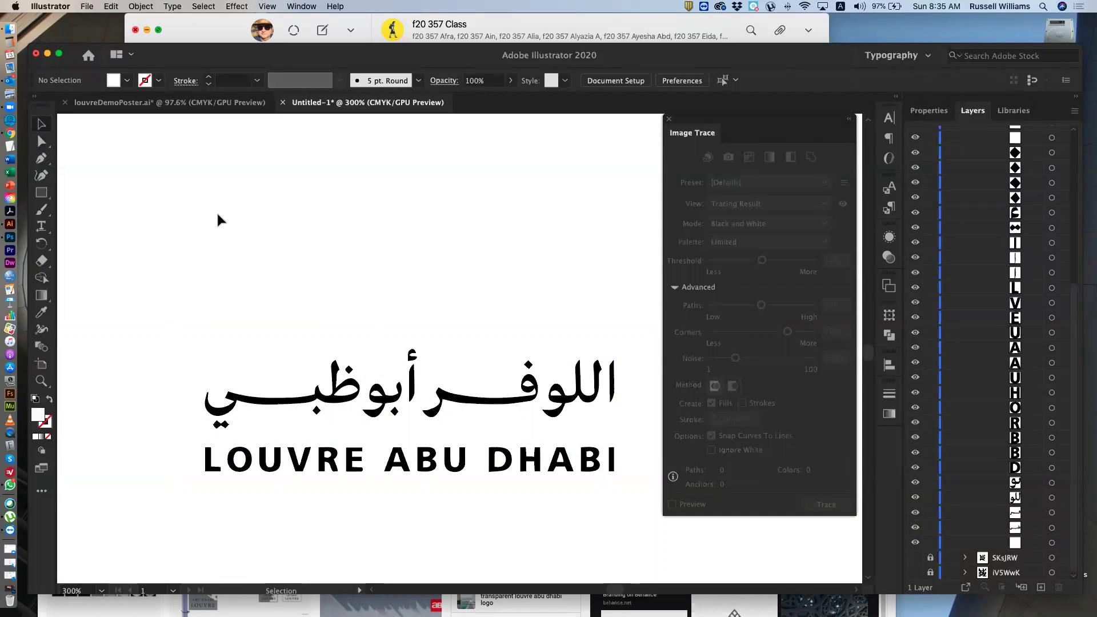
{"action": "left_click", "coordinate": [279, 363]}
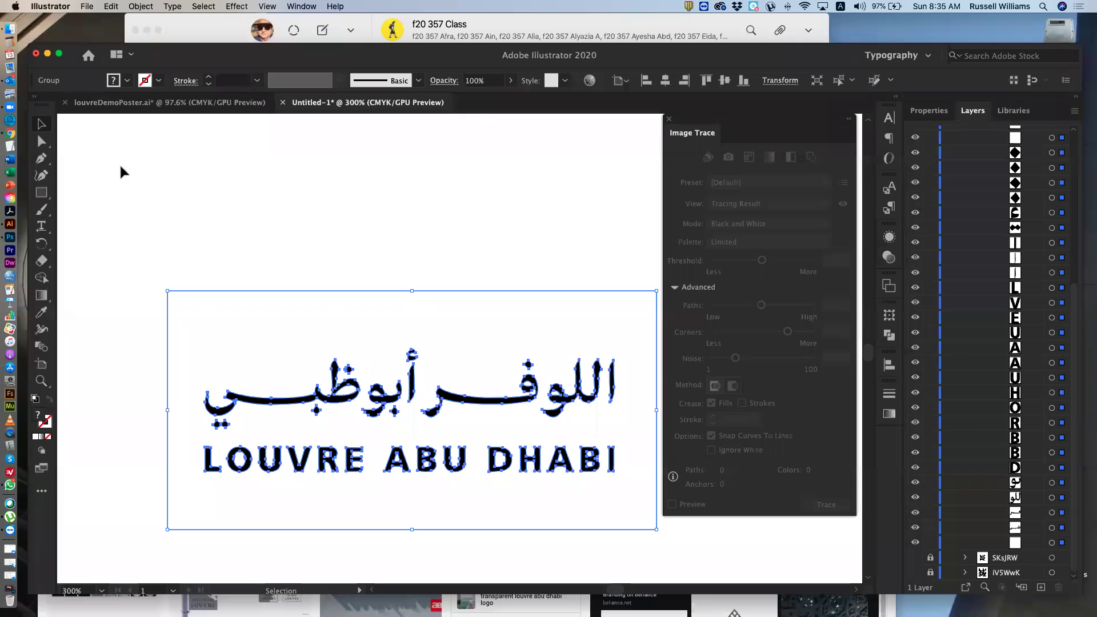
{"action": "left_click", "coordinate": [43, 142]}
{"action": "left_click", "coordinate": [183, 183]}
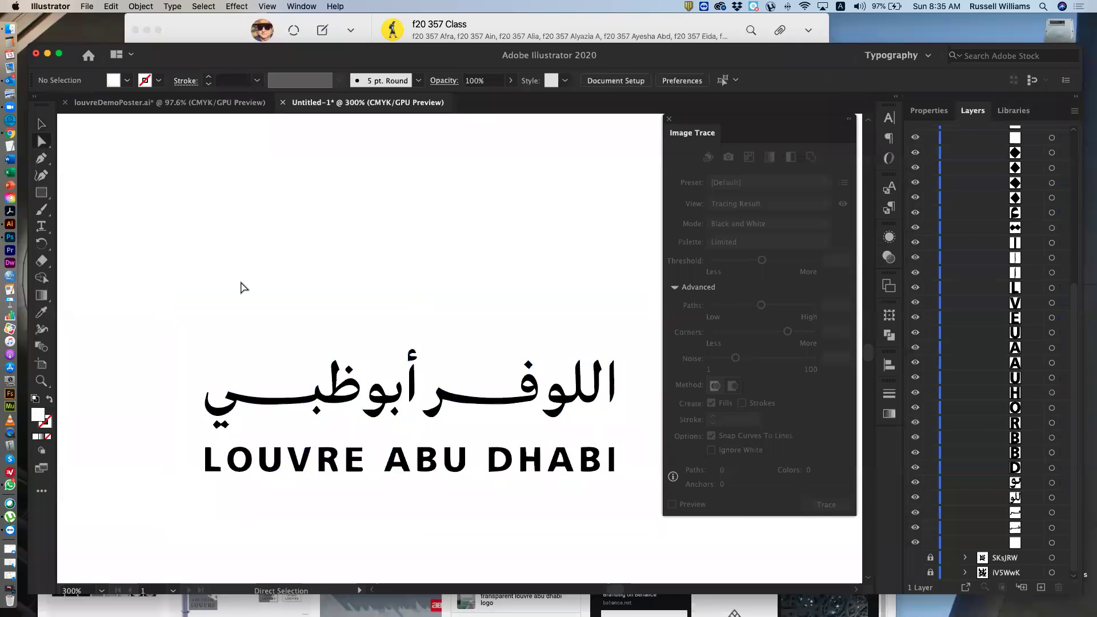
{"action": "left_click", "coordinate": [252, 328]}
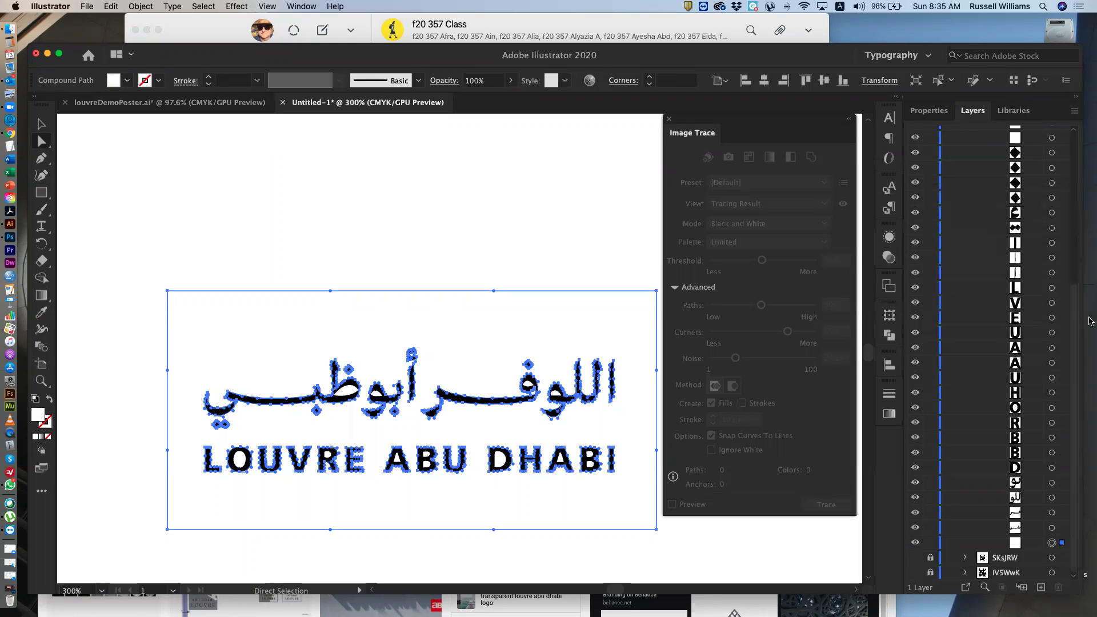
{"action": "mouse_move", "coordinate": [1077, 313]}
{"action": "left_mouse_down"}
{"action": "mouse_move", "coordinate": [1073, 150]}
{"action": "mouse_move", "coordinate": [1068, 329]}
{"action": "left_mouse_up"}
Step: Directly select the white counter inside the Arabic lettering and the letter B of ABU, and clear the selection
{"action": "left_click", "coordinate": [348, 393]}
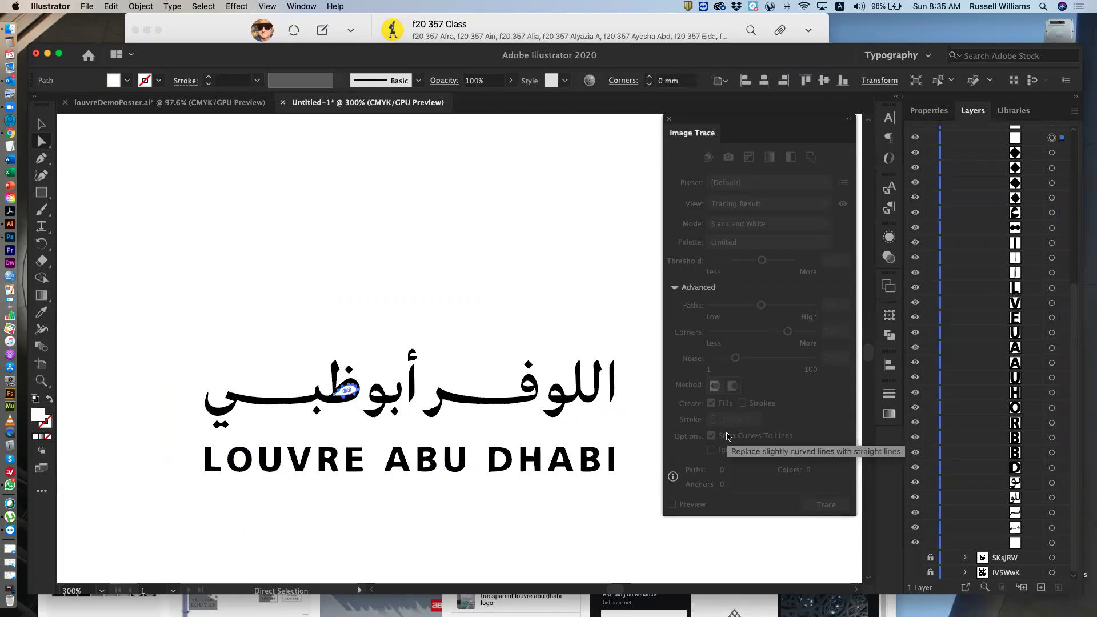
{"action": "left_click", "coordinate": [424, 467]}
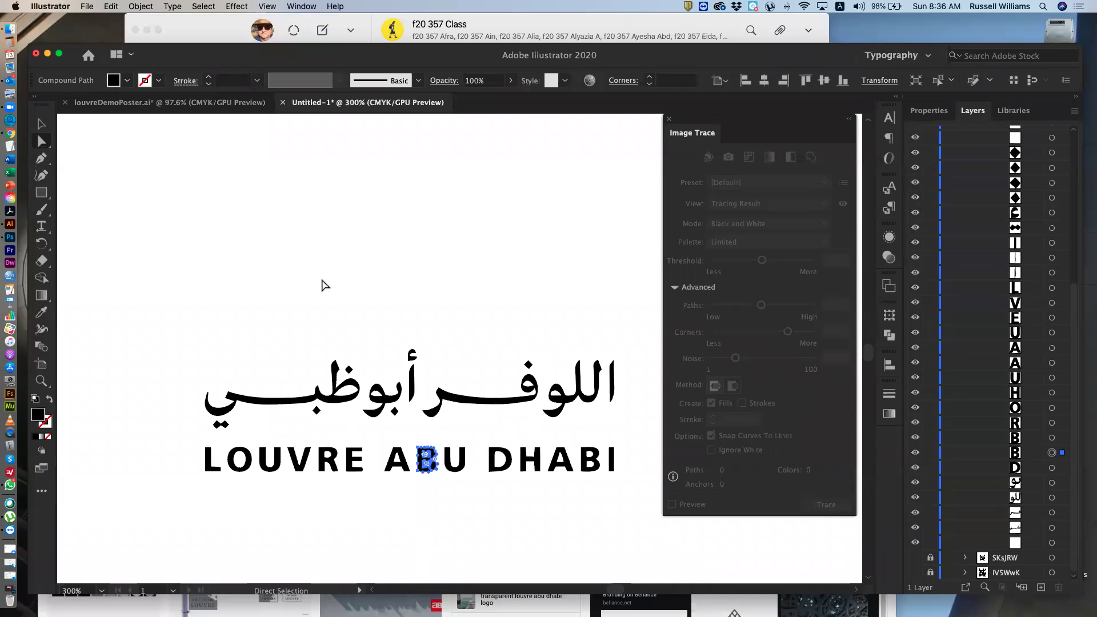
{"action": "left_click", "coordinate": [329, 215]}
Step: Select the whole logo group with the Selection tool and review its selected paths in the layer structure
{"action": "left_click", "coordinate": [41, 124]}
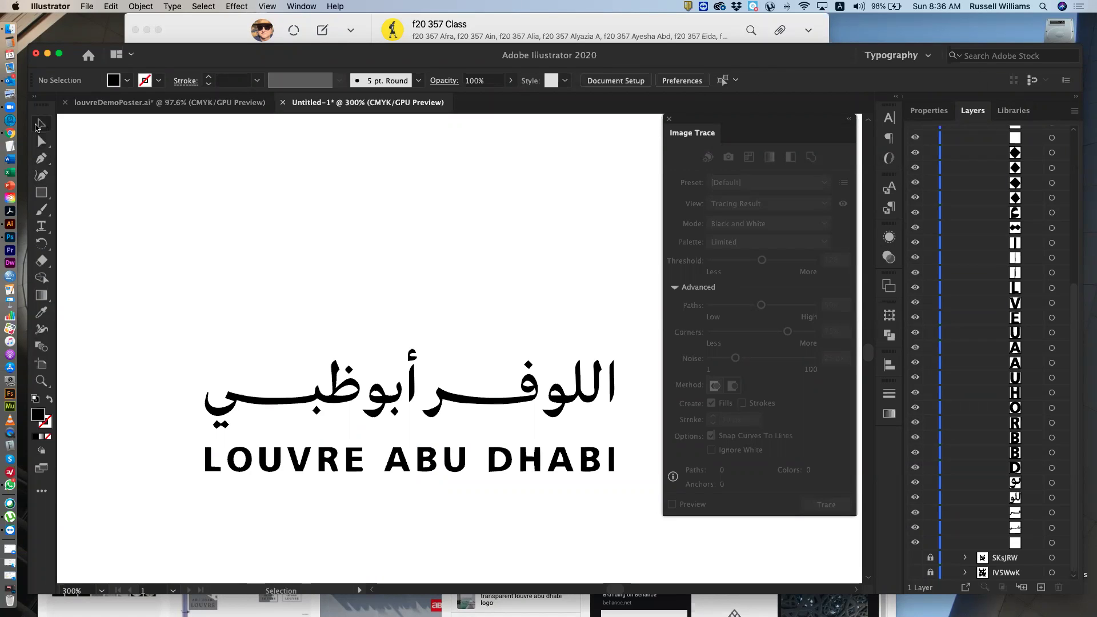
{"action": "left_click", "coordinate": [322, 407]}
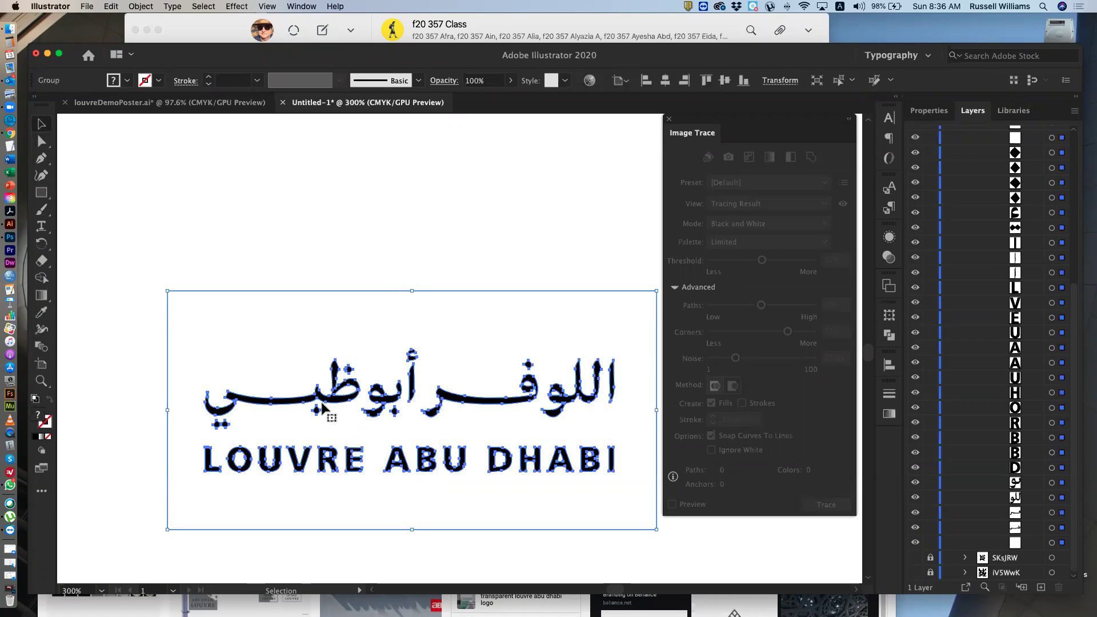
{"action": "left_click_drag", "start_coordinate": [1077, 369], "coordinate": [1077, 224]}
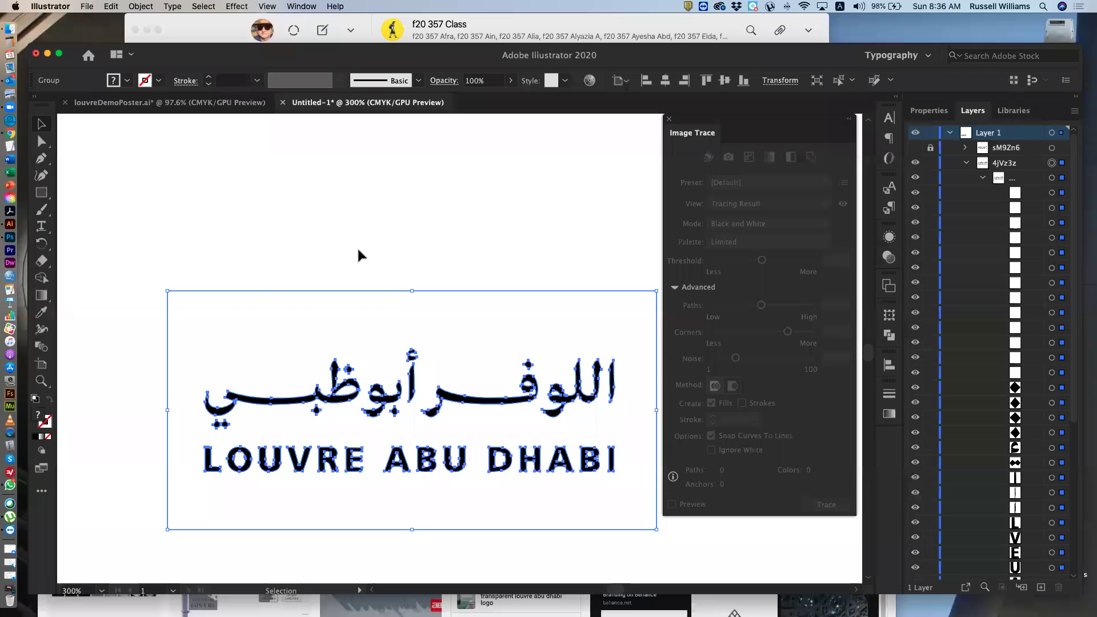
Step: Directly select the letter B of DHABI and locate its path in the layer structure
{"action": "left_click", "coordinate": [42, 142]}
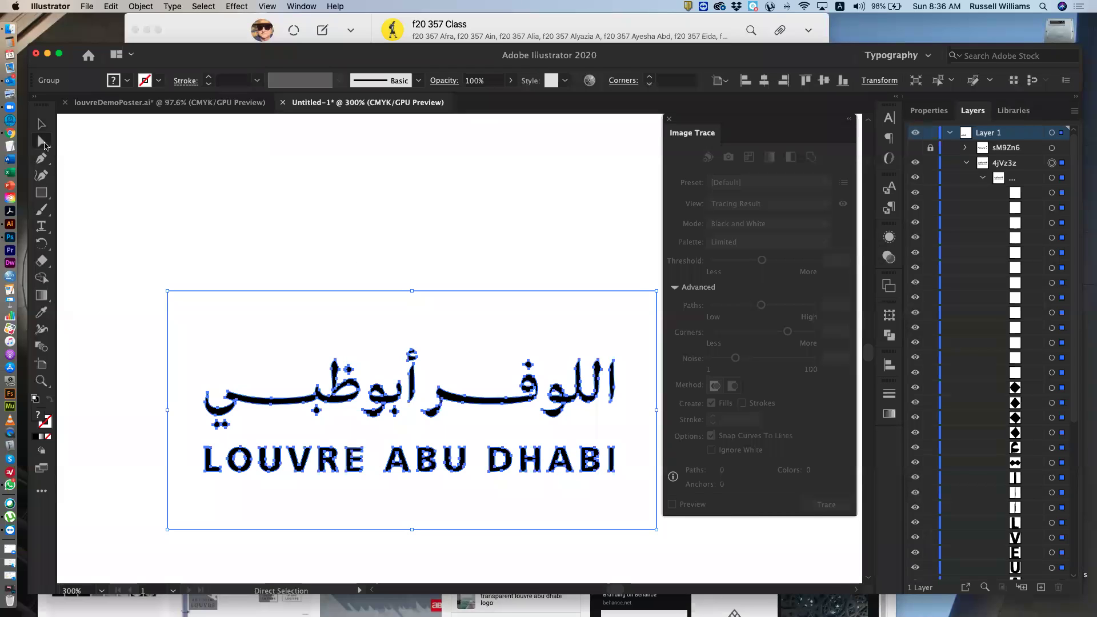
{"action": "left_click", "coordinate": [261, 187]}
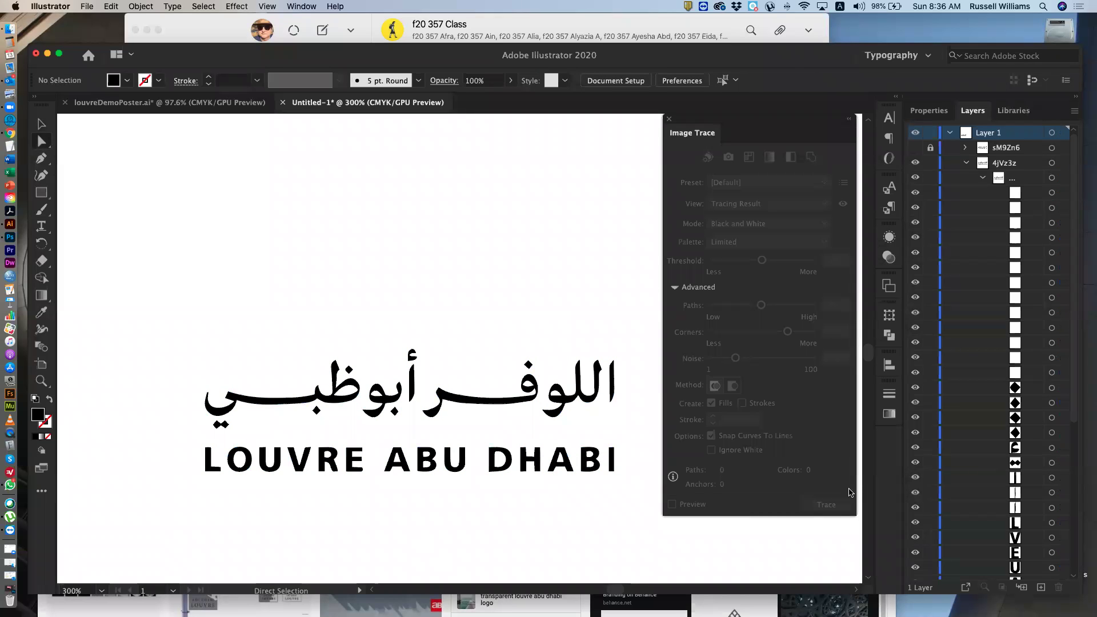
{"action": "left_click", "coordinate": [588, 465]}
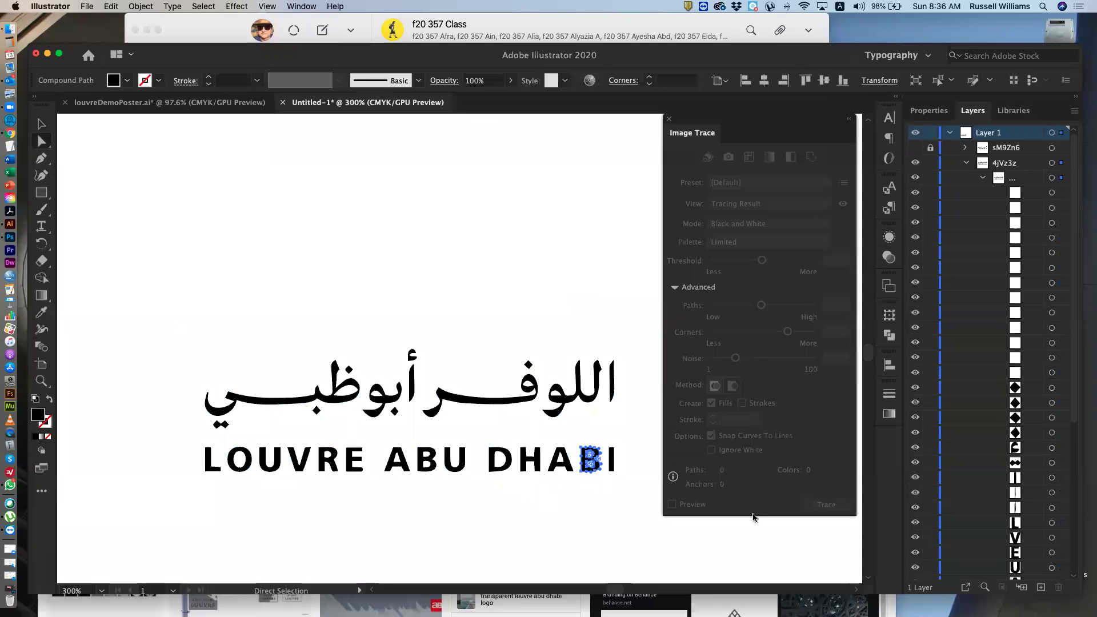
{"action": "scroll", "coordinate": [1044, 558], "scroll_direction": "down", "scroll_amount": 5}
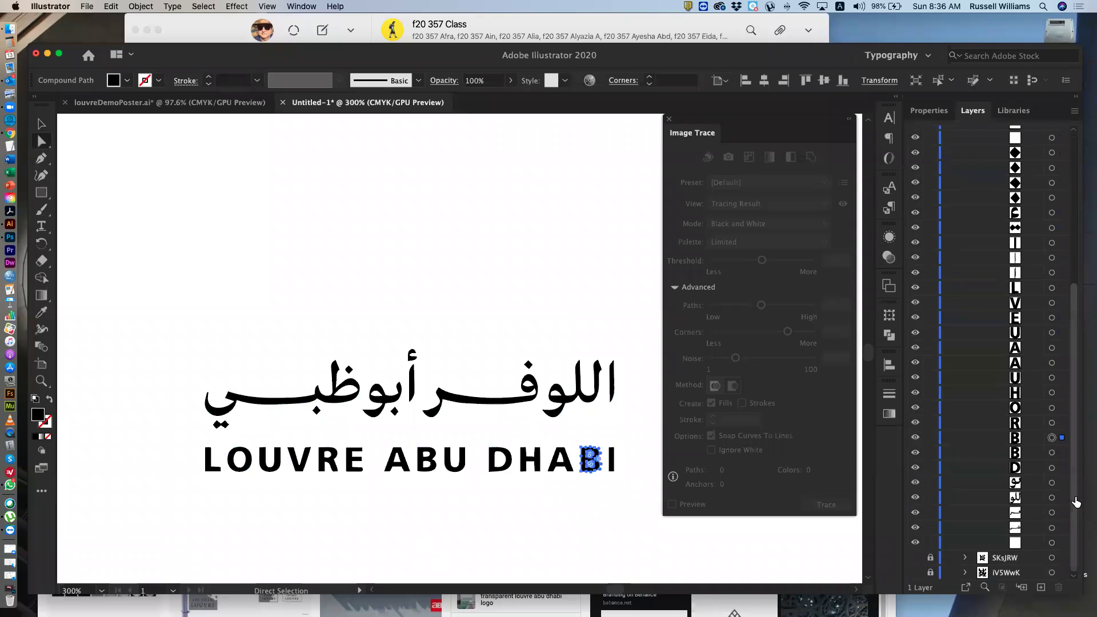
Step: Target the two letter B paths in turn from the layer structure, and directly select the white background path again
{"action": "left_click", "coordinate": [556, 311]}
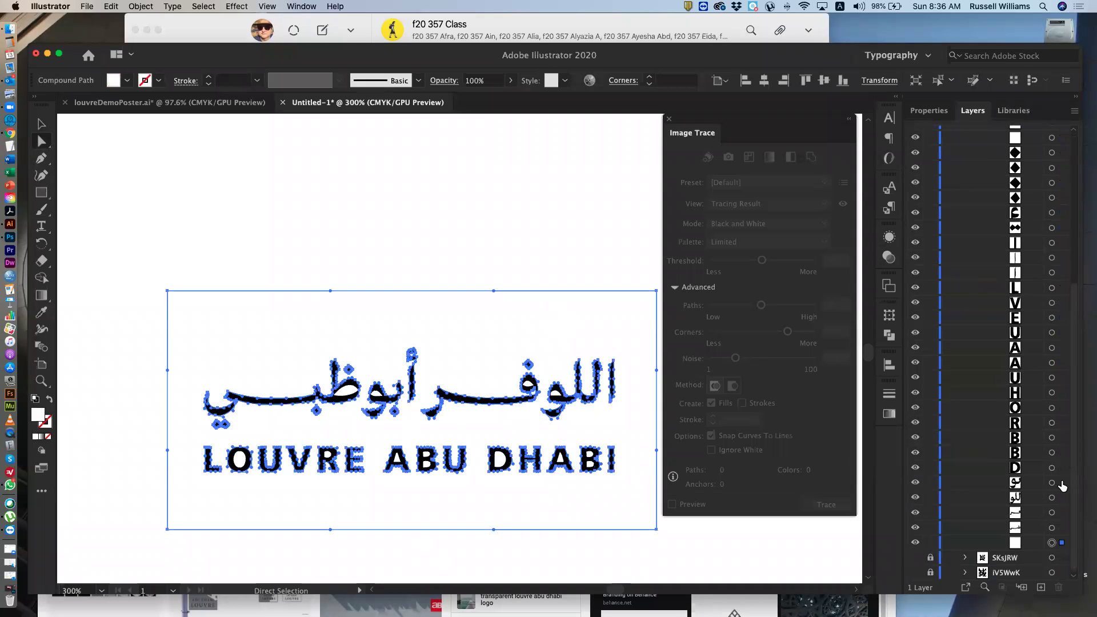
{"action": "left_click", "coordinate": [1052, 453]}
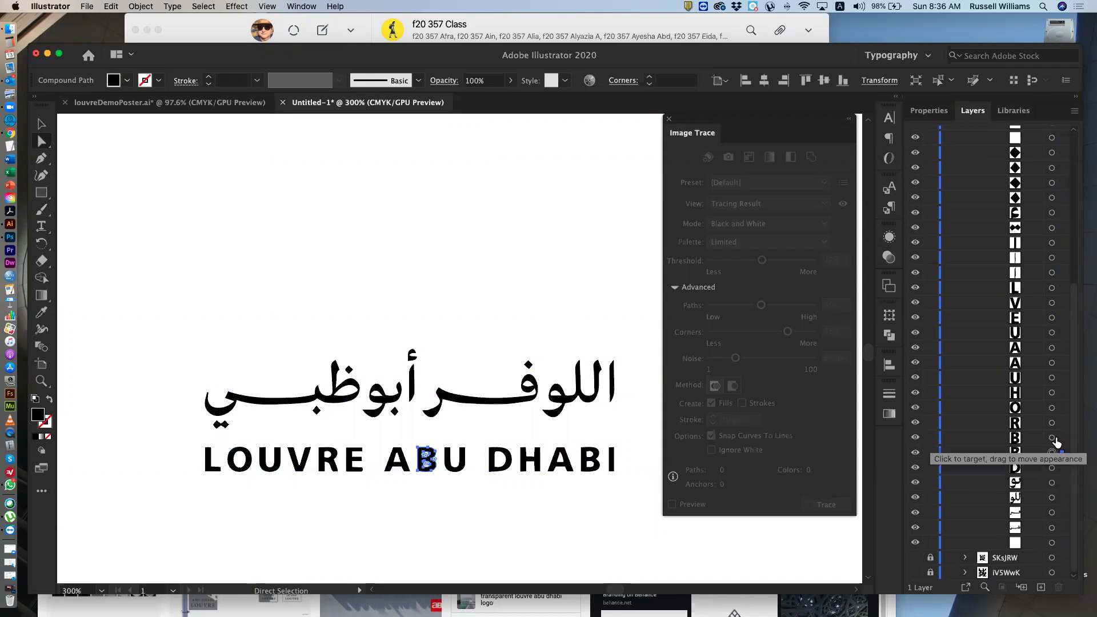
{"action": "left_click", "coordinate": [1052, 439]}
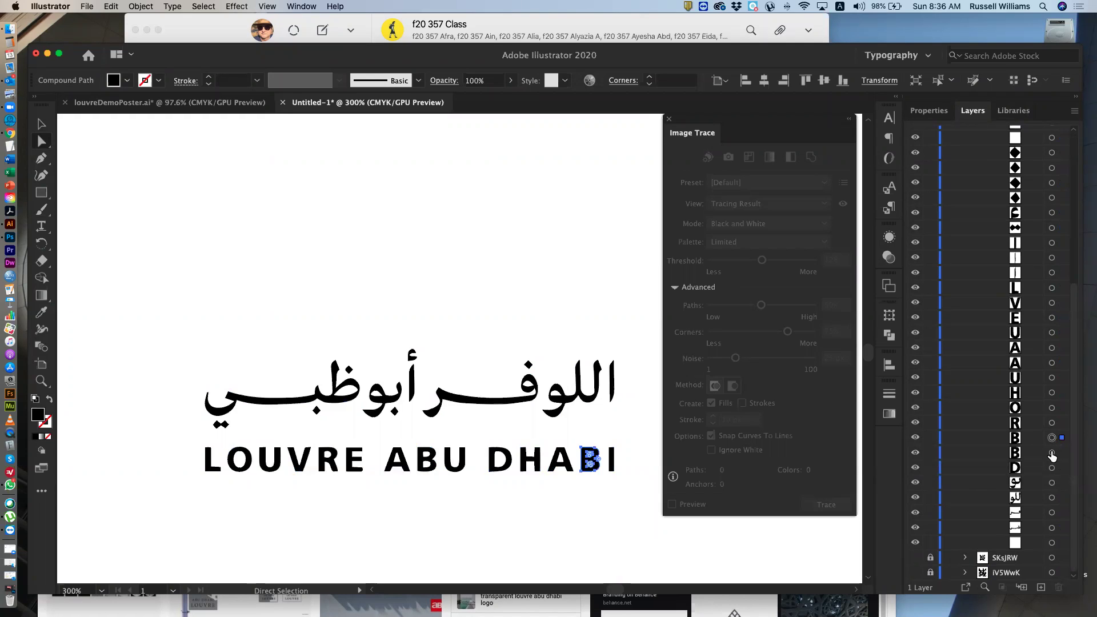
{"action": "left_click", "coordinate": [1052, 453]}
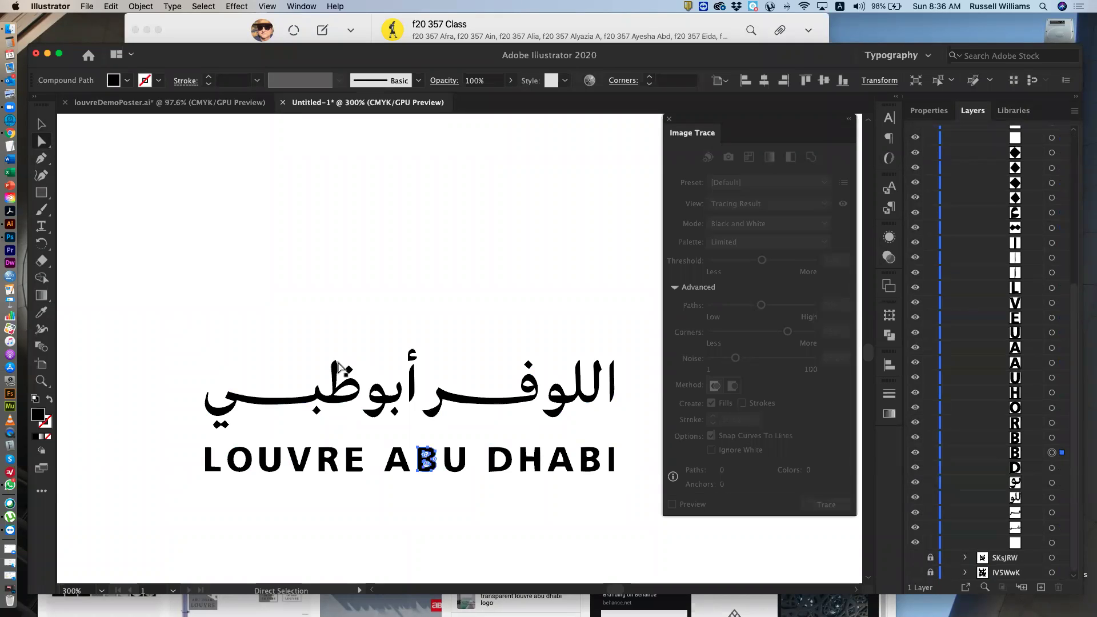
{"action": "left_click", "coordinate": [271, 335]}
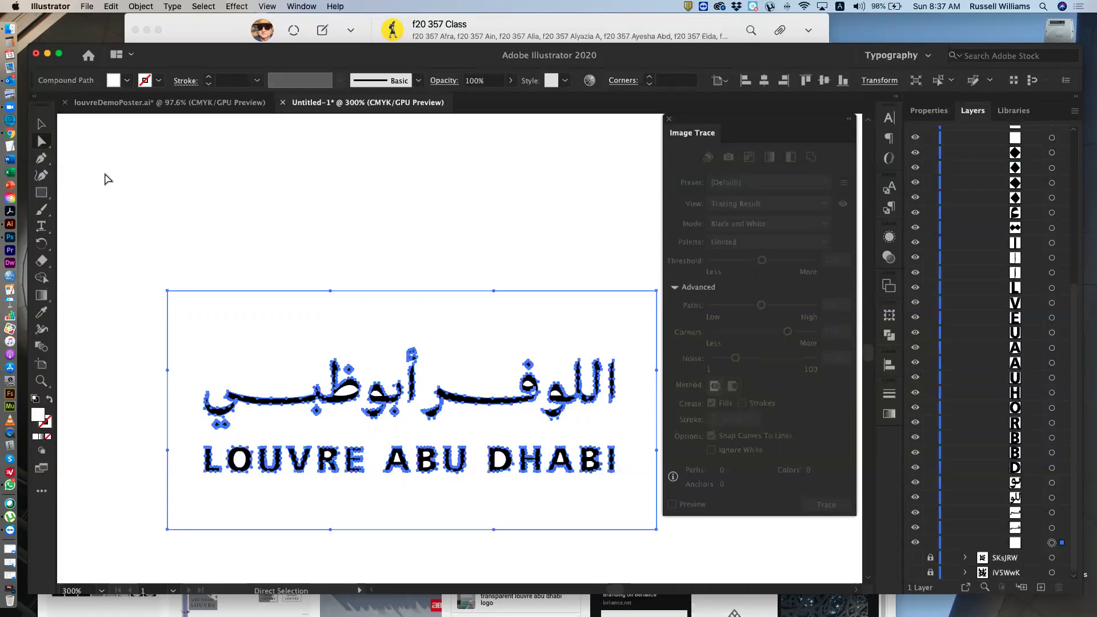
Step: Draw a white rectangle without stroke over the logo area and shorten it from its lower edge
{"action": "left_click", "coordinate": [44, 197]}
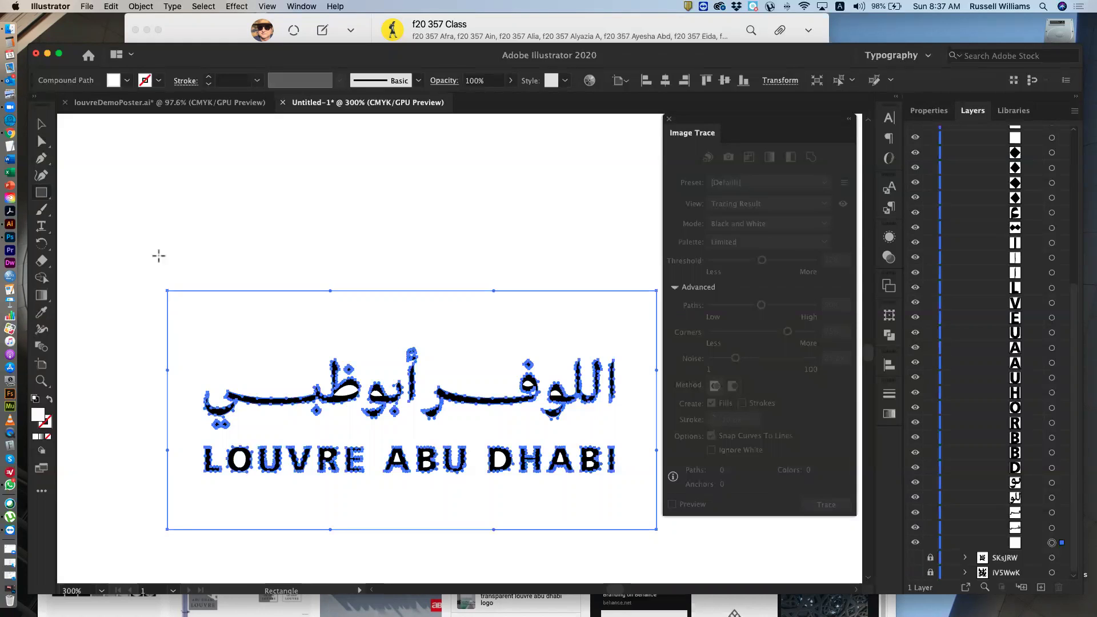
{"action": "left_click_drag", "start_coordinate": [117, 238], "coordinate": [649, 200]}
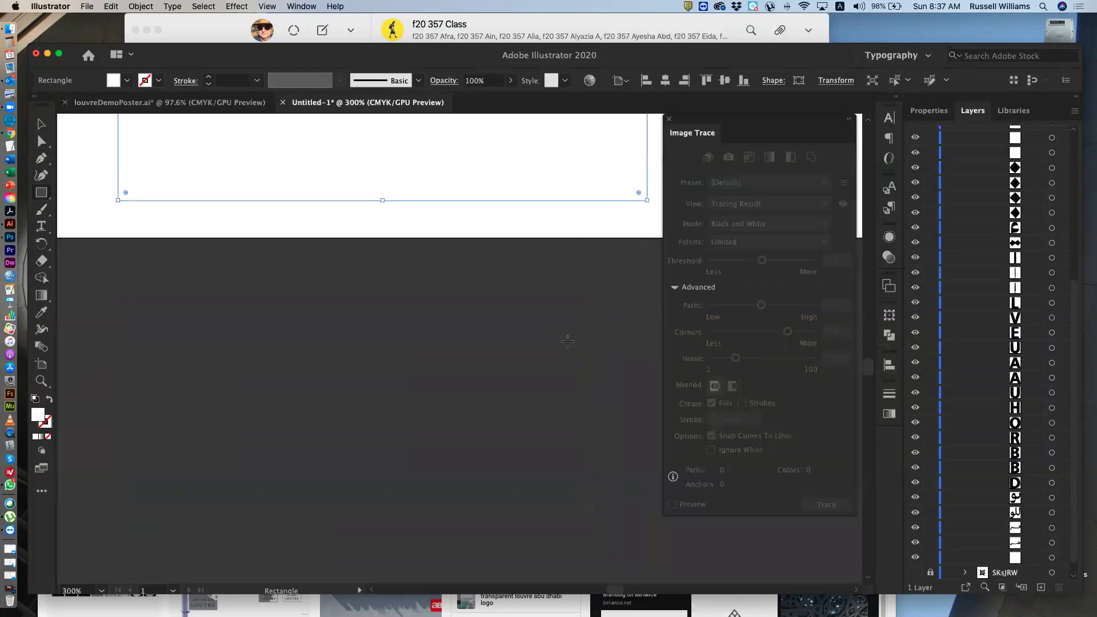
{"action": "scroll", "coordinate": [568, 341], "scroll_direction": "up", "scroll_amount": 5}
{"action": "scroll", "coordinate": [568, 341], "scroll_direction": "up", "scroll_amount": 1}
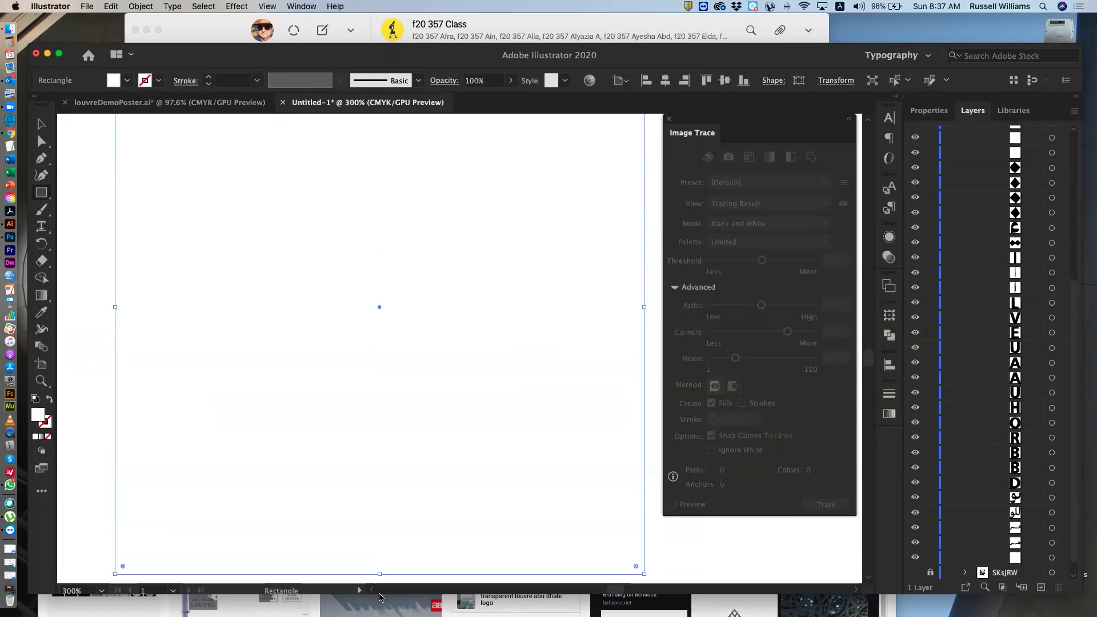
{"action": "left_click_drag", "start_coordinate": [379, 573], "coordinate": [379, 492]}
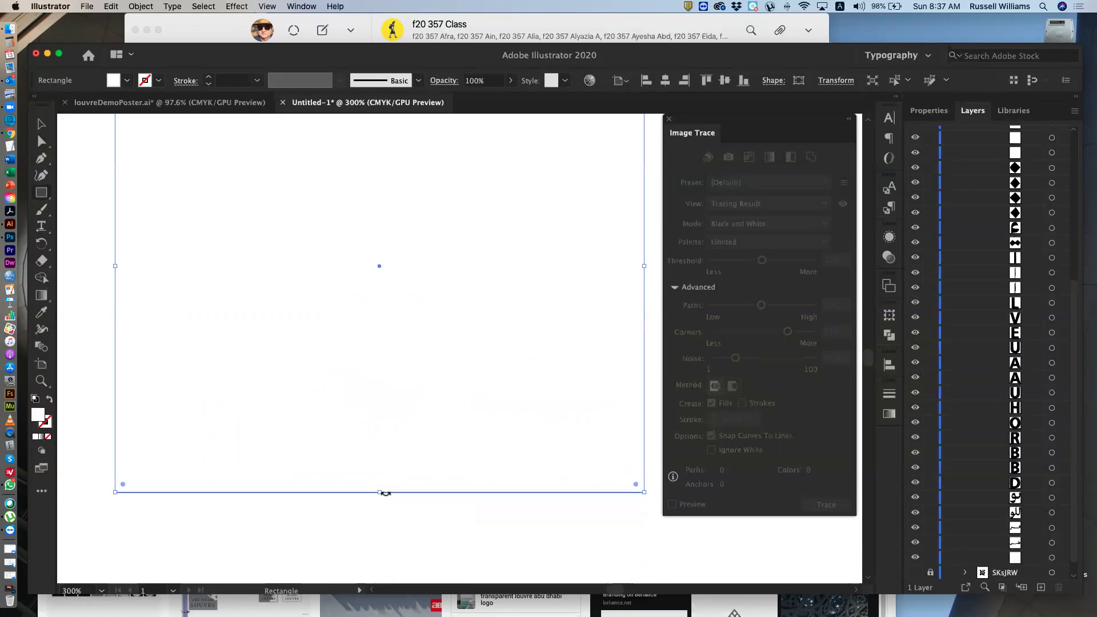
{"action": "scroll", "coordinate": [265, 291], "scroll_direction": "up", "scroll_amount": 3}
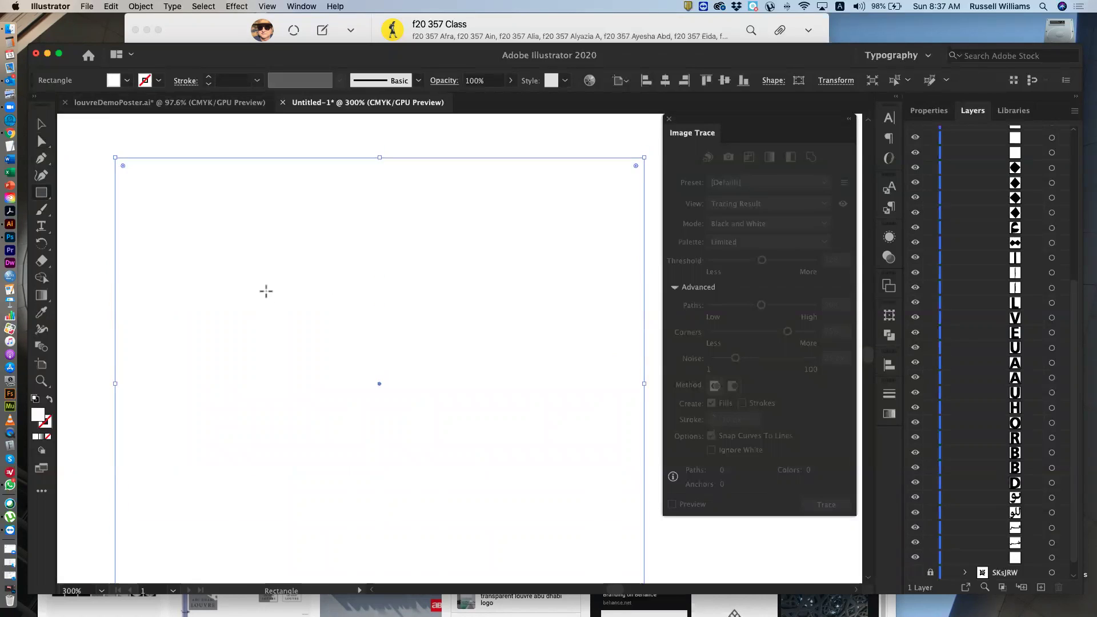
Step: Change the fill of the rectangle covering the logo from white to red
{"action": "left_click", "coordinate": [41, 198]}
{"action": "left_click", "coordinate": [128, 80]}
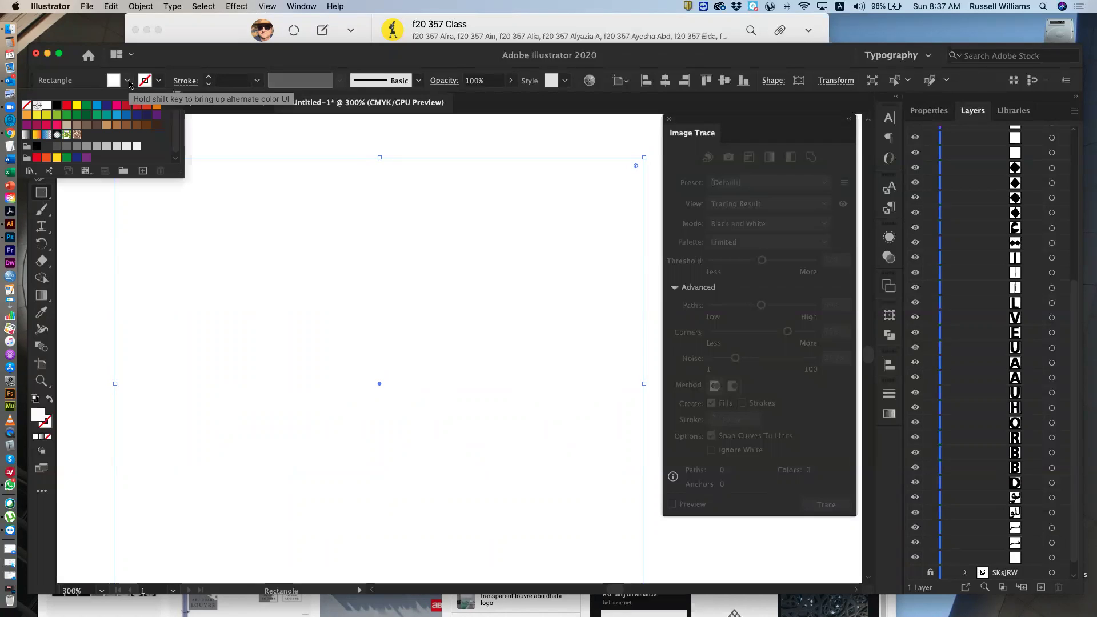
{"action": "left_click", "coordinate": [67, 105]}
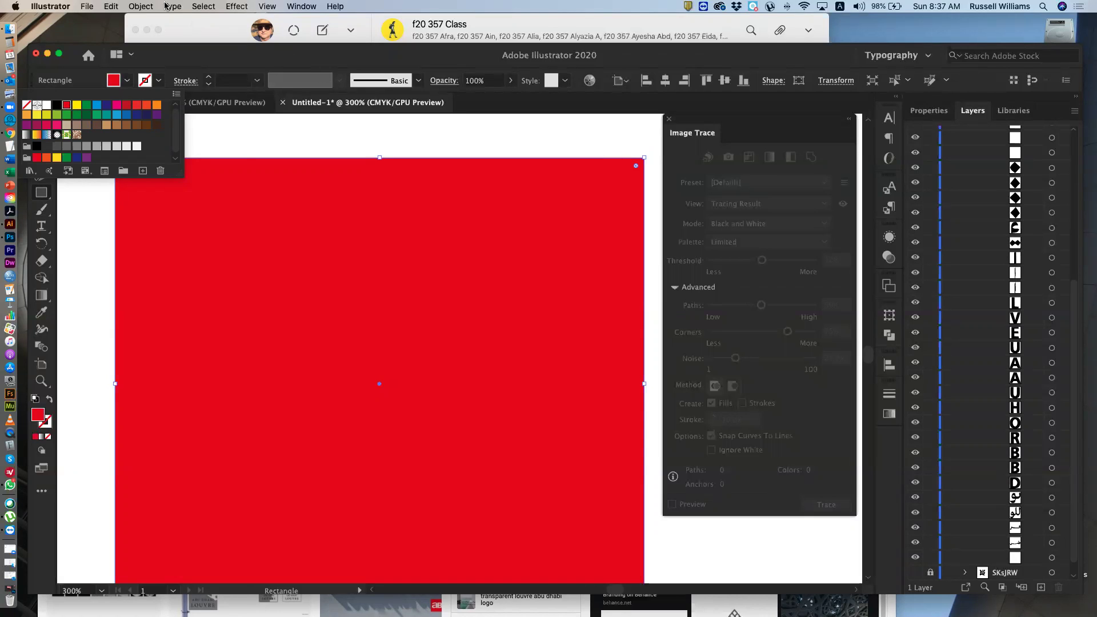
Step: Select the red rectangle with the Selection tool and send it to the back, behind the logo
{"action": "left_click", "coordinate": [146, 7]}
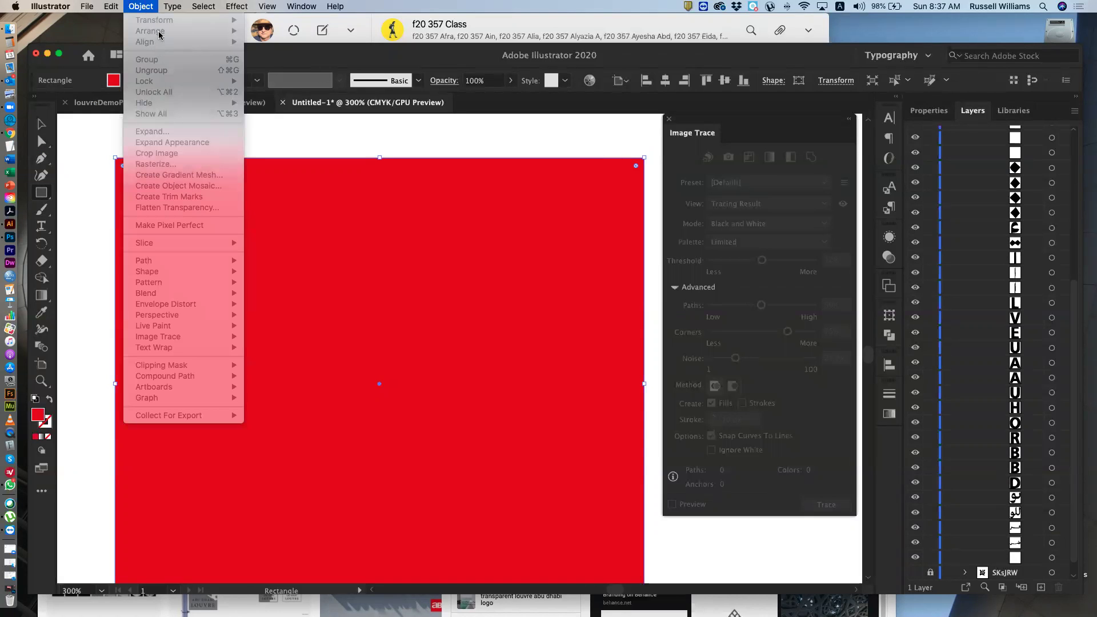
{"action": "left_click", "coordinate": [450, 144]}
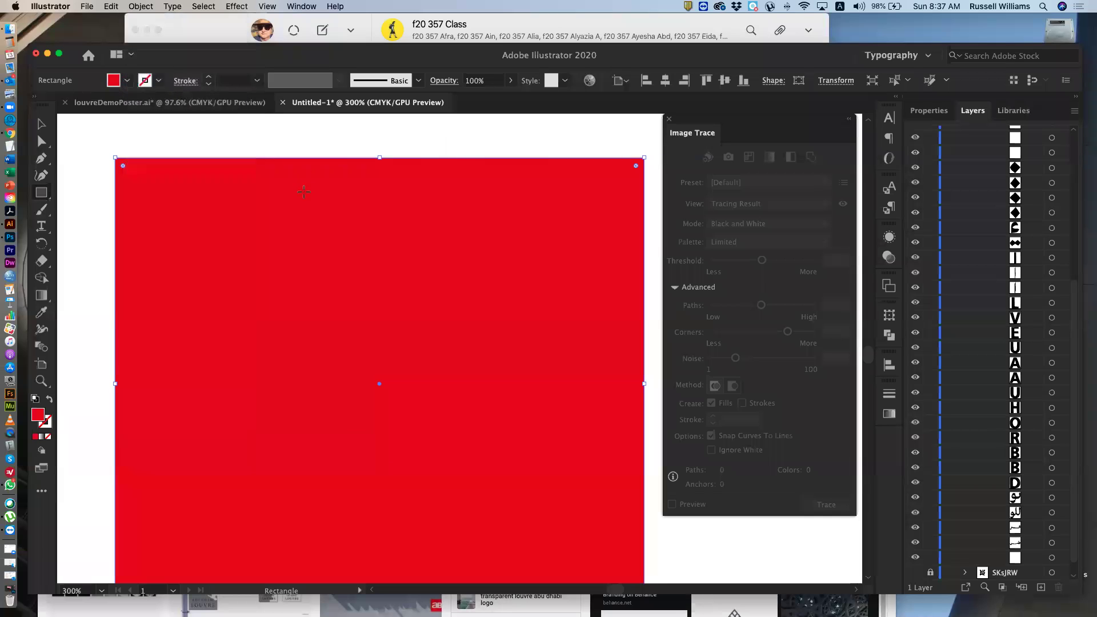
{"action": "left_click", "coordinate": [41, 124]}
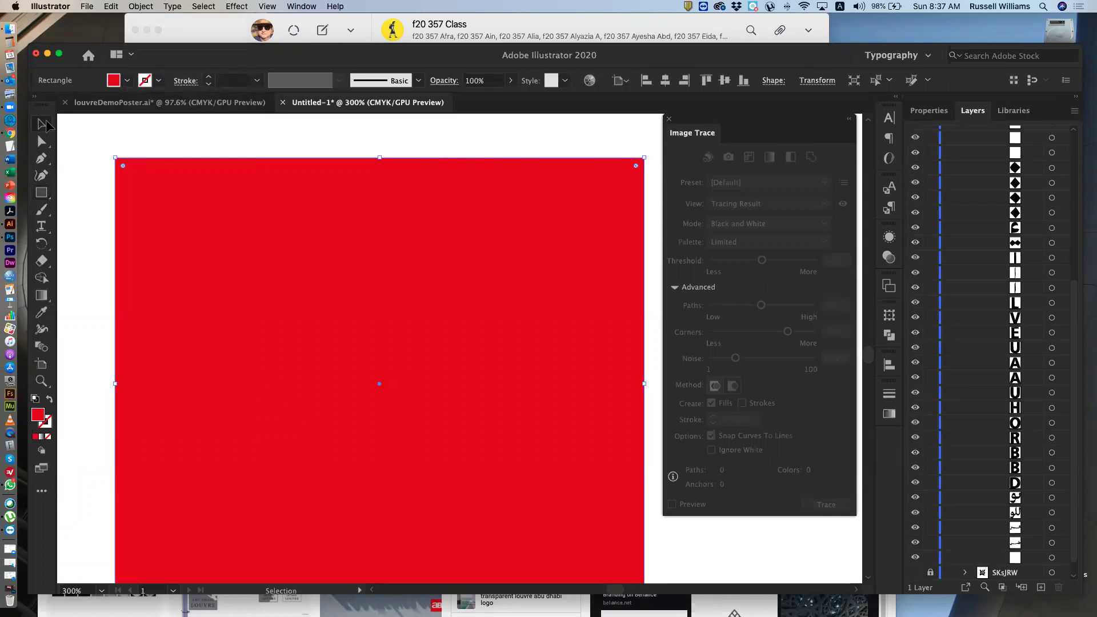
{"action": "left_click", "coordinate": [235, 223]}
{"action": "left_click", "coordinate": [144, 7]}
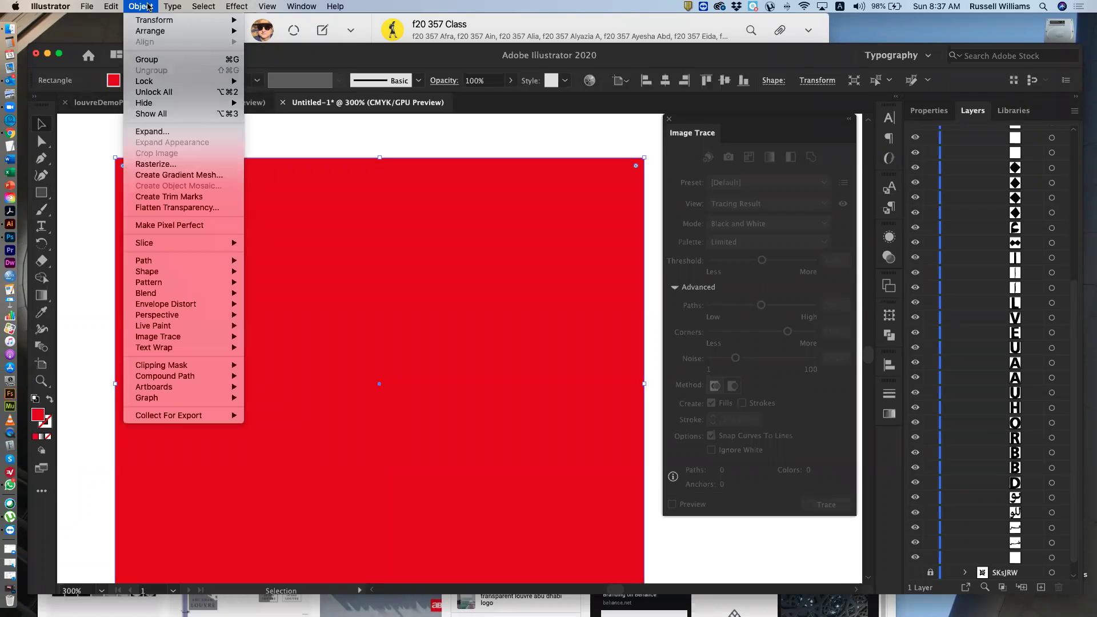
{"action": "mouse_move", "coordinate": [153, 36]}
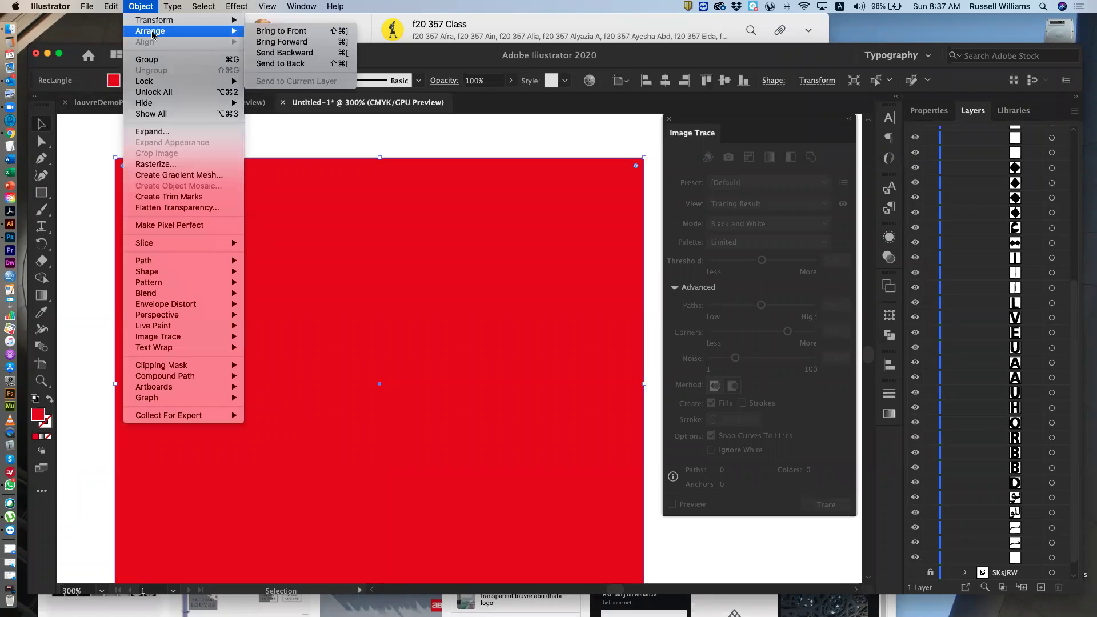
{"action": "left_click", "coordinate": [317, 64]}
Step: Move the red rectangle slightly right and shorten it from its lower edge so it evenly frames the logo
{"action": "left_click_drag", "start_coordinate": [487, 167], "coordinate": [521, 172]}
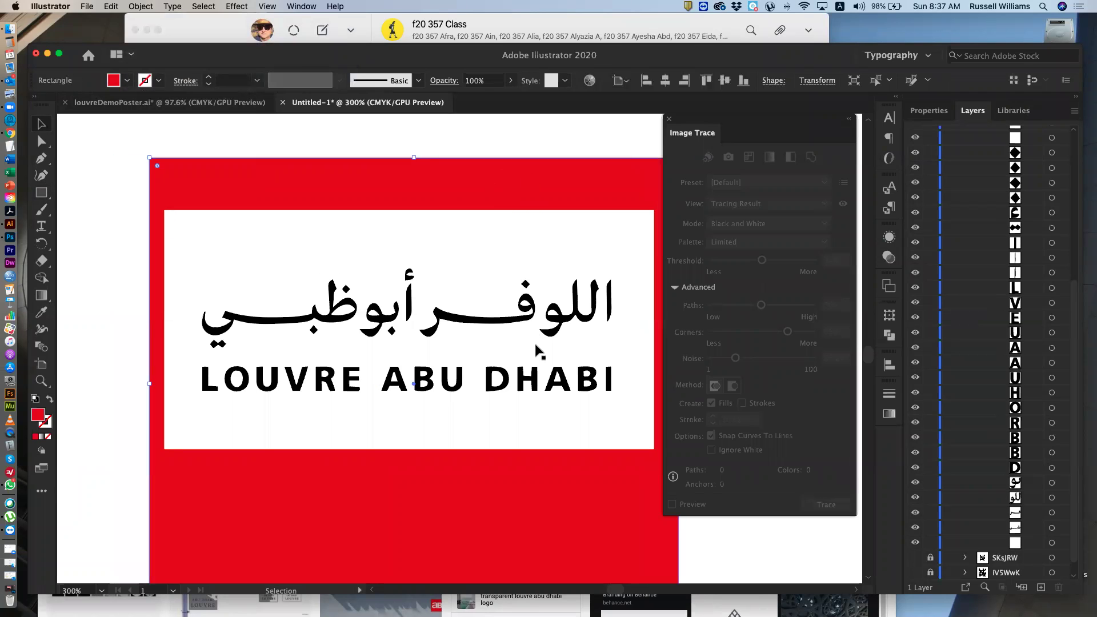
{"action": "scroll", "coordinate": [536, 346], "scroll_direction": "down", "scroll_amount": 5}
{"action": "left_click_drag", "start_coordinate": [414, 399], "coordinate": [413, 286]}
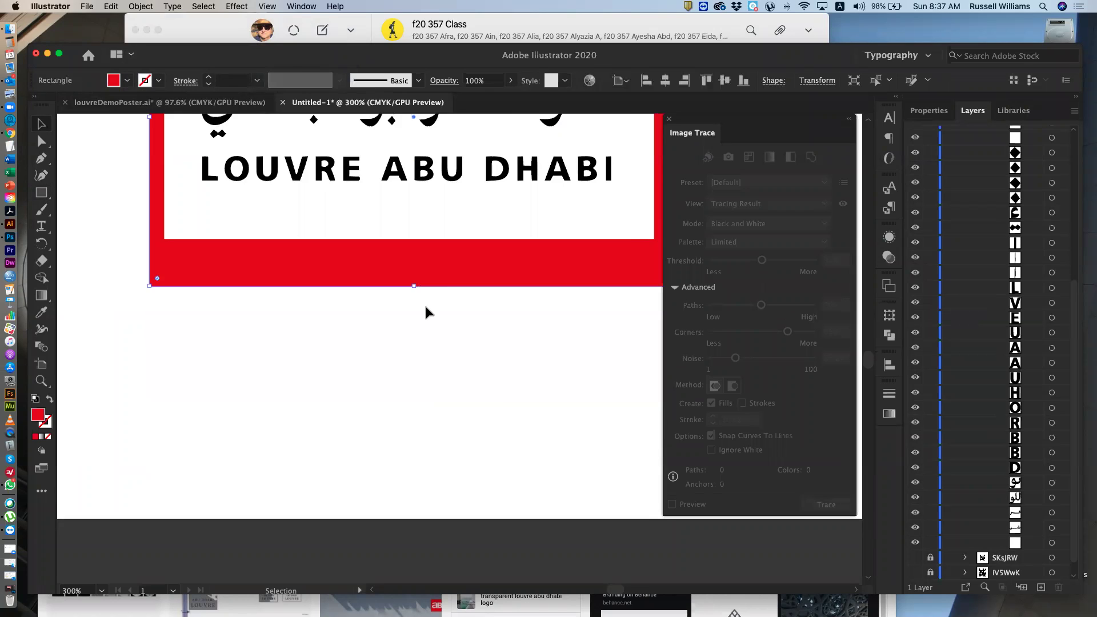
{"action": "scroll", "coordinate": [424, 314], "scroll_direction": "up", "scroll_amount": 6}
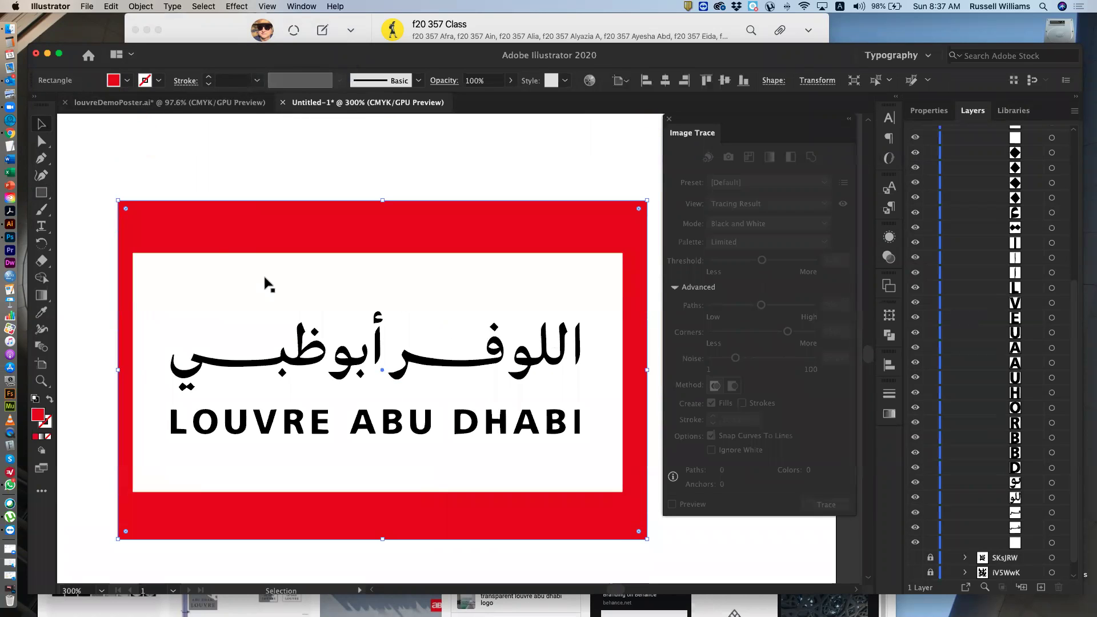
Step: Directly select the logo's white background path, delete it, and undo the deletion
{"action": "left_click", "coordinate": [43, 142]}
{"action": "left_click", "coordinate": [207, 152]}
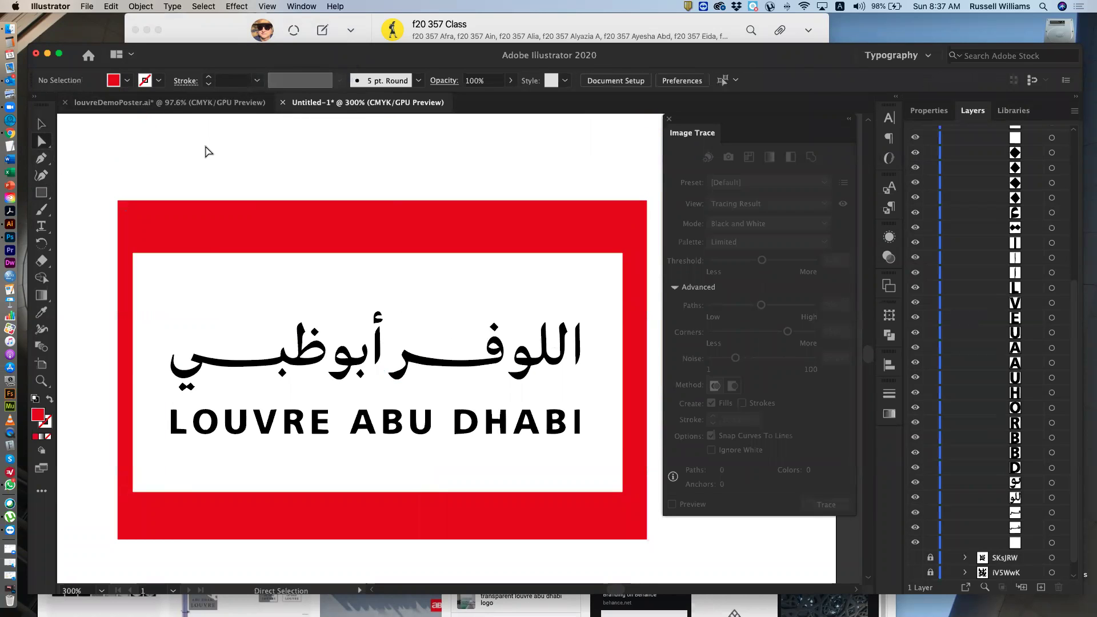
{"action": "left_click", "coordinate": [219, 307]}
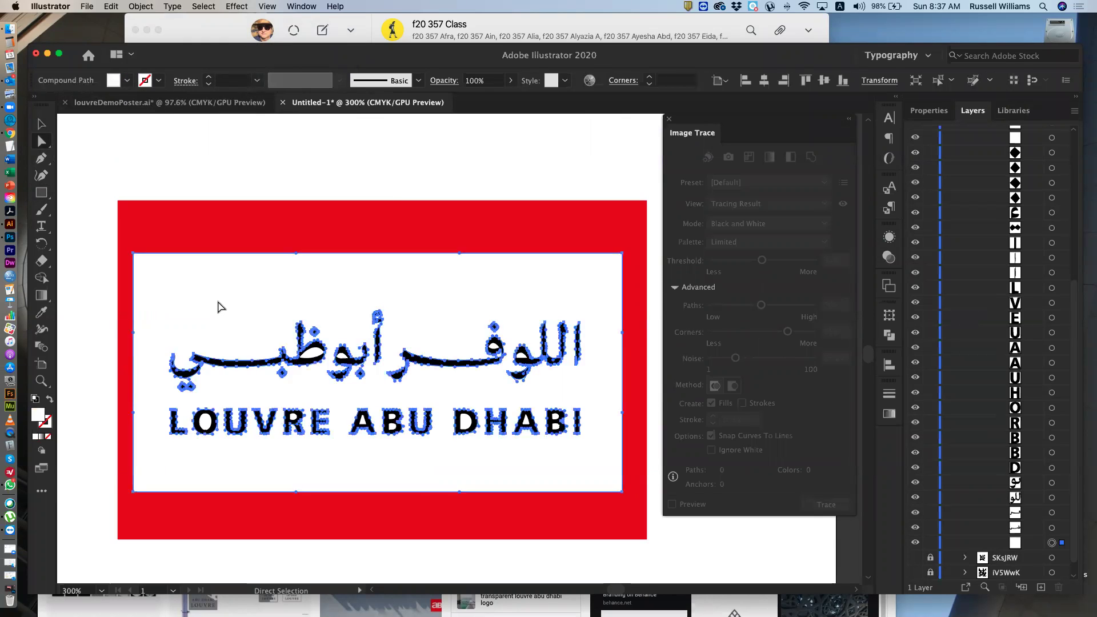
{"action": "key", "text": "Delete"}
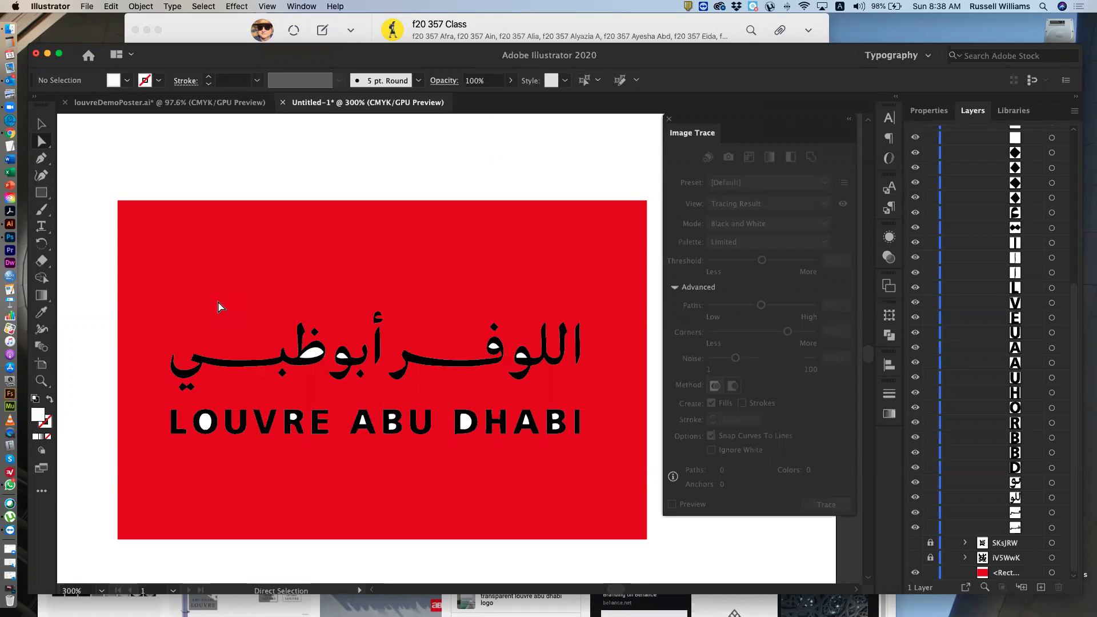
{"action": "key", "text": "v"}
{"action": "key", "text": "super+z"}
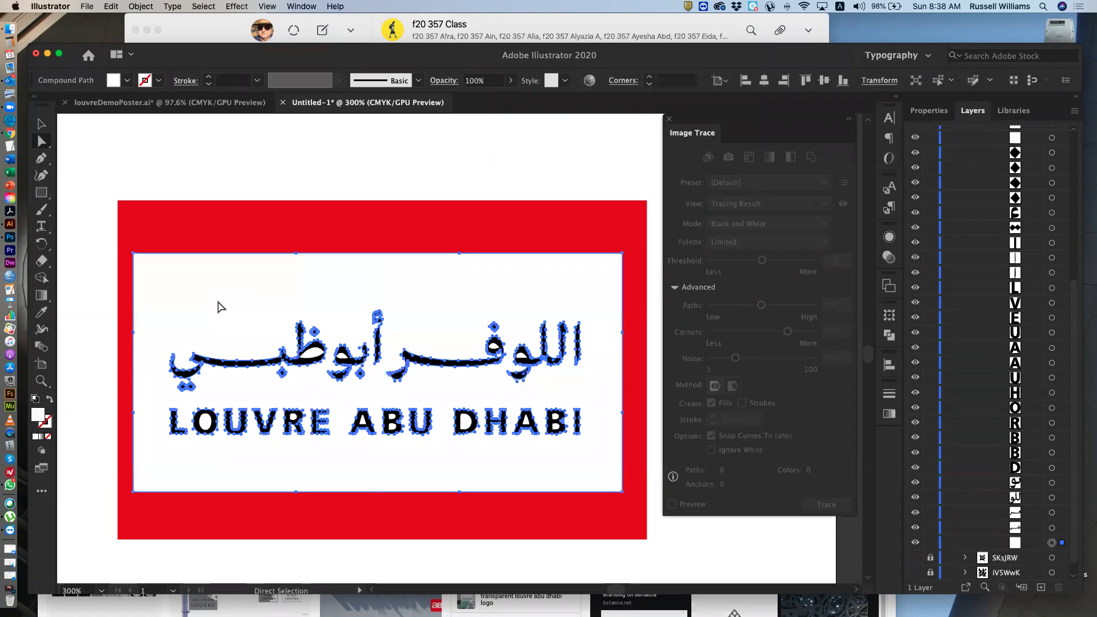
{"action": "left_click", "coordinate": [271, 179]}
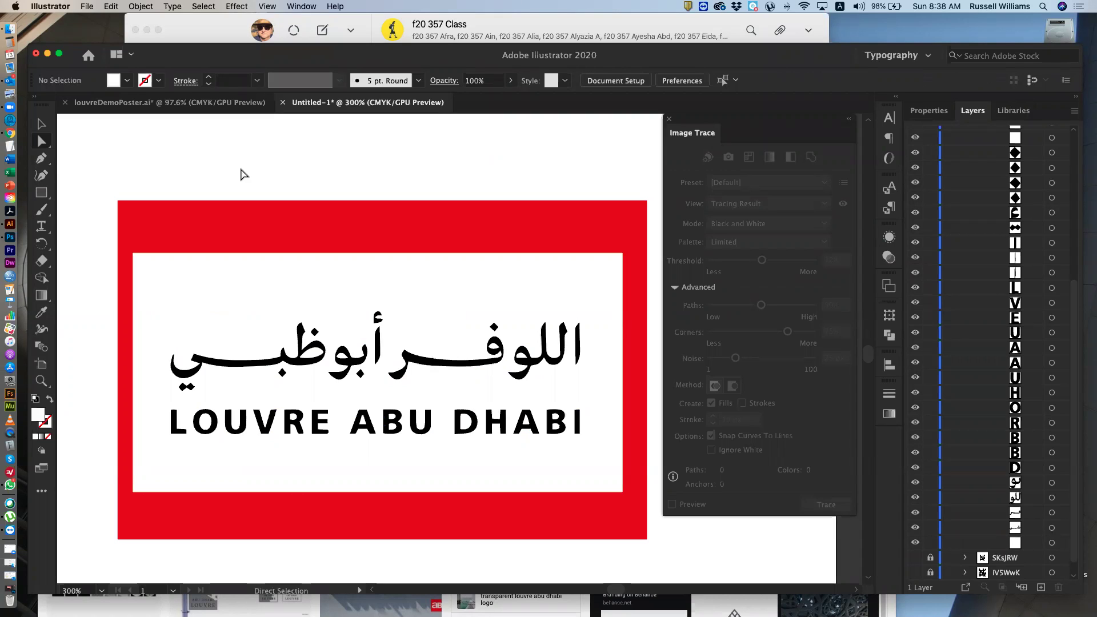
Step: Clear the directly selected white background path once more and undo the clear
{"action": "left_click", "coordinate": [42, 125]}
{"action": "left_click", "coordinate": [42, 146]}
{"action": "left_click", "coordinate": [200, 295]}
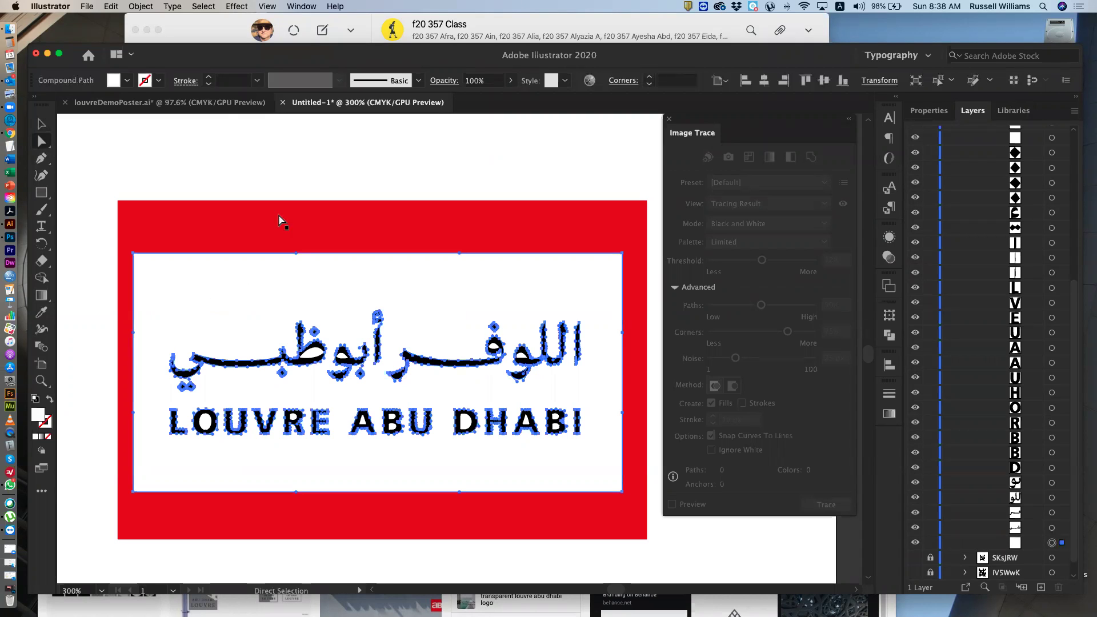
{"action": "left_click", "coordinate": [112, 6]}
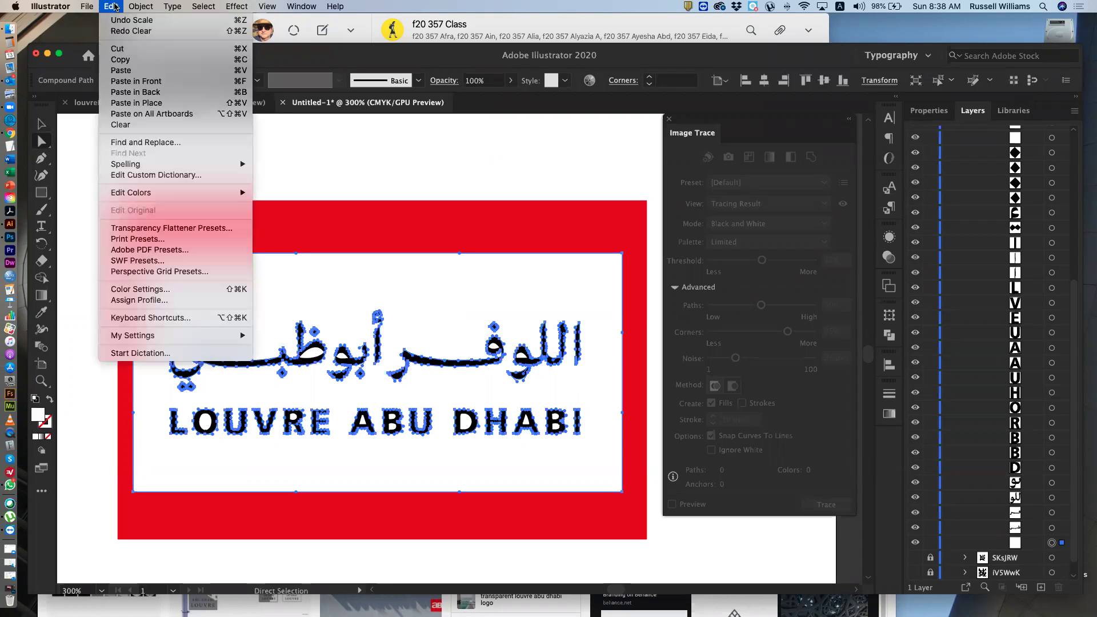
{"action": "left_click", "coordinate": [149, 125]}
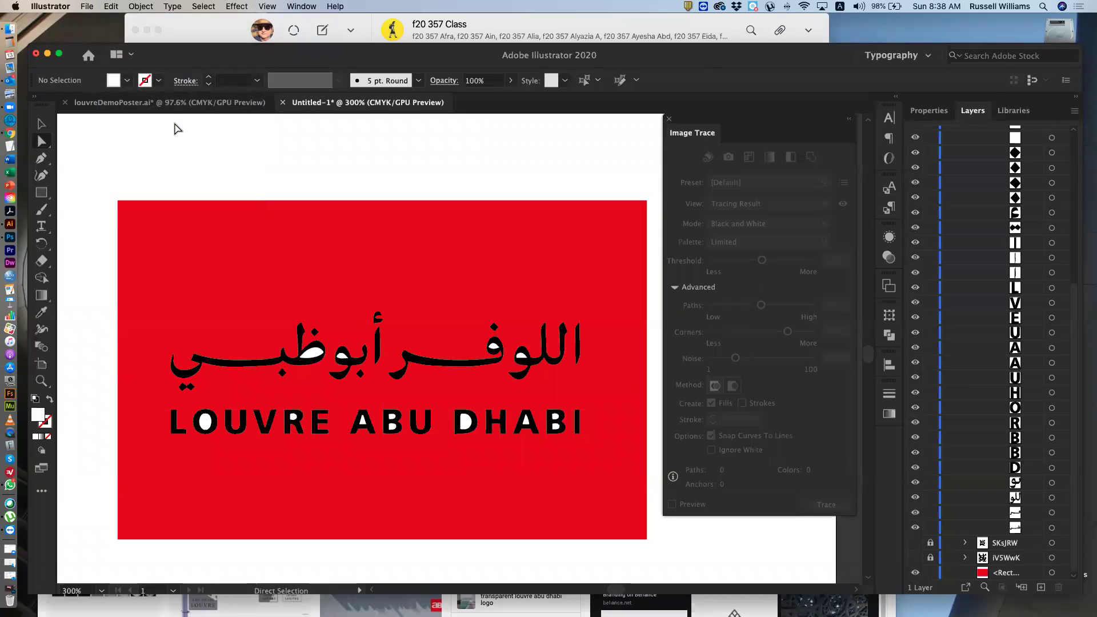
{"action": "left_click", "coordinate": [111, 7]}
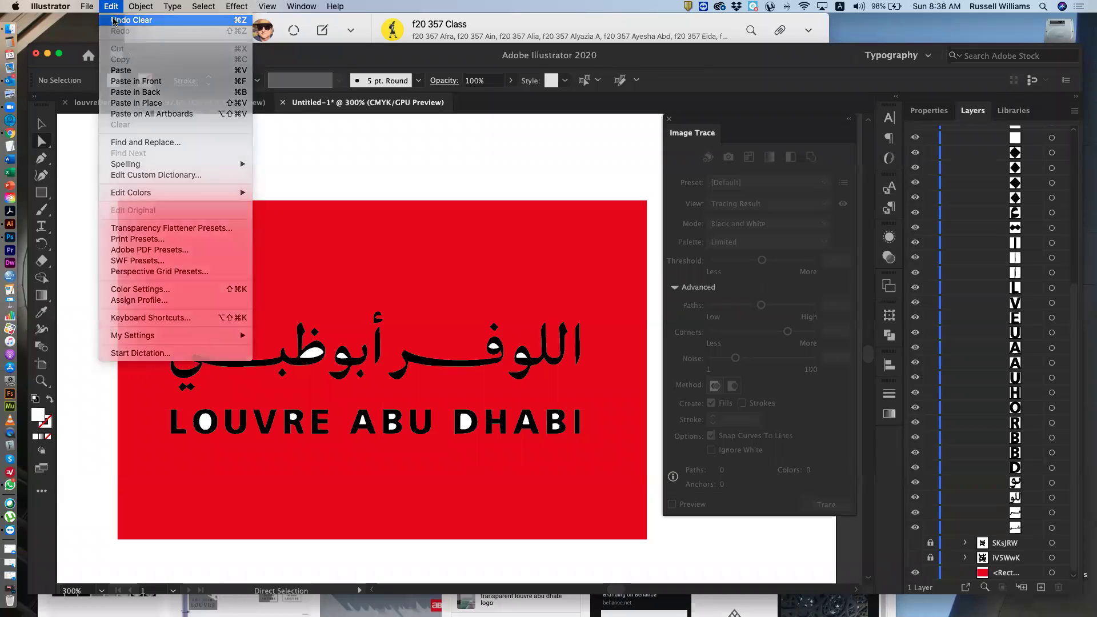
{"action": "left_click", "coordinate": [123, 20]}
{"action": "left_click", "coordinate": [278, 180]}
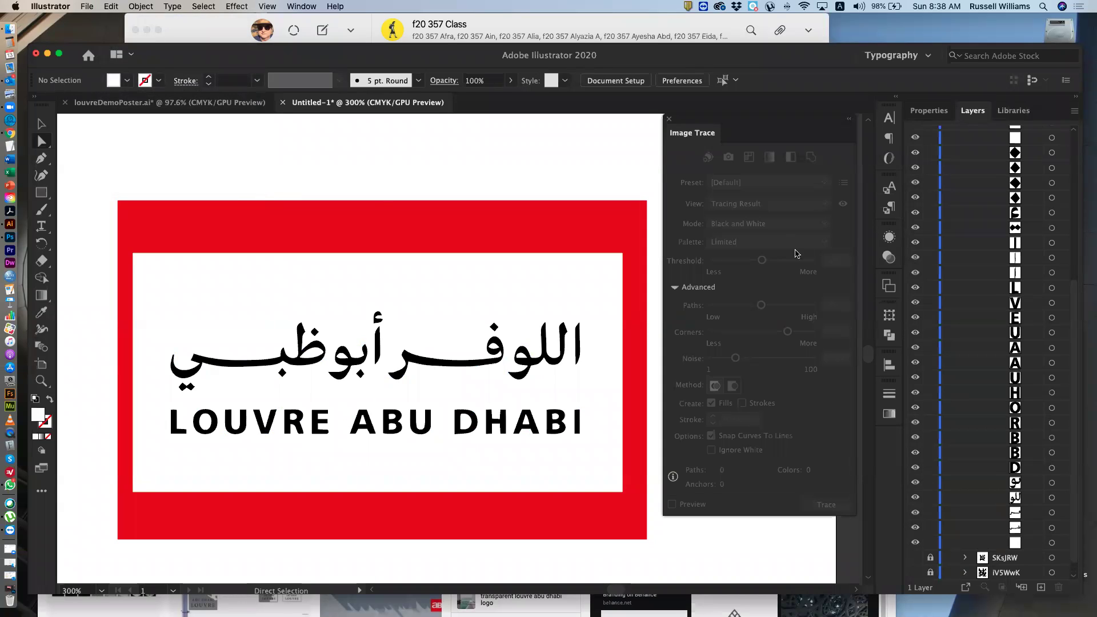
Step: Try clearing every path that shares the white background's fill color, including the letter counters, and undo the clear
{"action": "scroll", "coordinate": [976, 214], "scroll_direction": "up", "scroll_amount": 5}
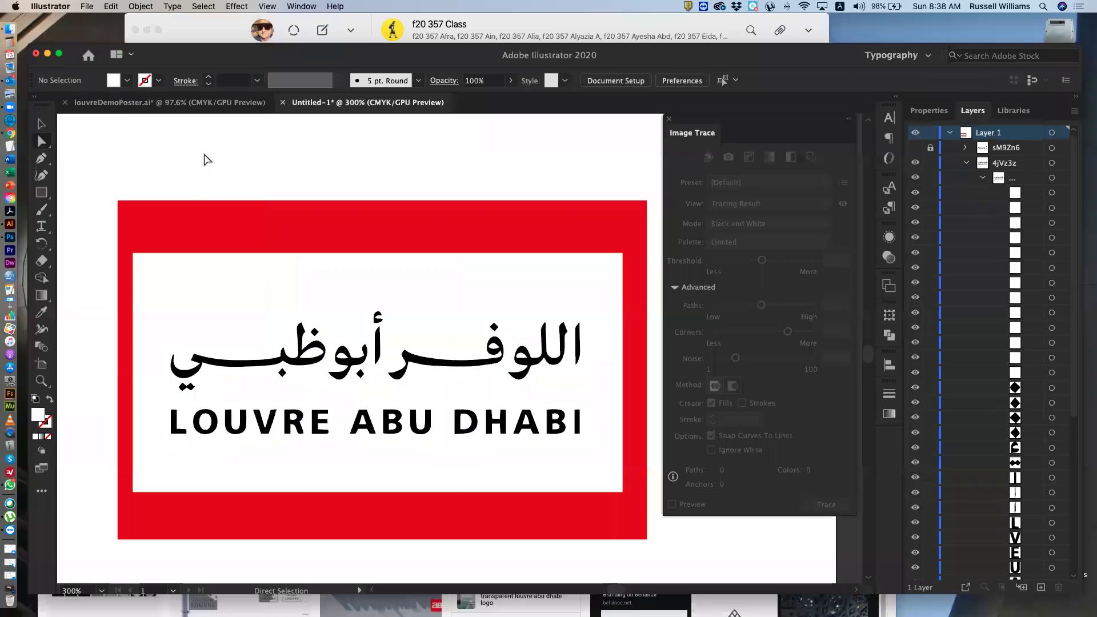
{"action": "left_click", "coordinate": [217, 280]}
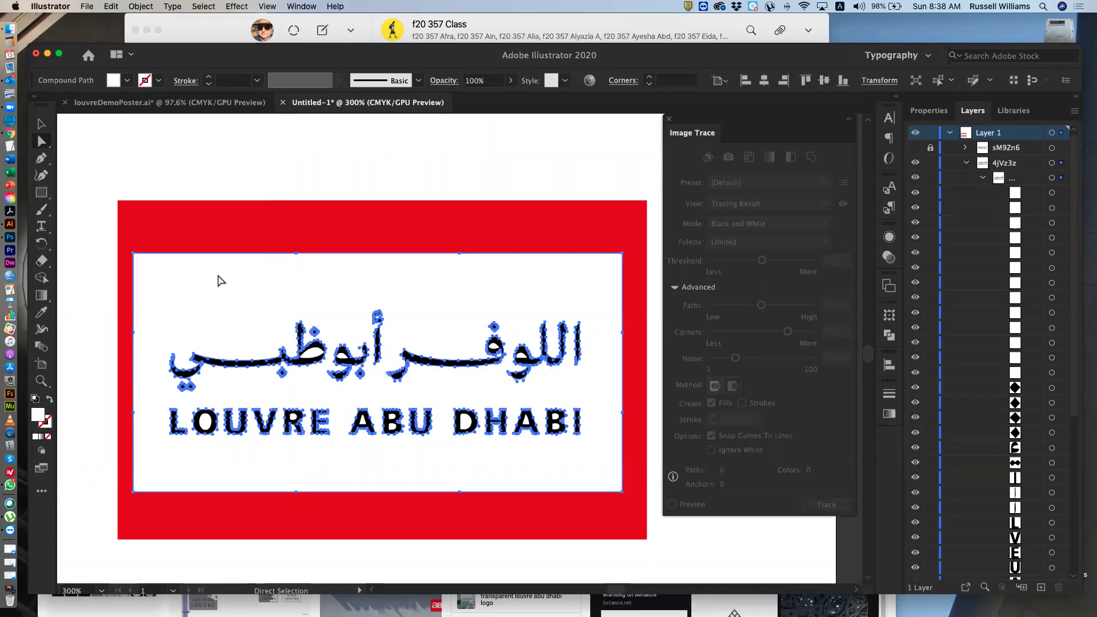
{"action": "left_click", "coordinate": [199, 6]}
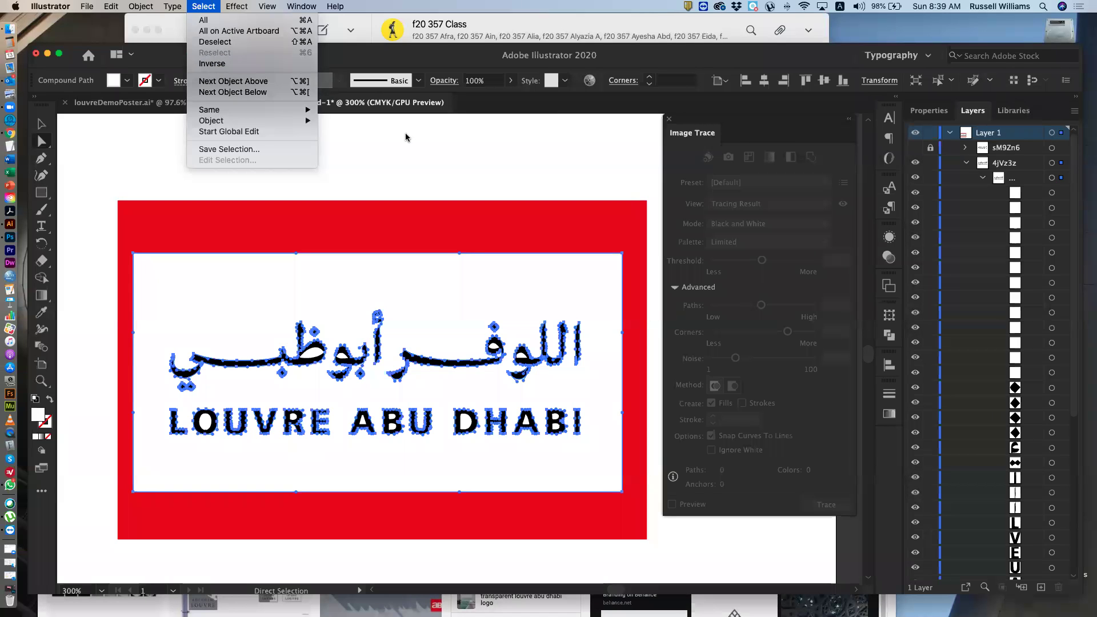
{"action": "mouse_move", "coordinate": [246, 109]}
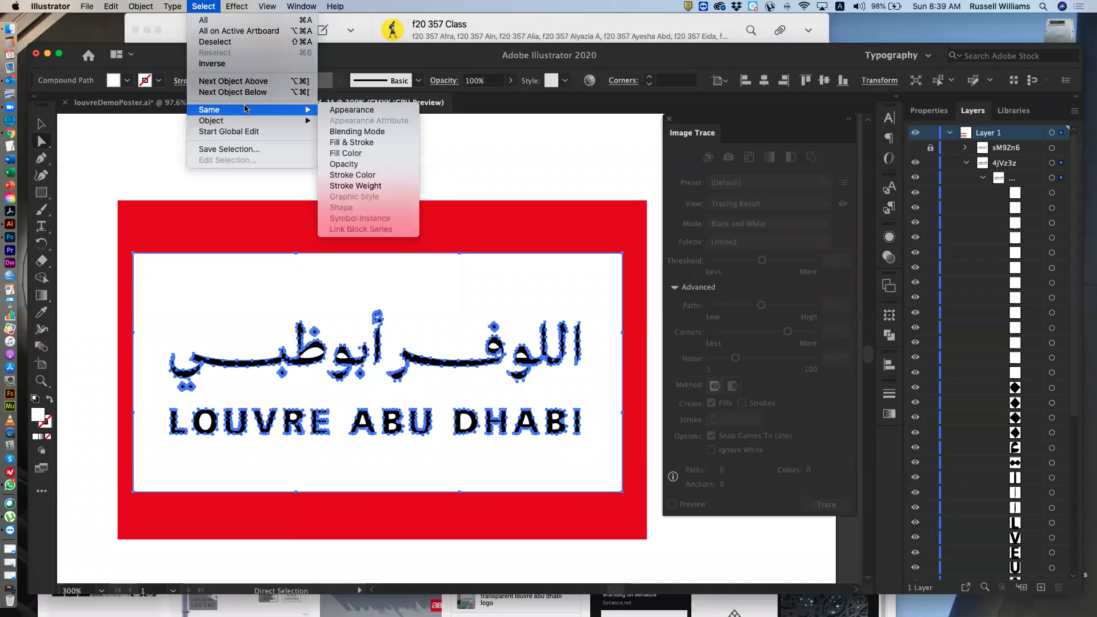
{"action": "left_click", "coordinate": [364, 153]}
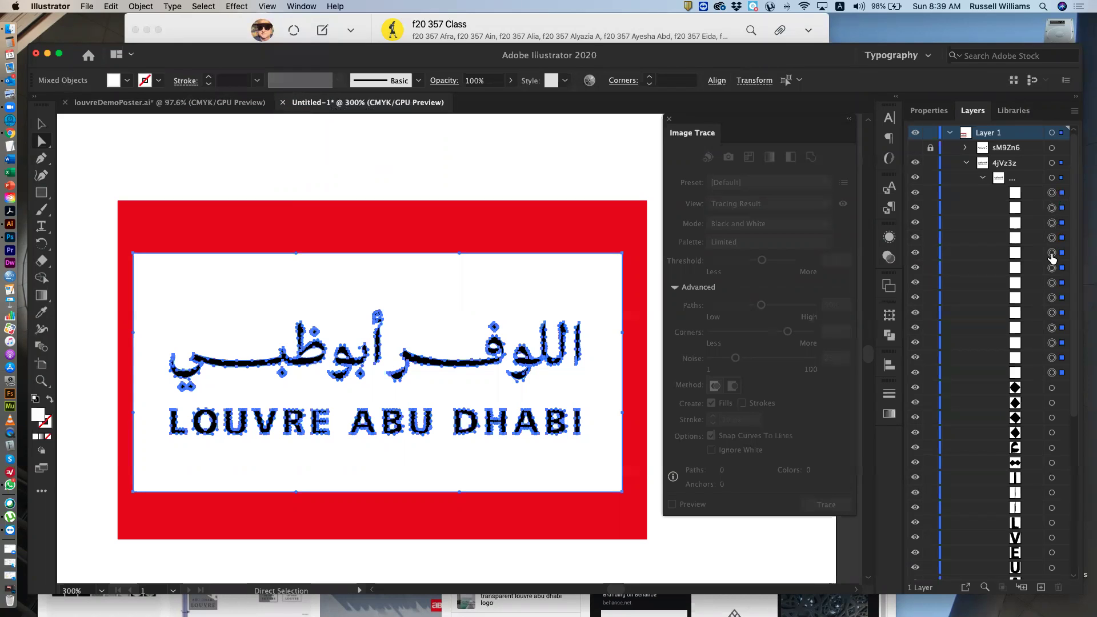
{"action": "scroll", "coordinate": [1044, 424], "scroll_direction": "down", "scroll_amount": 5}
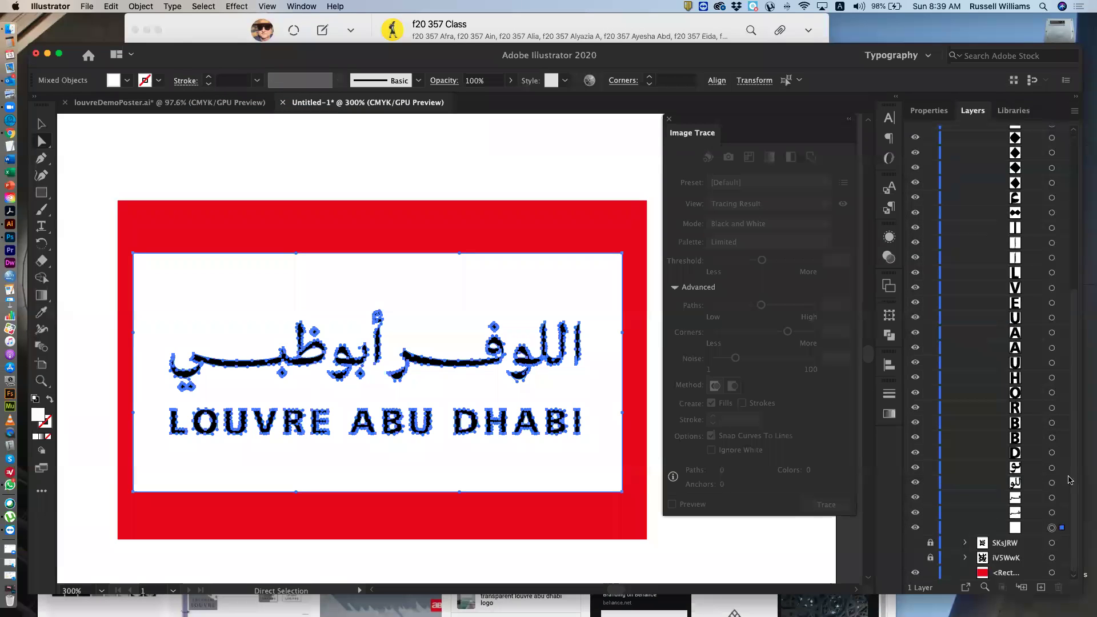
{"action": "scroll", "coordinate": [1037, 163], "scroll_direction": "up", "scroll_amount": 3}
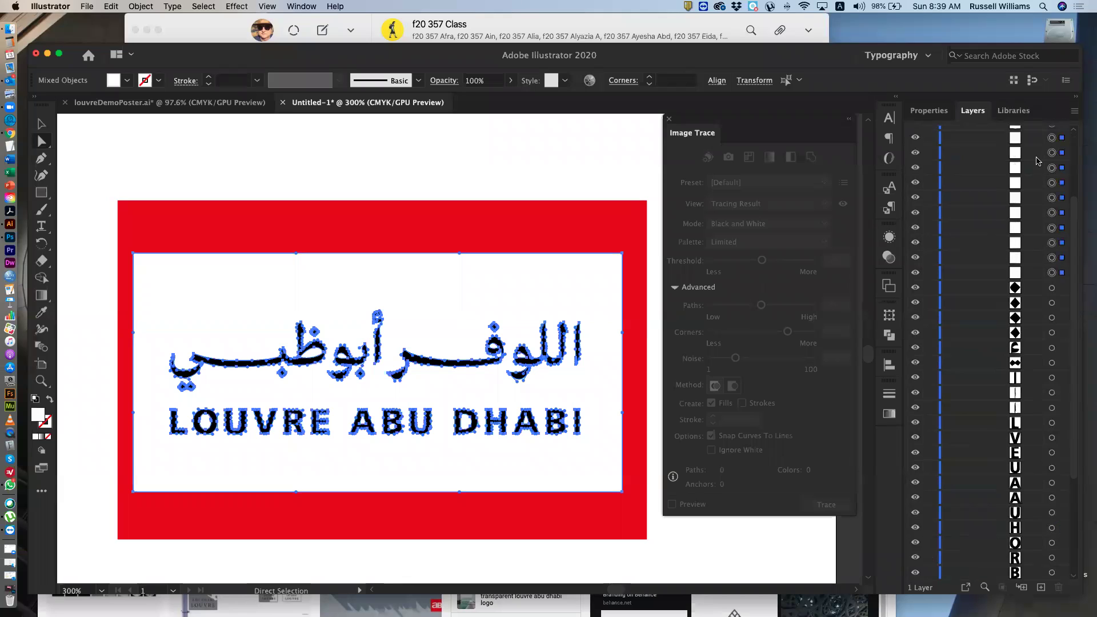
{"action": "scroll", "coordinate": [1037, 161], "scroll_direction": "up", "scroll_amount": 2}
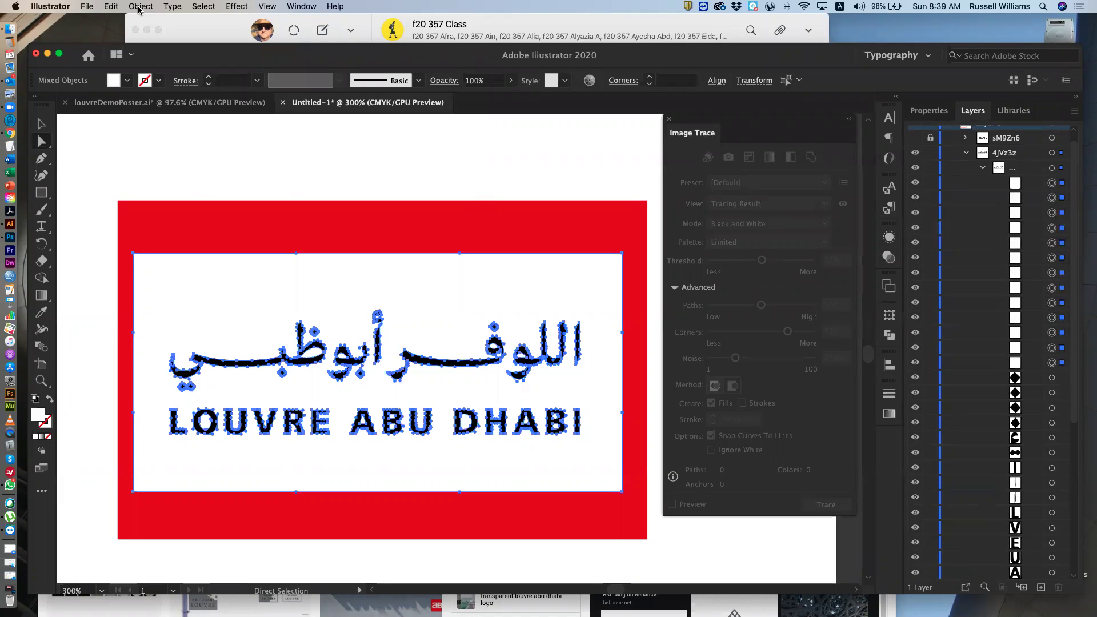
{"action": "left_click", "coordinate": [110, 6]}
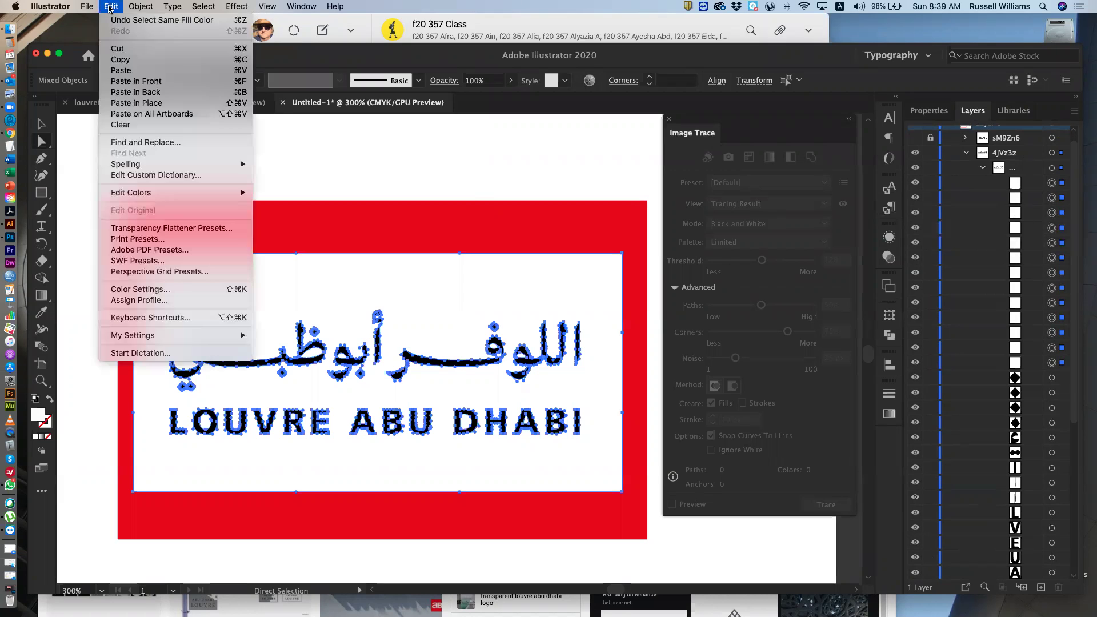
{"action": "left_click", "coordinate": [133, 125]}
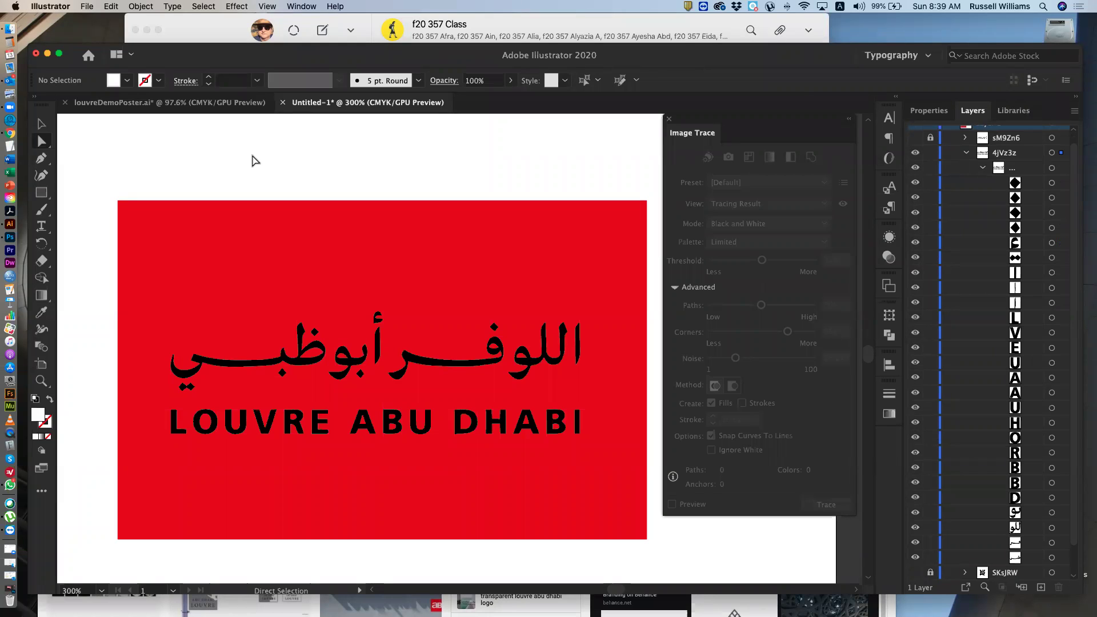
{"action": "key", "text": "super+z"}
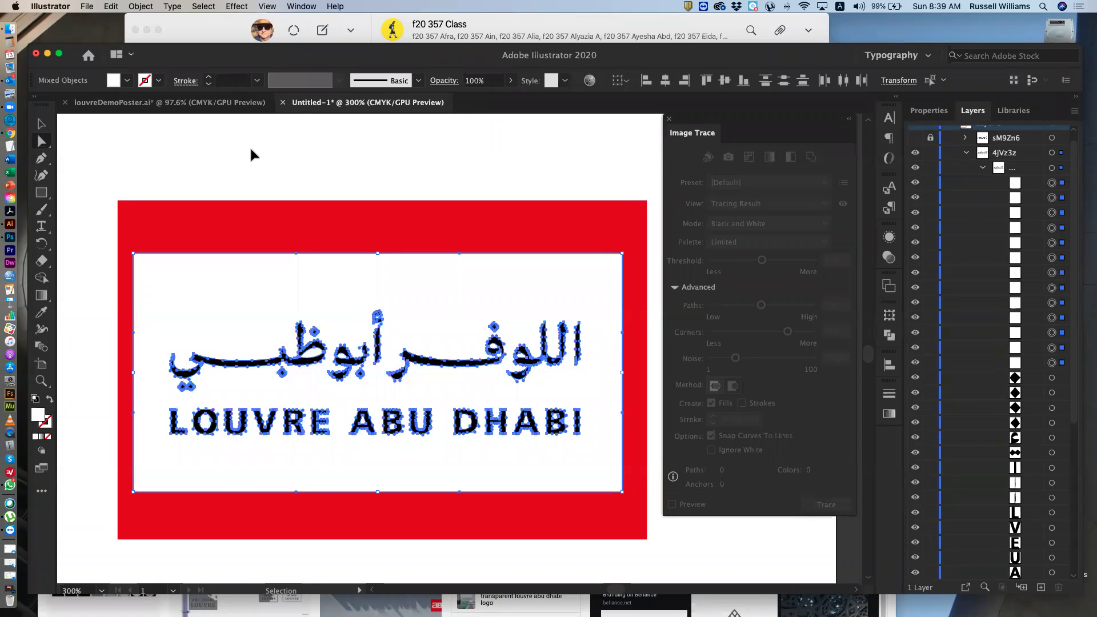
{"action": "left_click", "coordinate": [259, 154]}
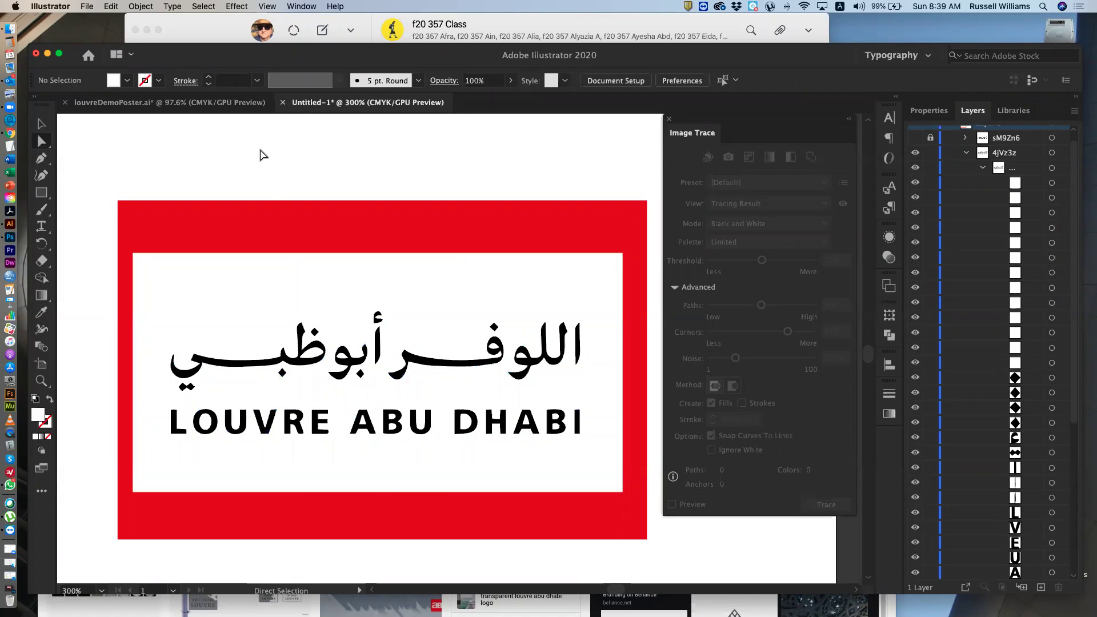
Step: Directly select the logo's white background path, extend the selection to all paths with the same fill color, and clear them
{"action": "left_click", "coordinate": [207, 302]}
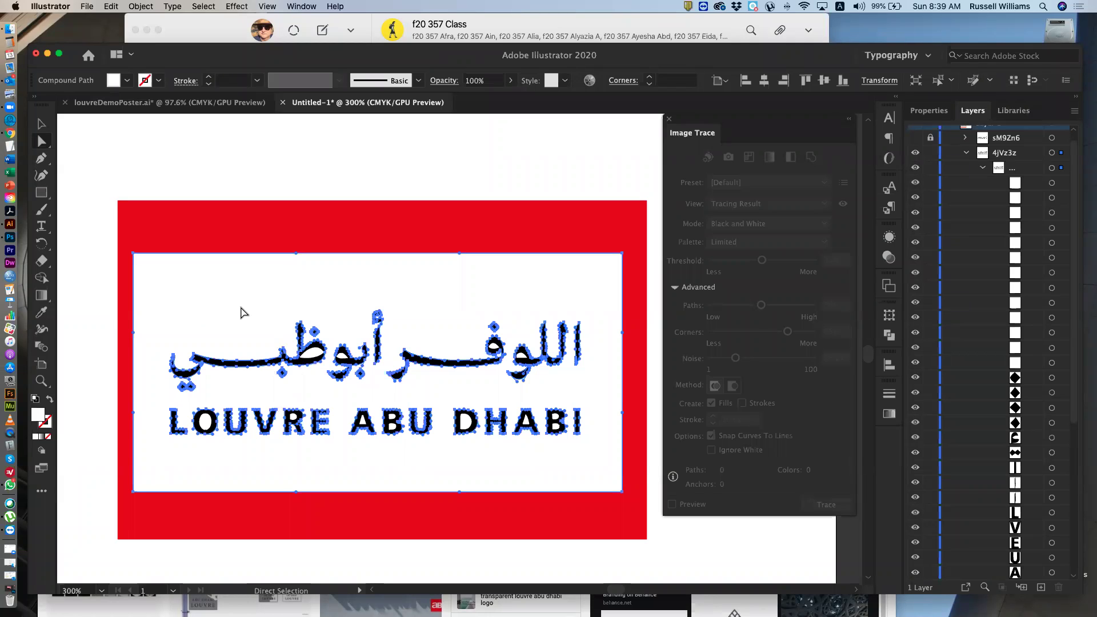
{"action": "left_click", "coordinate": [202, 7]}
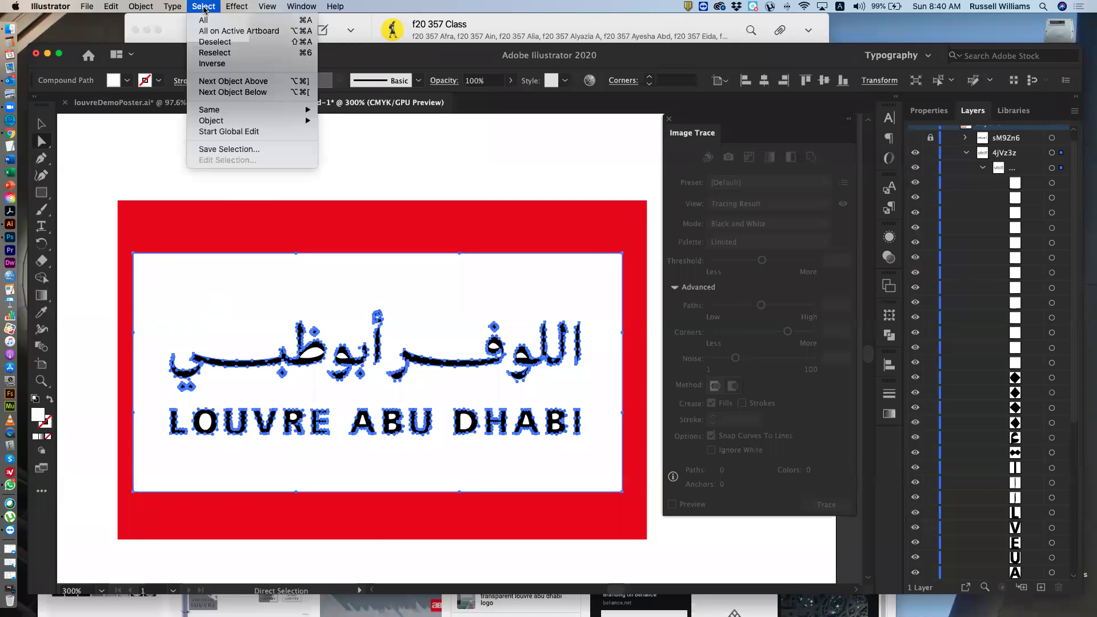
{"action": "mouse_move", "coordinate": [300, 110]}
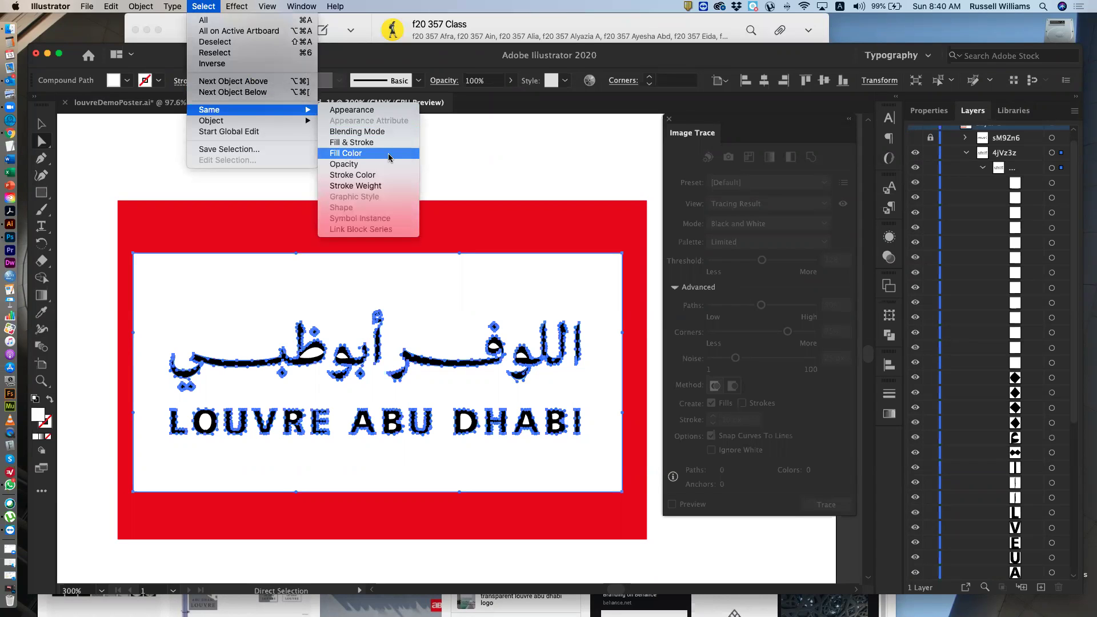
{"action": "left_click", "coordinate": [122, 143]}
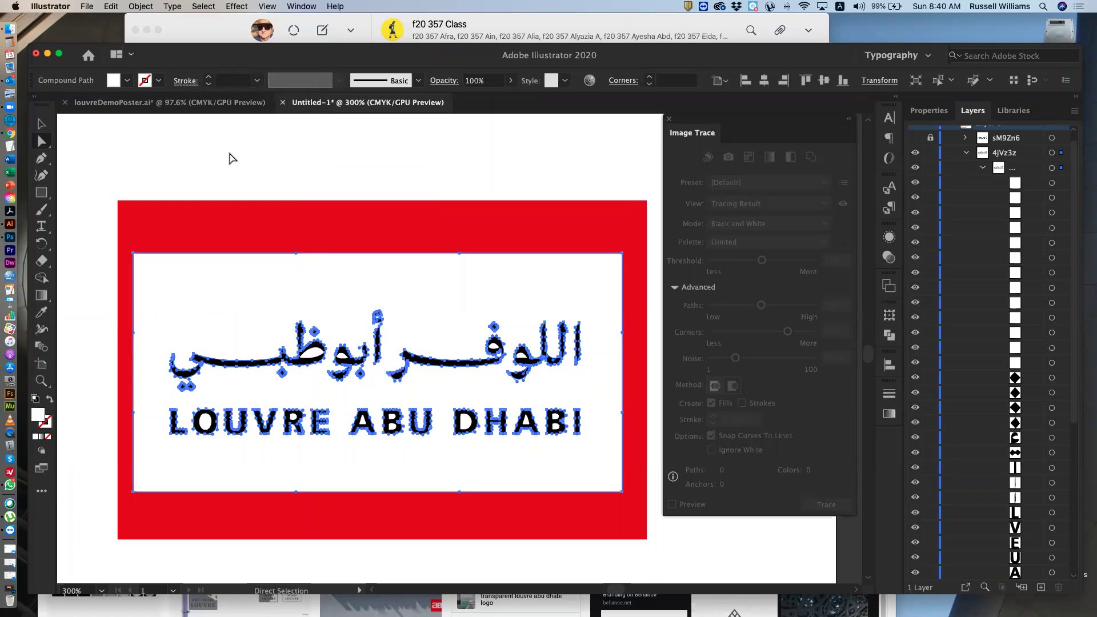
{"action": "left_click", "coordinate": [204, 6]}
{"action": "mouse_move", "coordinate": [215, 110]}
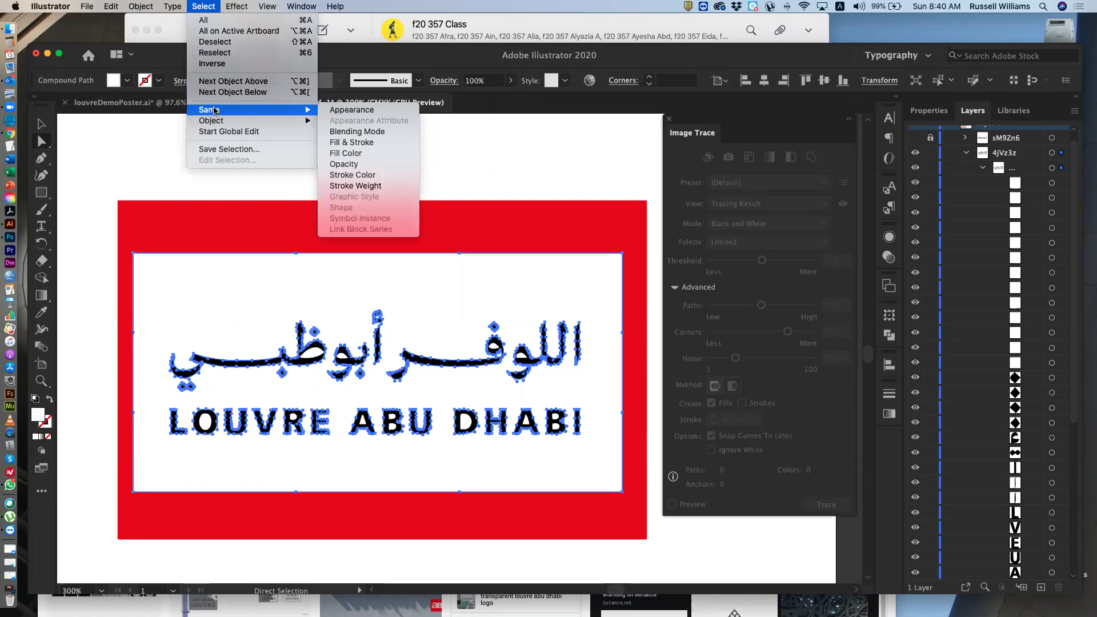
{"action": "left_click", "coordinate": [355, 154]}
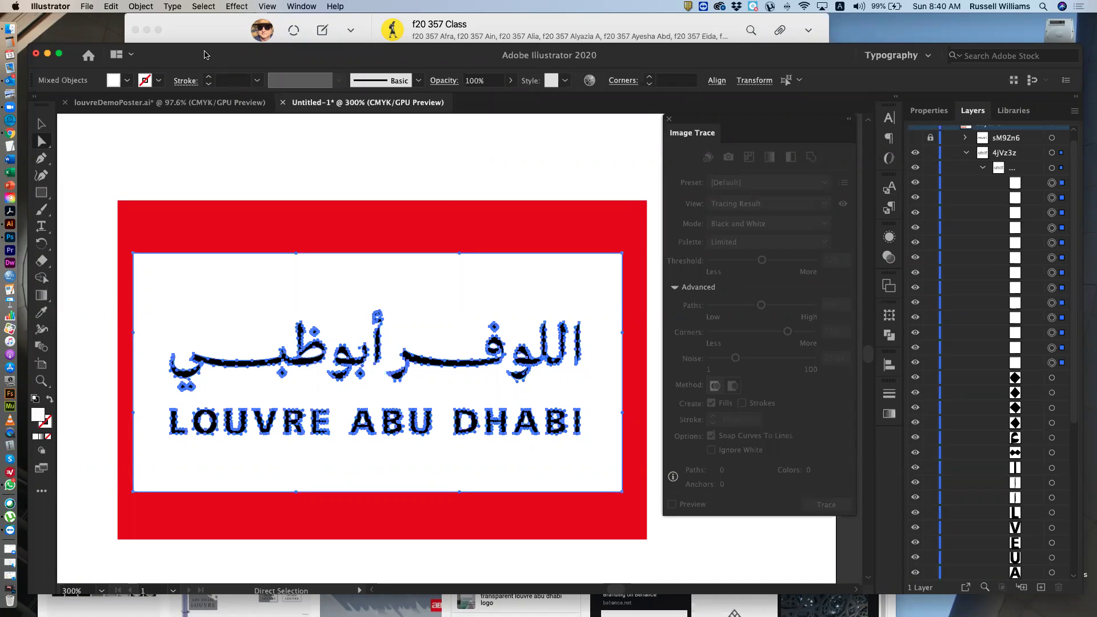
{"action": "left_click", "coordinate": [111, 6]}
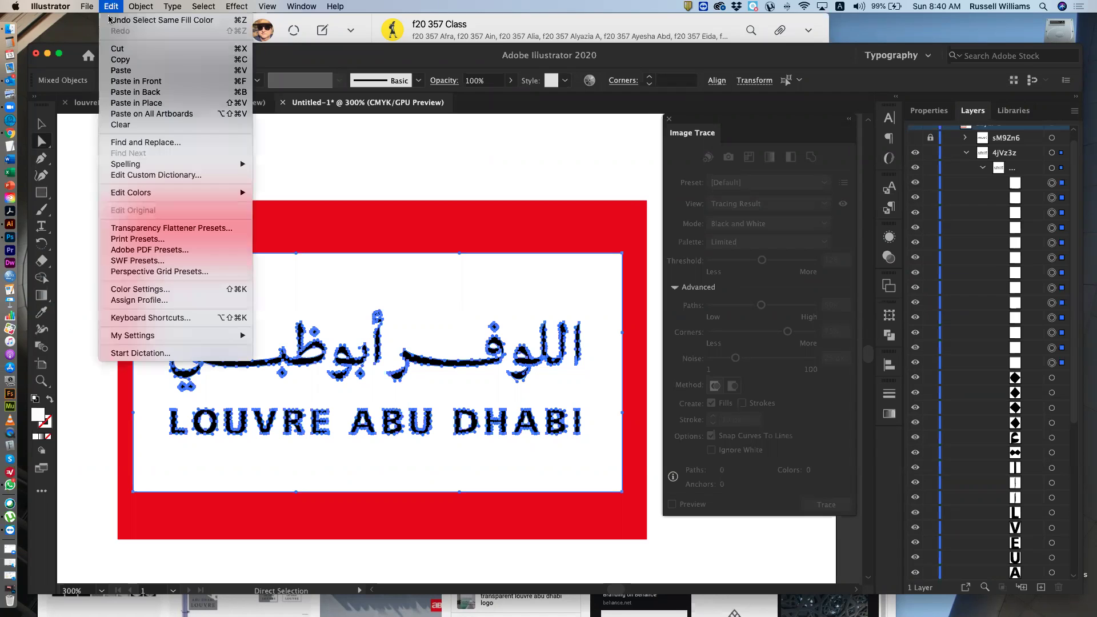
{"action": "left_click", "coordinate": [120, 125]}
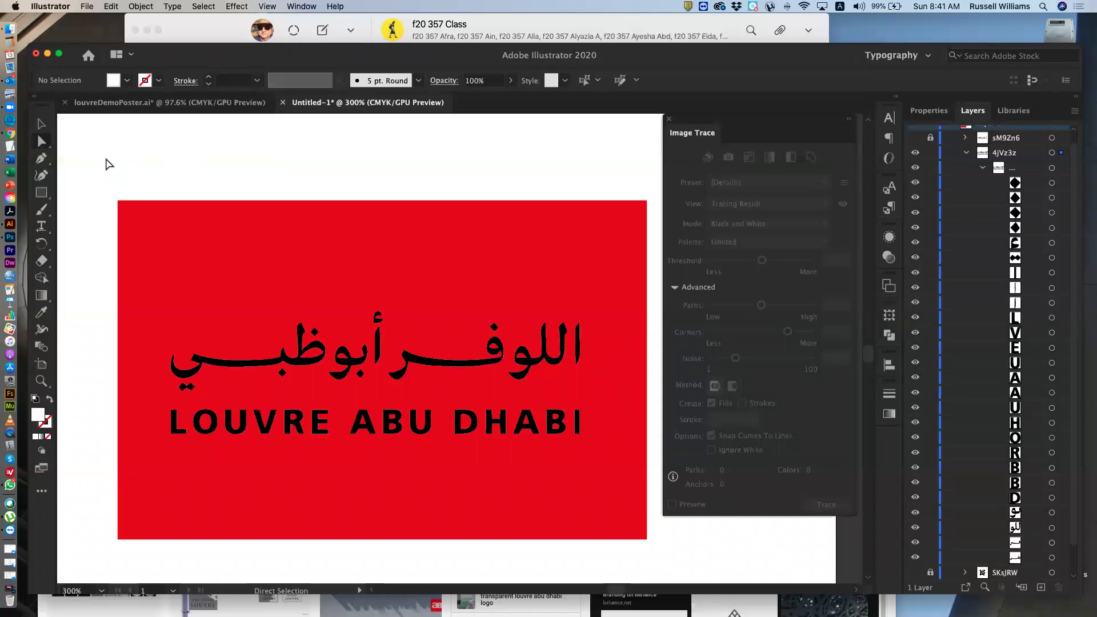
Step: Undo clearing the white paths and deselect all artwork
{"action": "left_click", "coordinate": [111, 7]}
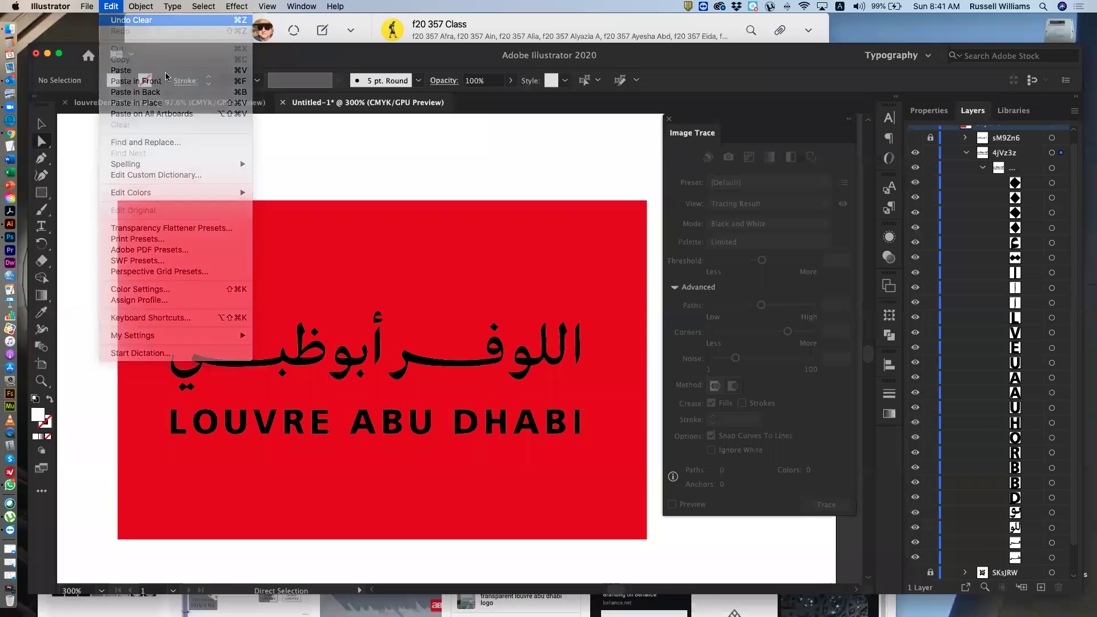
{"action": "left_click", "coordinate": [166, 80]}
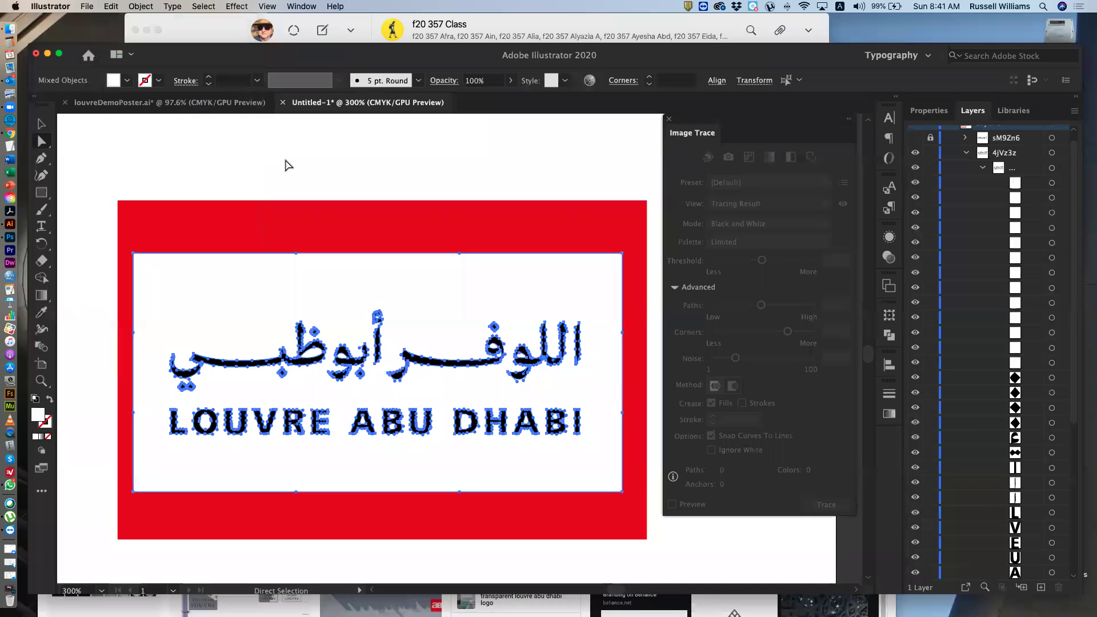
{"action": "left_click", "coordinate": [286, 165]}
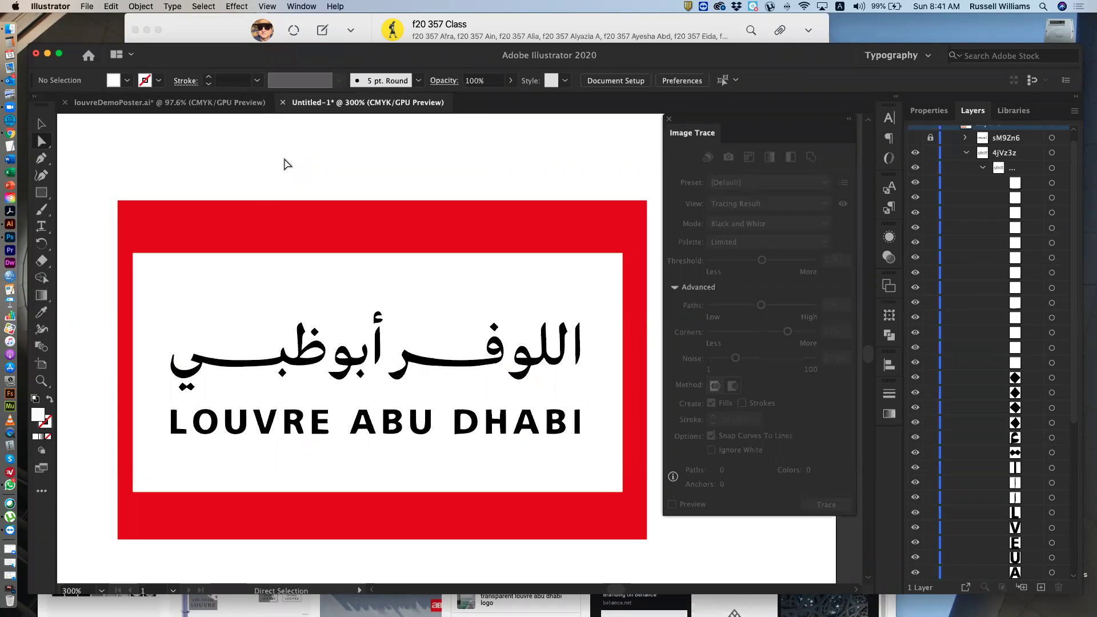
Step: Directly select and delete the white background path, followed by three white counters inside the Arabic lettering, one at a time
{"action": "left_click", "coordinate": [254, 269]}
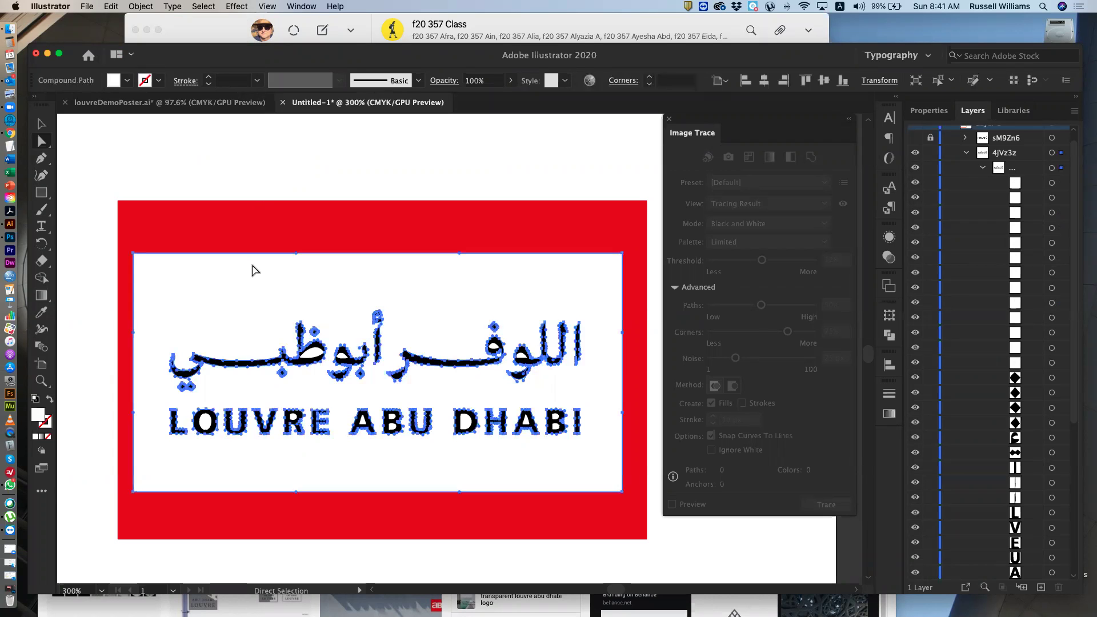
{"action": "key", "text": "Delete"}
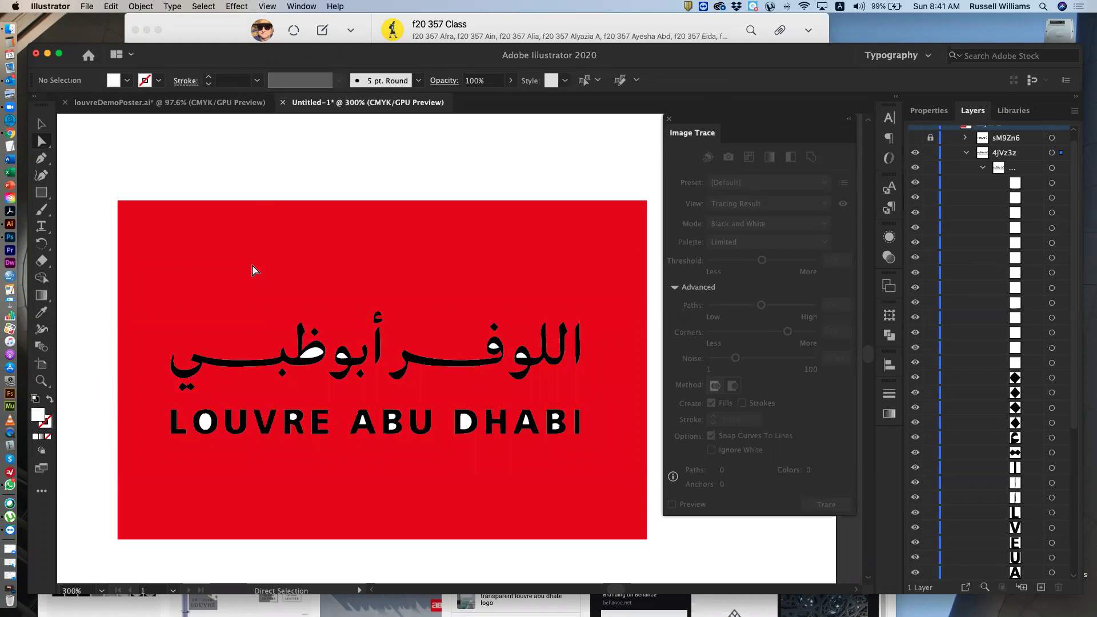
{"action": "left_click", "coordinate": [313, 356]}
{"action": "key", "text": "Delete"}
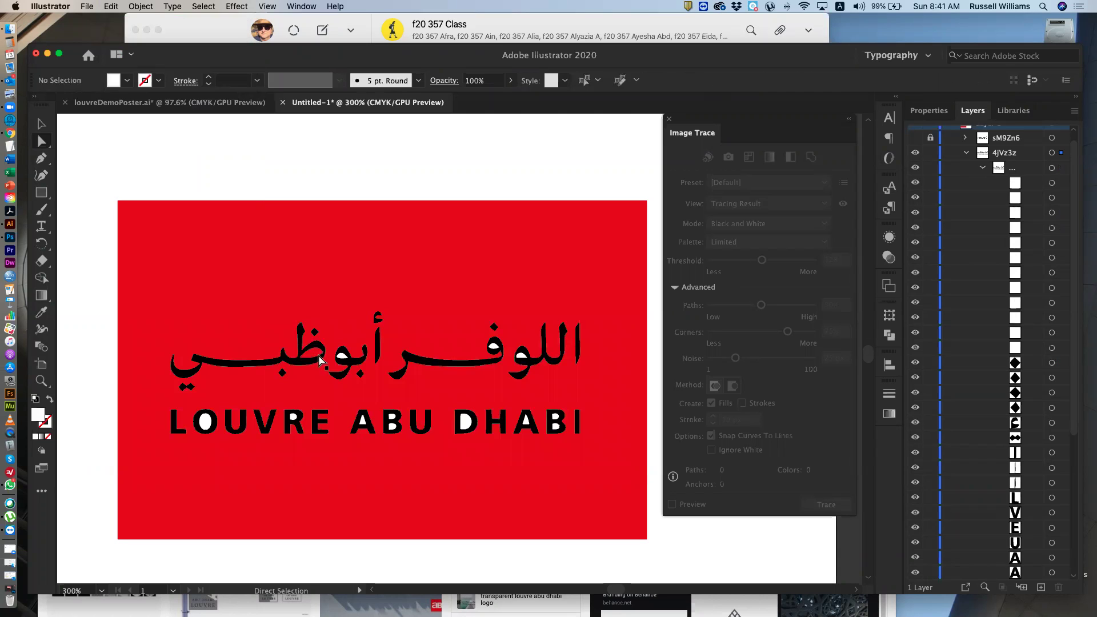
{"action": "left_click", "coordinate": [344, 360]}
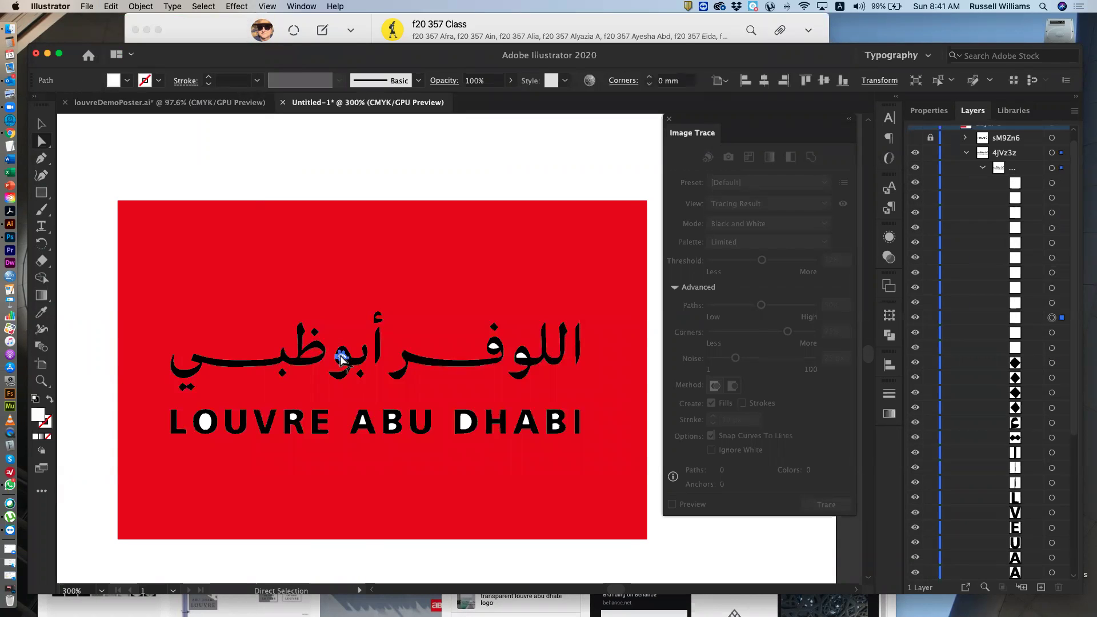
{"action": "key", "text": "Delete"}
{"action": "left_click", "coordinate": [493, 348]}
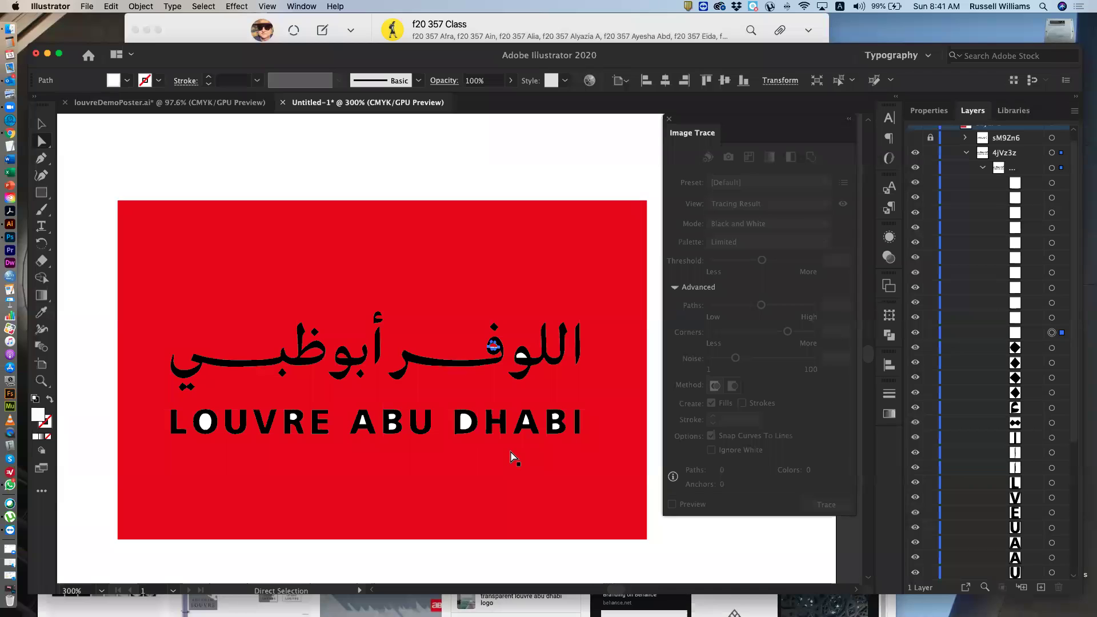
{"action": "key", "text": "Delete"}
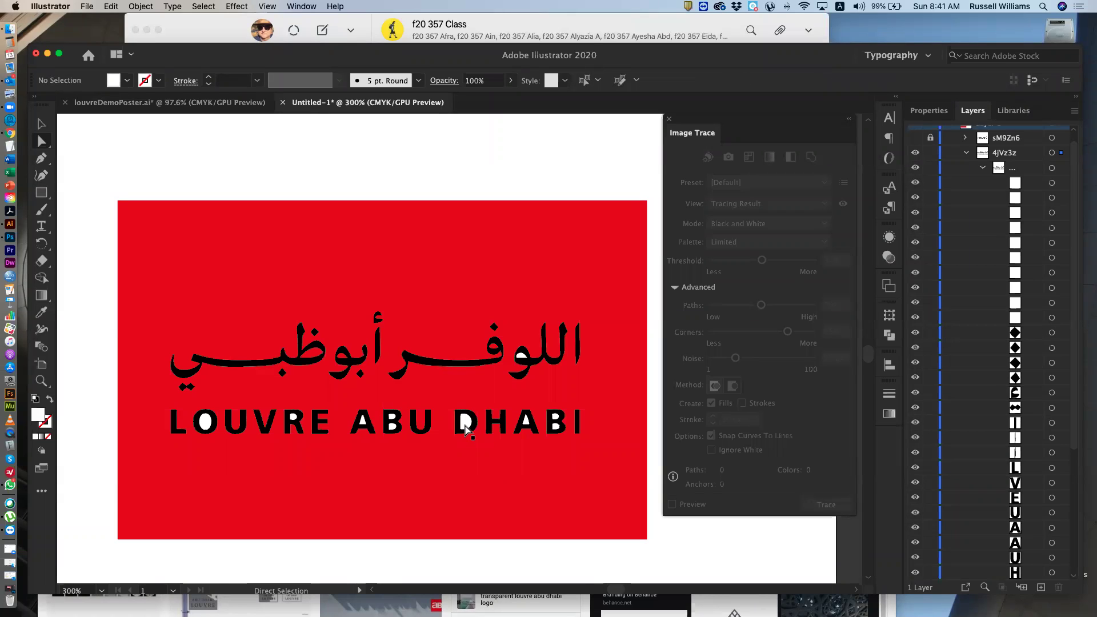
Step: Move the white counter out of the O in LOUVRE onto the red area above the Arabic lettering and enlarge the view to 2400%
{"action": "left_click", "coordinate": [206, 423]}
{"action": "left_click_drag", "start_coordinate": [206, 423], "coordinate": [282, 282]}
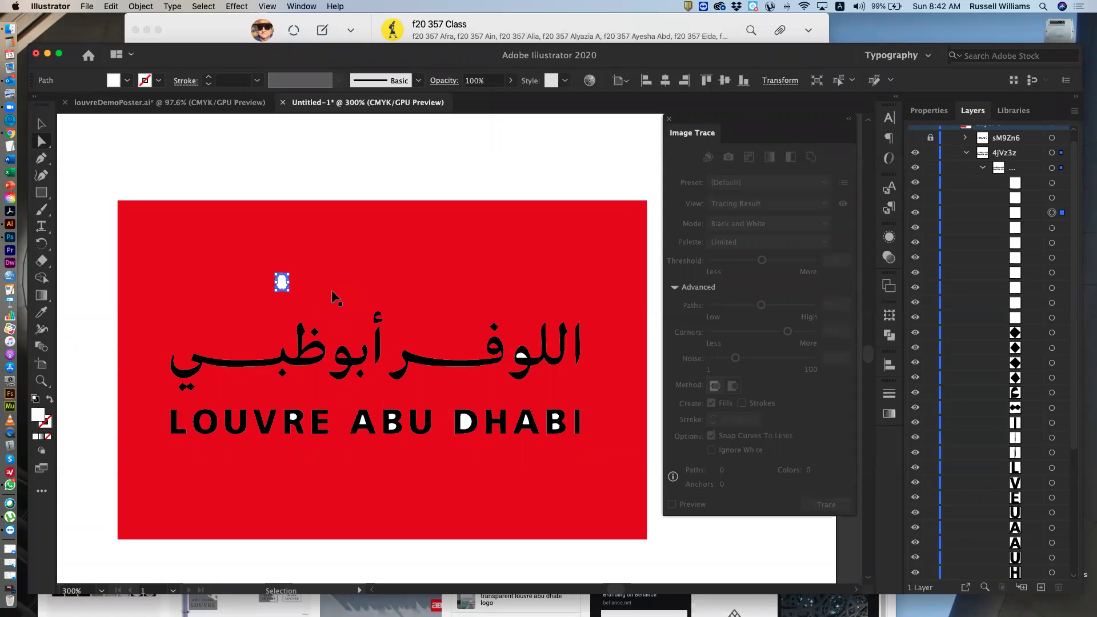
{"action": "key", "text": "super+equal"}
{"action": "key", "text": "super+equal"}
{"action": "key", "text": "super+equal"}
{"action": "key", "text": "super+equal"}
{"action": "key", "text": "super+equal"}
{"action": "key", "text": "super+equal"}
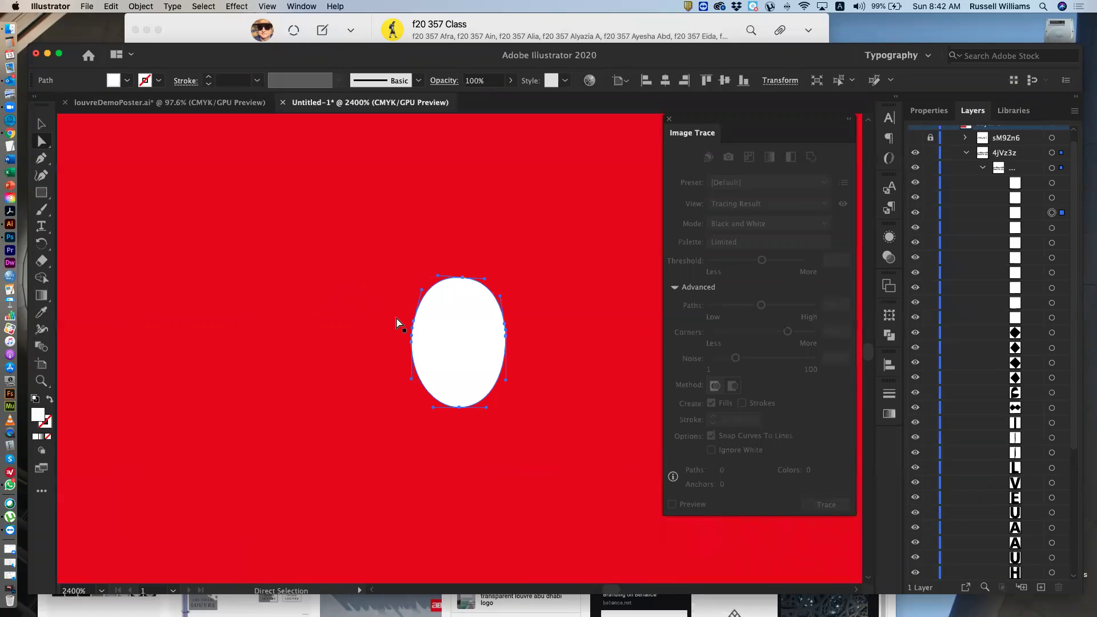
Step: Select the white oval's whole group with the Selection tool, and then only the oval's path with the Direct Selection tool
{"action": "left_click", "coordinate": [41, 124]}
{"action": "left_click", "coordinate": [361, 311]}
{"action": "left_click", "coordinate": [475, 338]}
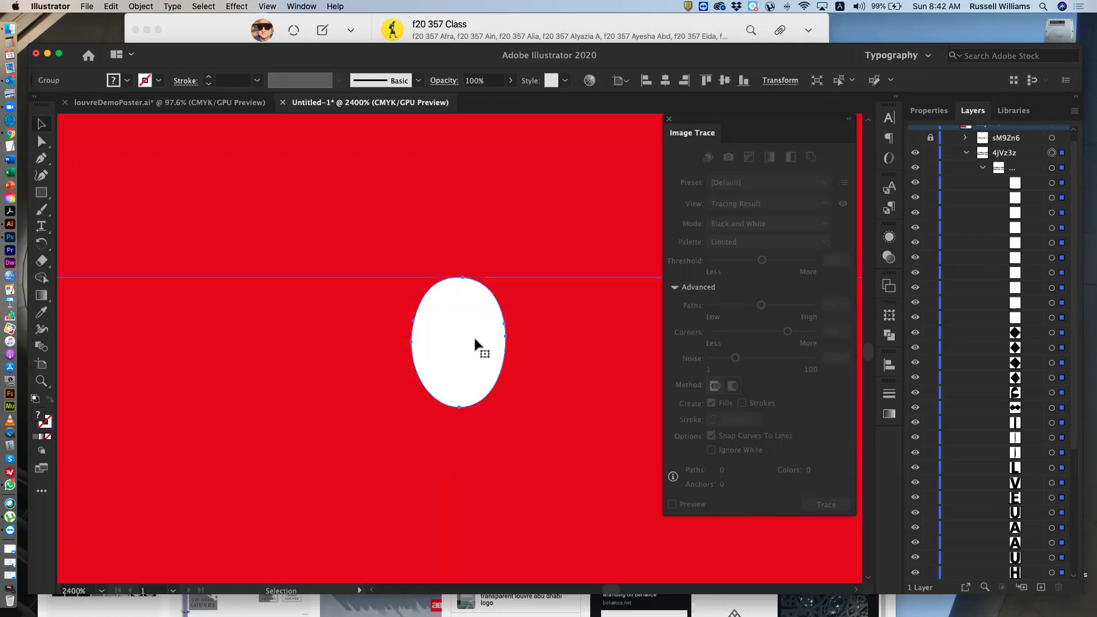
{"action": "left_click", "coordinate": [42, 143]}
{"action": "left_click", "coordinate": [192, 186]}
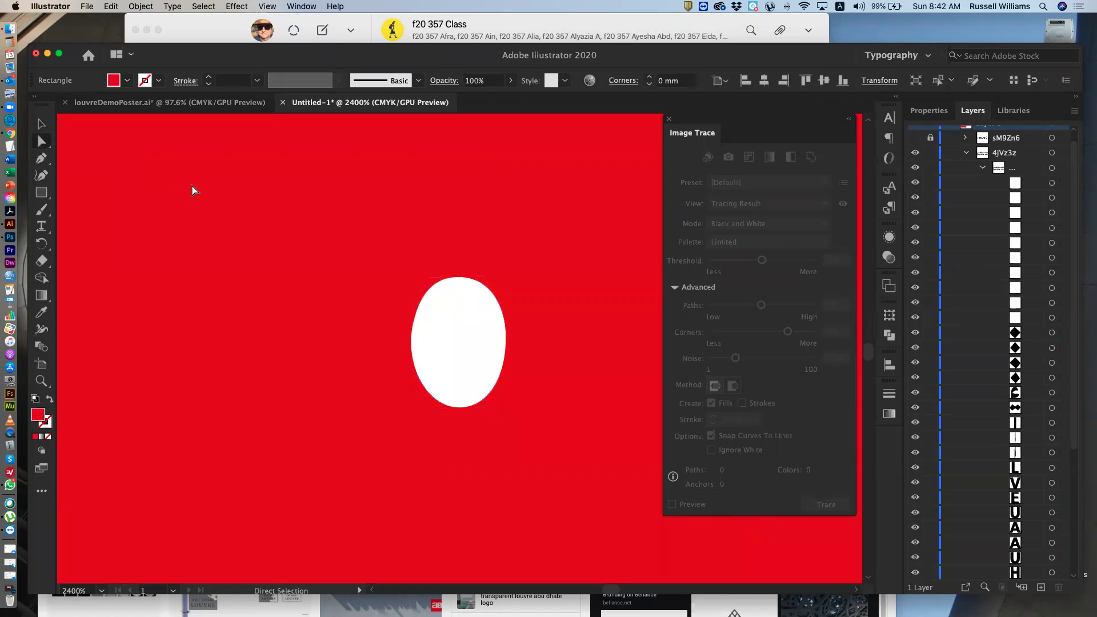
{"action": "left_click", "coordinate": [477, 345]}
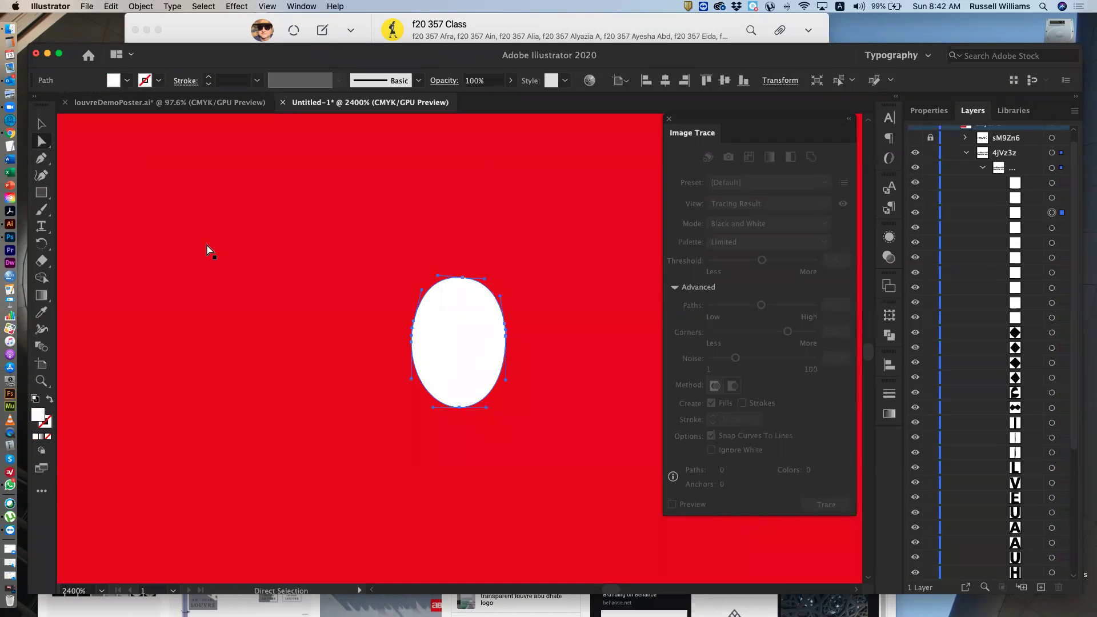
Step: Enlarge the white oval on all four sides by its bounding box, and shrink it slightly from its upper-right corner
{"action": "left_click", "coordinate": [41, 124]}
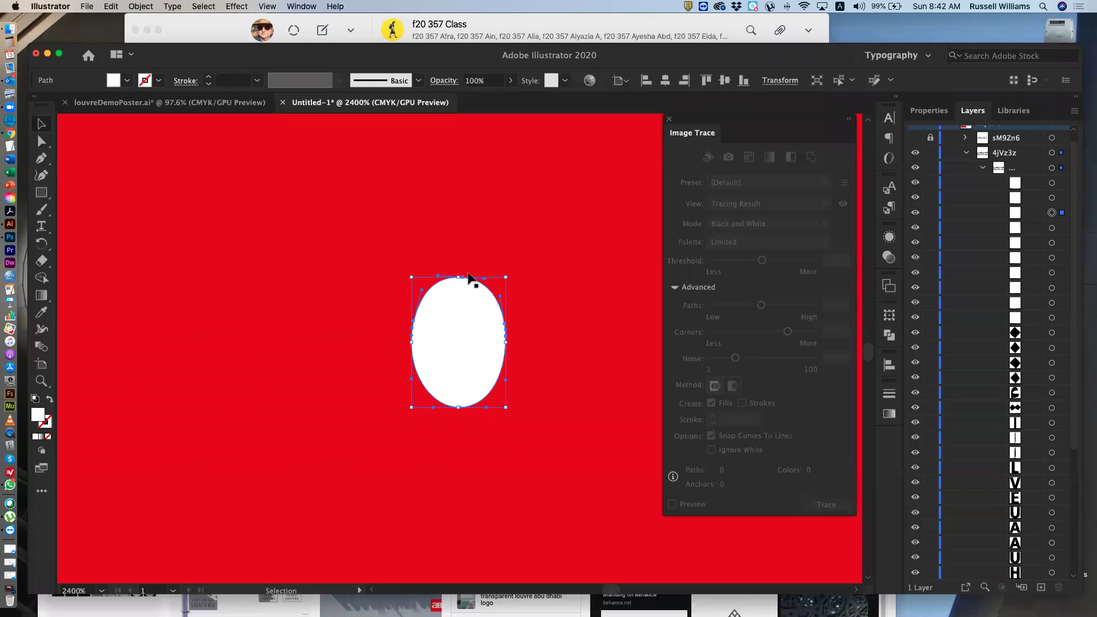
{"action": "left_click_drag", "start_coordinate": [457, 276], "coordinate": [458, 232]}
{"action": "left_click_drag", "start_coordinate": [458, 408], "coordinate": [459, 432]}
{"action": "left_click_drag", "start_coordinate": [410, 330], "coordinate": [371, 331]}
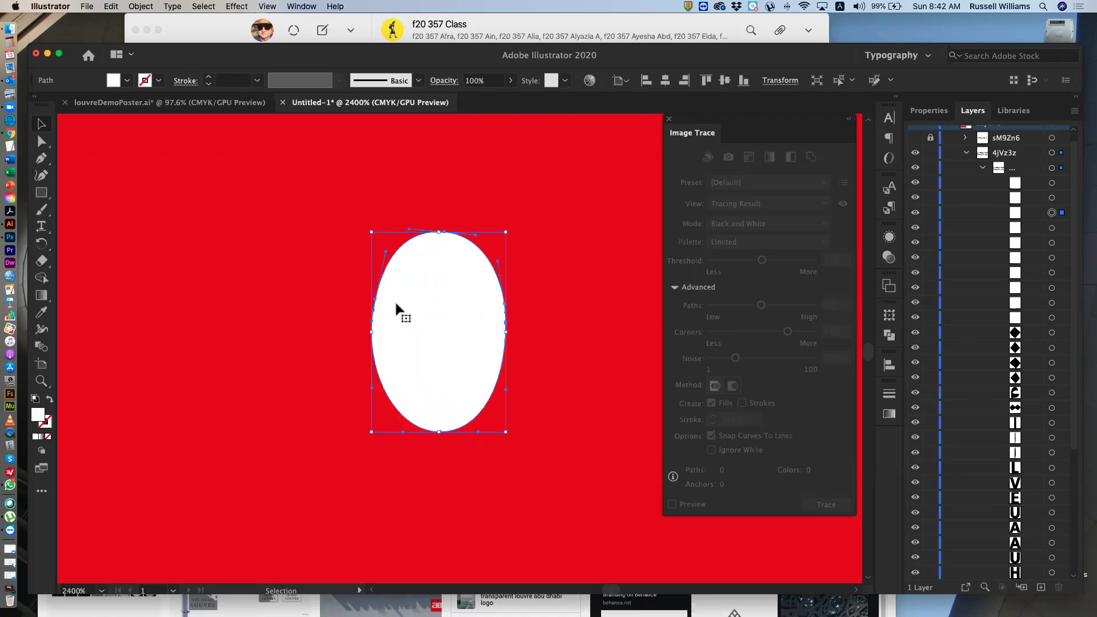
{"action": "left_click_drag", "start_coordinate": [506, 332], "coordinate": [521, 332]}
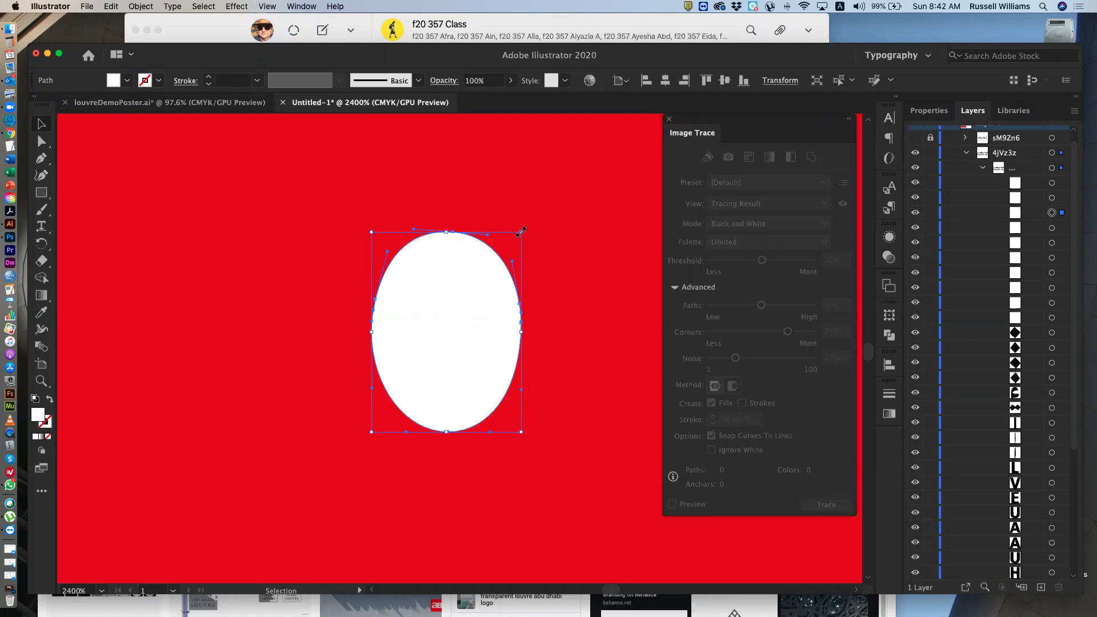
{"action": "left_click_drag", "start_coordinate": [520, 231], "coordinate": [502, 246]}
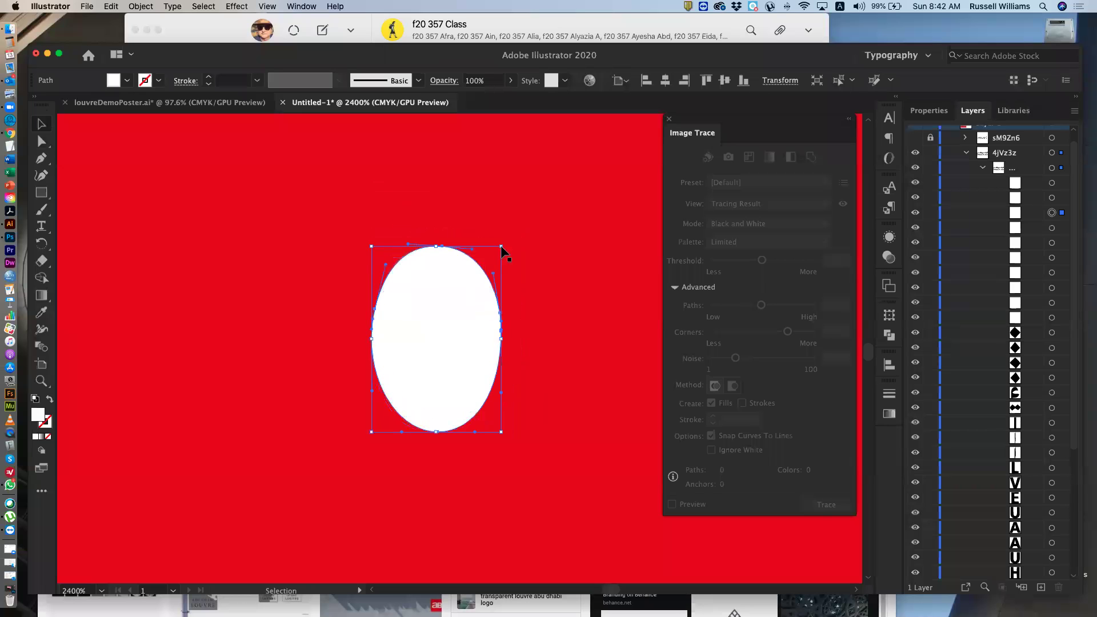
Step: With Direct Selection, select the oval's whole path, pick only a spot on its left edge, and reselect the whole path
{"action": "left_click", "coordinate": [38, 145]}
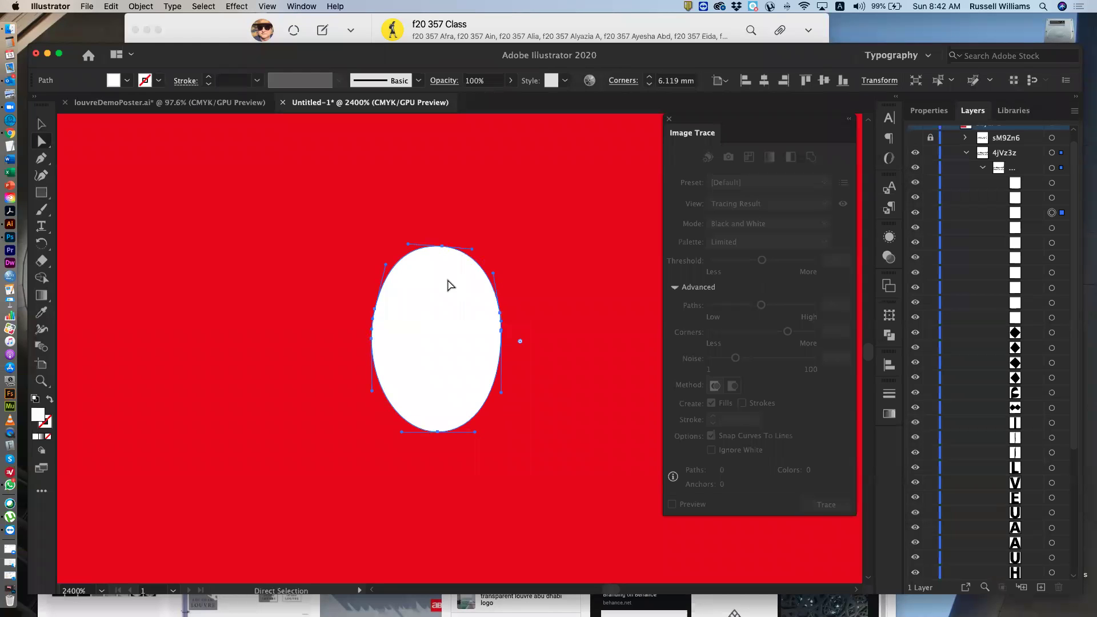
{"action": "left_click", "coordinate": [207, 349]}
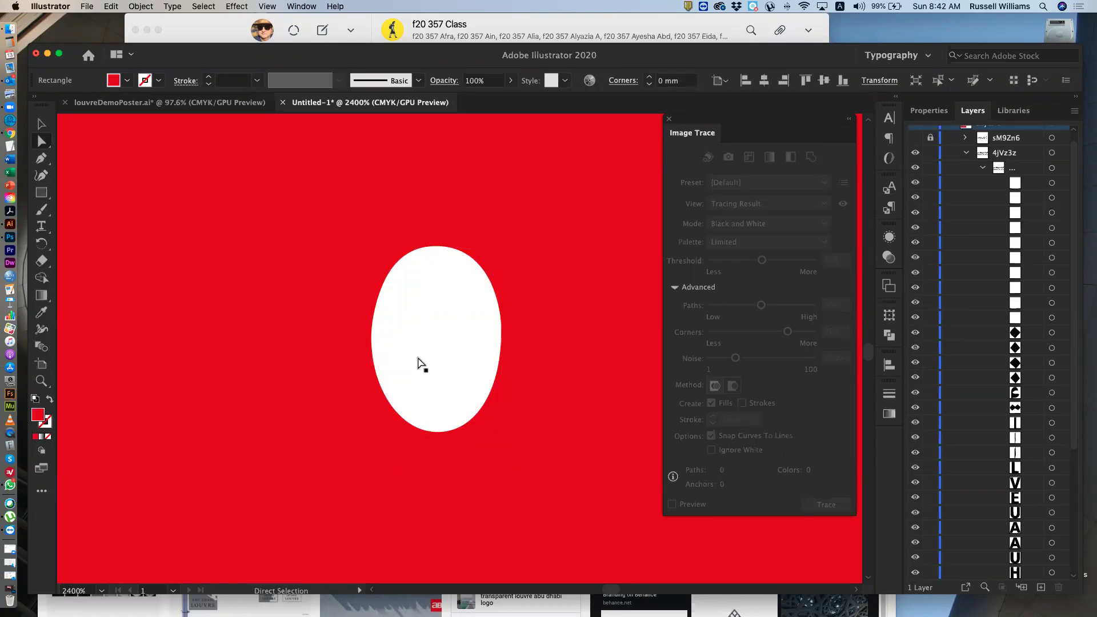
{"action": "left_click", "coordinate": [440, 354]}
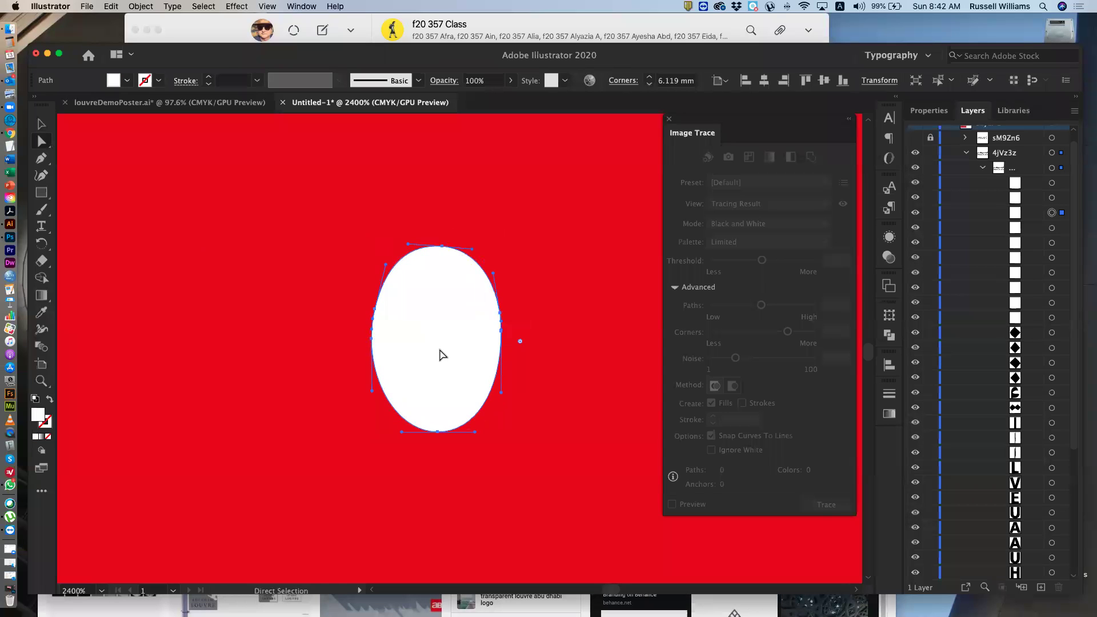
{"action": "left_click", "coordinate": [358, 338]}
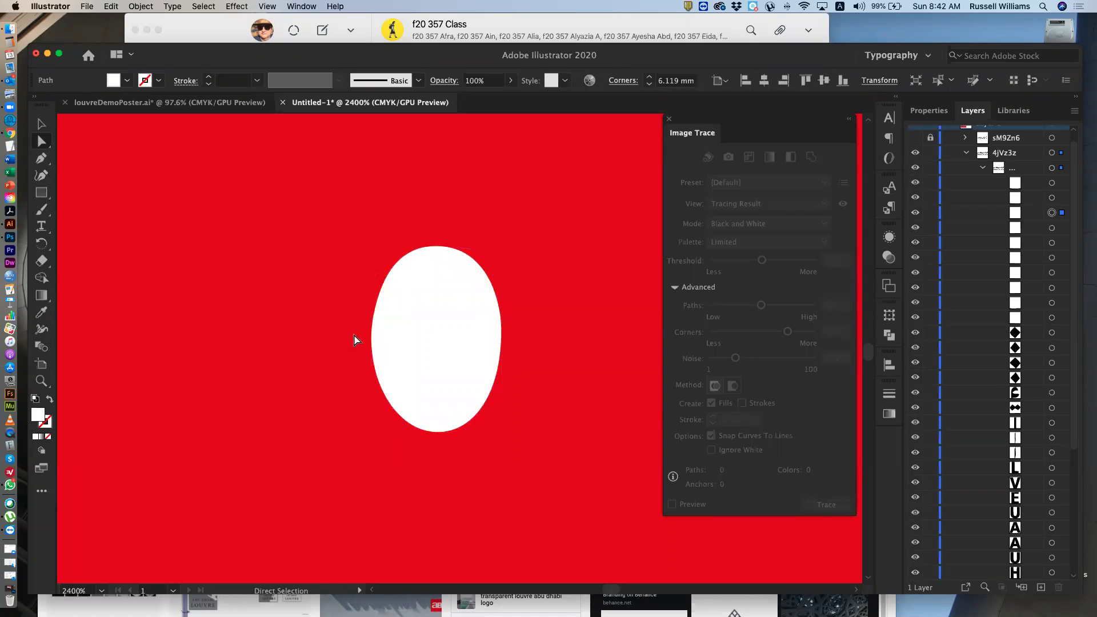
{"action": "left_click", "coordinate": [375, 330]}
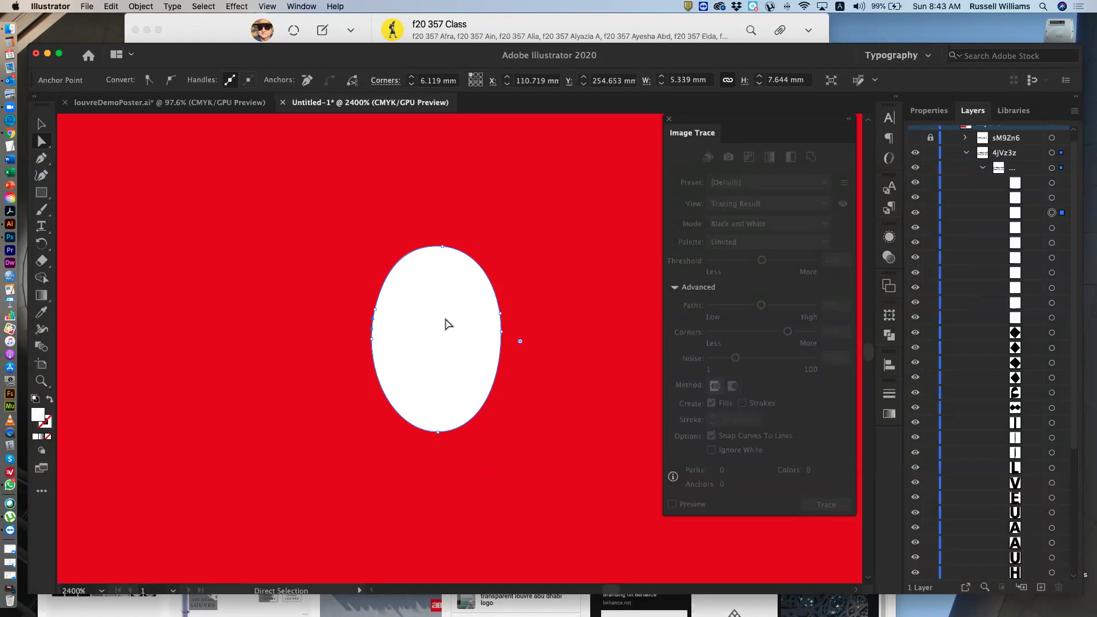
{"action": "left_click", "coordinate": [443, 321]}
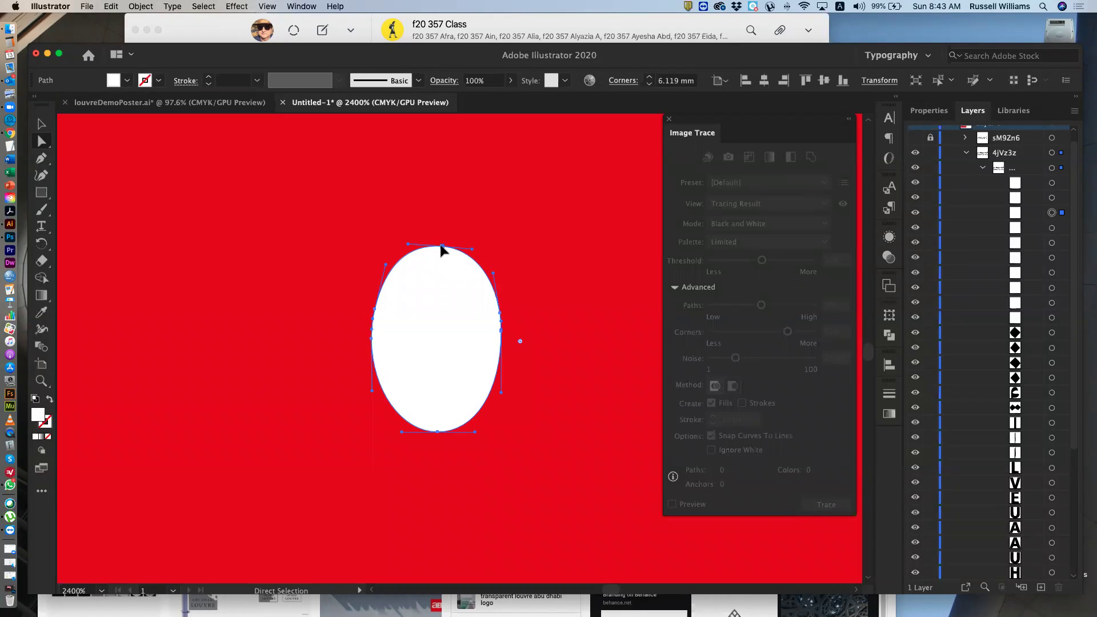
Step: Shift the whole oval slightly up and left by its top anchor, select only that anchor, and reselect the whole path
{"action": "mouse_move", "coordinate": [442, 250]}
{"action": "left_mouse_down"}
{"action": "mouse_move", "coordinate": [451, 230]}
{"action": "mouse_move", "coordinate": [438, 241]}
{"action": "left_mouse_up"}
{"action": "left_click", "coordinate": [520, 275]}
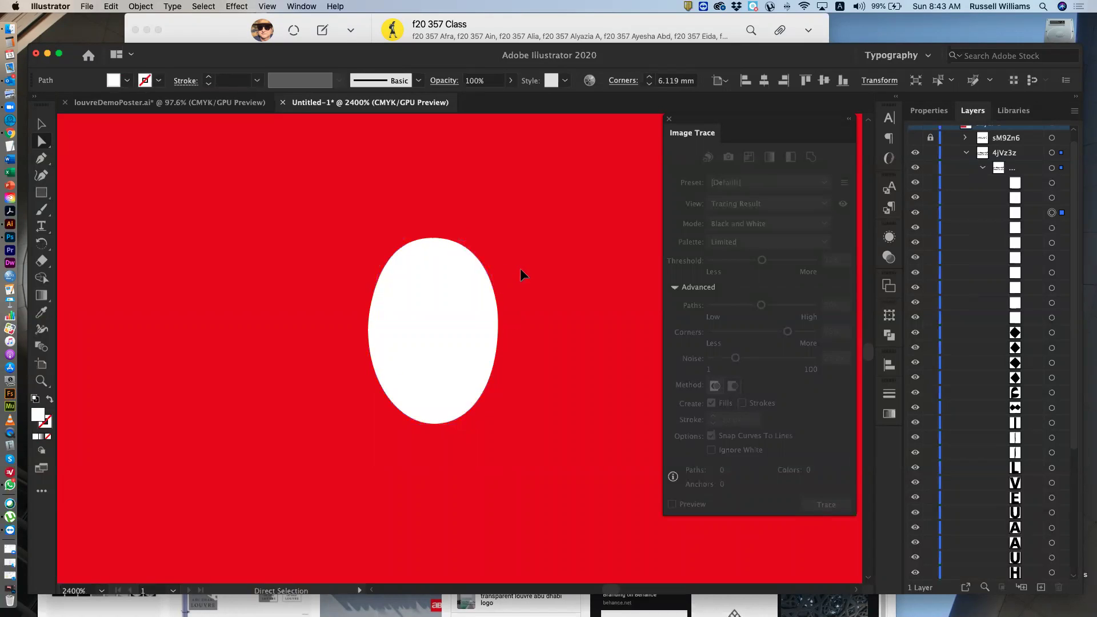
{"action": "left_click", "coordinate": [439, 238]}
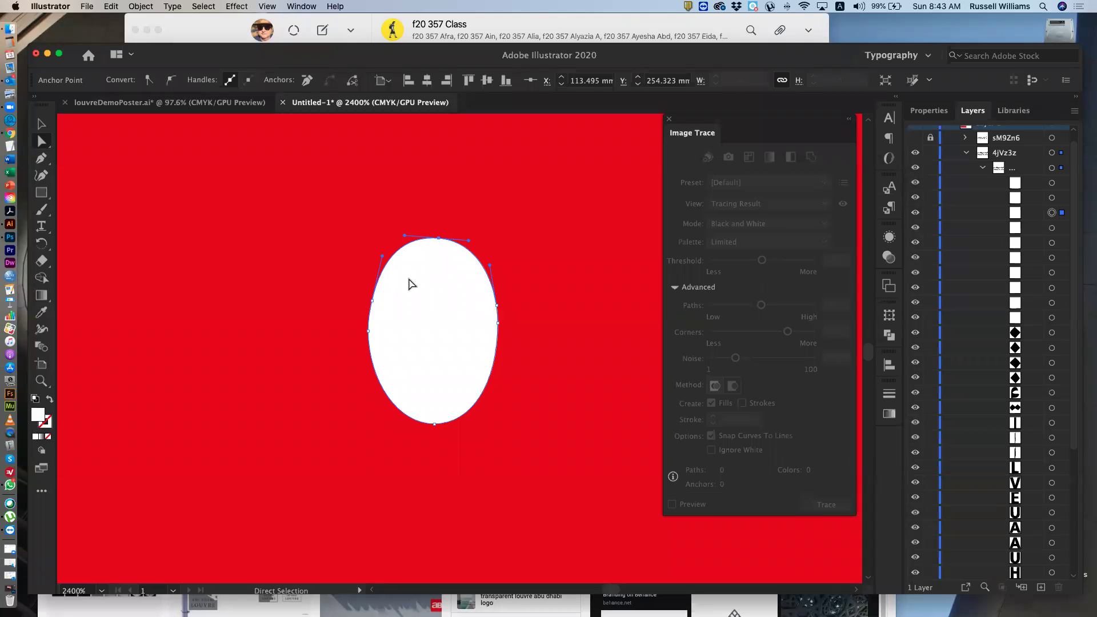
{"action": "left_click", "coordinate": [451, 304]}
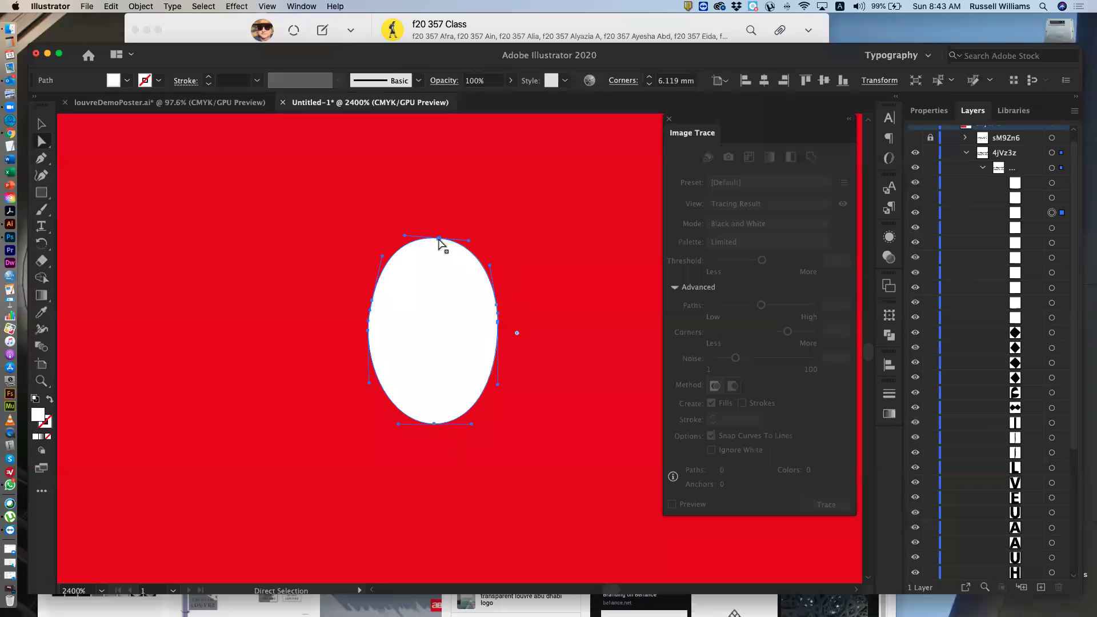
Step: Raise the white oval's top anchor by about 1.4 mm, swing its handles steeply, and stretch them nearly horizontal to flatten the top
{"action": "left_click", "coordinate": [438, 239]}
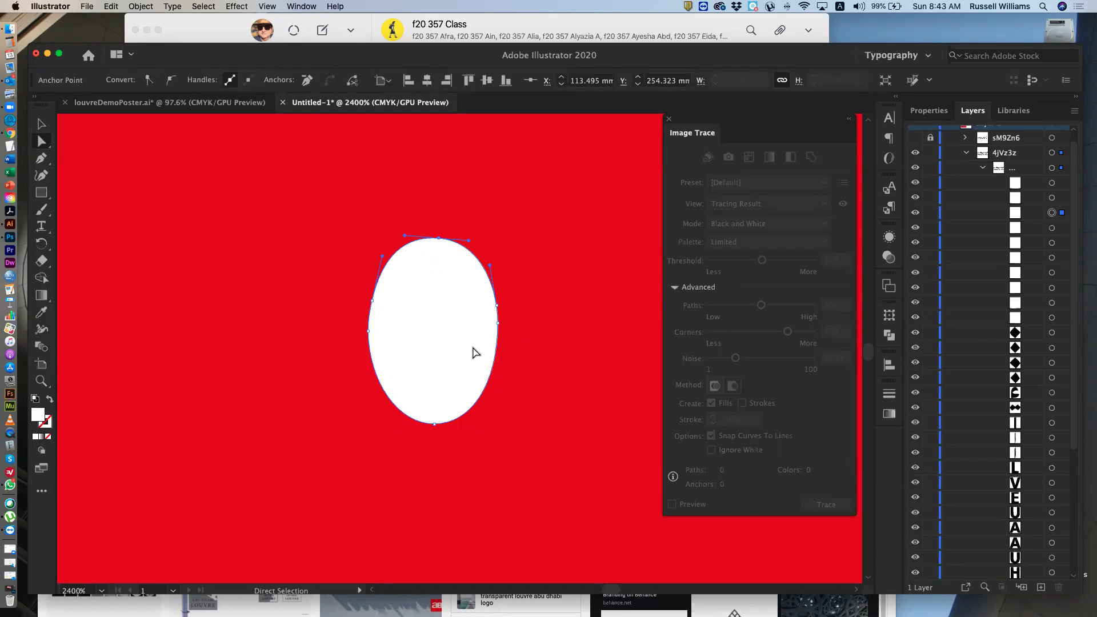
{"action": "left_click_drag", "start_coordinate": [439, 239], "coordinate": [437, 202]}
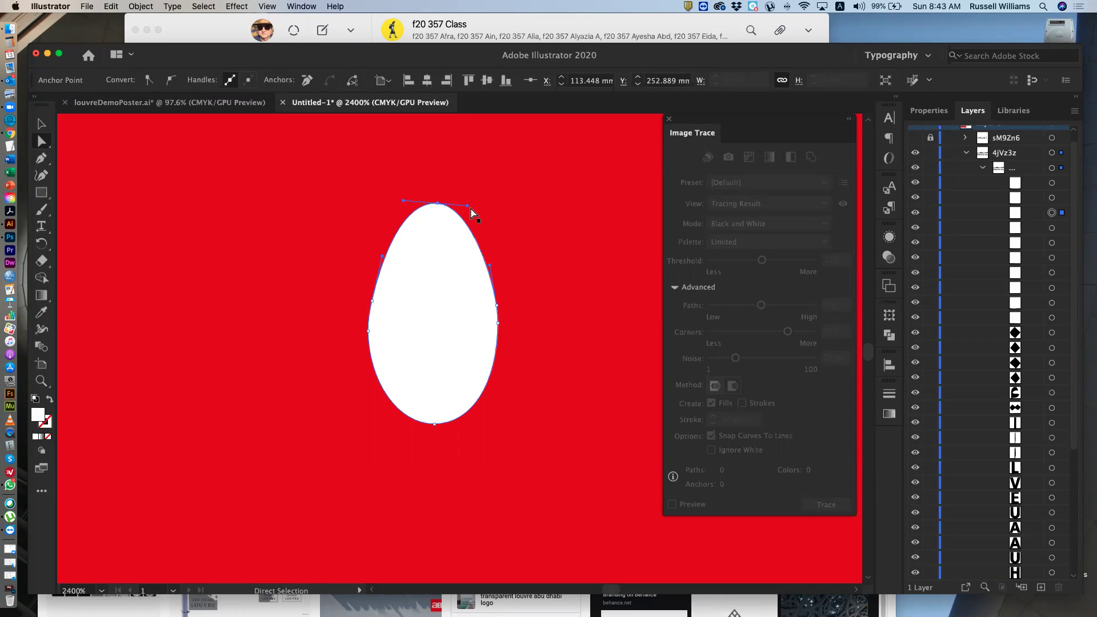
{"action": "left_click_drag", "start_coordinate": [468, 206], "coordinate": [441, 161]}
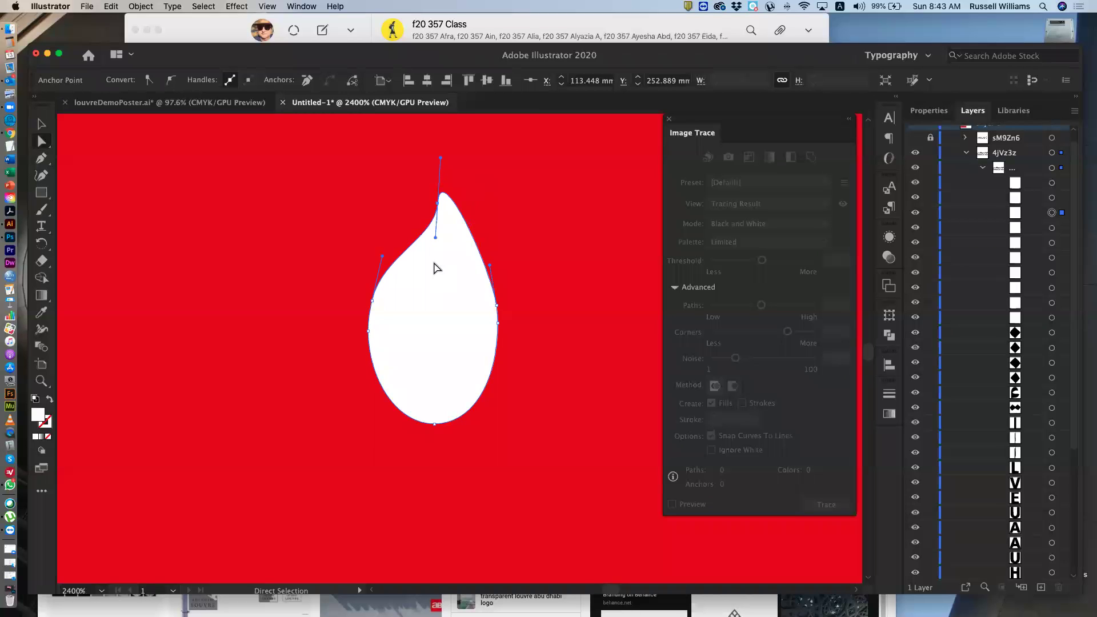
{"action": "left_click_drag", "start_coordinate": [435, 238], "coordinate": [274, 191]}
{"action": "left_click_drag", "start_coordinate": [483, 206], "coordinate": [601, 202]}
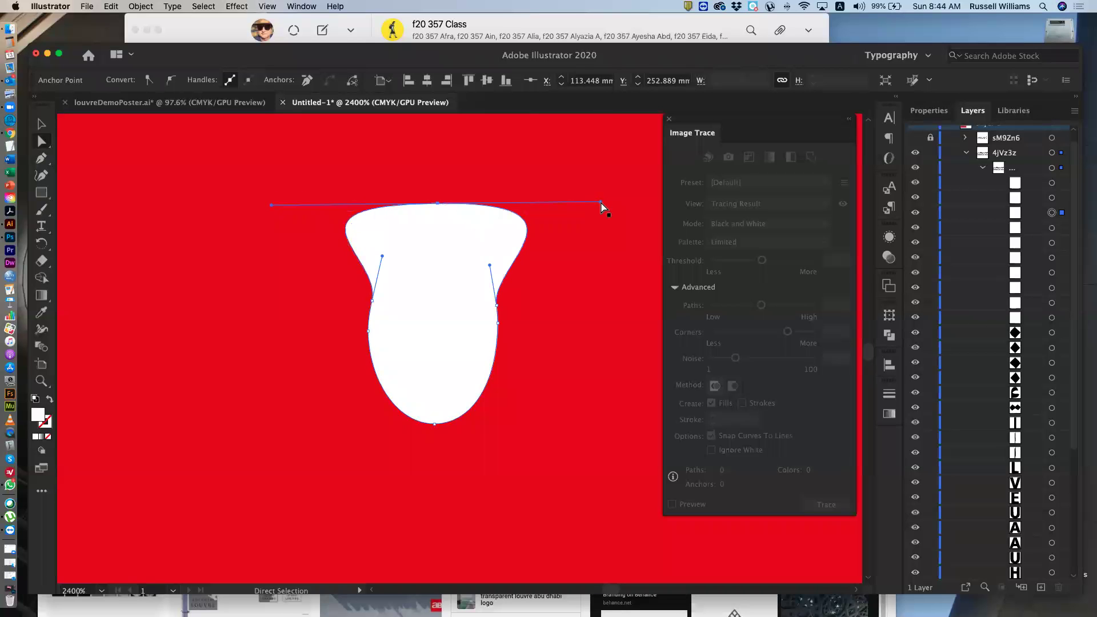
Step: Pull the oval's left anchor outward and down, and shift the anchor just above it slightly up and left
{"action": "left_click_drag", "start_coordinate": [368, 332], "coordinate": [314, 354]}
{"action": "left_click", "coordinate": [374, 303]}
{"action": "left_click_drag", "start_coordinate": [374, 304], "coordinate": [369, 301]}
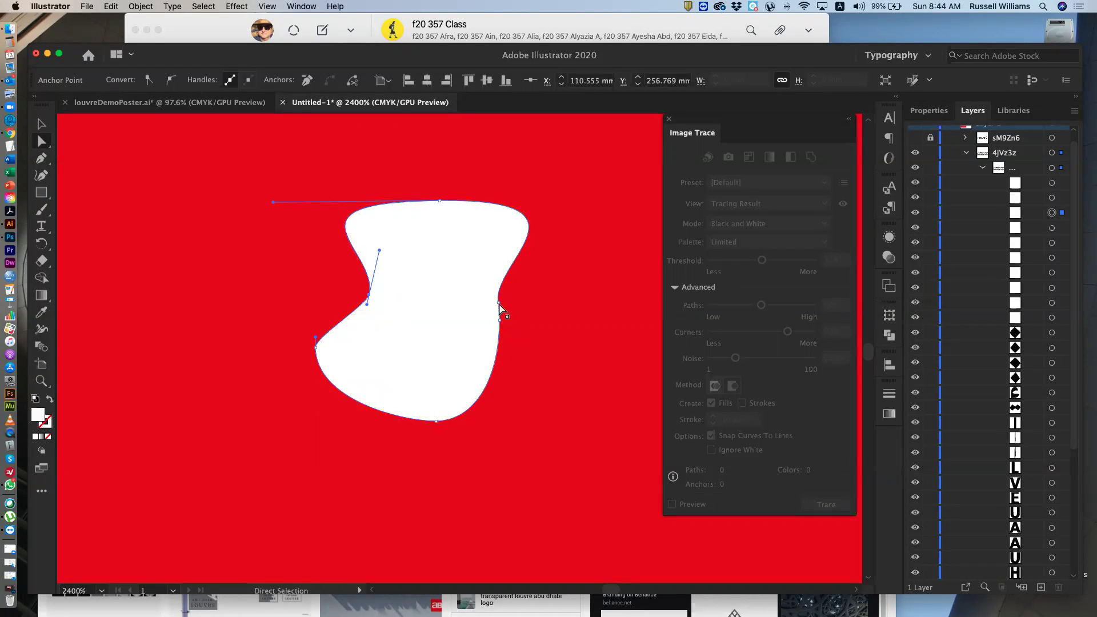
Step: Distort the shape's right side by moving one anchor outward, extending its handle downward, and lowering the anchor beneath it
{"action": "left_click_drag", "start_coordinate": [499, 303], "coordinate": [572, 404]}
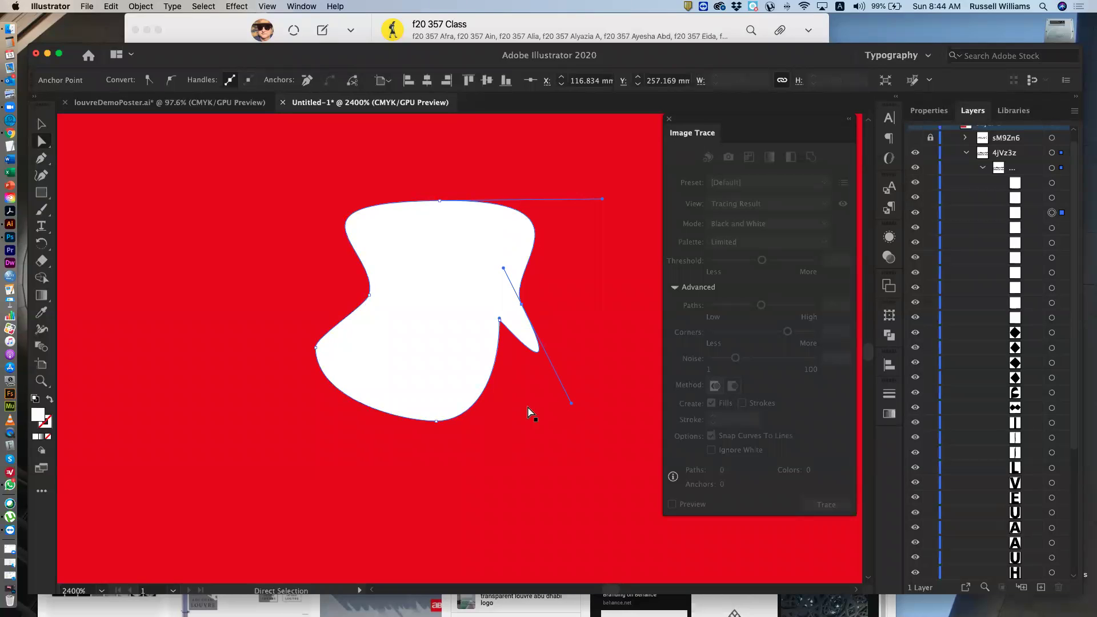
{"action": "left_click", "coordinate": [500, 320]}
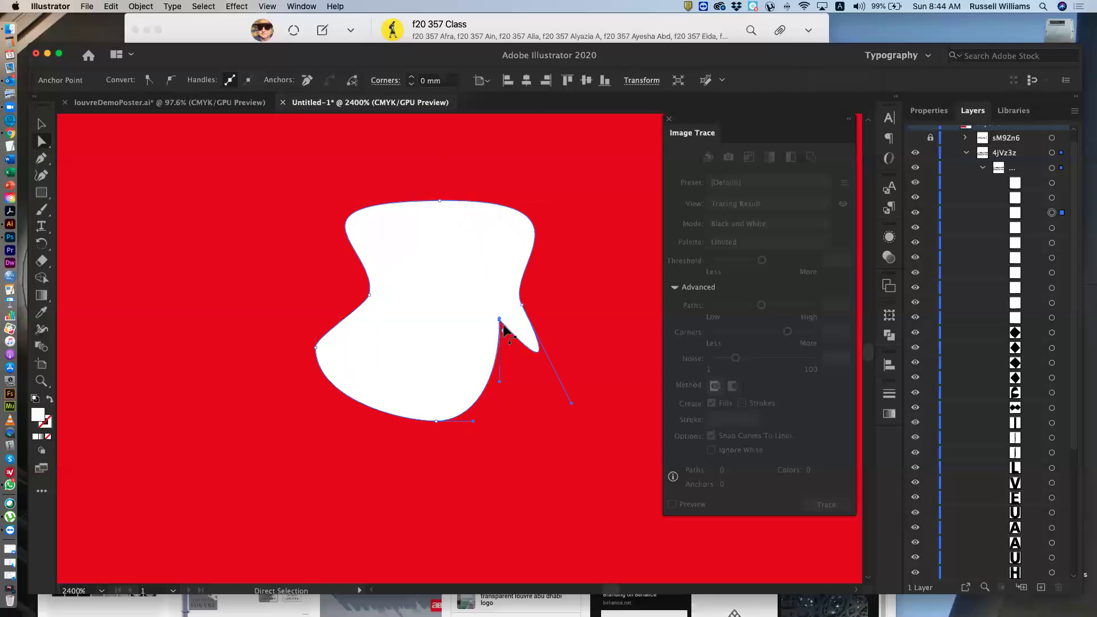
{"action": "left_click_drag", "start_coordinate": [498, 324], "coordinate": [500, 380]}
{"action": "left_click", "coordinate": [585, 305]}
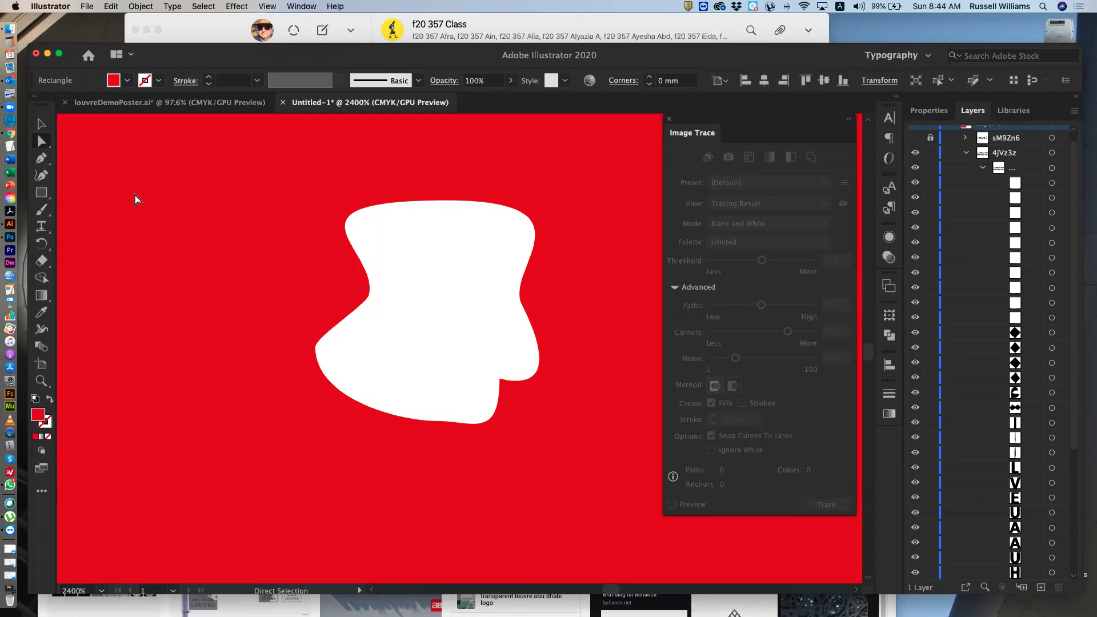
Step: Draw a closed, rounded freeform shape with the Pen tool on the red area left of the white shape
{"action": "left_click", "coordinate": [41, 158]}
{"action": "left_click_drag", "start_coordinate": [169, 201], "coordinate": [167, 208]}
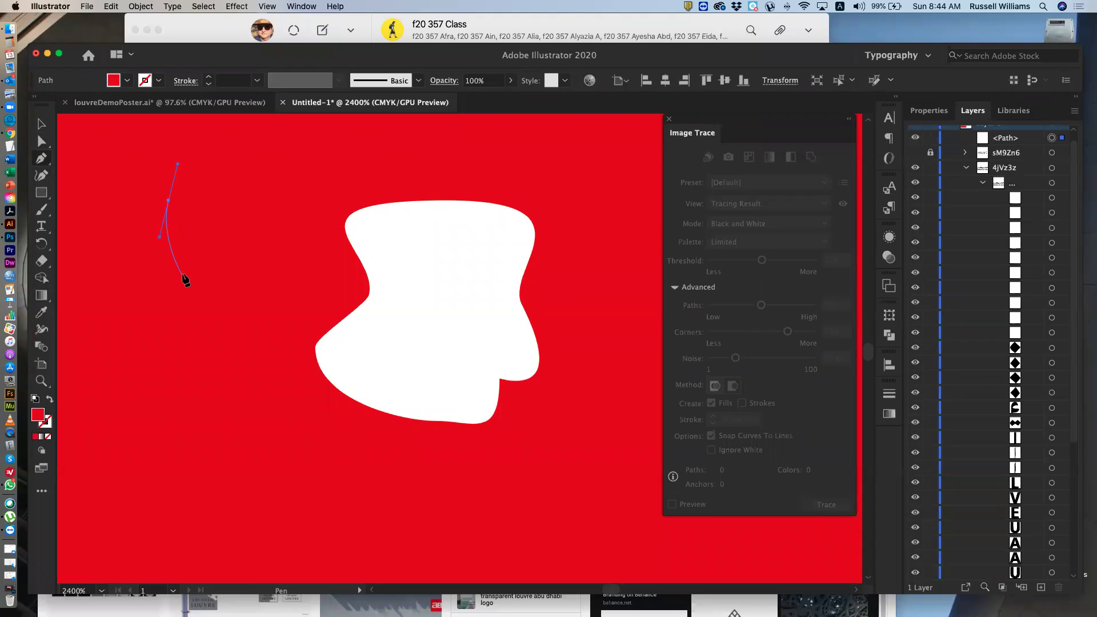
{"action": "left_click_drag", "start_coordinate": [183, 275], "coordinate": [227, 280]}
{"action": "left_click", "coordinate": [263, 262]}
{"action": "left_click_drag", "start_coordinate": [280, 247], "coordinate": [244, 199]}
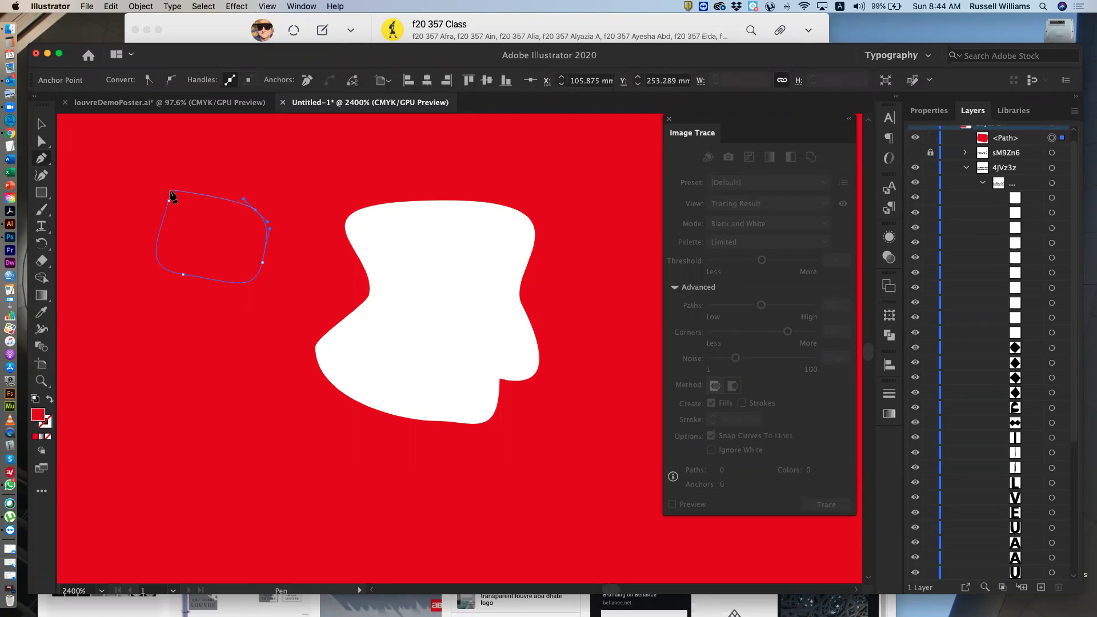
{"action": "left_click_drag", "start_coordinate": [169, 201], "coordinate": [196, 187]}
Step: Adjust the handles at the new shape's upper-left anchor with Direct Selection, and select the whole path with the Selection tool
{"action": "left_click", "coordinate": [46, 139]}
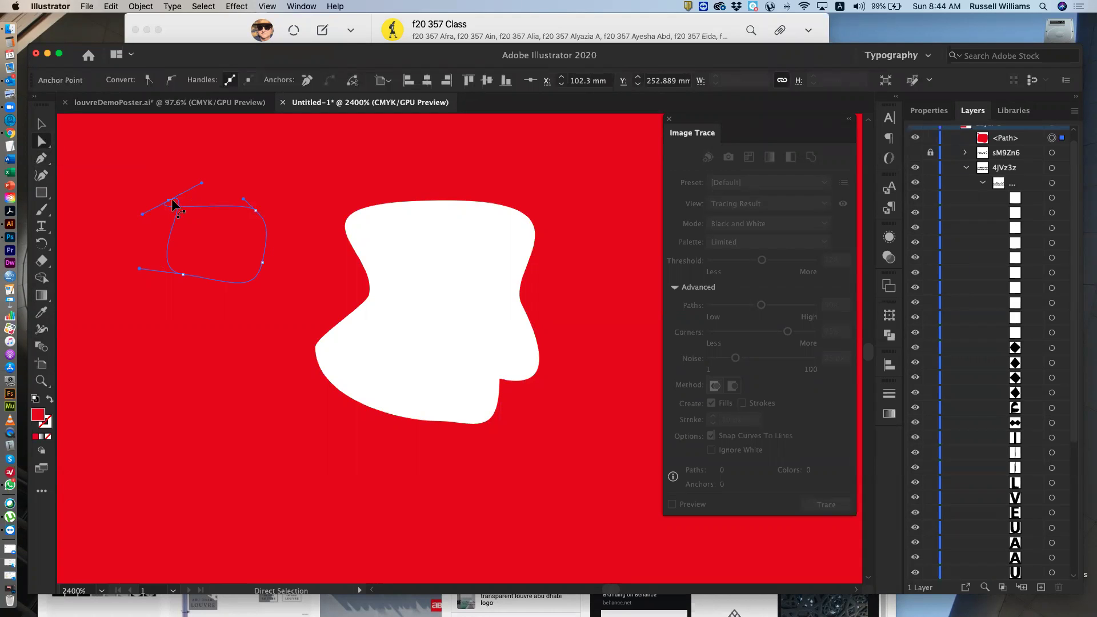
{"action": "left_click_drag", "start_coordinate": [202, 184], "coordinate": [151, 213]}
{"action": "left_click", "coordinate": [43, 125]}
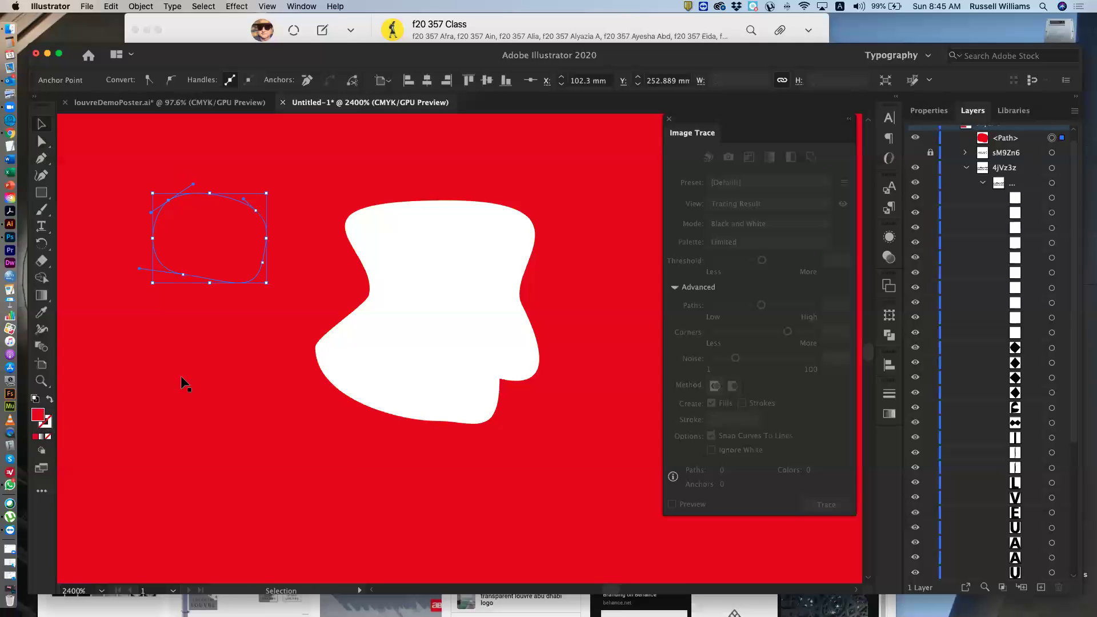
{"action": "left_click", "coordinate": [242, 282]}
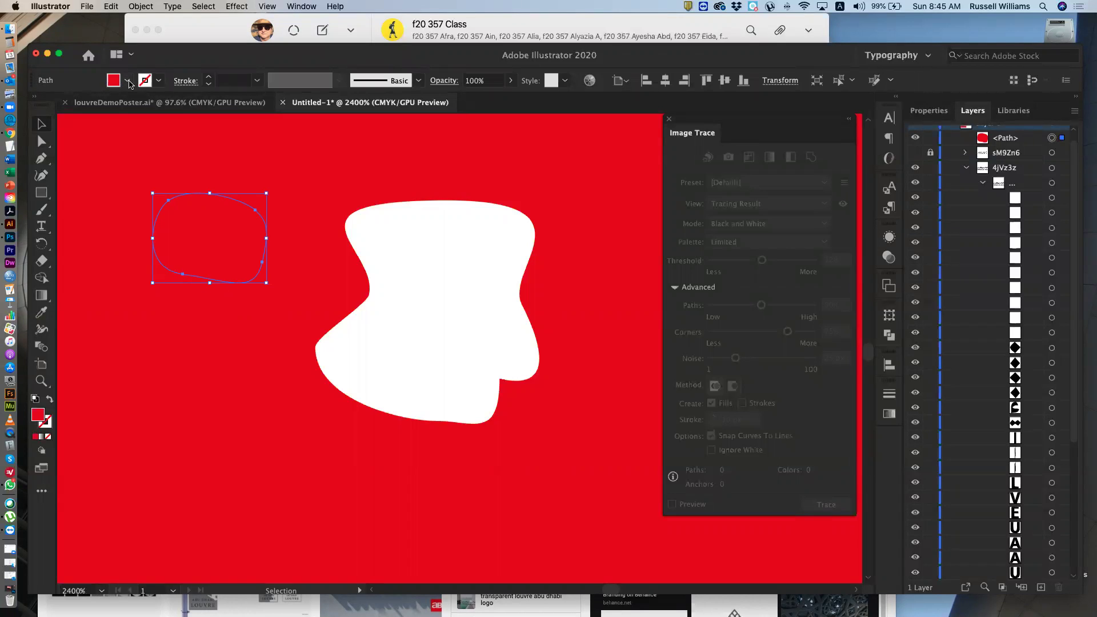
Step: Fill the new shape with white, and give it a yellow stroke followed by a teal one
{"action": "left_click", "coordinate": [128, 81]}
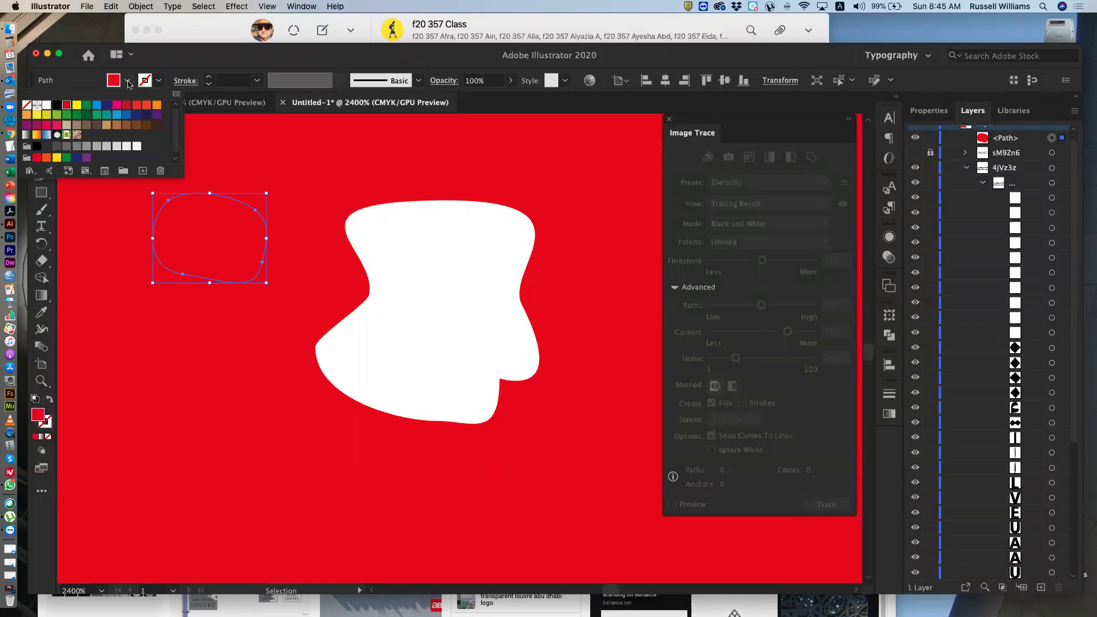
{"action": "left_click", "coordinate": [46, 104]}
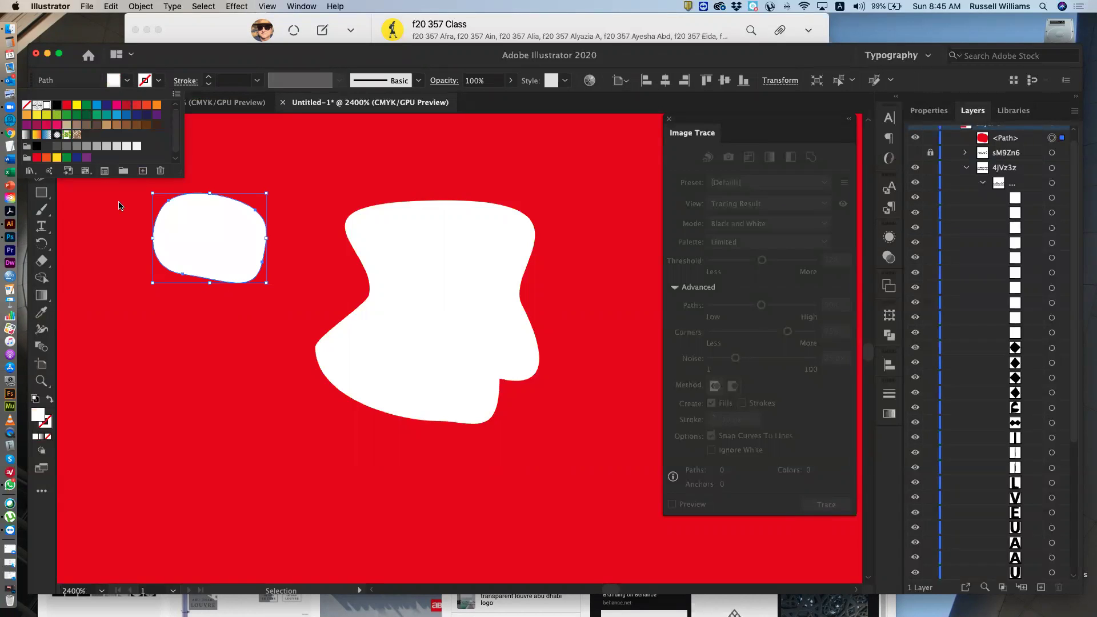
{"action": "left_click", "coordinate": [159, 306]}
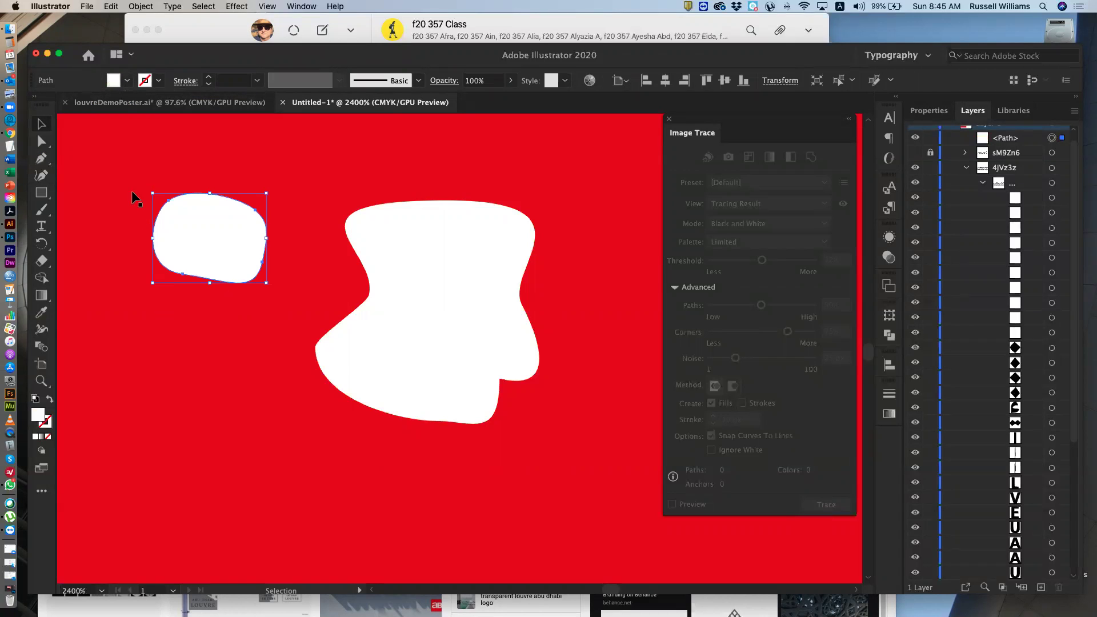
{"action": "left_click", "coordinate": [159, 81]}
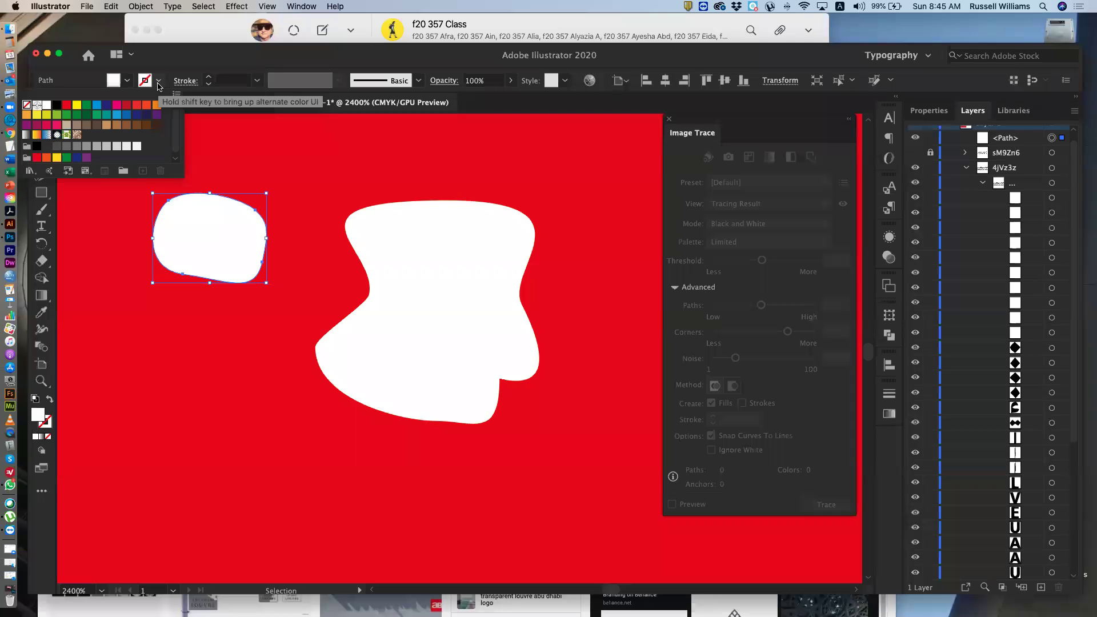
{"action": "left_click", "coordinate": [77, 105]}
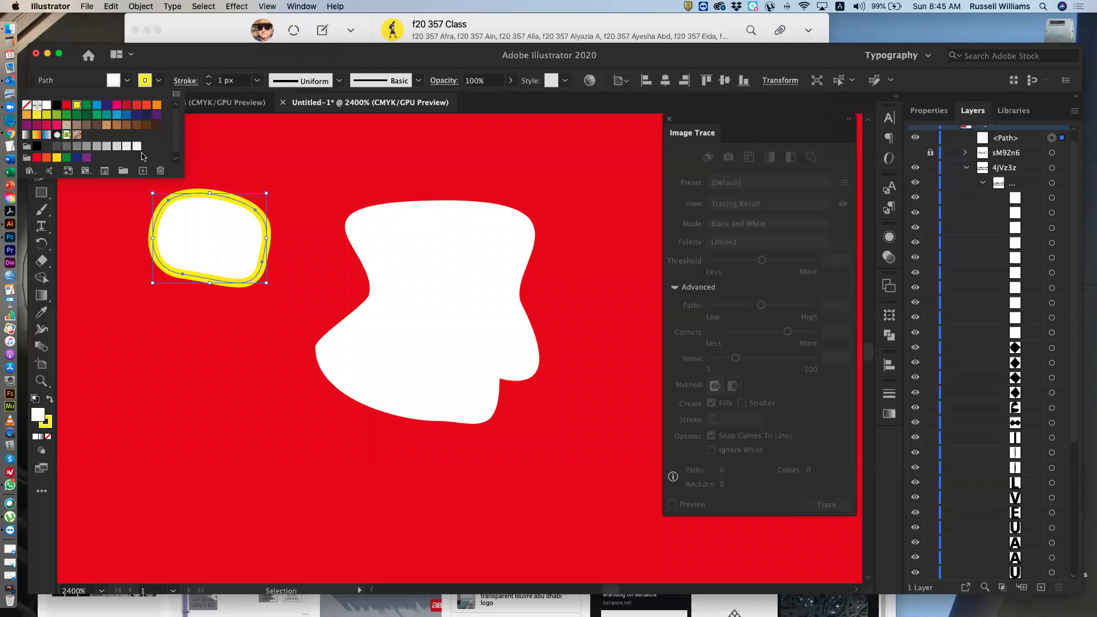
{"action": "left_click", "coordinate": [106, 116]}
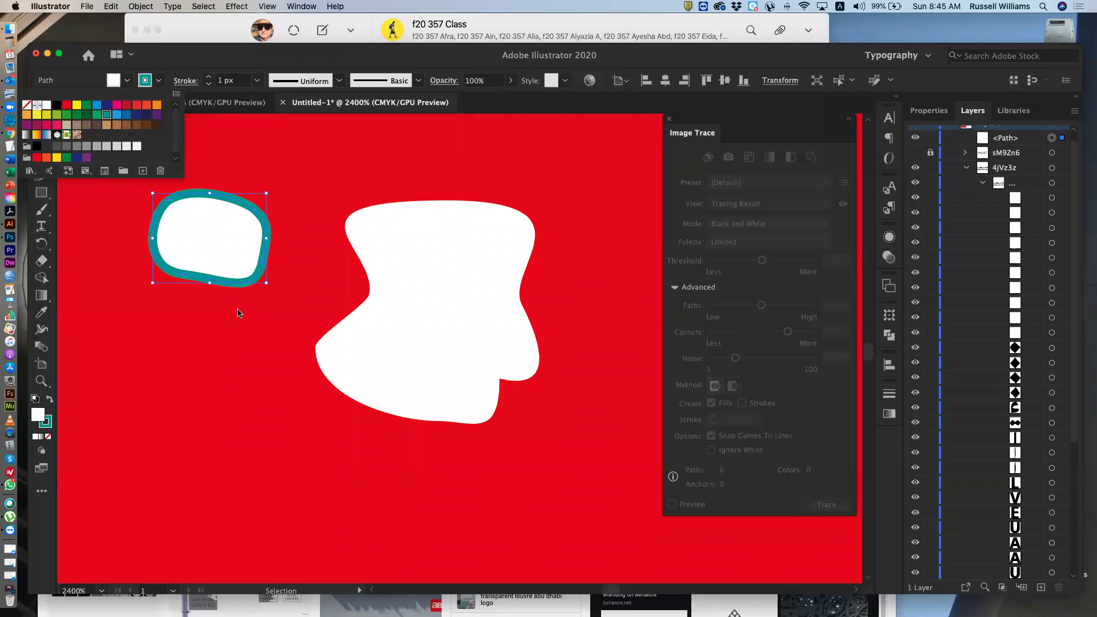
Step: Try an 11 px stroke weight on the new shape, and set it back to 1 px
{"action": "left_click", "coordinate": [257, 82]}
{"action": "left_click", "coordinate": [258, 81]}
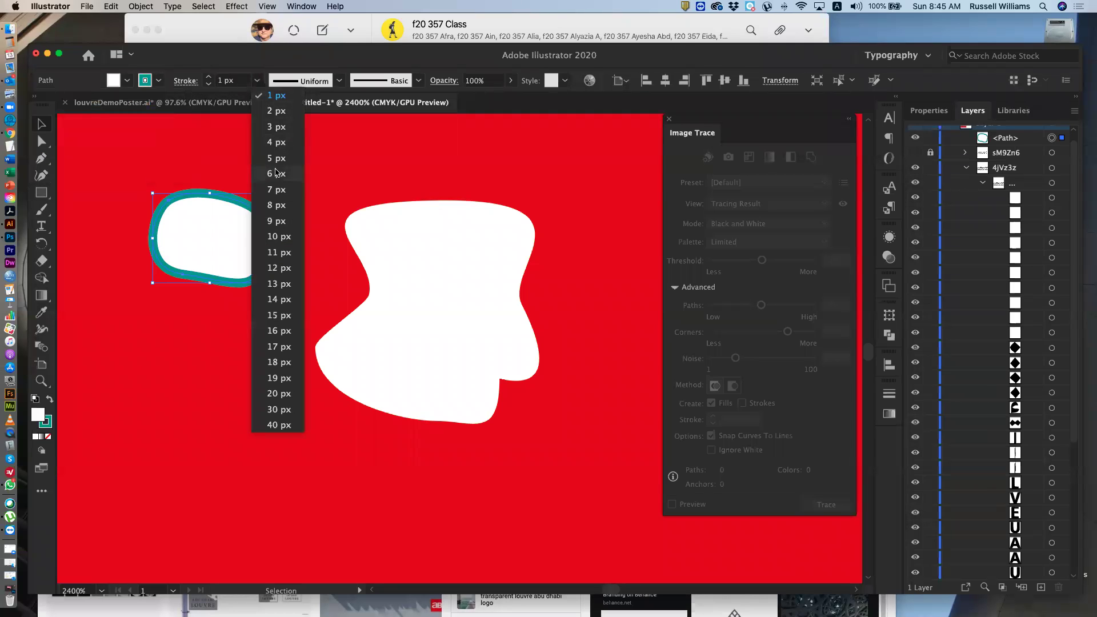
{"action": "left_click", "coordinate": [285, 252]}
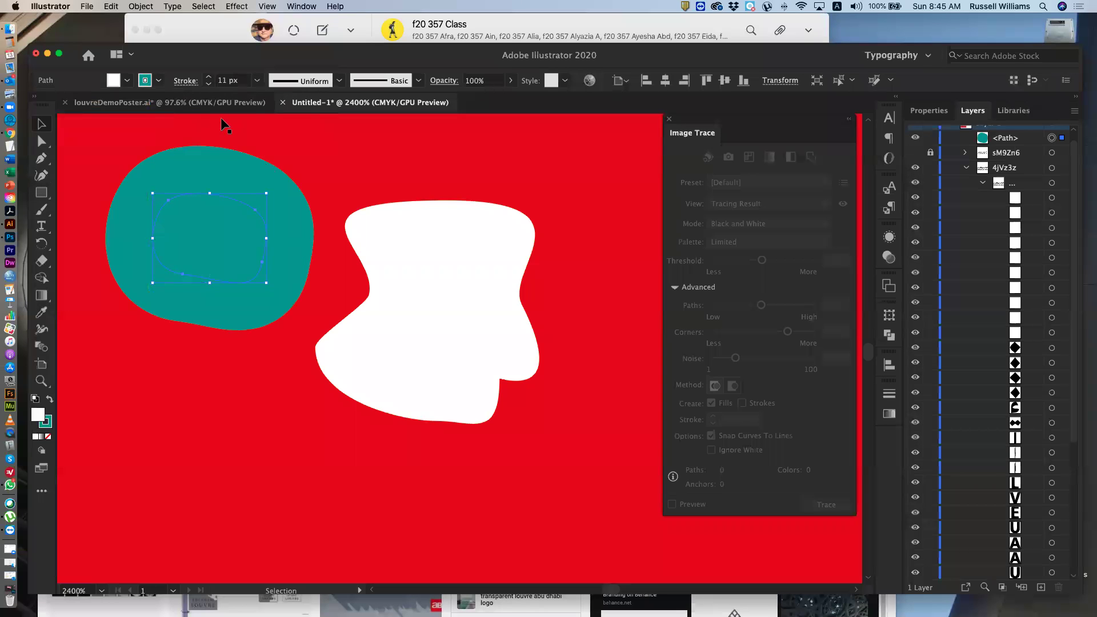
{"action": "left_click", "coordinate": [258, 81]}
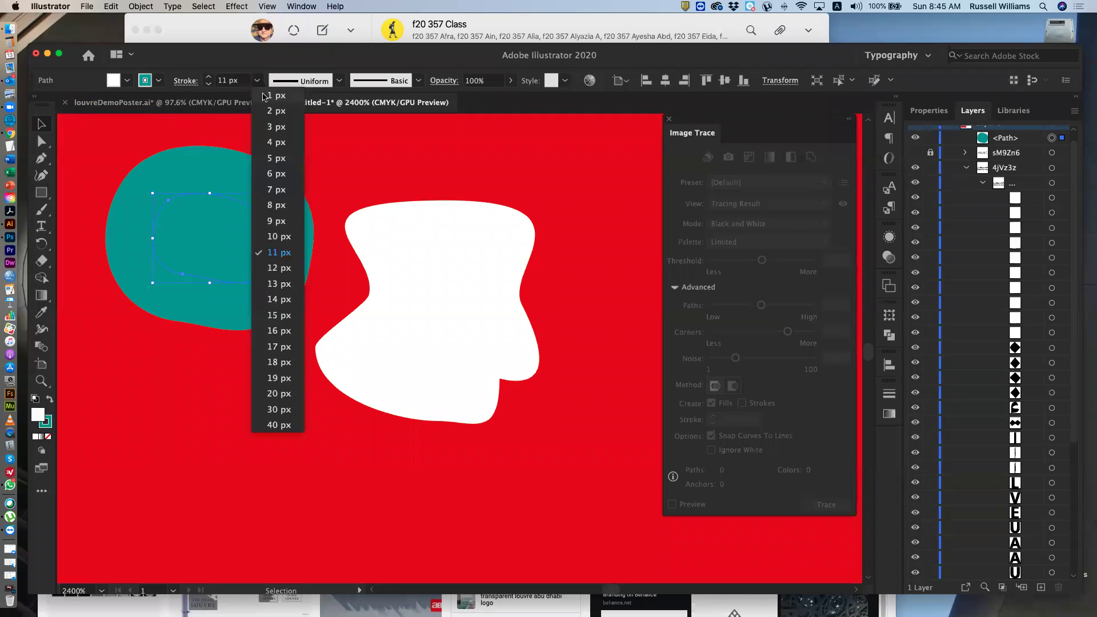
{"action": "left_click", "coordinate": [265, 96]}
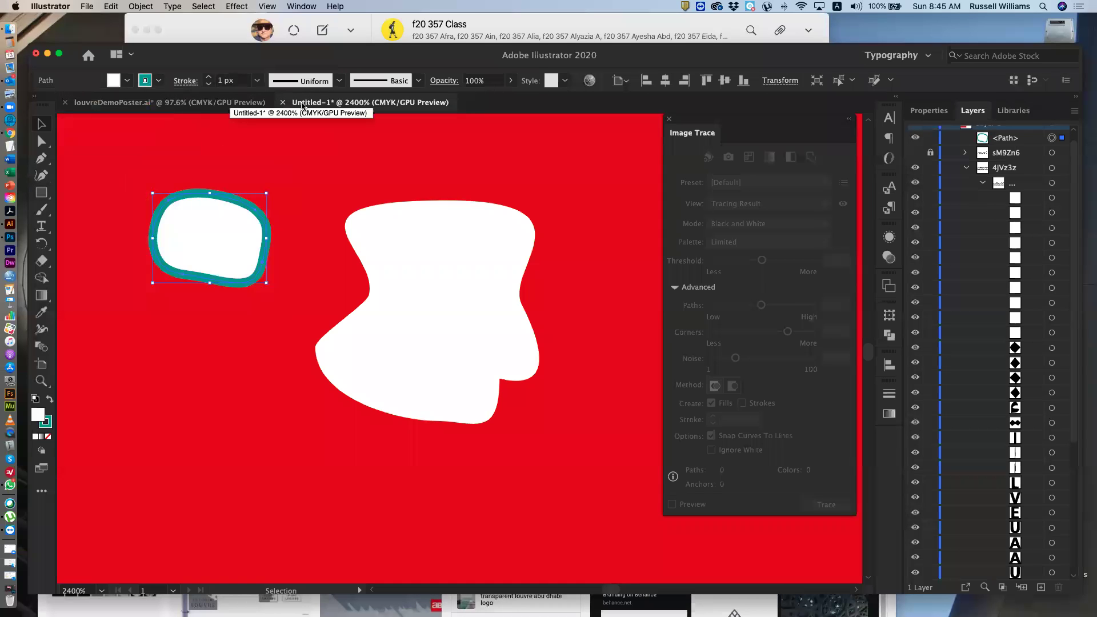
Step: Undo the stroke and fill changes, the pen-drawn shape, and all anchor edits back to the undistorted white oval
{"action": "key", "text": "super+z"}
{"action": "key", "text": "super+z"}
{"action": "key", "text": "super+z"}
{"action": "key", "text": "super+z"}
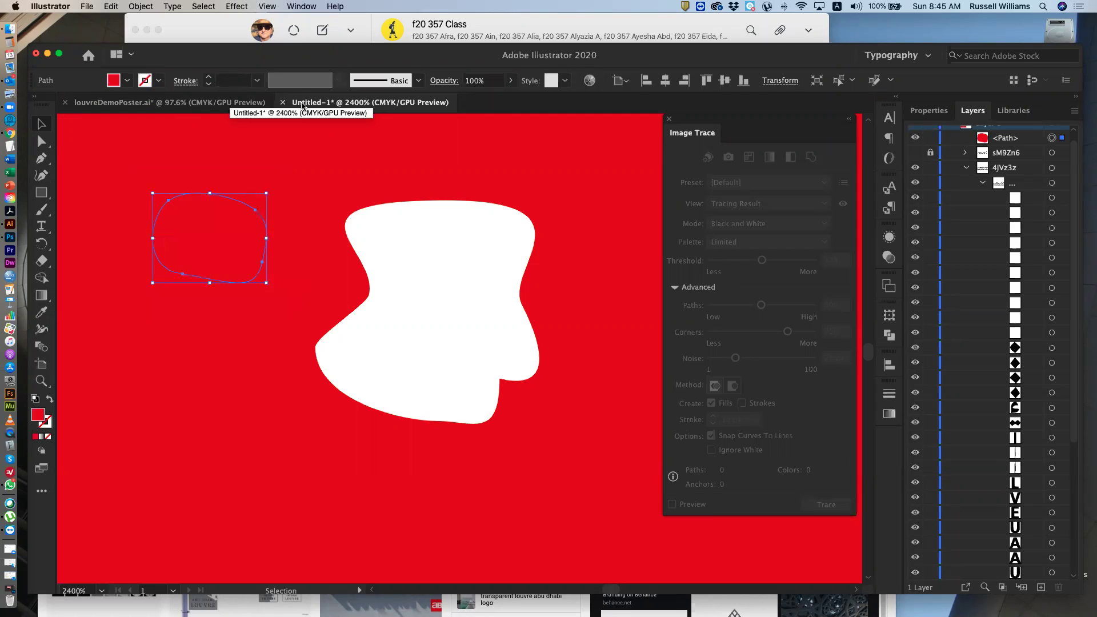
{"action": "key", "text": "super+z"}
{"action": "key", "text": "super+z"}
{"action": "key", "text": "super+z"}
{"action": "key", "text": "super+z"}
{"action": "key", "text": "super+z"}
{"action": "key", "text": "super+z"}
{"action": "key", "text": "super+z"}
{"action": "key", "text": "super+z"}
{"action": "key", "text": "super+z"}
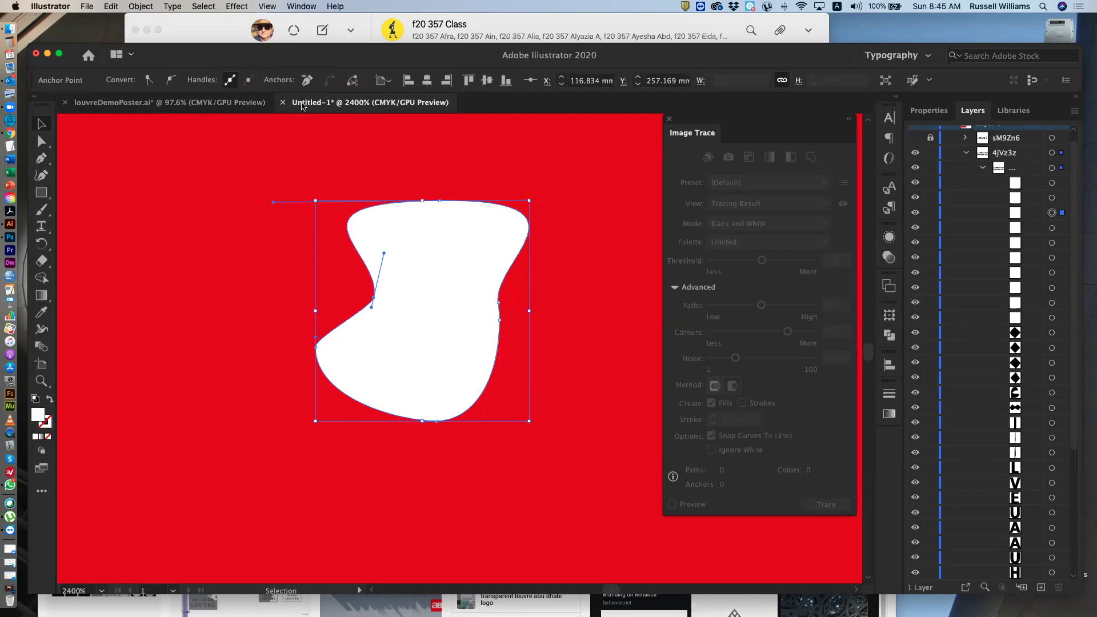
{"action": "key", "text": "super+z"}
{"action": "key", "text": "super+z"}
{"action": "key", "text": "super+z"}
{"action": "key", "text": "super+z"}
{"action": "key", "text": "super+z"}
{"action": "key", "text": "super+z"}
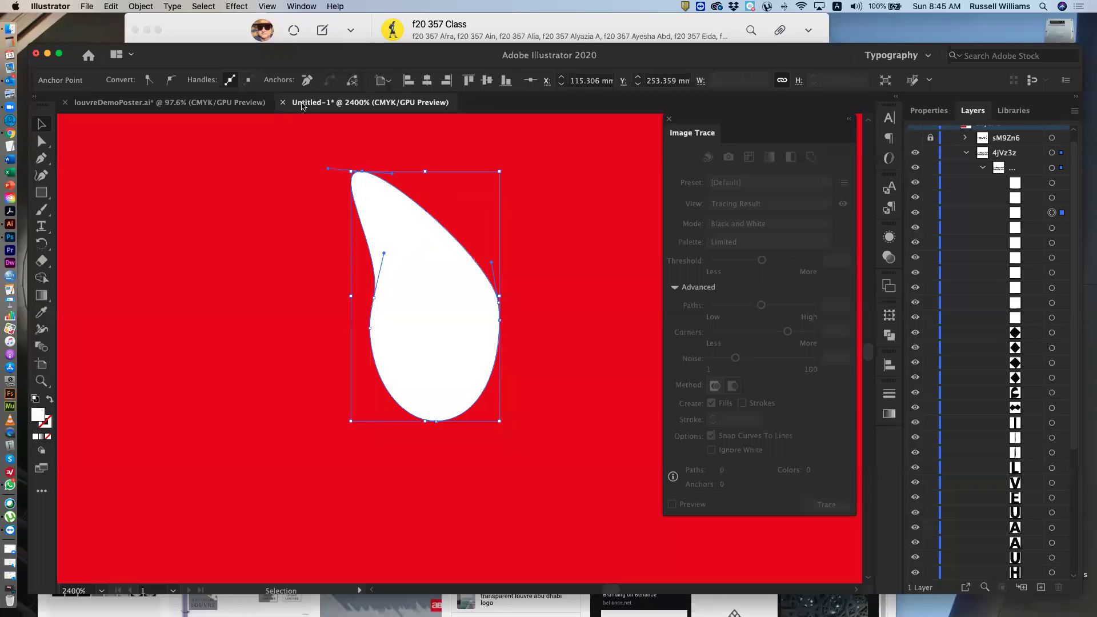
{"action": "key", "text": "super+z"}
{"action": "key", "text": "super+z"}
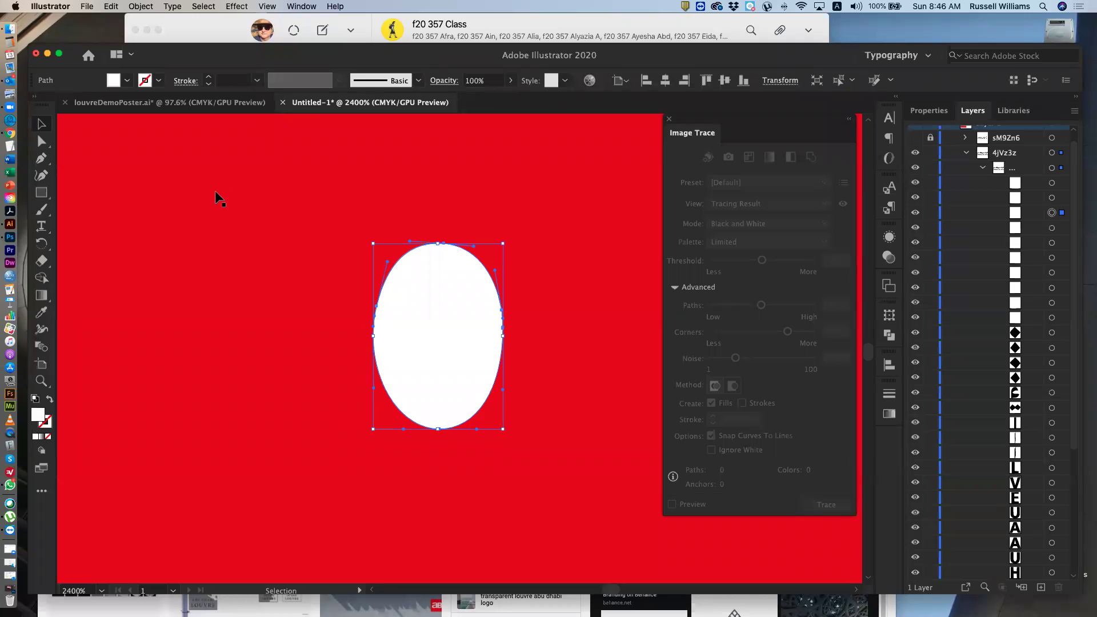
Step: Switch to the louvreDemoPoster.ai document, select the full-page background photo, and display its properties
{"action": "scroll", "coordinate": [249, 249], "scroll_direction": "down", "scroll_amount": 8}
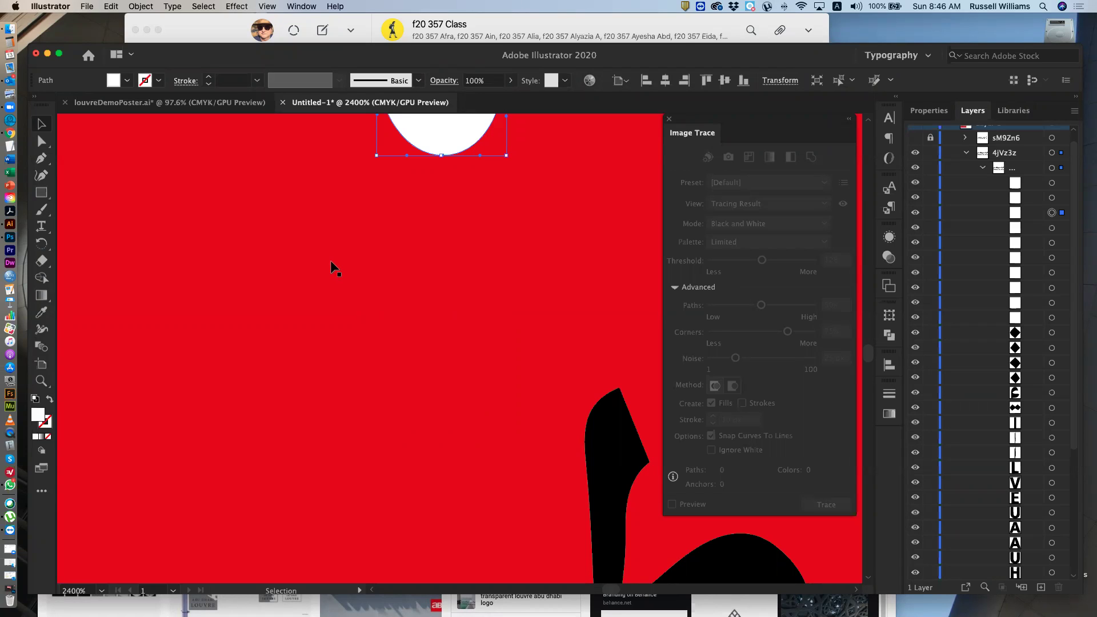
{"action": "left_click", "coordinate": [130, 103]}
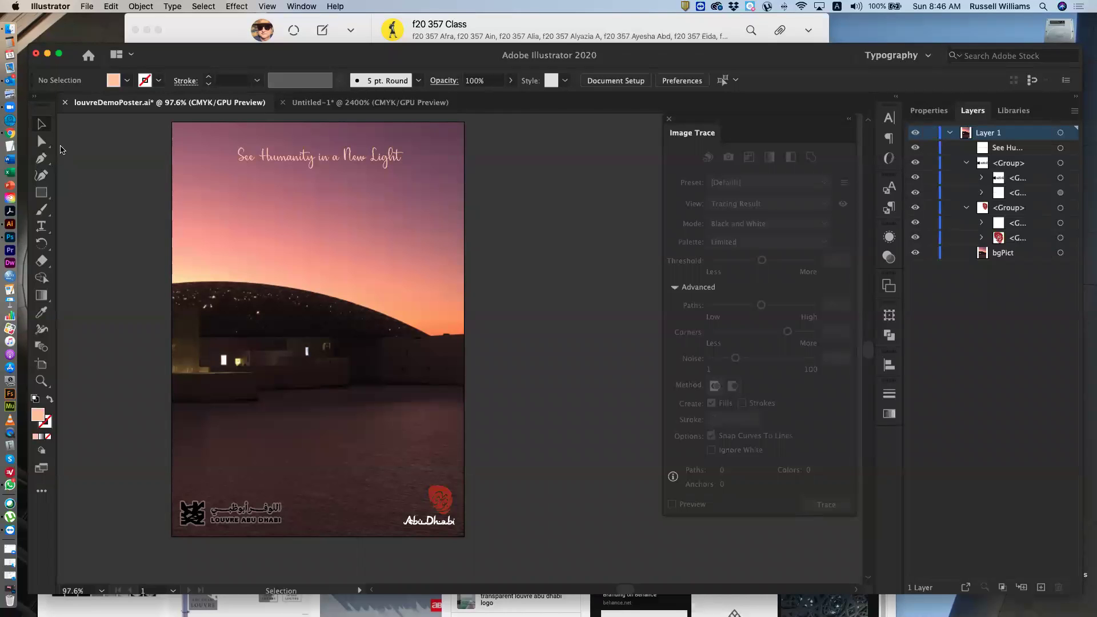
{"action": "left_click", "coordinate": [232, 221]}
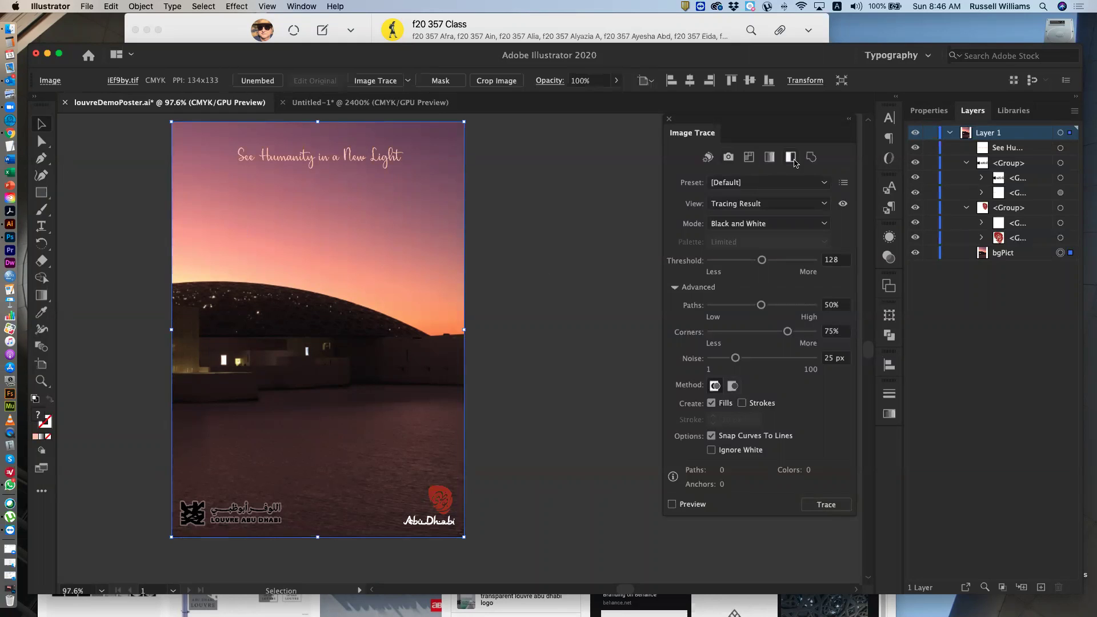
{"action": "left_click", "coordinate": [929, 115]}
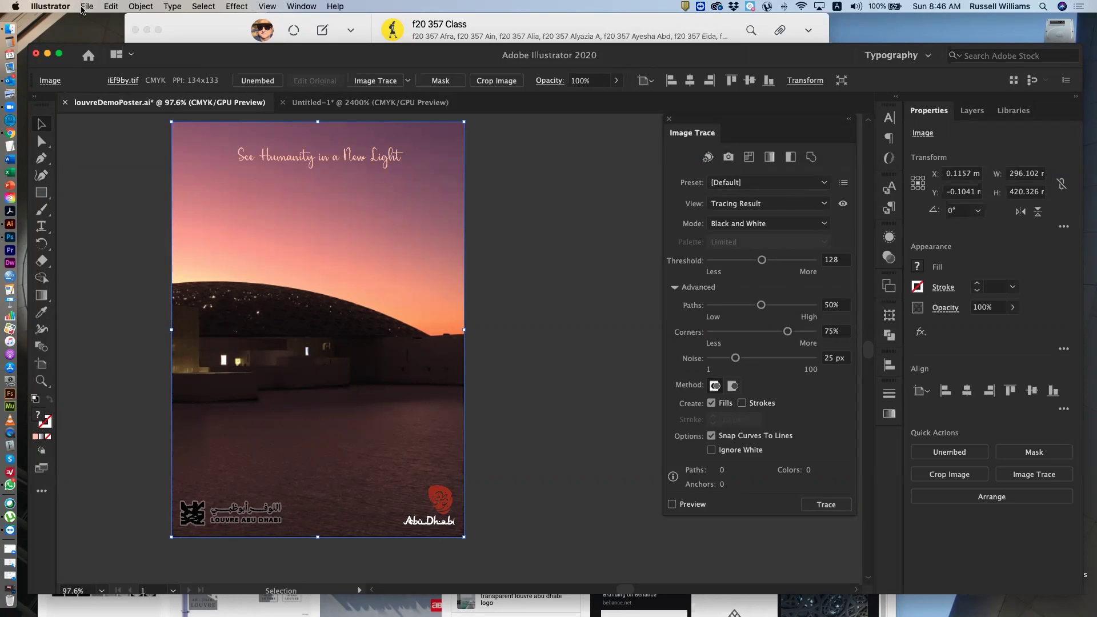
Step: Set the general measurement units to Pixels in the preferences
{"action": "left_click", "coordinate": [50, 6]}
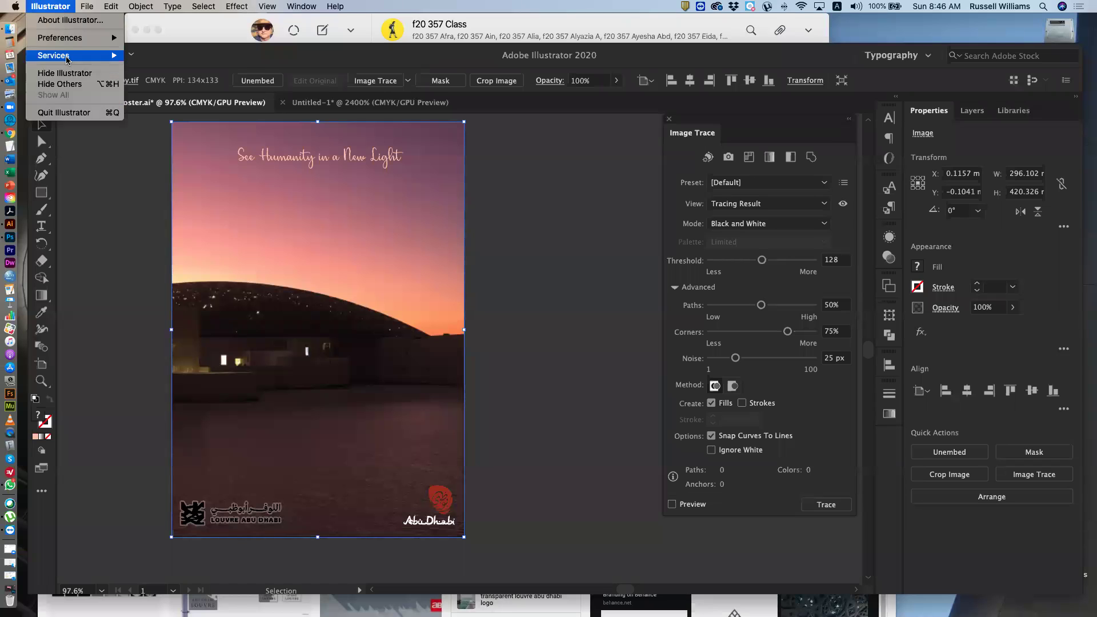
{"action": "mouse_move", "coordinate": [67, 59]}
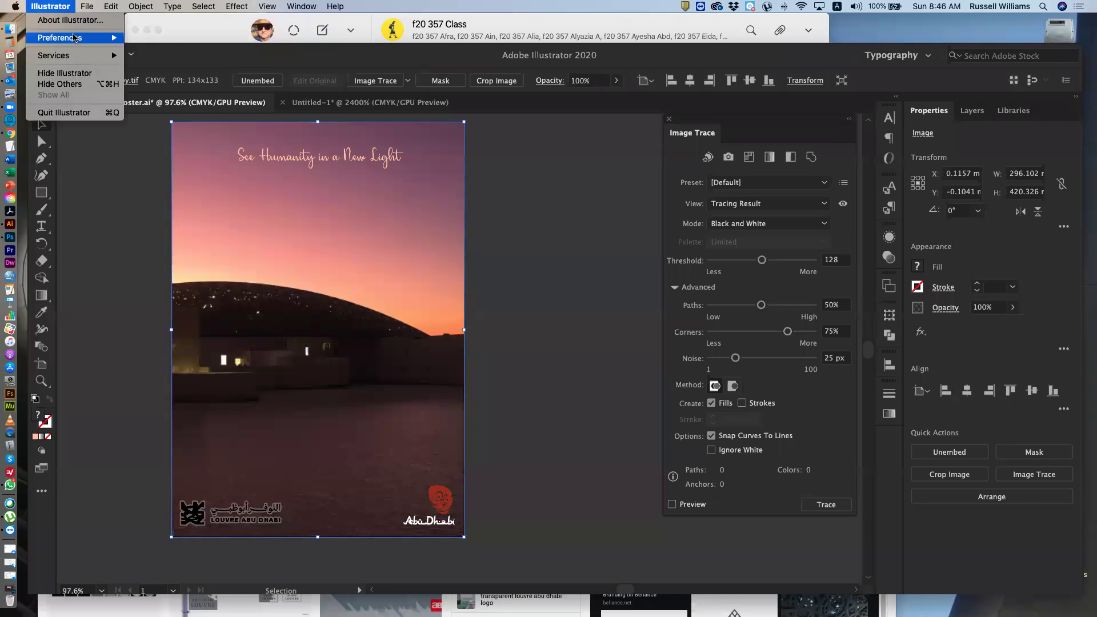
{"action": "mouse_move", "coordinate": [74, 38]}
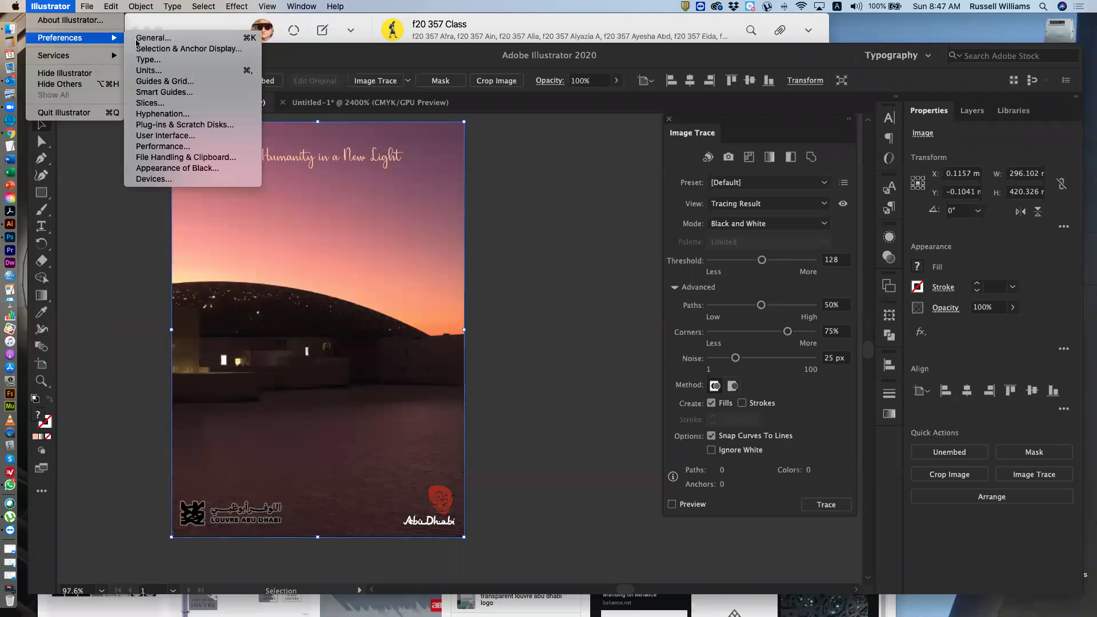
{"action": "left_click", "coordinate": [160, 71]}
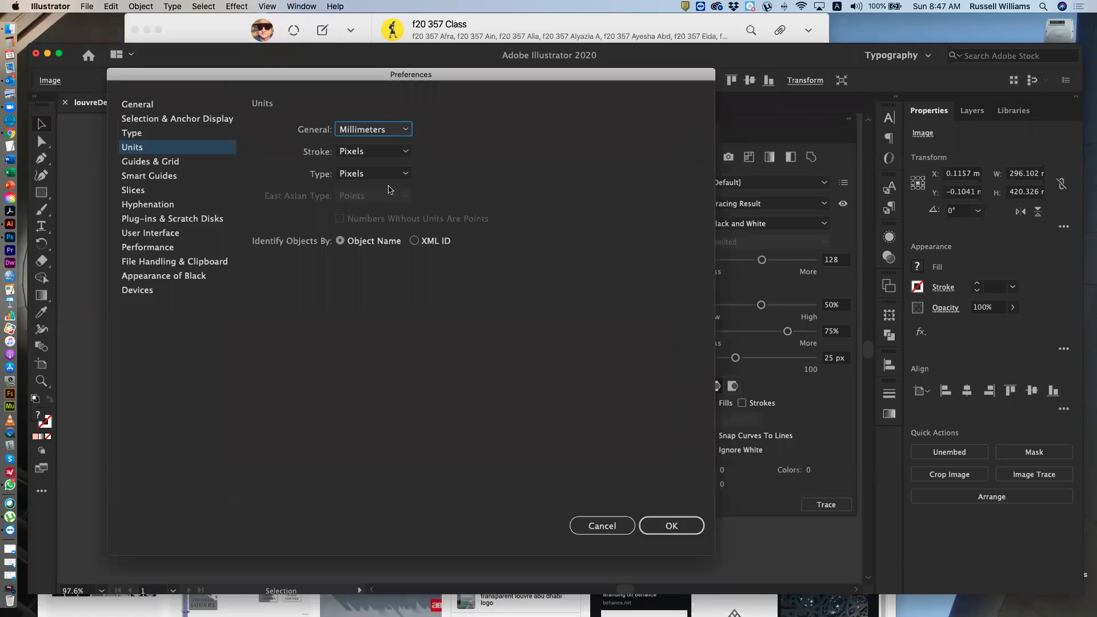
{"action": "left_click", "coordinate": [409, 129]}
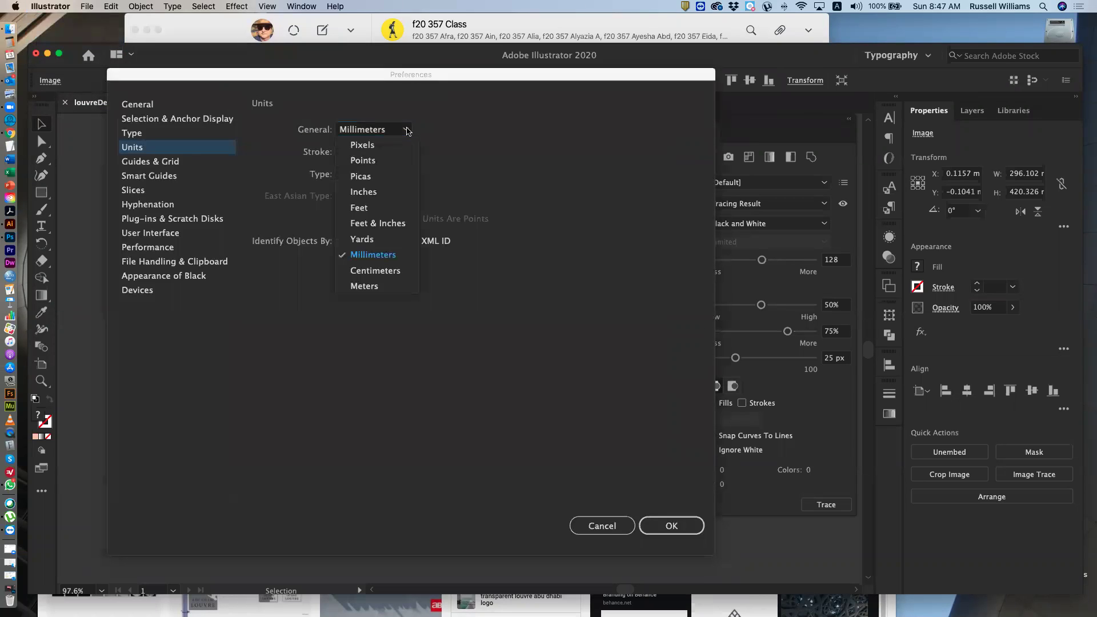
{"action": "left_click", "coordinate": [392, 143]}
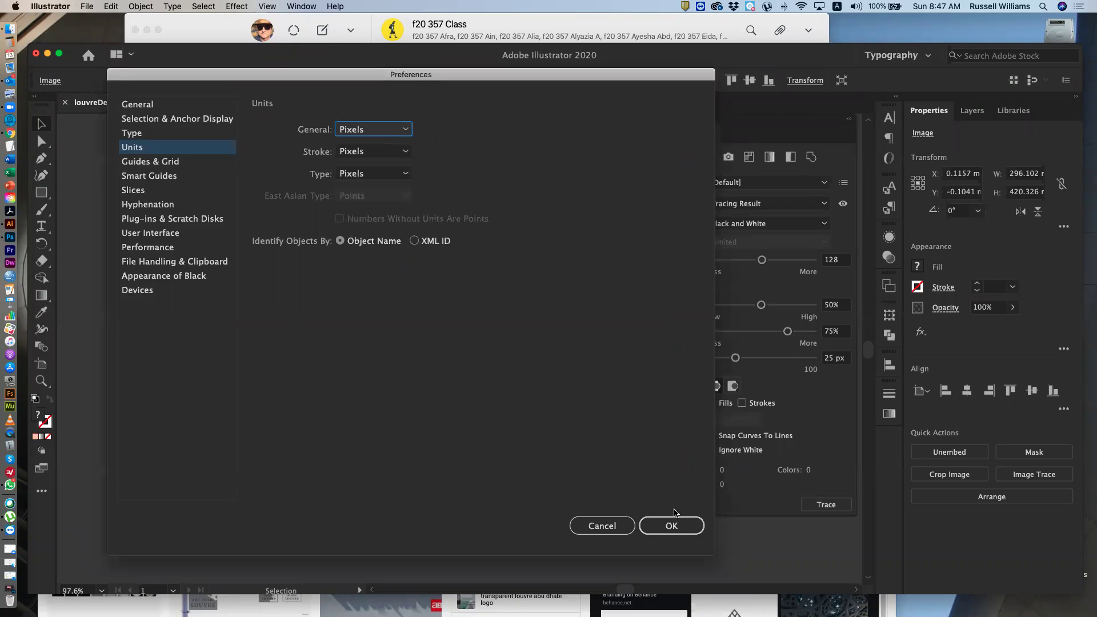
{"action": "left_click", "coordinate": [688, 525]}
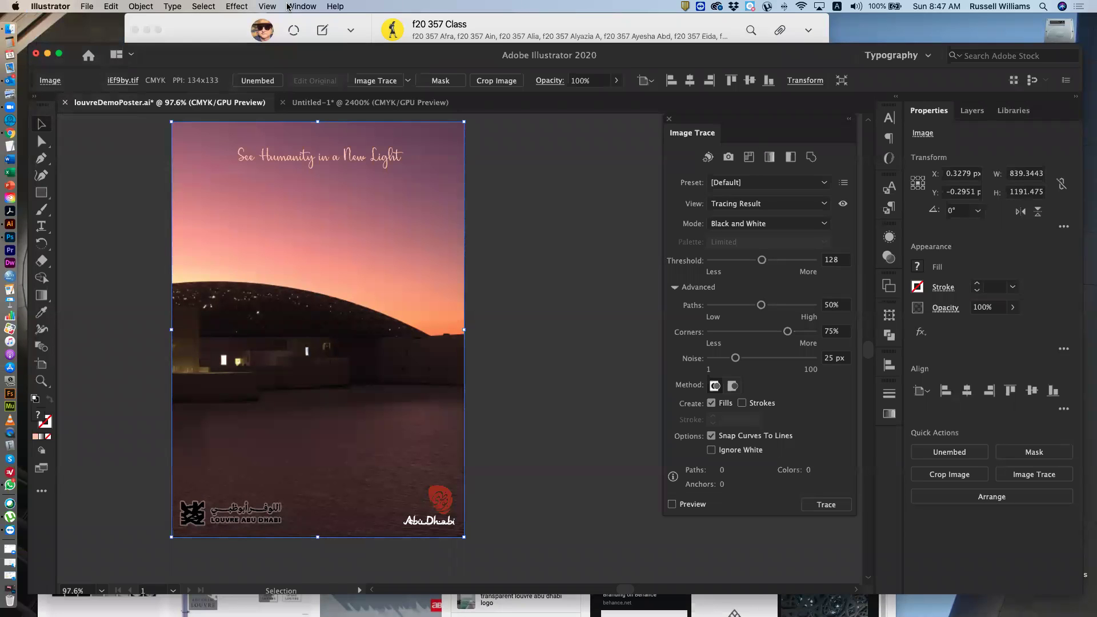
Step: Set the general measurement units back to Millimeters in the preferences
{"action": "left_click", "coordinate": [53, 7]}
{"action": "mouse_move", "coordinate": [53, 37]}
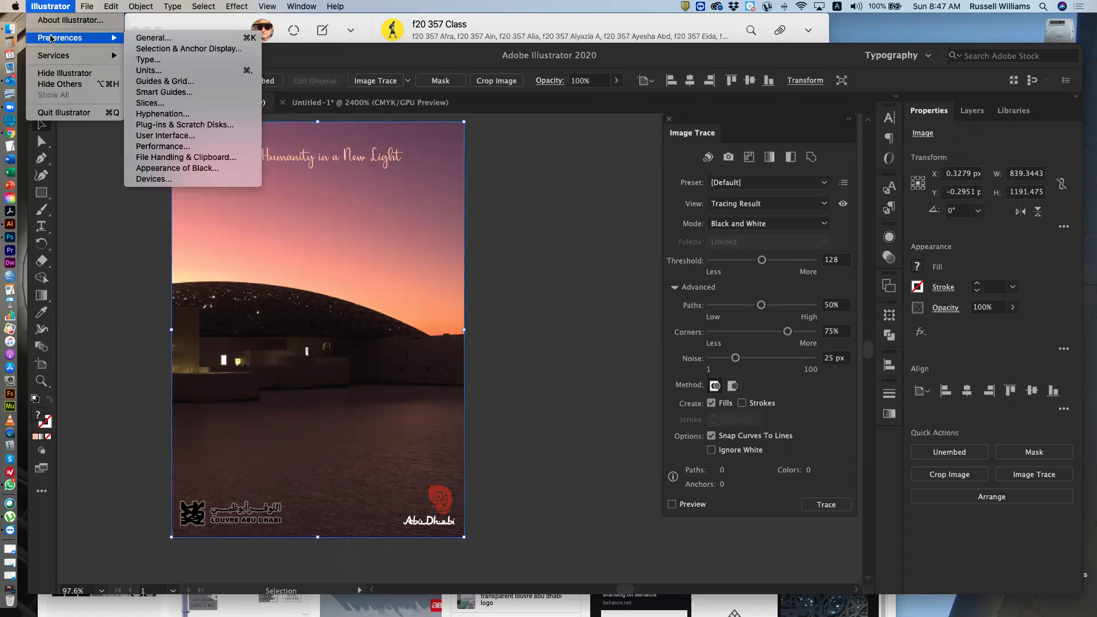
{"action": "left_click", "coordinate": [151, 72]}
{"action": "left_click", "coordinate": [405, 130]}
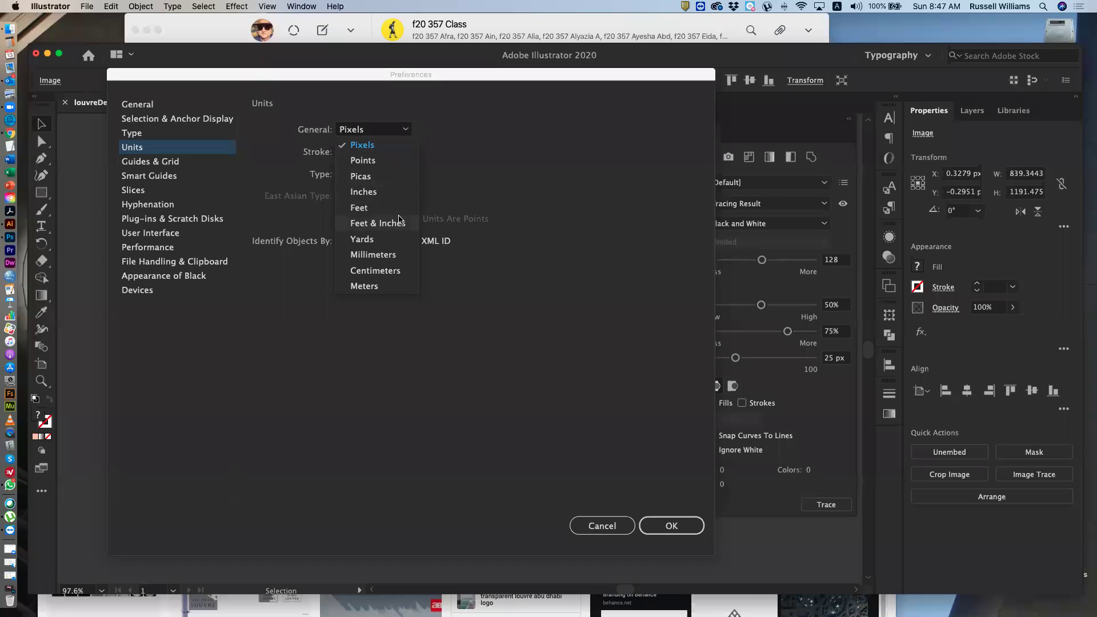
{"action": "left_click", "coordinate": [394, 258]}
{"action": "left_click", "coordinate": [670, 523]}
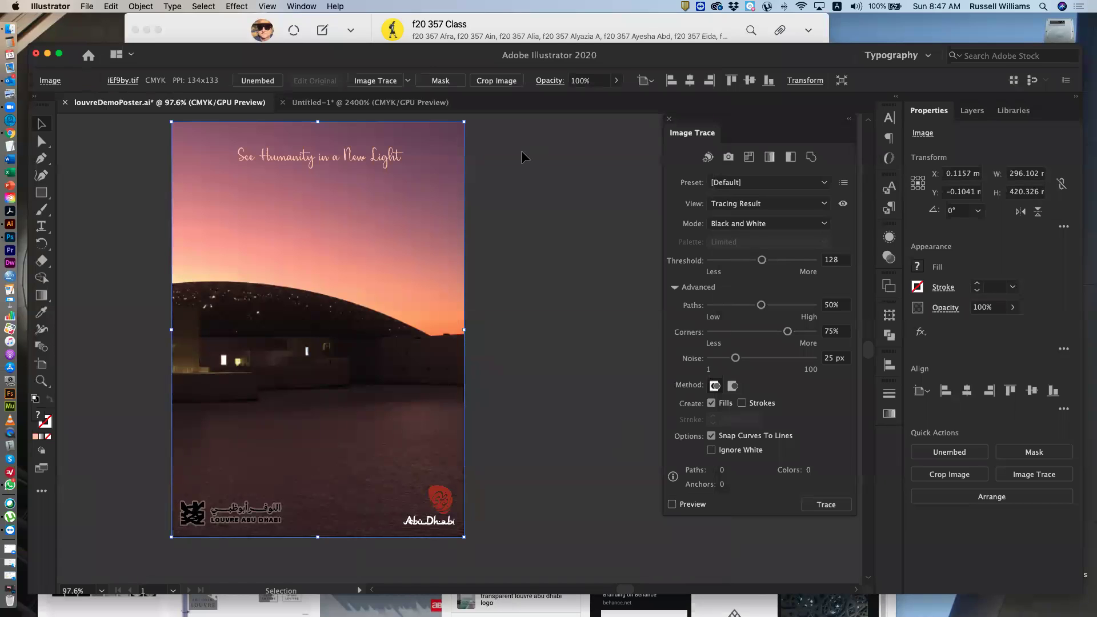
Step: Switch to the Untitled-1 document, select the vectorised logo group, and display its contents in the layer list
{"action": "left_click", "coordinate": [313, 103]}
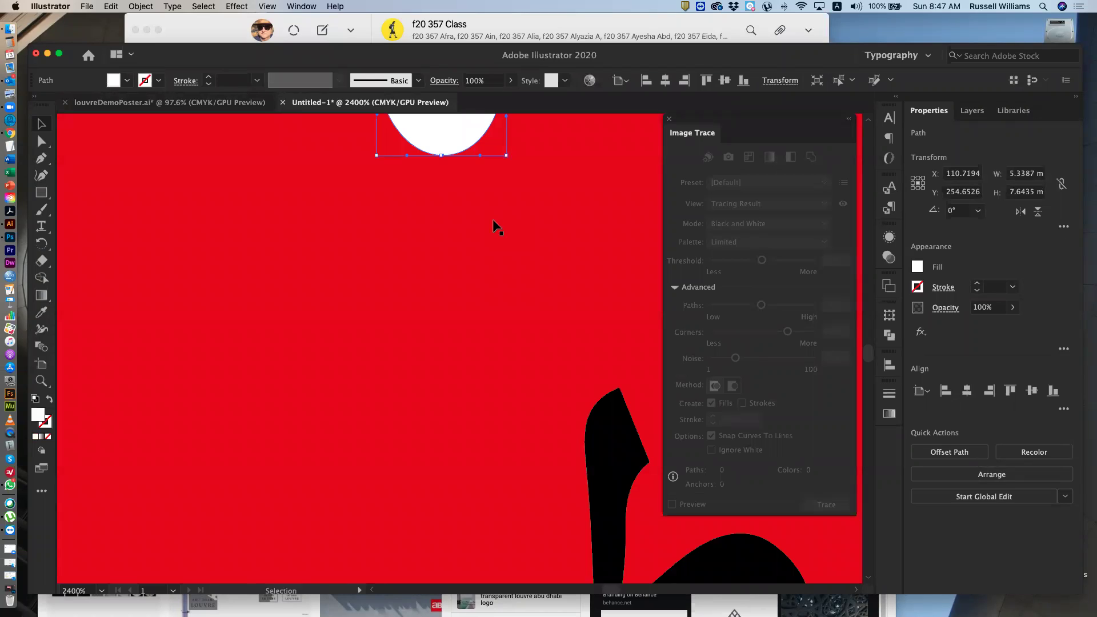
{"action": "key", "text": "super+0"}
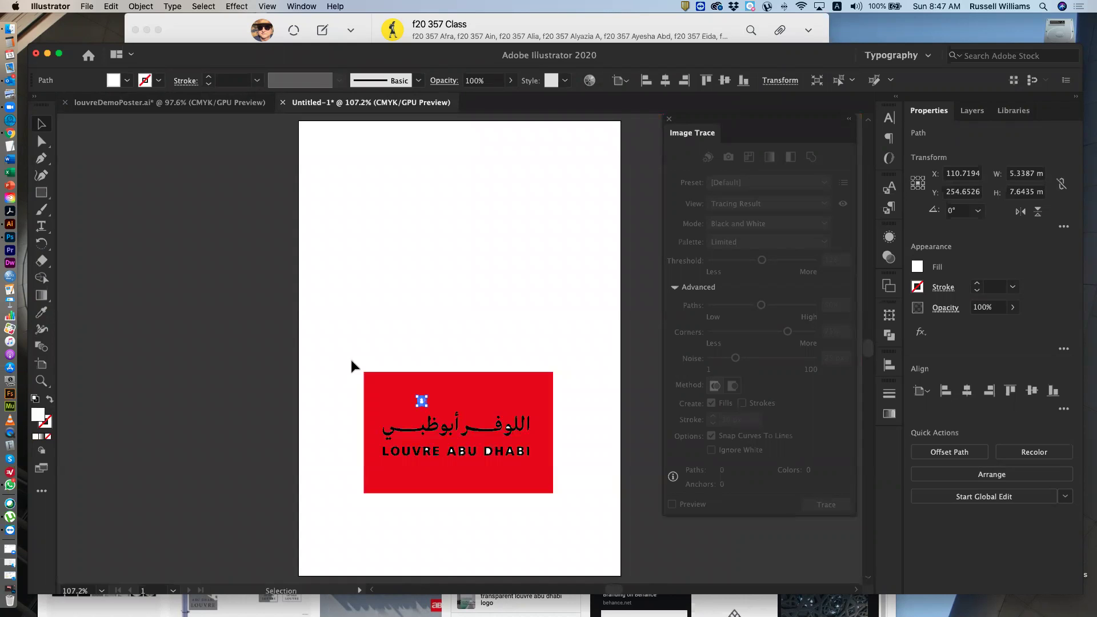
{"action": "left_click", "coordinate": [215, 393]}
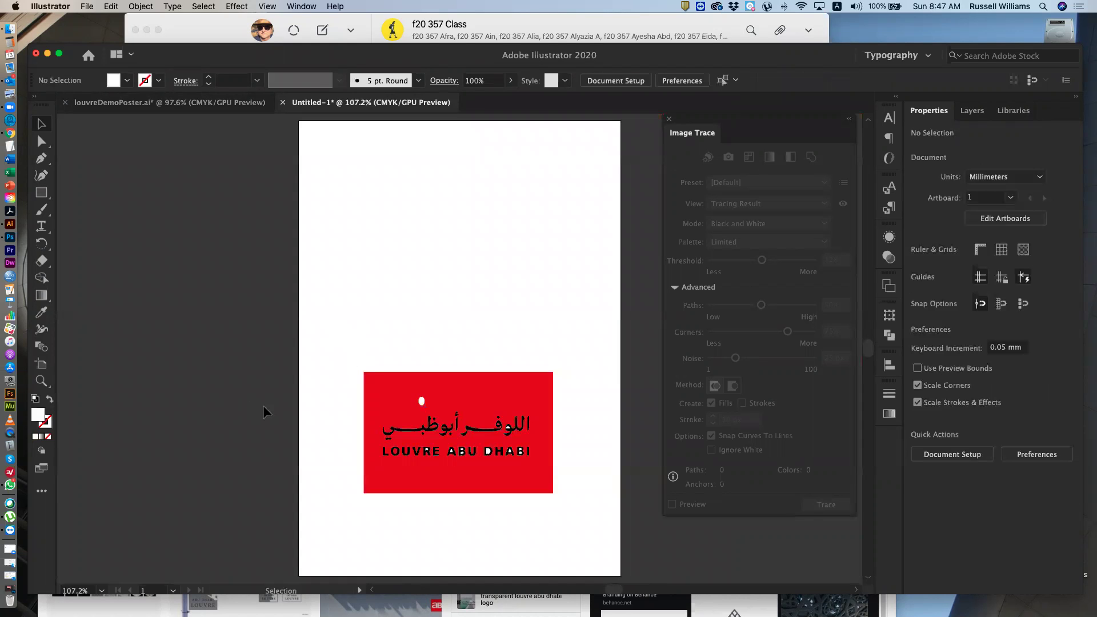
{"action": "left_click", "coordinate": [423, 403]}
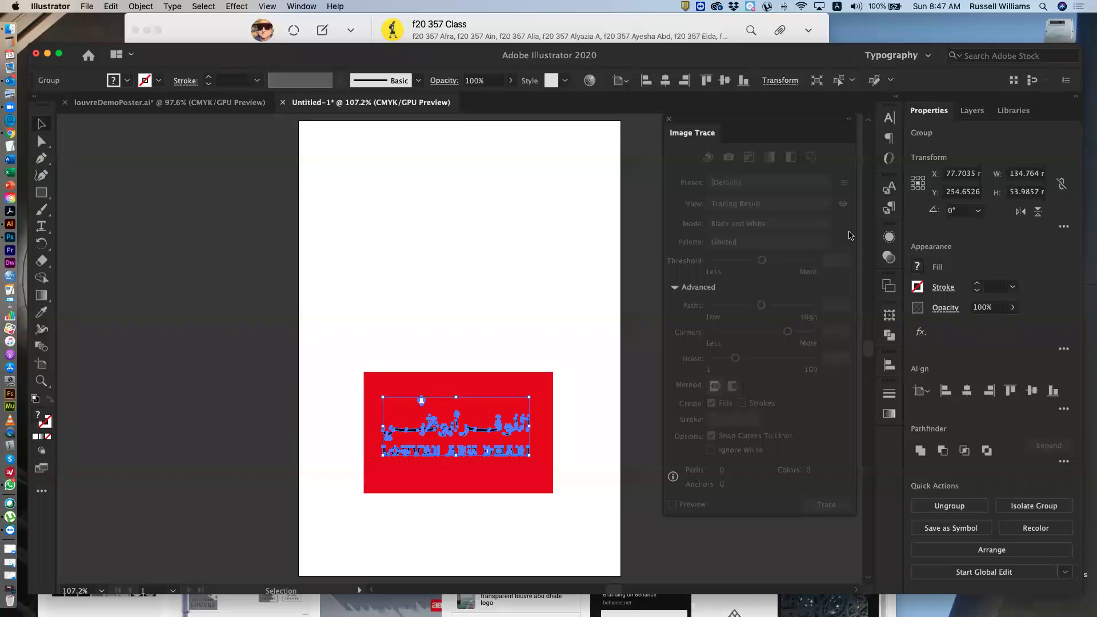
{"action": "left_click", "coordinate": [973, 112]}
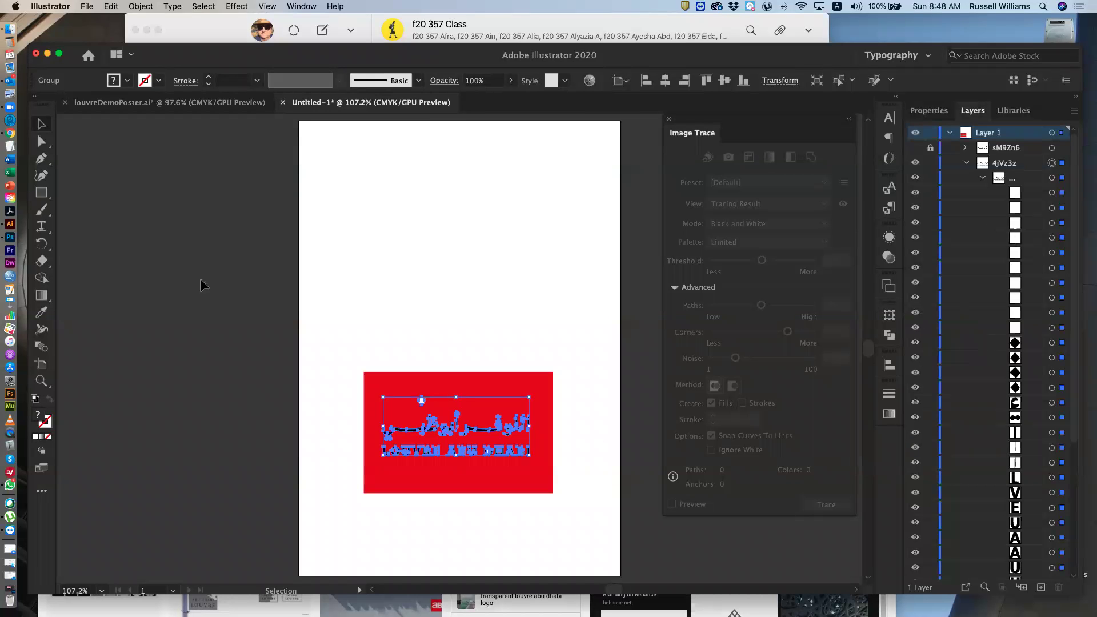
Step: Select the white oval's path and move it out of the 4jVz3z group, directly above that group in Layer 1
{"action": "left_click", "coordinate": [46, 142]}
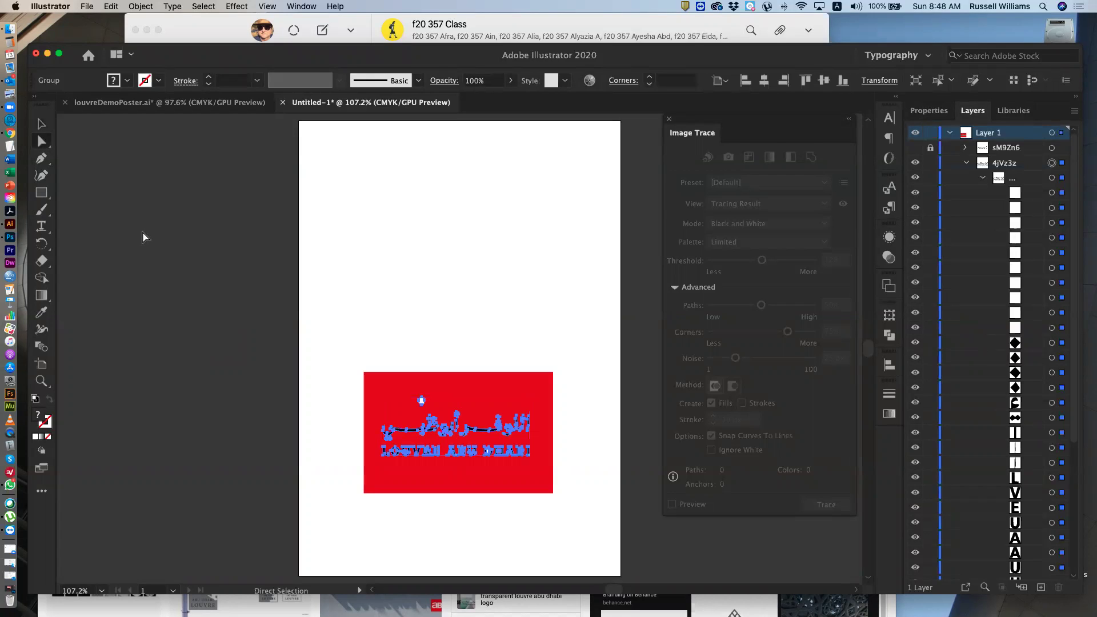
{"action": "left_click", "coordinate": [143, 236]}
{"action": "left_click", "coordinate": [458, 420]}
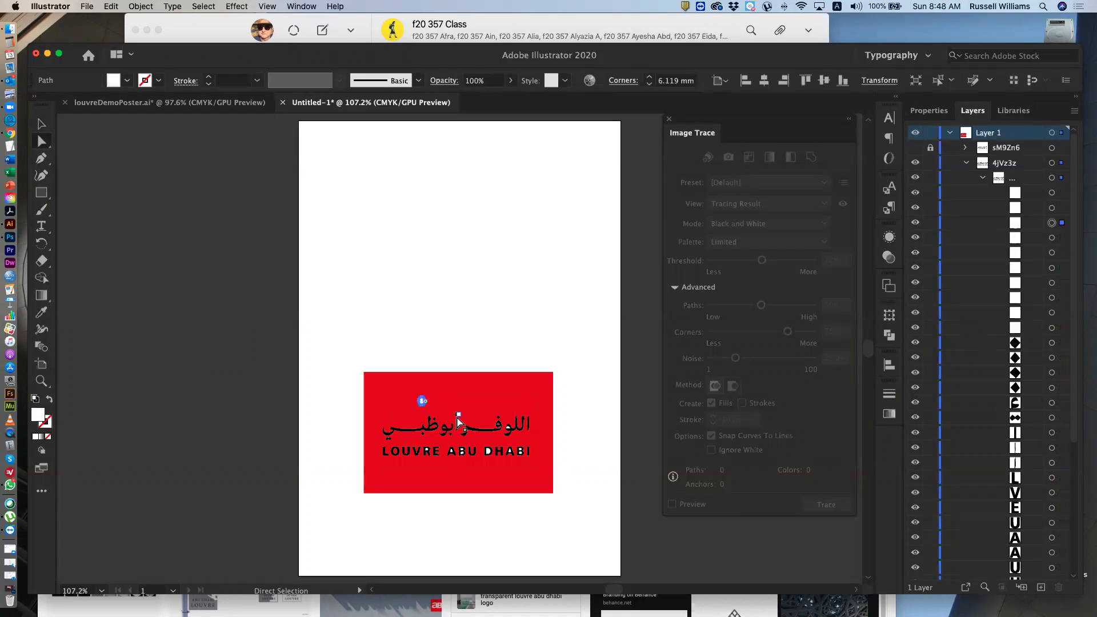
{"action": "left_click", "coordinate": [1033, 224]}
{"action": "left_click", "coordinate": [1033, 162]}
{"action": "left_click_drag", "start_coordinate": [1032, 161], "coordinate": [1032, 162]}
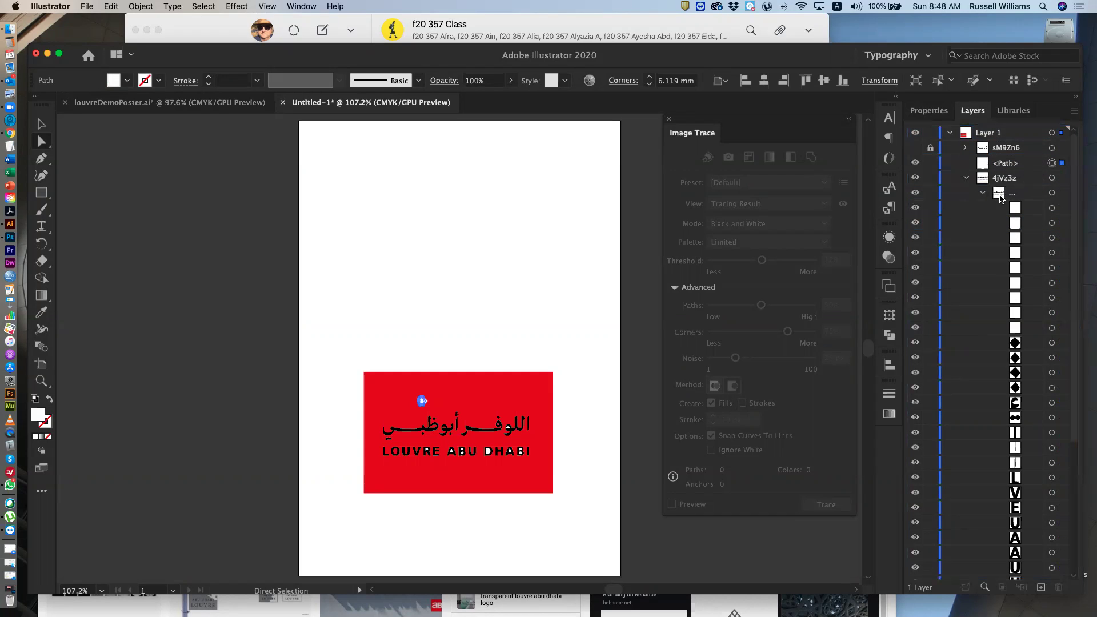
Step: Select the separated white oval above the Arabic lettering and delete it
{"action": "left_click", "coordinate": [183, 296]}
{"action": "left_click", "coordinate": [43, 126]}
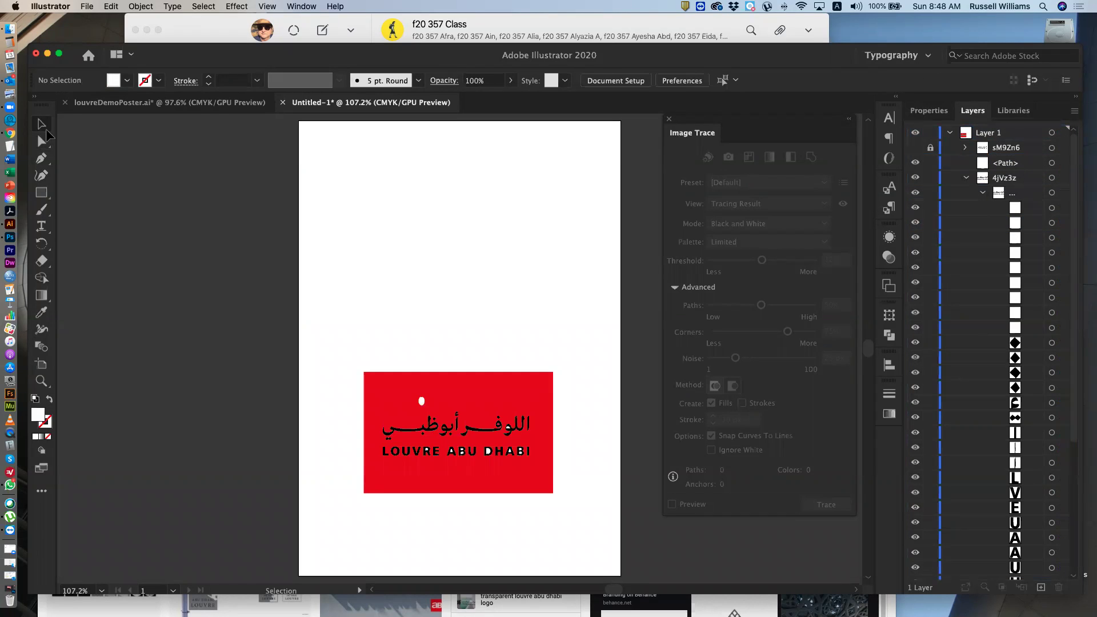
{"action": "left_click", "coordinate": [421, 401]}
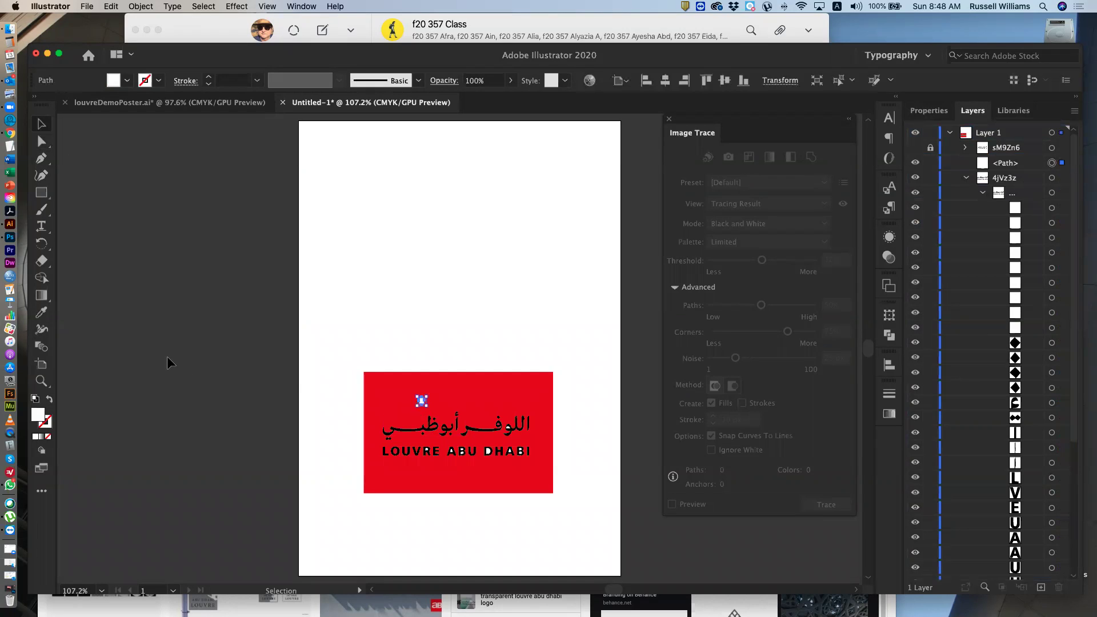
{"action": "key", "text": "Delete"}
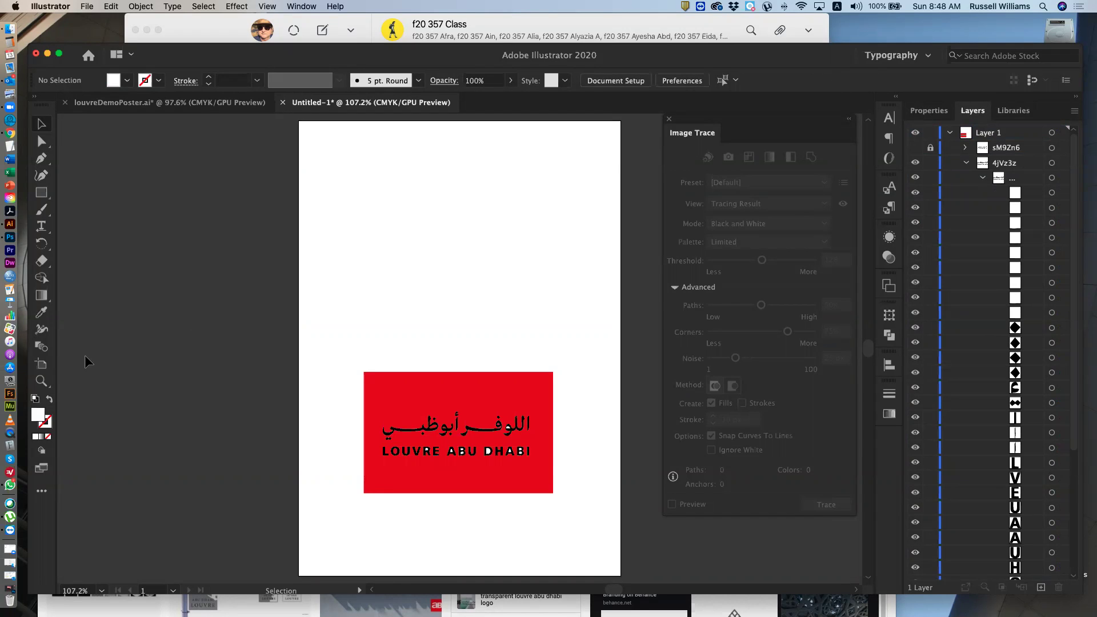
Step: Try to move the logo lettering, shifting the red background rectangle slightly downward instead
{"action": "left_click", "coordinate": [42, 381]}
{"action": "left_click_drag", "start_coordinate": [344, 353], "coordinate": [375, 412]}
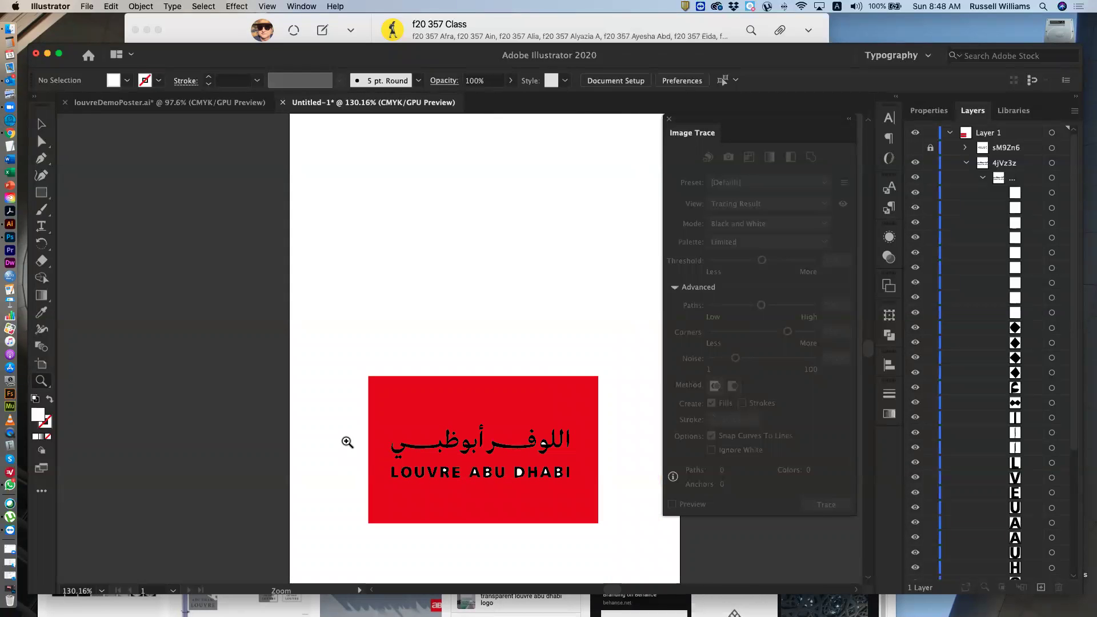
{"action": "key", "text": "v"}
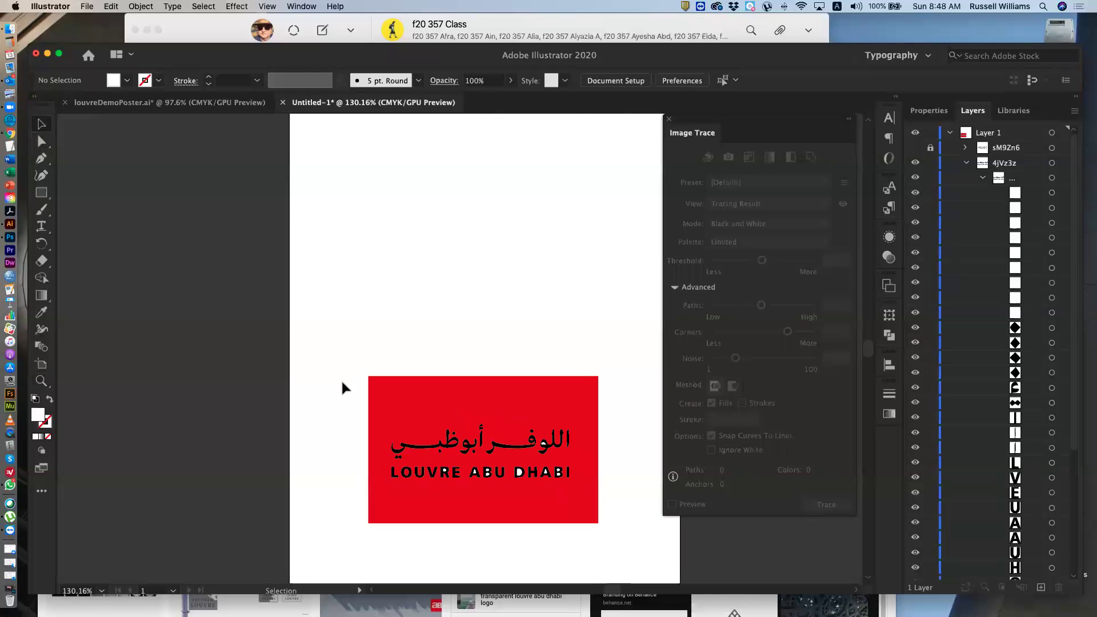
{"action": "mouse_move", "coordinate": [477, 440]}
{"action": "left_mouse_down"}
{"action": "mouse_move", "coordinate": [379, 391]}
{"action": "mouse_move", "coordinate": [464, 433]}
{"action": "left_mouse_up"}
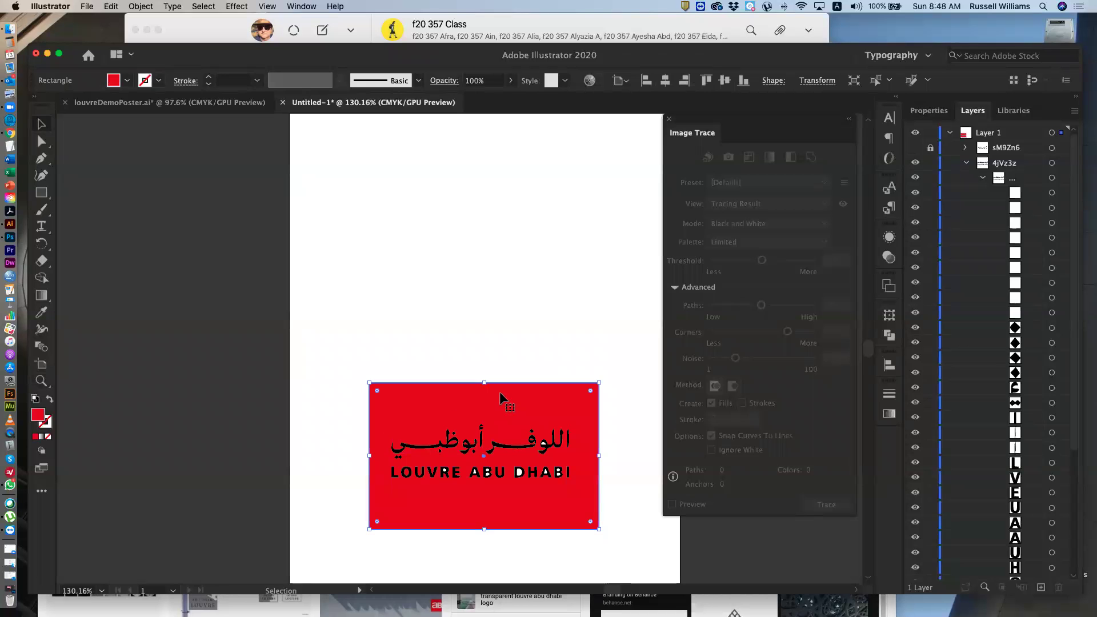
Step: Undo the rectangle move, oval deletion and earlier path edits back to the logo with its white background, and deselect everything
{"action": "key", "text": "a"}
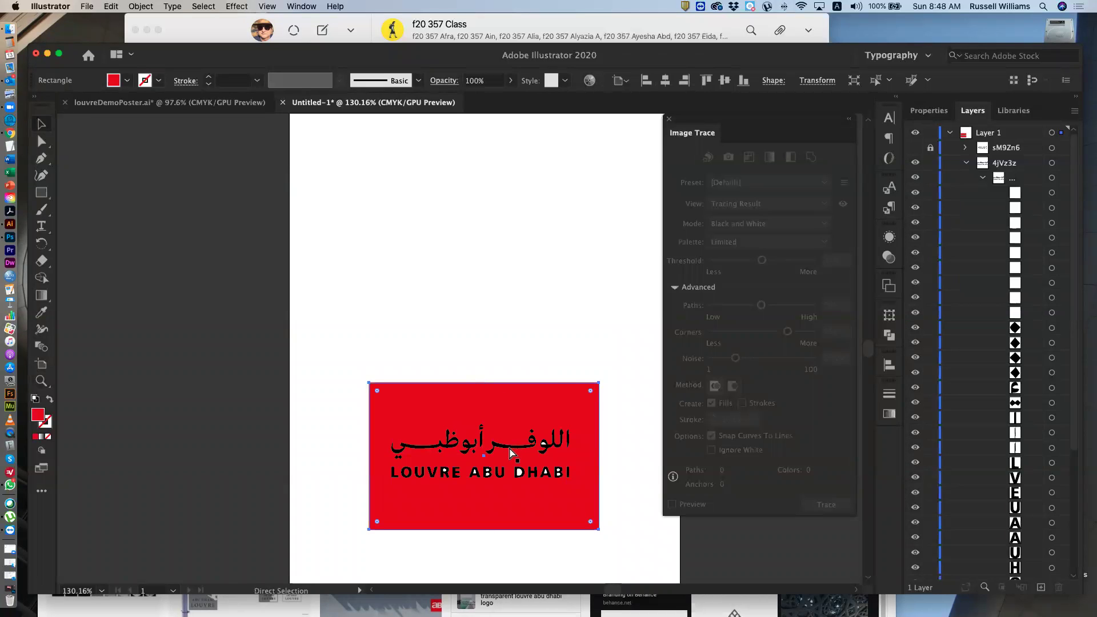
{"action": "key", "text": "super+z"}
{"action": "key", "text": "super+z"}
{"action": "key", "text": "super+z"}
{"action": "key", "text": "super+z"}
{"action": "key", "text": "super+z"}
{"action": "key", "text": "super+z"}
{"action": "key", "text": "super+z"}
{"action": "key", "text": "super+z"}
{"action": "key", "text": "v"}
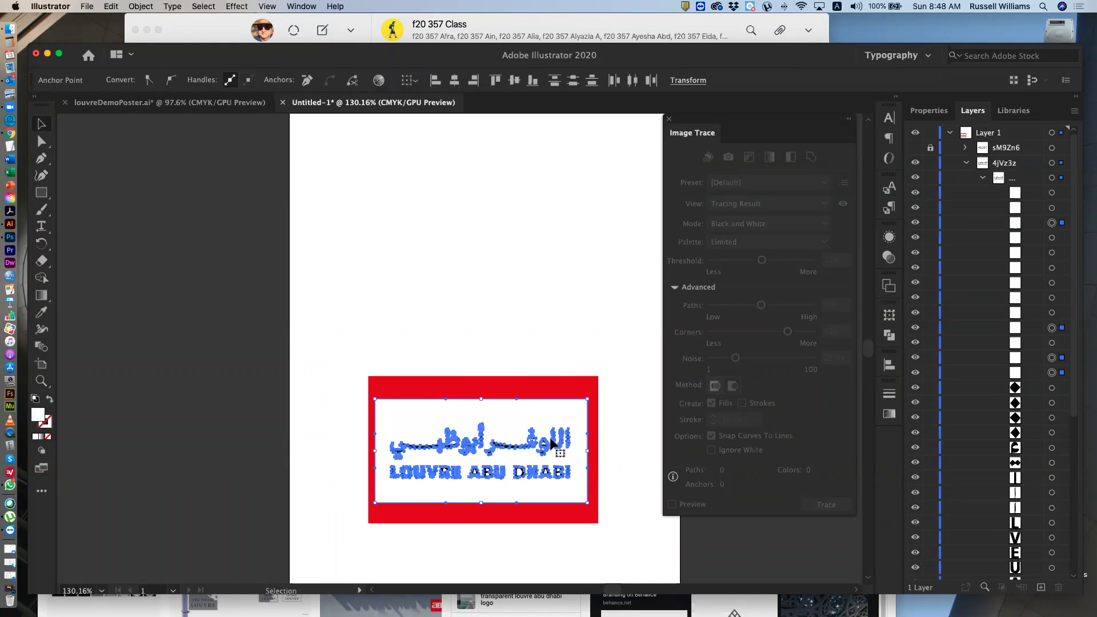
{"action": "left_click", "coordinate": [127, 252]}
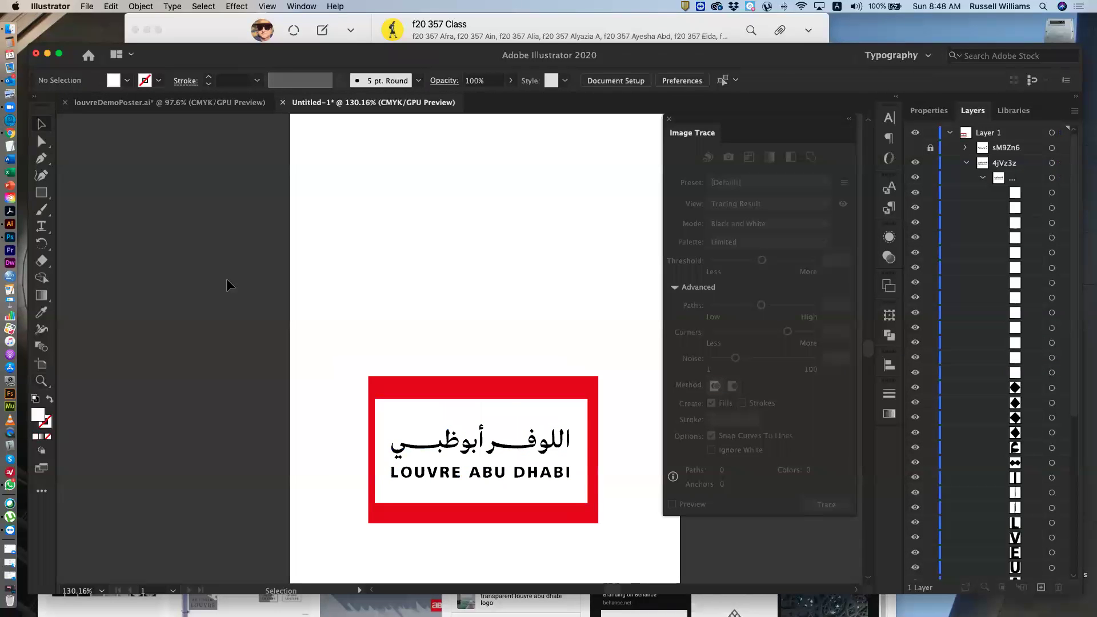
Step: Select the restored logo group, examine the anchor points of its Arabic and English lettering up close, and deselect it
{"action": "left_click", "coordinate": [412, 415]}
{"action": "key", "text": "a"}
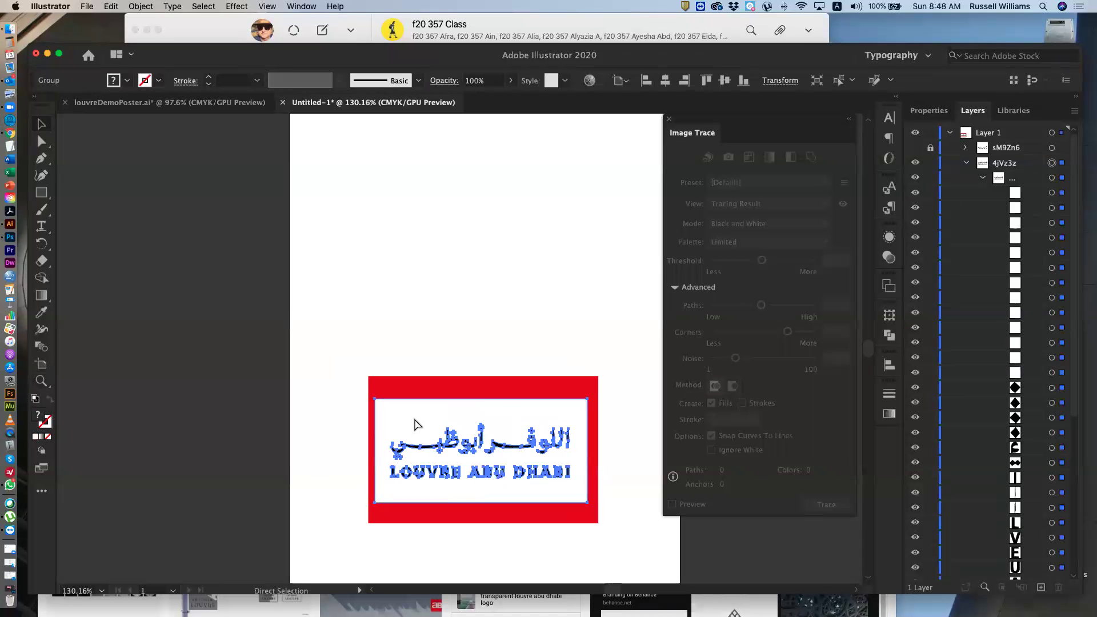
{"action": "key", "text": "super+equal"}
{"action": "key", "text": "super+equal"}
{"action": "key", "text": "super+equal"}
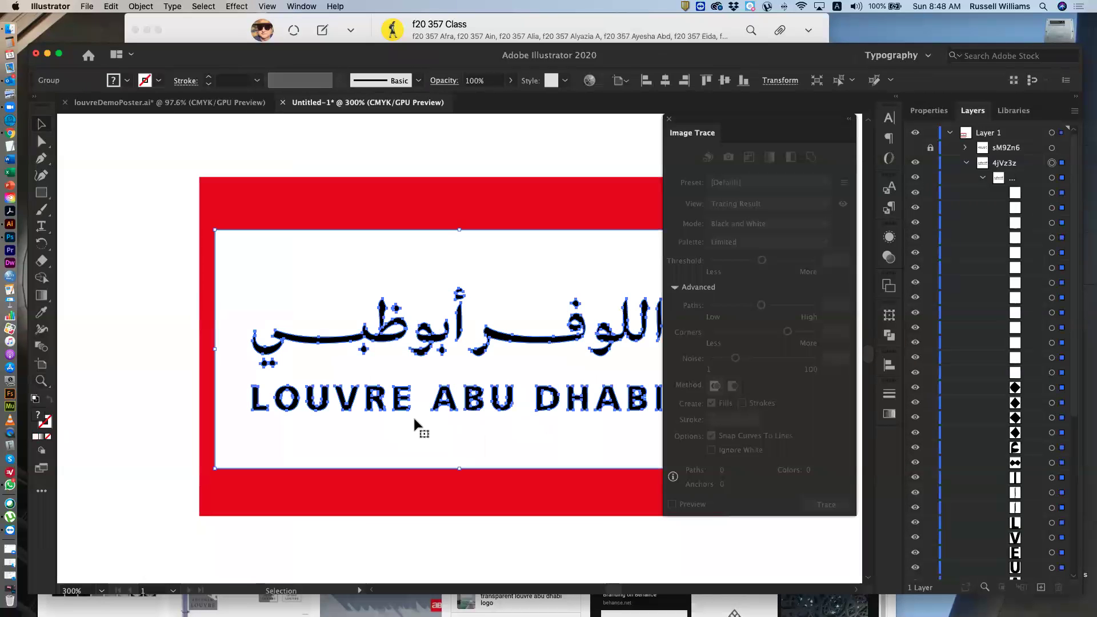
{"action": "scroll", "coordinate": [437, 419], "scroll_direction": "right", "scroll_amount": 5}
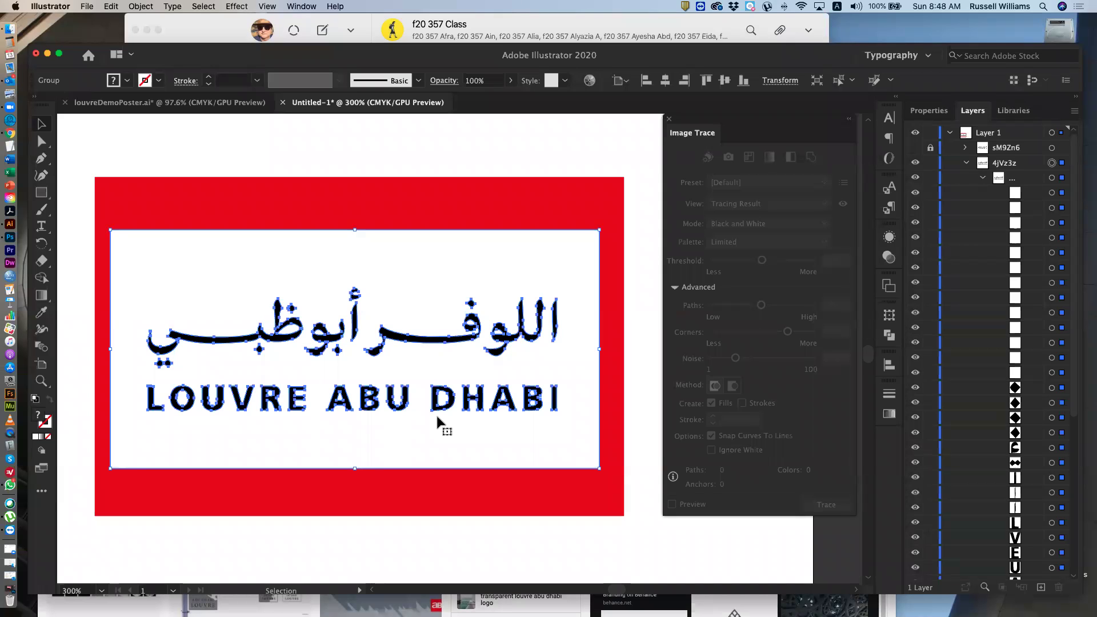
{"action": "key", "text": "super+0"}
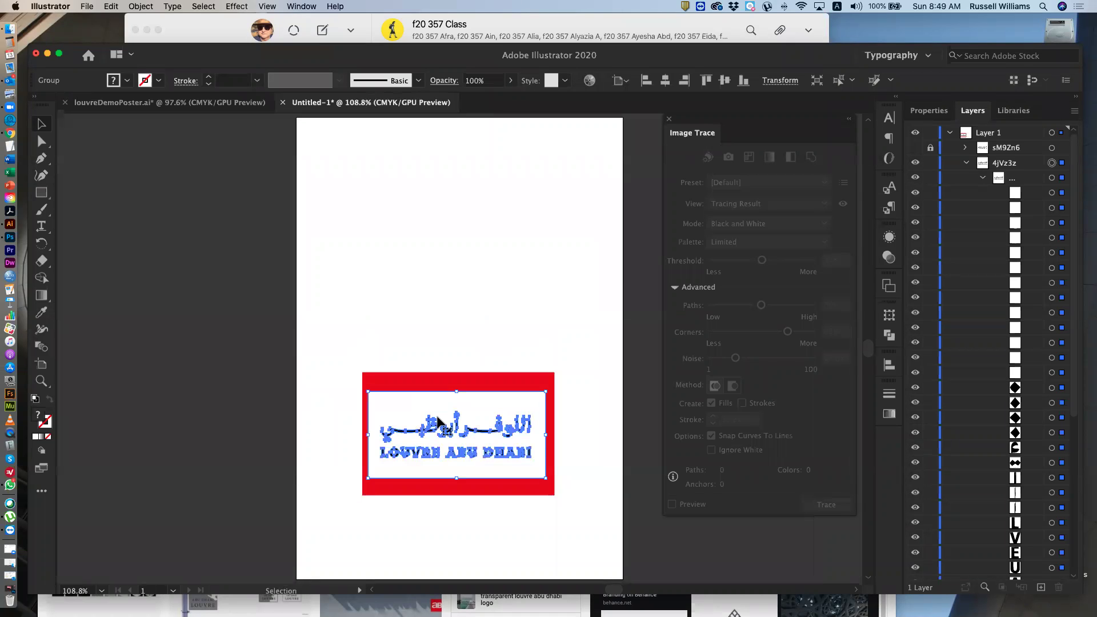
{"action": "left_click", "coordinate": [261, 446]}
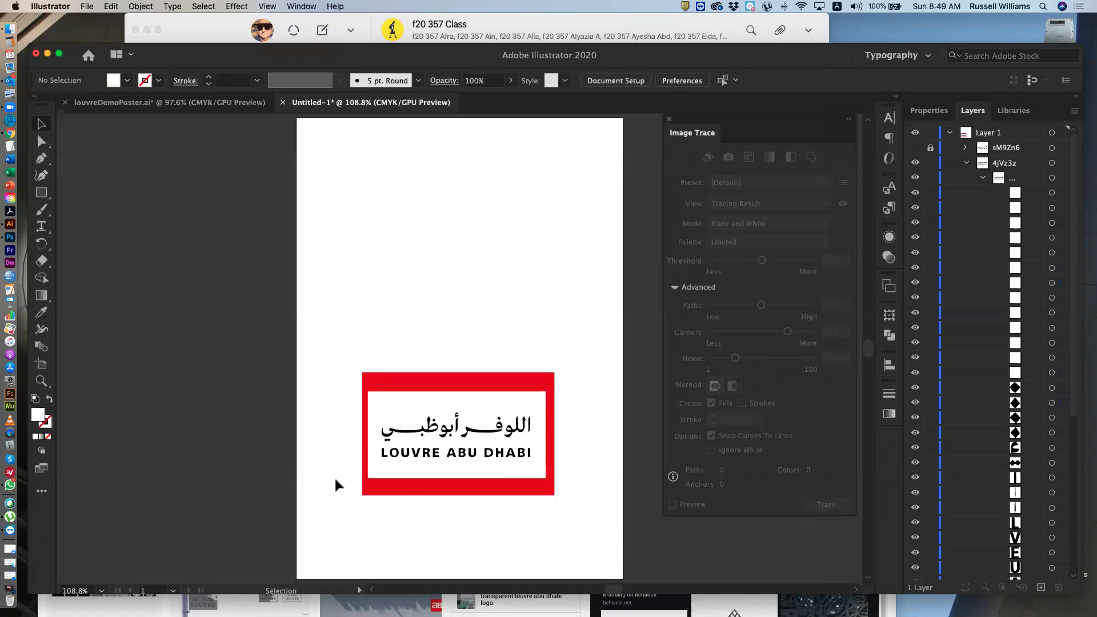
Step: Select only the white background compound path of the logo with the Direct Selection tool
{"action": "left_click", "coordinate": [491, 460]}
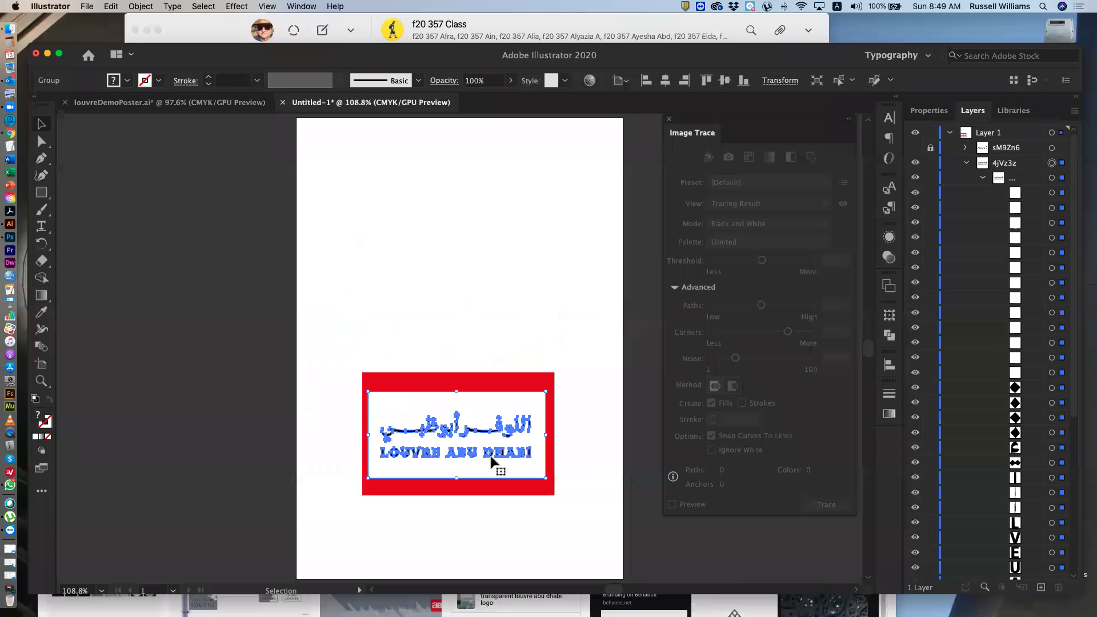
{"action": "key", "text": "a"}
{"action": "key", "text": "super+equal"}
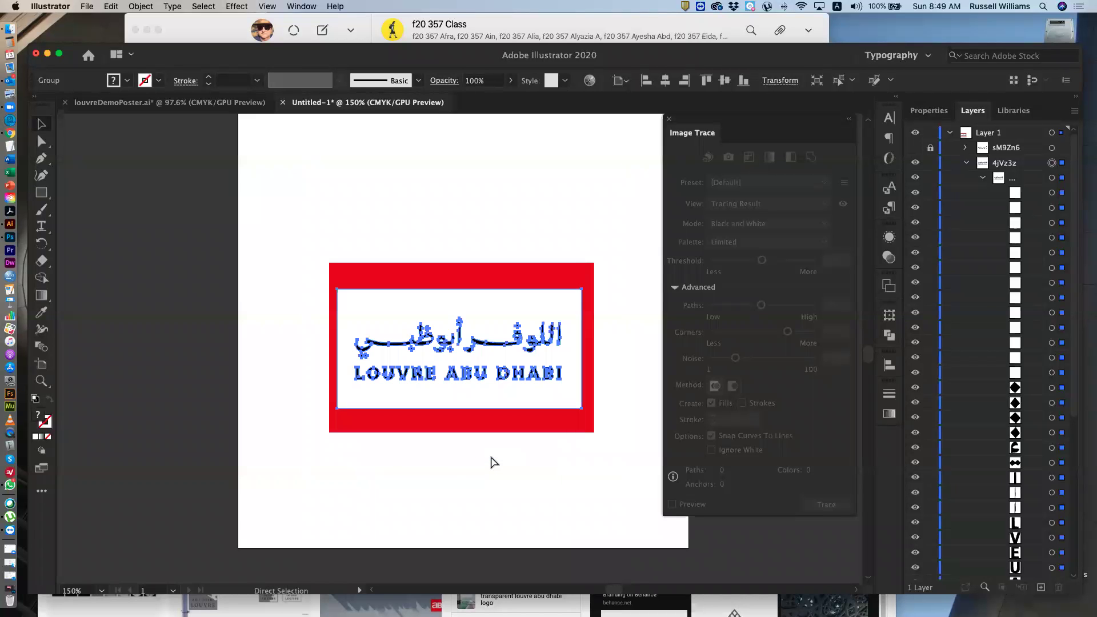
{"action": "key", "text": "super+equal"}
{"action": "key", "text": "super+equal"}
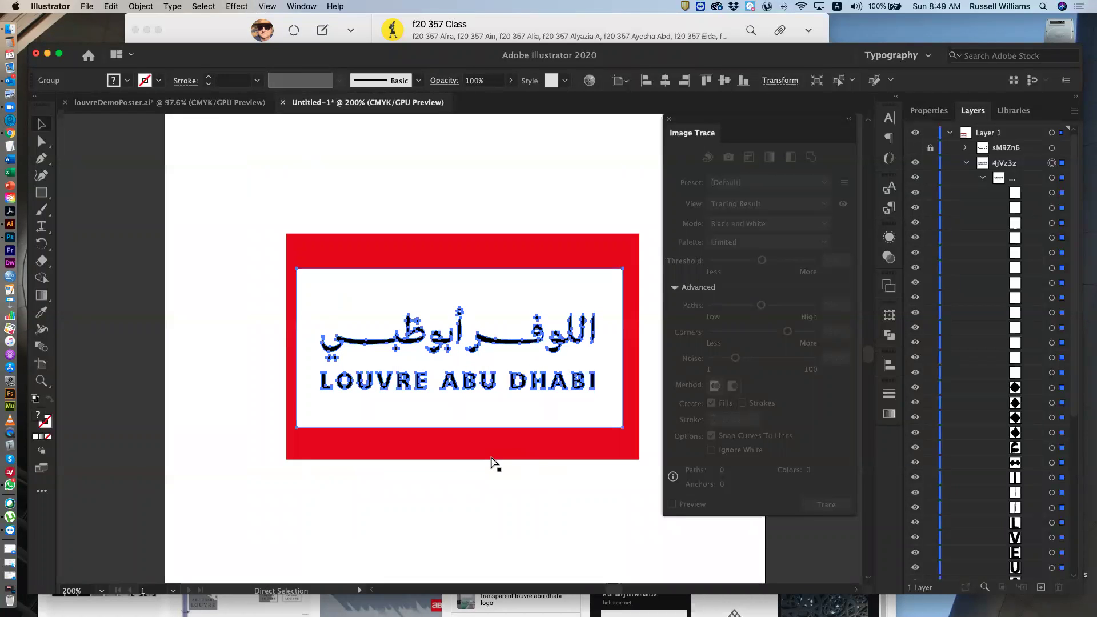
{"action": "key", "text": "v"}
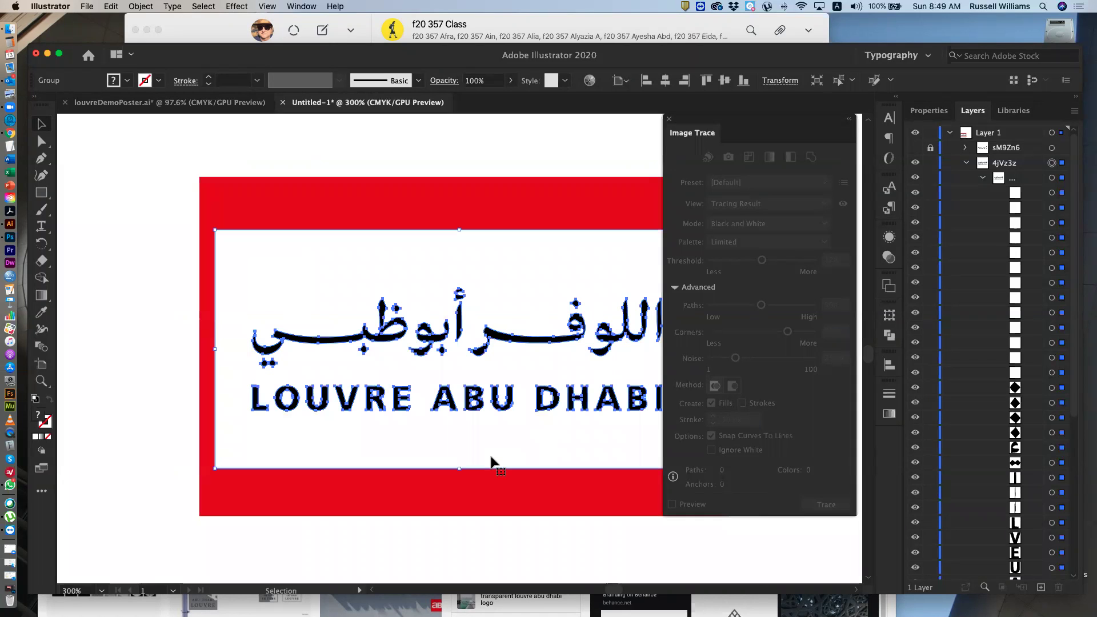
{"action": "scroll", "coordinate": [486, 460], "scroll_direction": "right", "scroll_amount": 5}
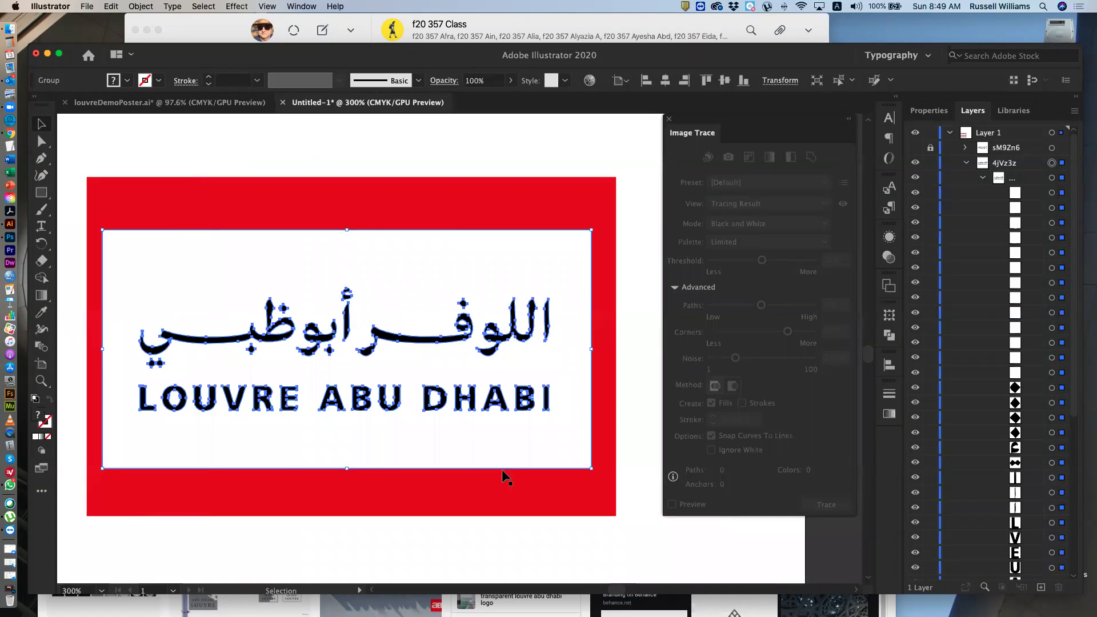
{"action": "left_click", "coordinate": [41, 142]}
{"action": "left_click", "coordinate": [109, 158]}
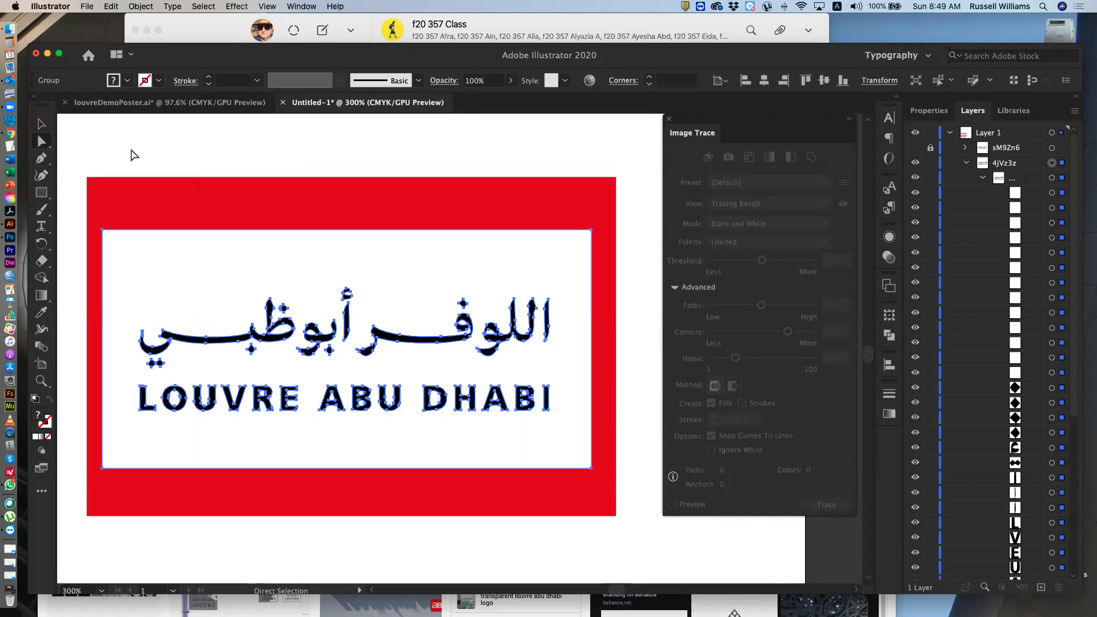
{"action": "left_click", "coordinate": [173, 293]}
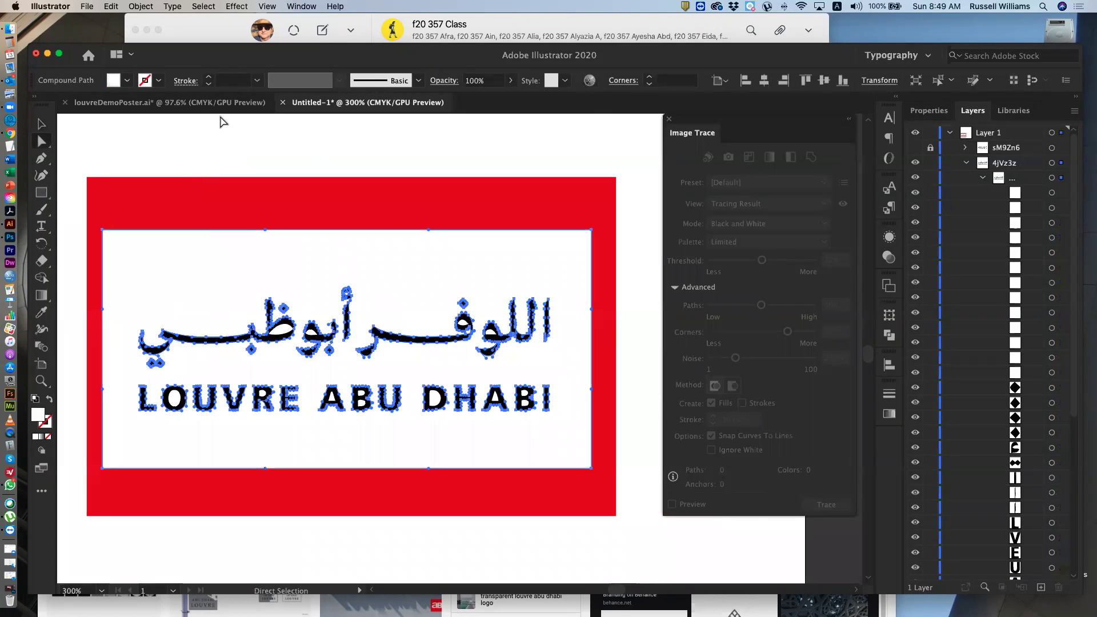
Step: Extend the selection to every path with the same white fill color and delete them all
{"action": "left_click", "coordinate": [205, 6]}
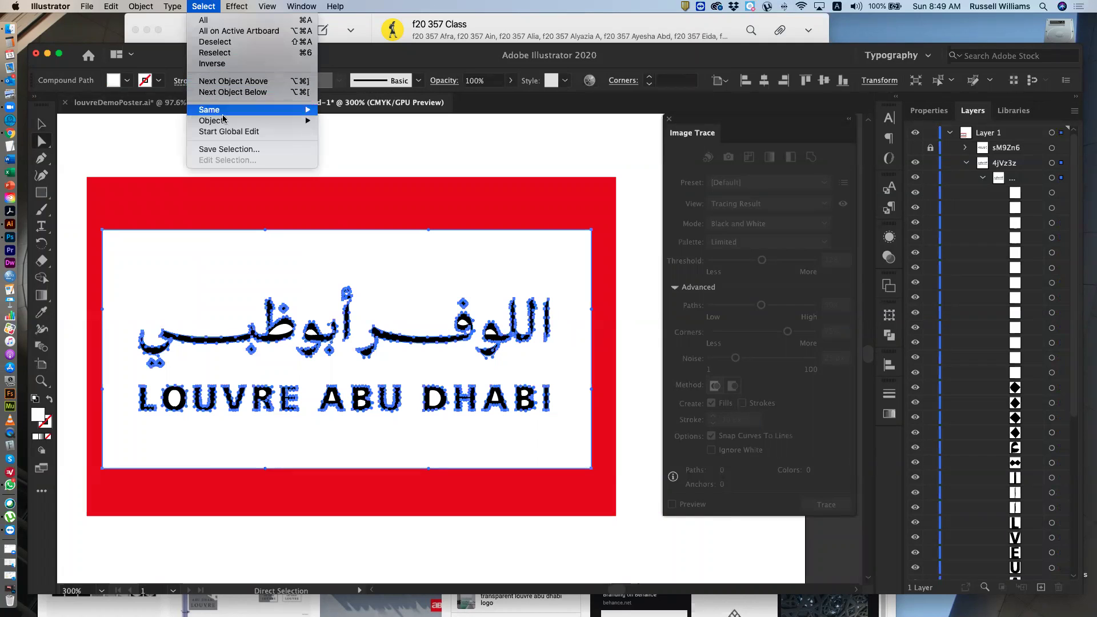
{"action": "mouse_move", "coordinate": [227, 114]}
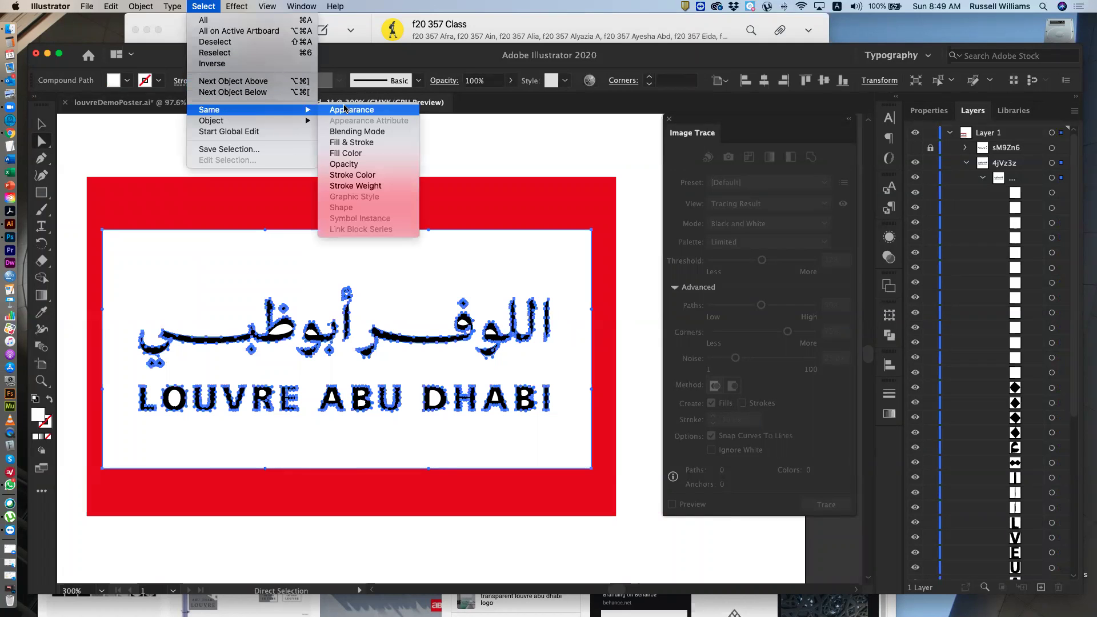
{"action": "left_click", "coordinate": [357, 154]}
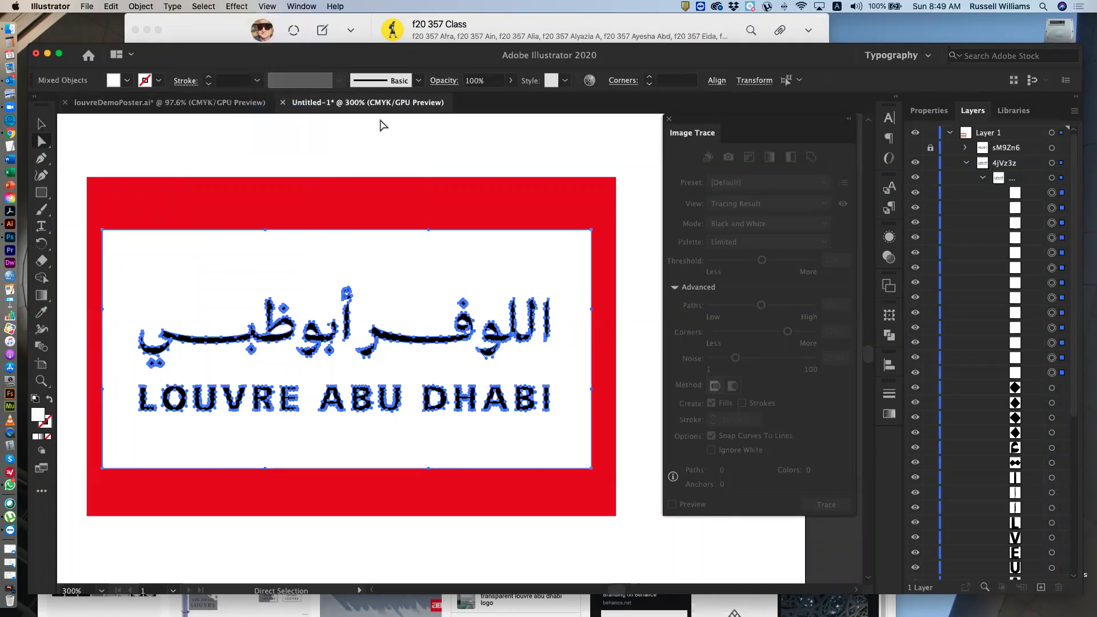
{"action": "key", "text": "Delete"}
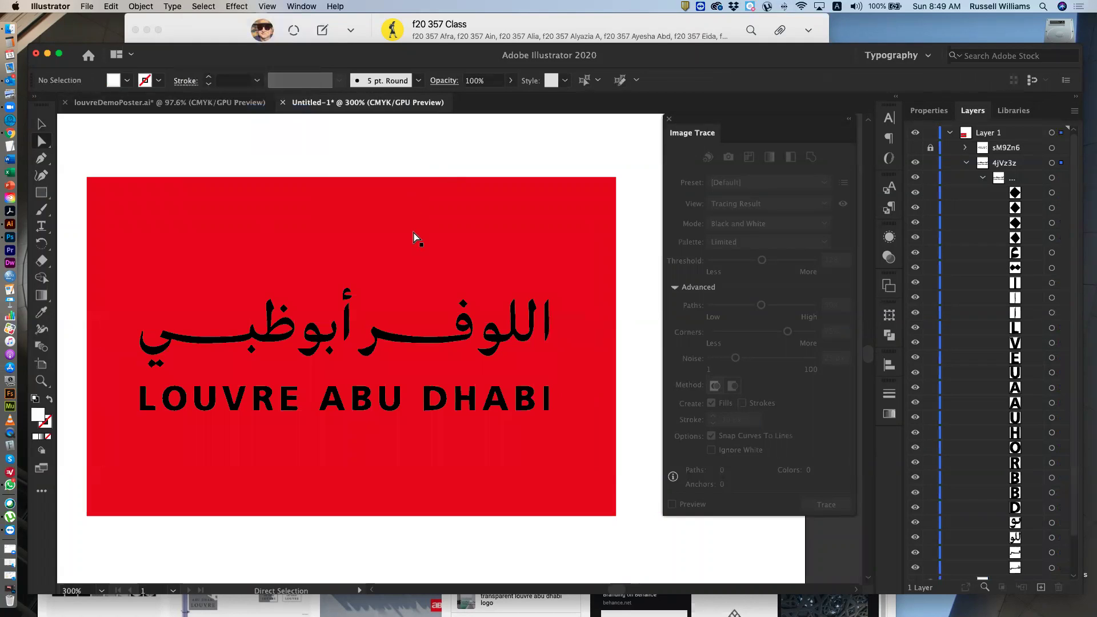
Step: Delete the red background rectangle behind the black lettering and paste the clipboard artwork into the document
{"action": "left_click", "coordinate": [415, 236]}
{"action": "key", "text": "Delete"}
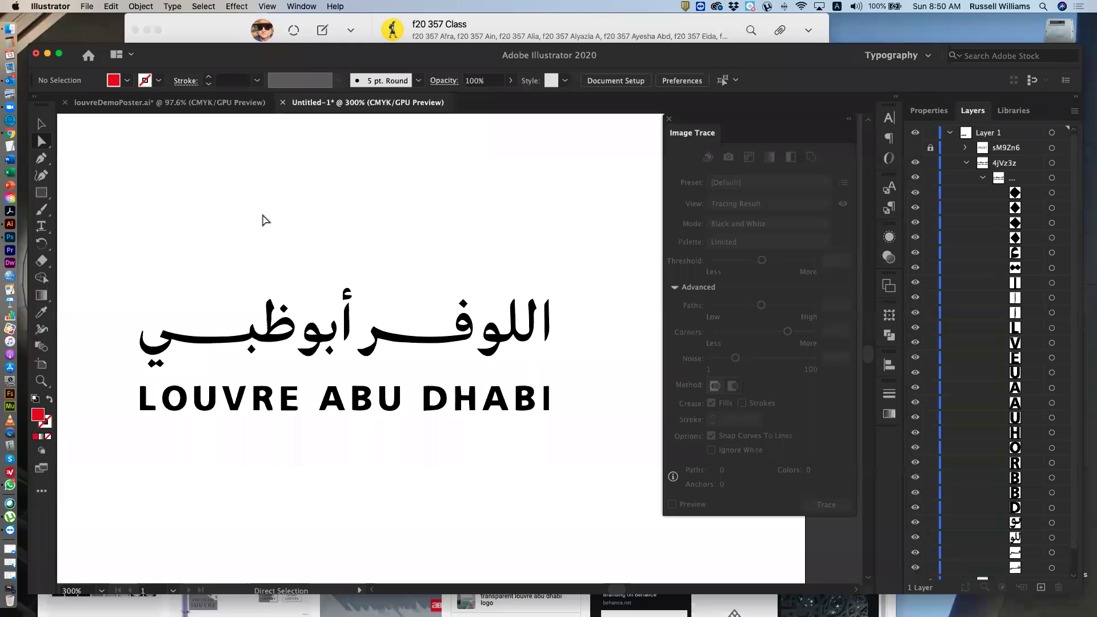
{"action": "scroll", "coordinate": [275, 216], "scroll_direction": "up", "scroll_amount": 5}
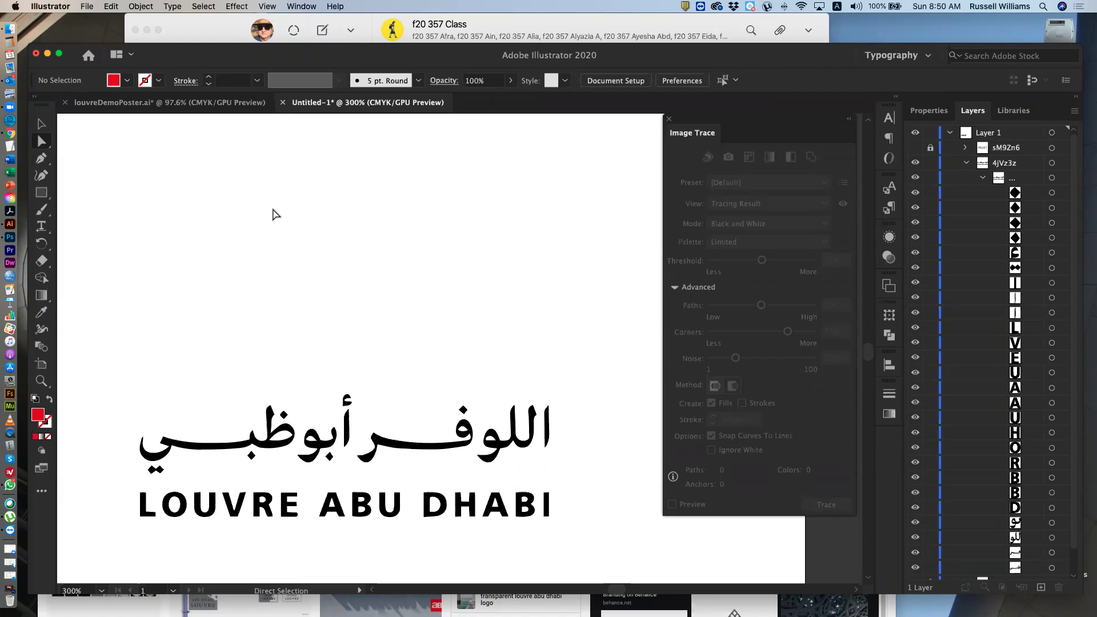
{"action": "key", "text": "v"}
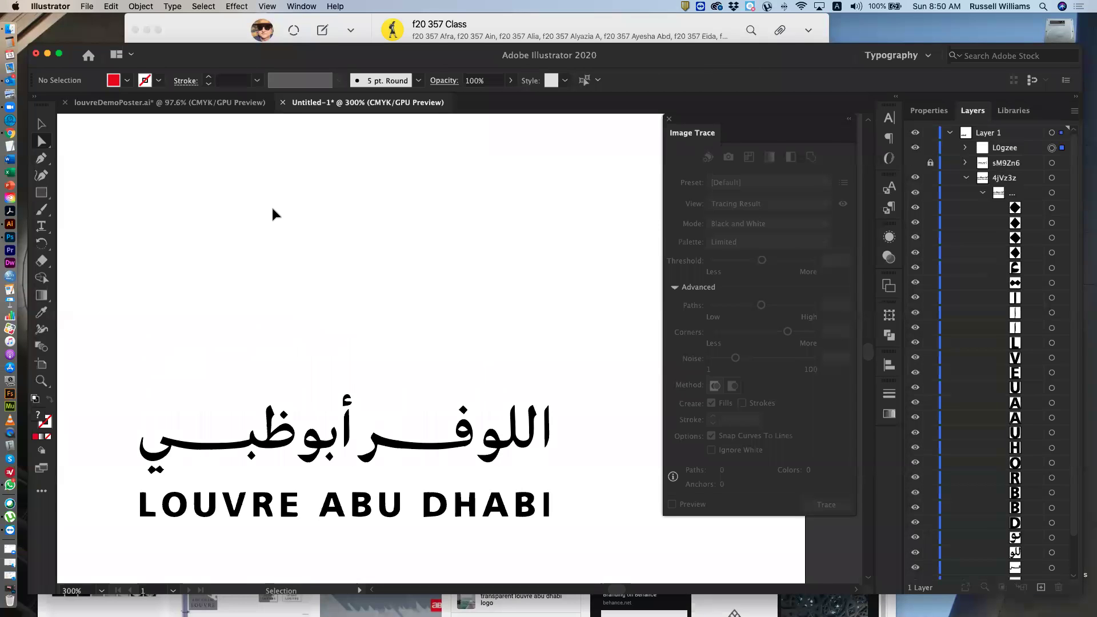
Step: Paste the Louvre Abu Dhabi logo image and place it directly above the existing traced logo
{"action": "key", "text": "super+v"}
{"action": "left_click", "coordinate": [41, 124]}
{"action": "left_click_drag", "start_coordinate": [469, 355], "coordinate": [362, 271]}
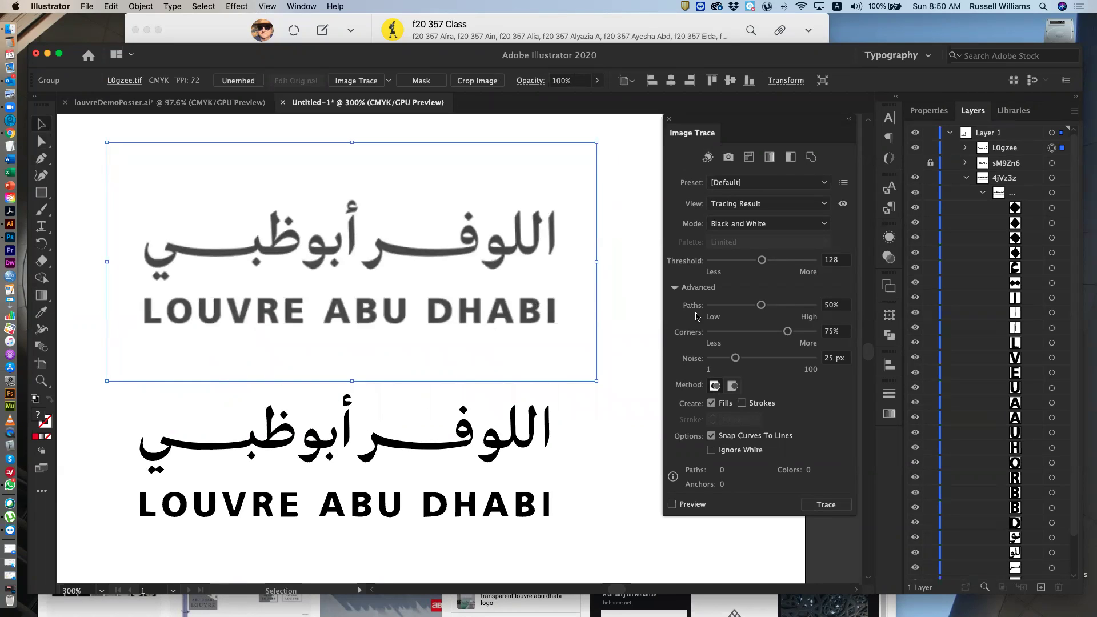
Step: Image-trace the pasted logo in black and white with Paths at 100%, and expand the result into vector shapes
{"action": "left_click", "coordinate": [673, 504]}
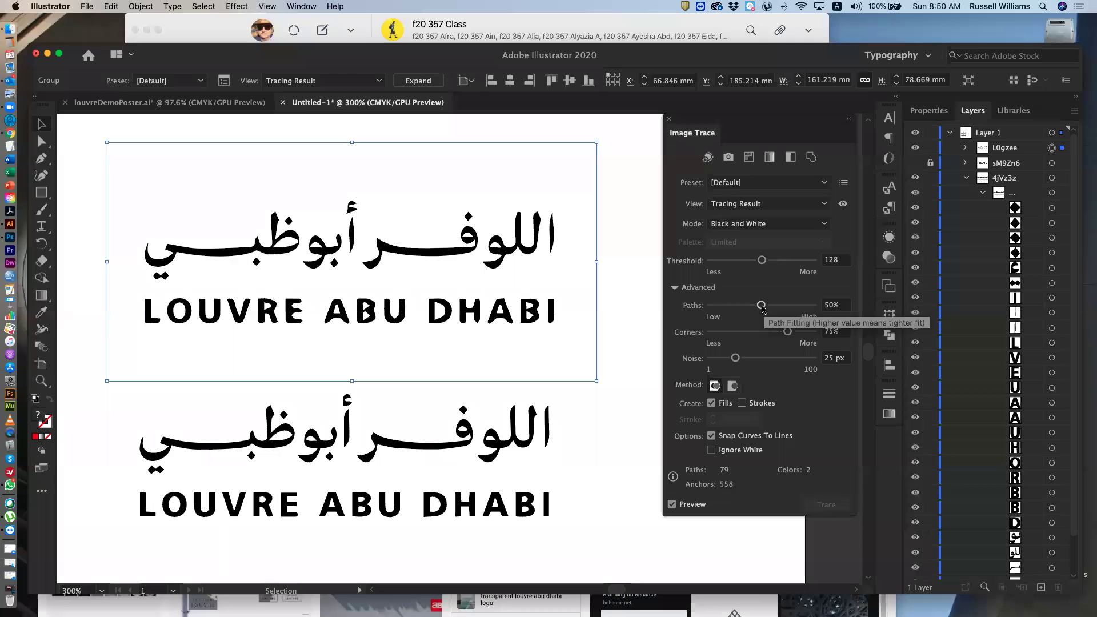
{"action": "left_click_drag", "start_coordinate": [762, 306], "coordinate": [814, 306]}
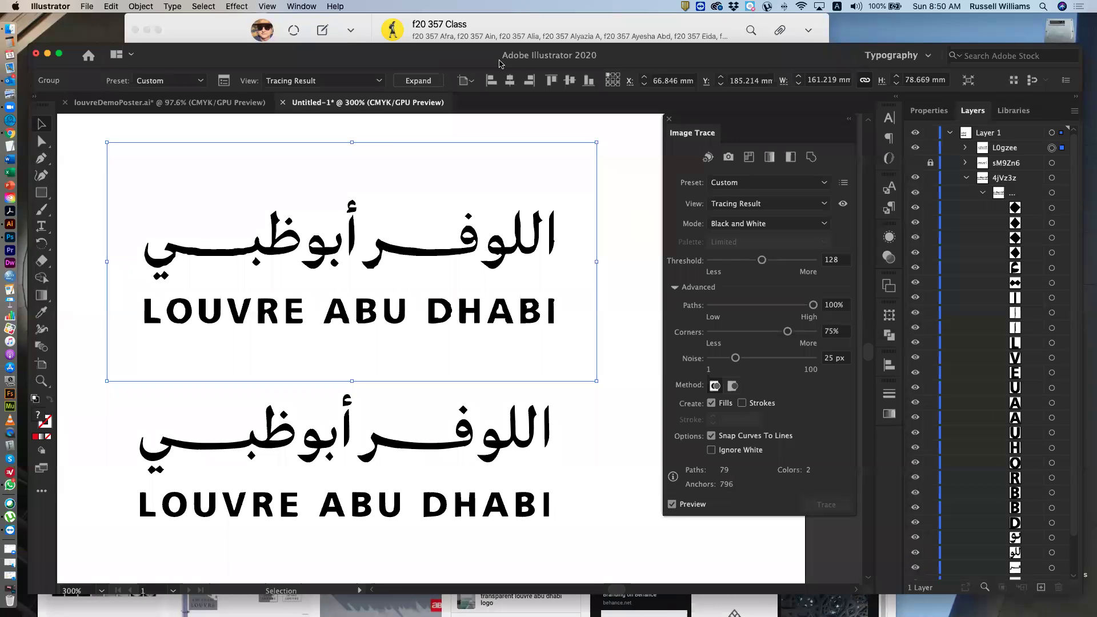
{"action": "left_click", "coordinate": [430, 83]}
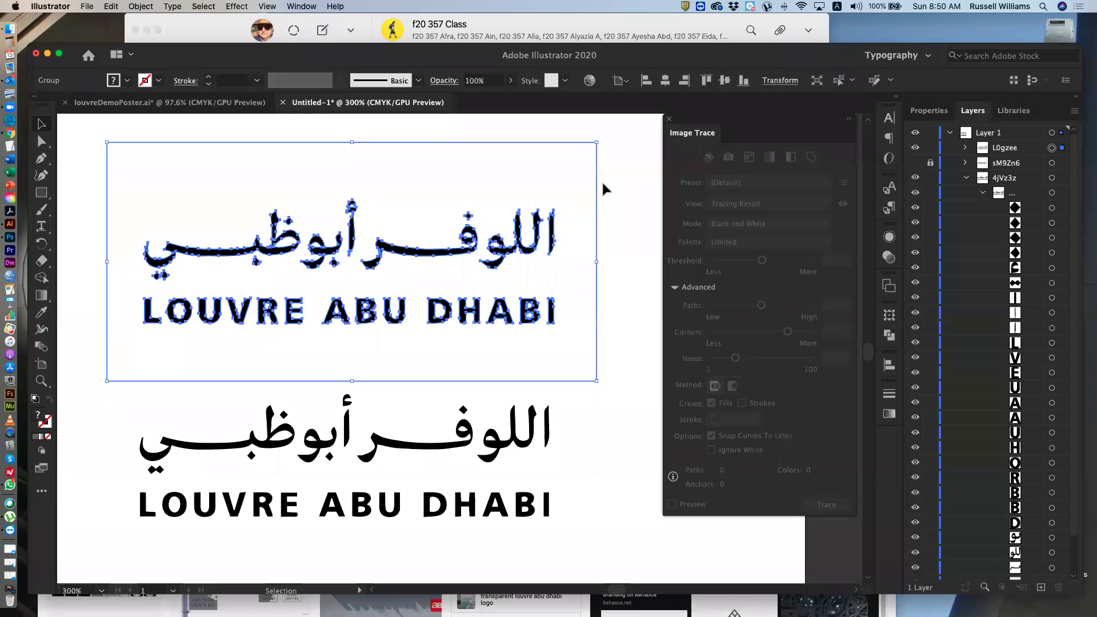
{"action": "left_click", "coordinate": [621, 176]}
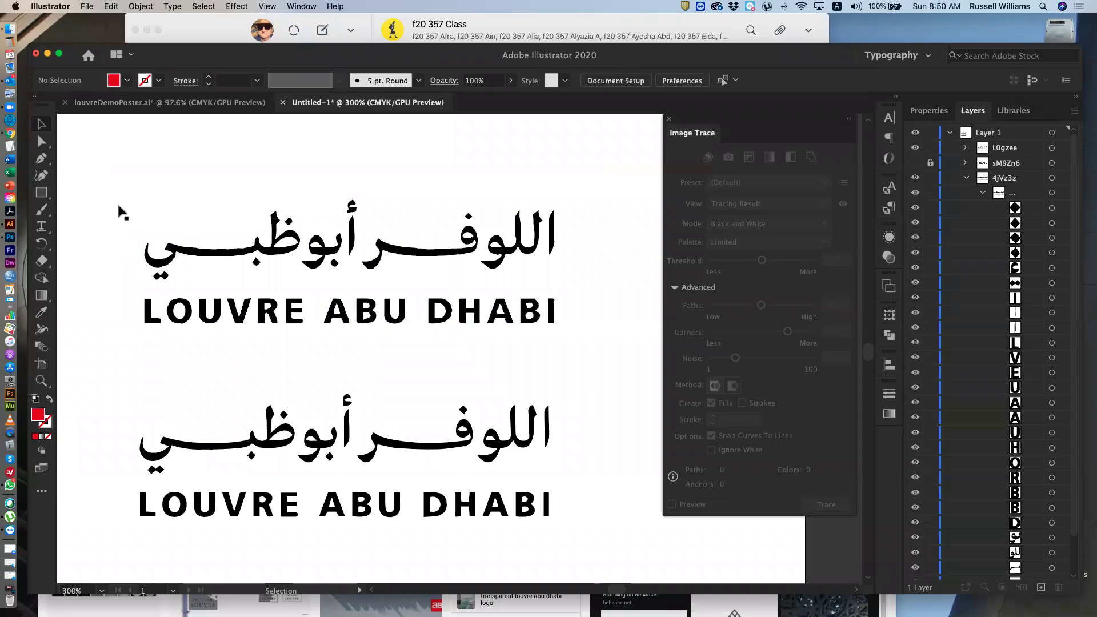
Step: Select the anchor points across the upper logo's Arabic and English lettering below the hamza, and clear them along with the leftover fragments
{"action": "left_click", "coordinate": [41, 142]}
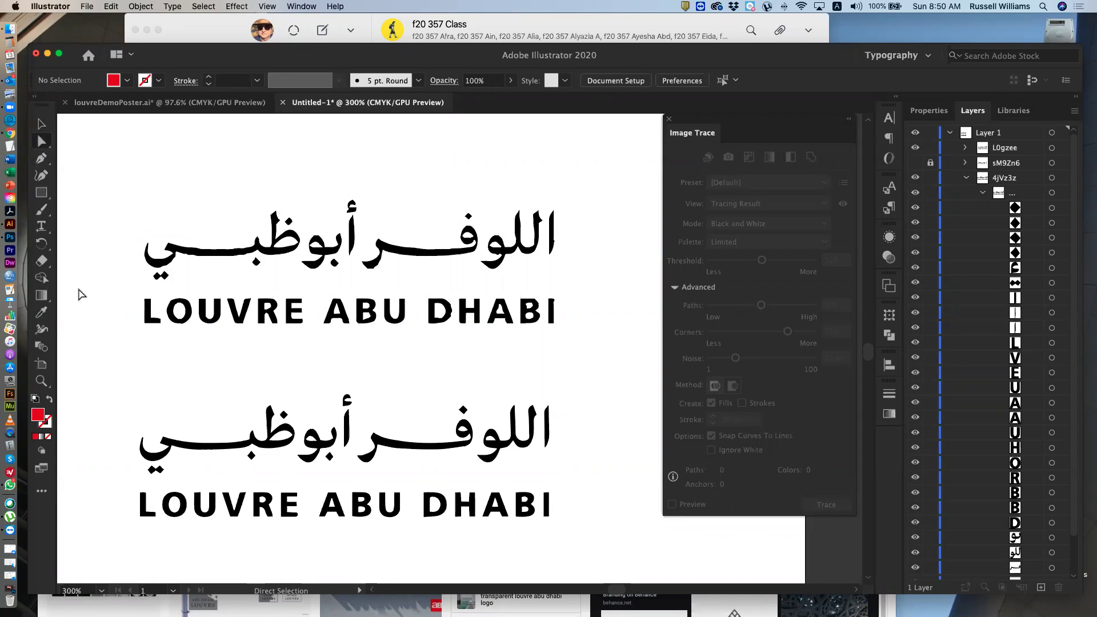
{"action": "mouse_move", "coordinate": [69, 236]}
{"action": "left_mouse_down"}
{"action": "mouse_move", "coordinate": [362, 300]}
{"action": "mouse_move", "coordinate": [603, 328]}
{"action": "left_mouse_up"}
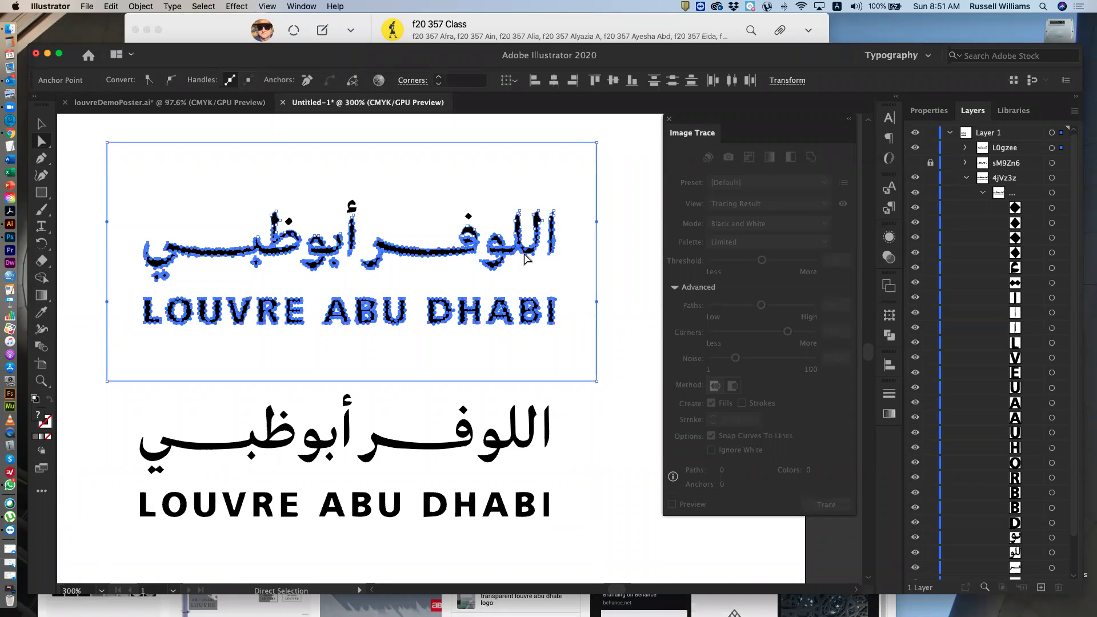
{"action": "left_click", "coordinate": [108, 6]}
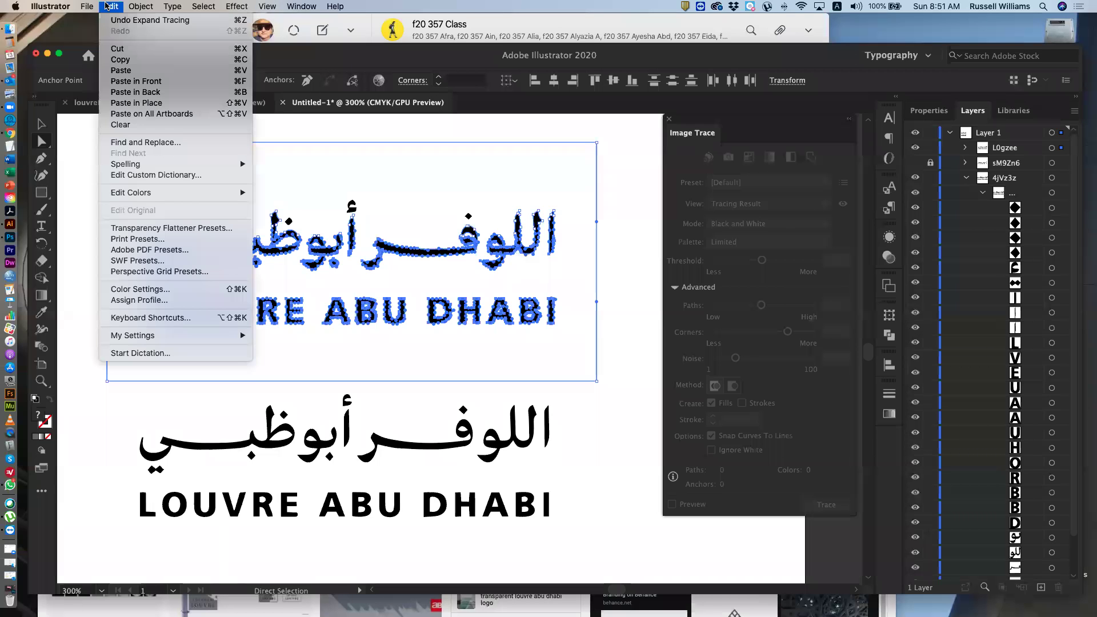
{"action": "left_click", "coordinate": [138, 125]}
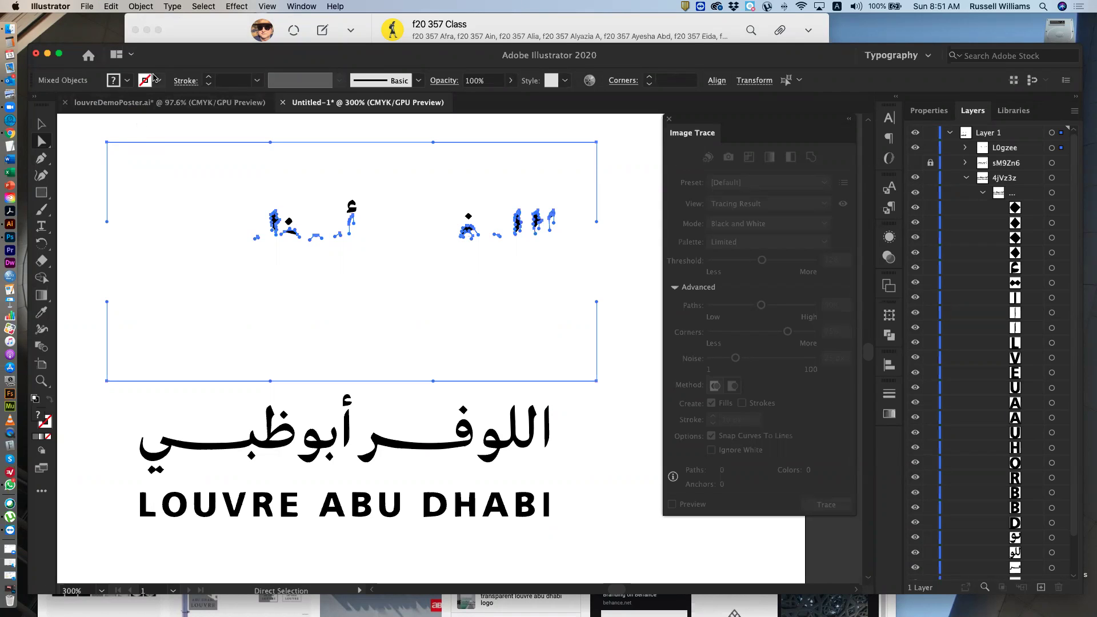
{"action": "left_click", "coordinate": [109, 7]}
{"action": "left_click", "coordinate": [108, 7]}
{"action": "left_click", "coordinate": [108, 6]}
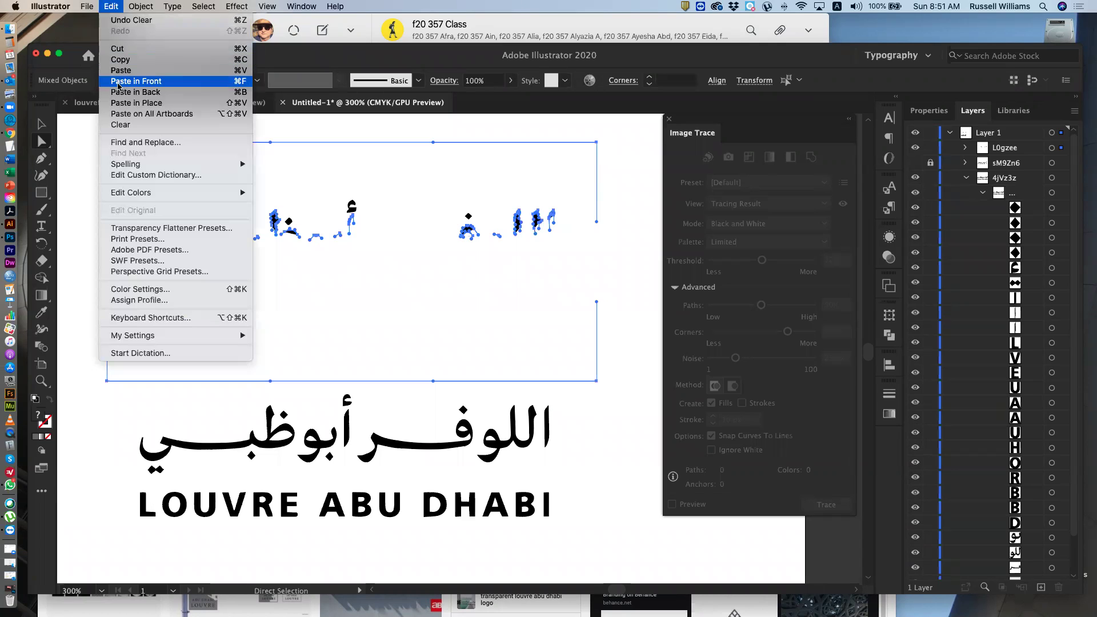
{"action": "left_click", "coordinate": [123, 125]}
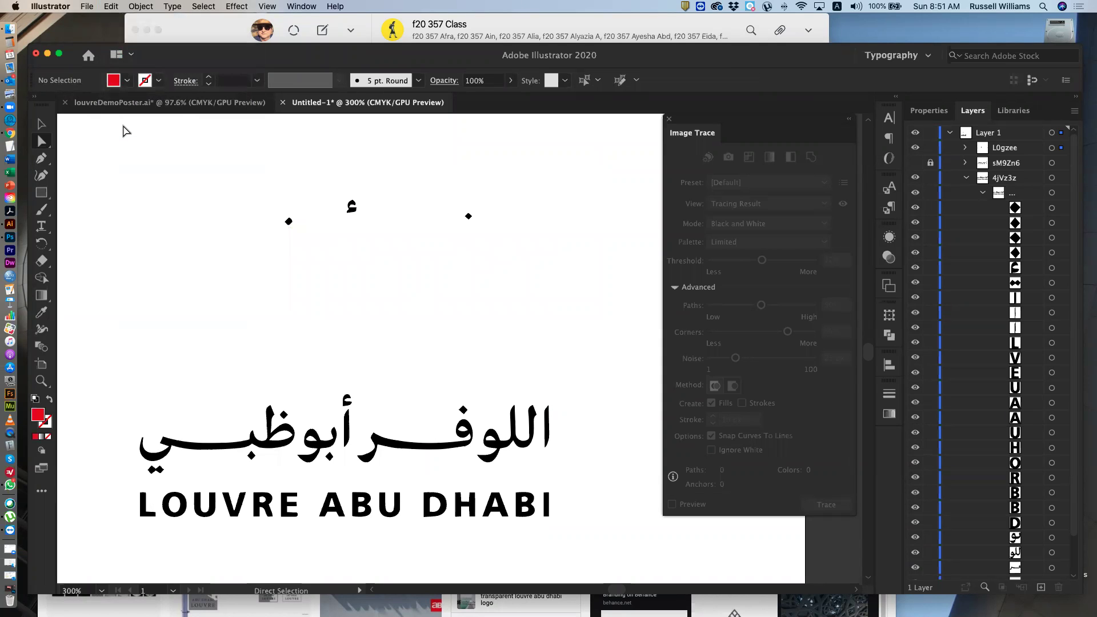
Step: Delete the two black diamond dots on either side of the upper hamza
{"action": "left_click", "coordinate": [289, 223]}
{"action": "key", "text": "Delete"}
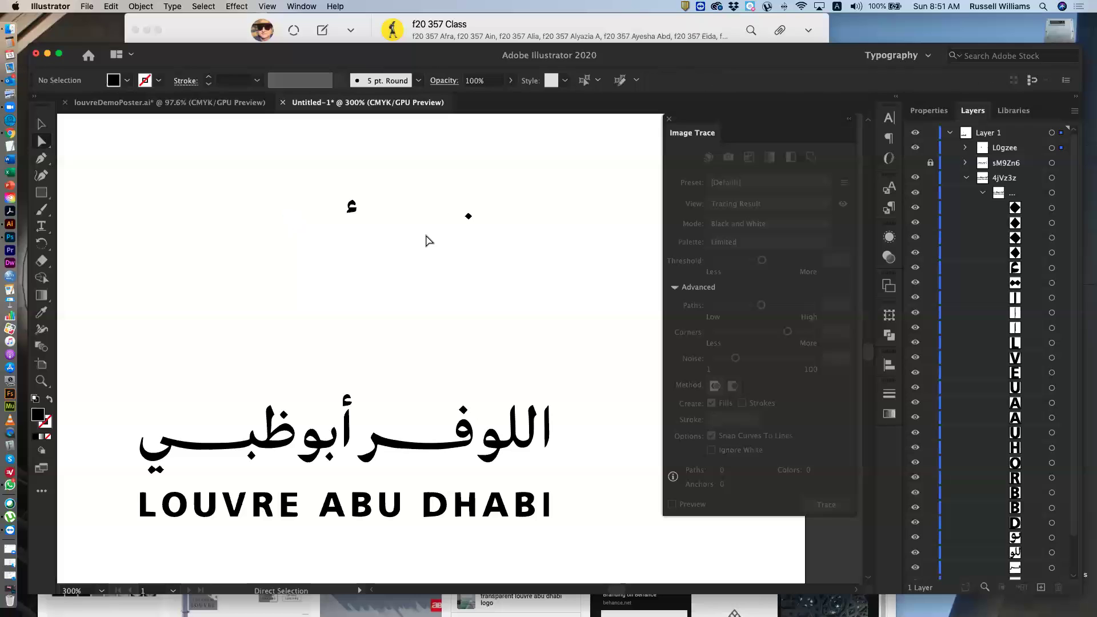
{"action": "left_click", "coordinate": [469, 217]}
{"action": "key", "text": "Delete"}
{"action": "left_click", "coordinate": [43, 125]}
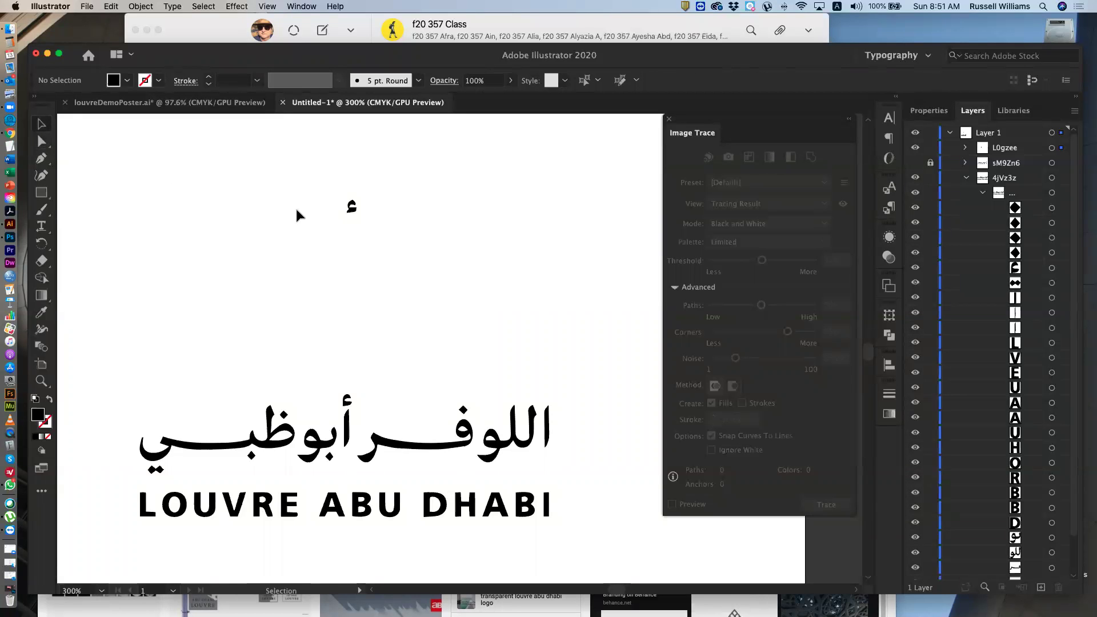
Step: Delete the leftover white shapes where the two dots were, keeping only the hamza of the upper logo
{"action": "left_click", "coordinate": [355, 213]}
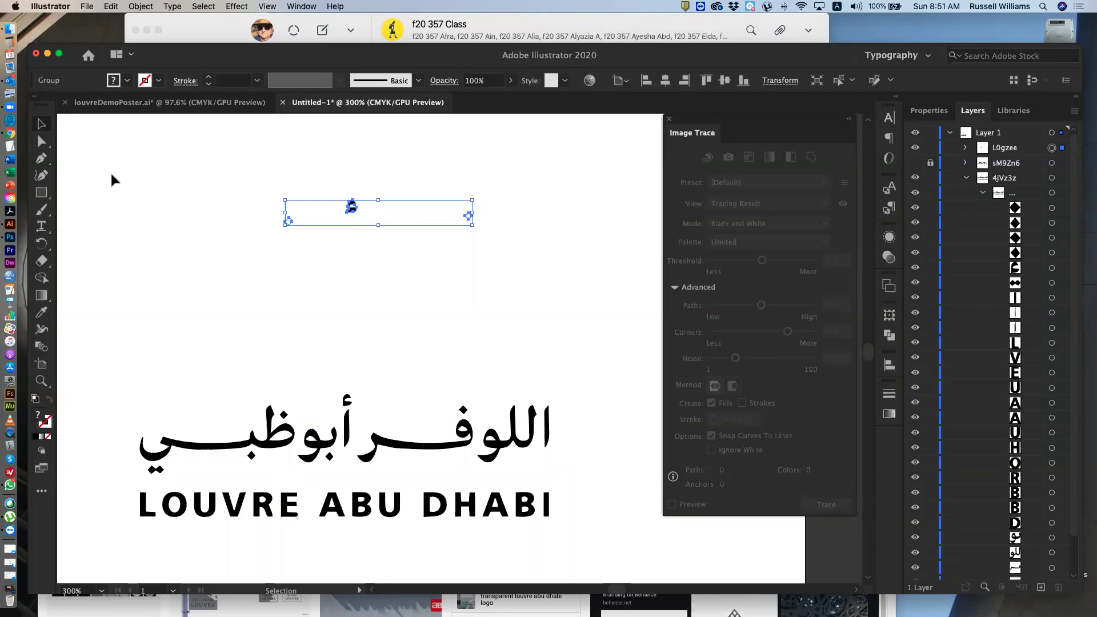
{"action": "left_click", "coordinate": [42, 143]}
{"action": "left_click_drag", "start_coordinate": [230, 184], "coordinate": [306, 243]}
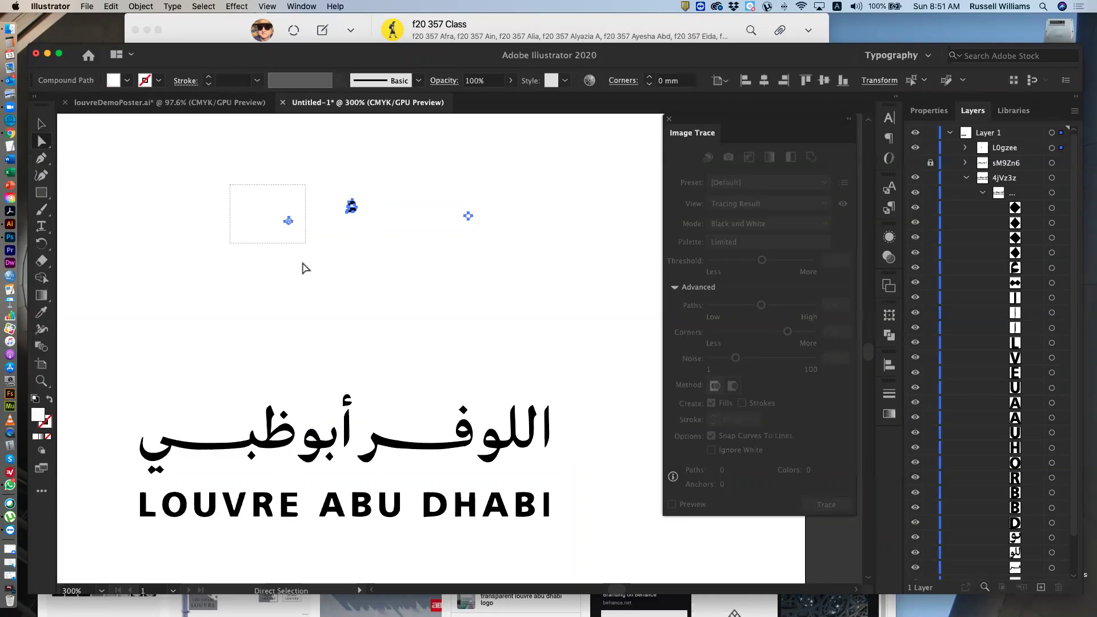
{"action": "left_click", "coordinate": [314, 301]}
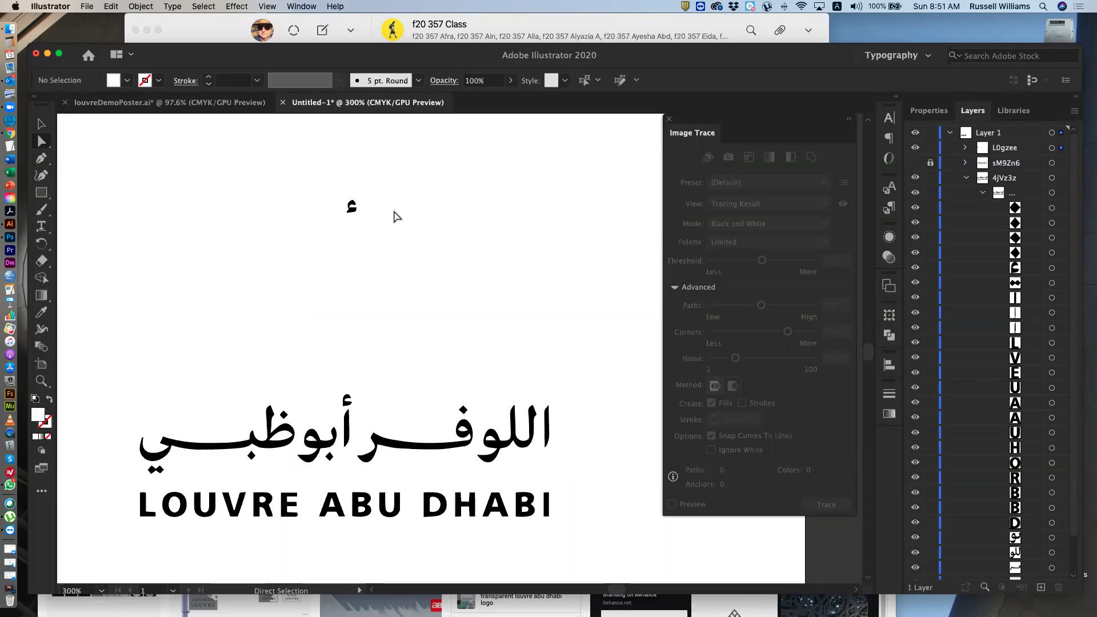
{"action": "left_click_drag", "start_coordinate": [387, 189], "coordinate": [490, 258]}
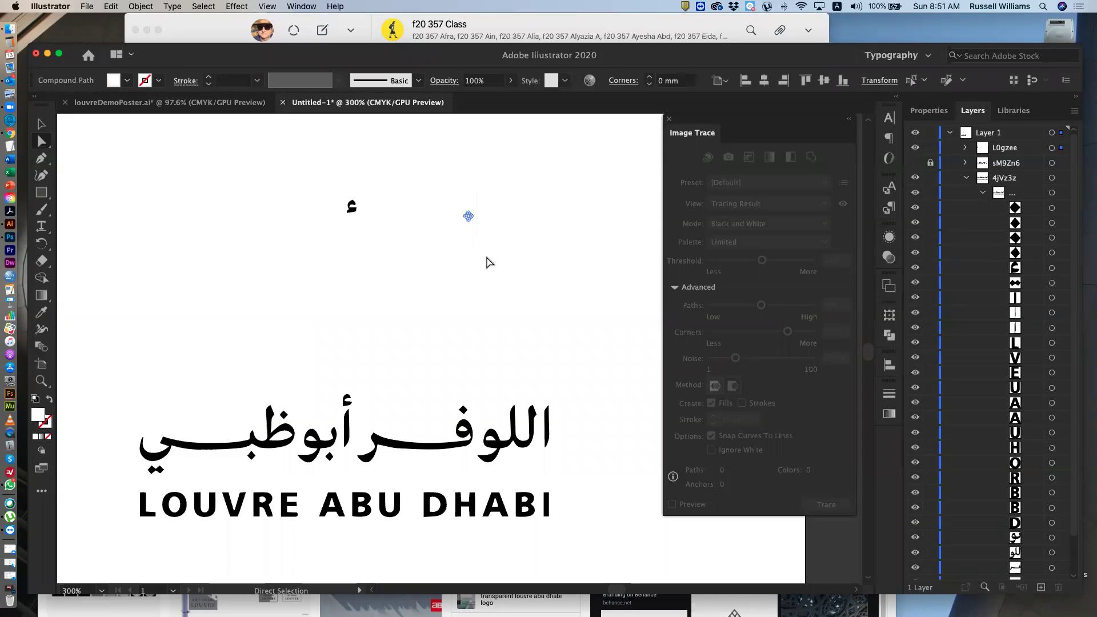
{"action": "key", "text": "Delete"}
{"action": "left_click", "coordinate": [48, 128]}
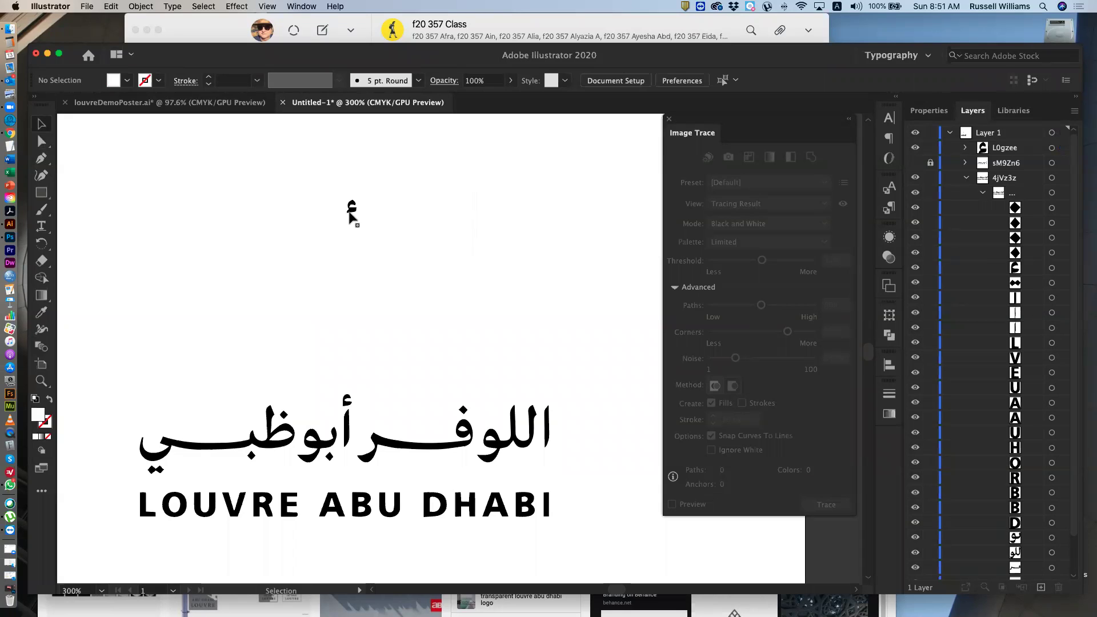
Step: Move the newly traced hamza beside the original one in the lower logo, and align the two to their left edges
{"action": "left_click", "coordinate": [352, 210]}
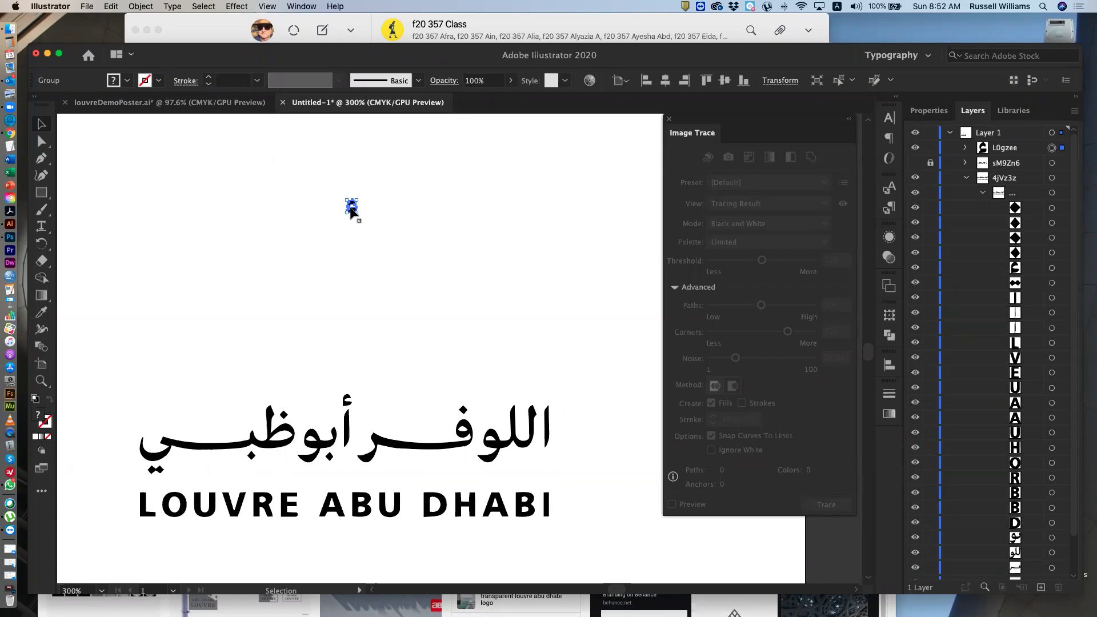
{"action": "left_click_drag", "start_coordinate": [351, 211], "coordinate": [362, 402]}
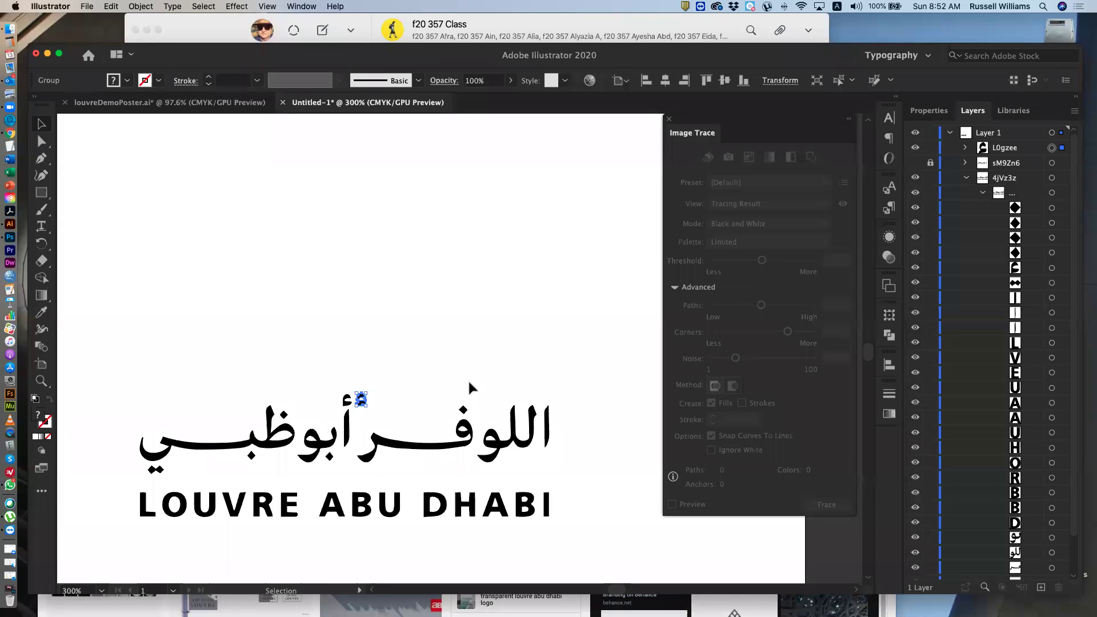
{"action": "left_click", "coordinate": [1052, 268], "text": "shift"}
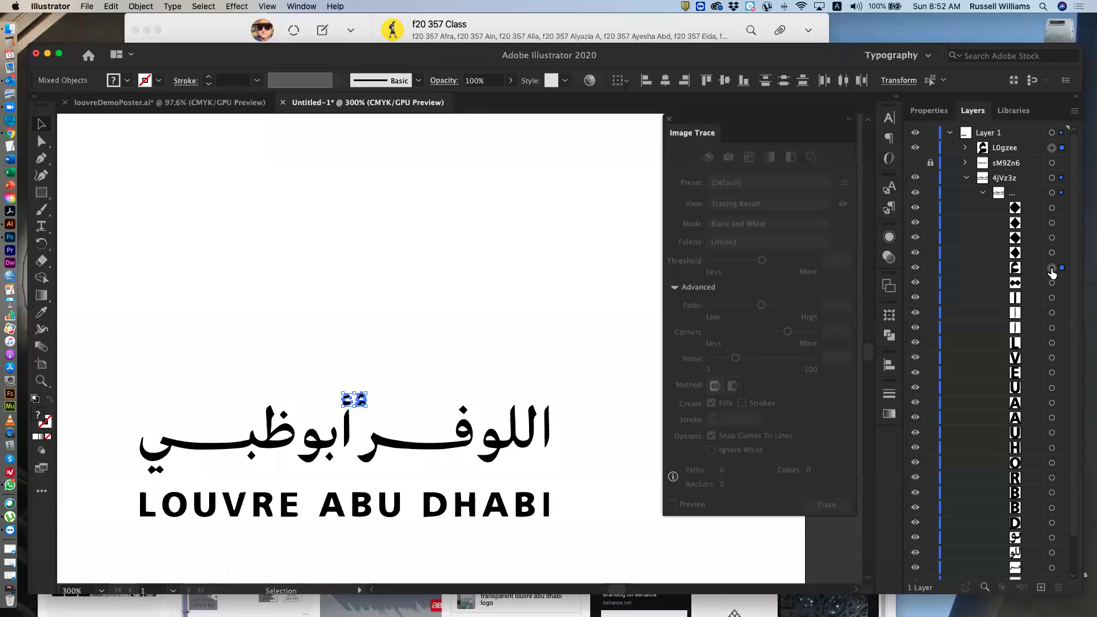
{"action": "left_click", "coordinate": [645, 85]}
Step: Delete the lower logo's original hamza and move the replacement from L0gzee into the 4jVz3z subgroup
{"action": "left_click", "coordinate": [1052, 268]}
{"action": "key", "text": "Delete"}
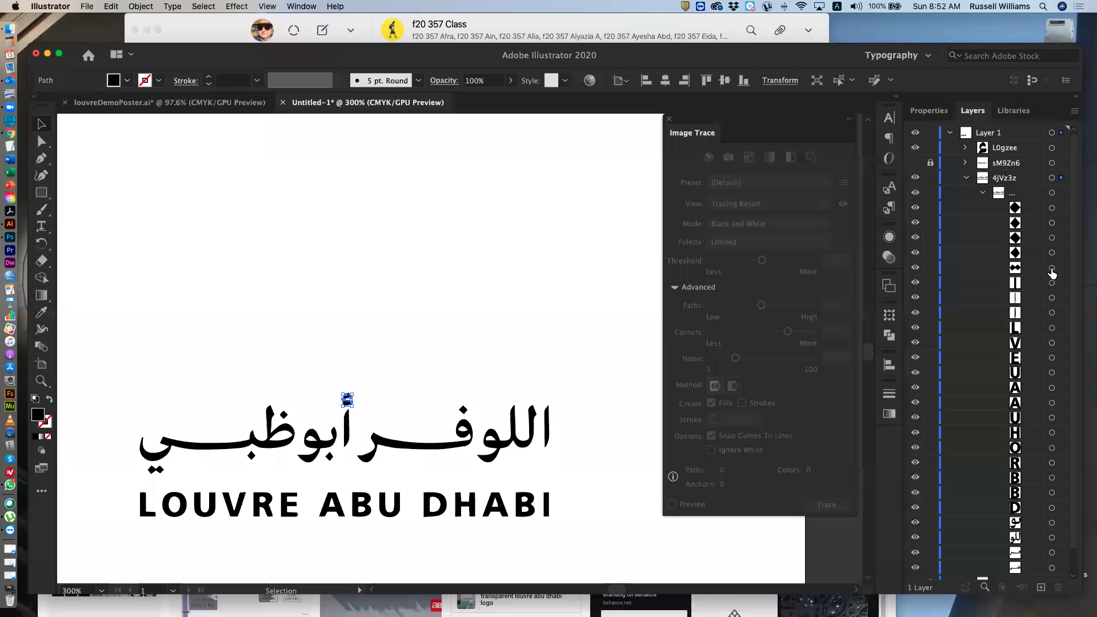
{"action": "left_click_drag", "start_coordinate": [1025, 150], "coordinate": [1024, 200]}
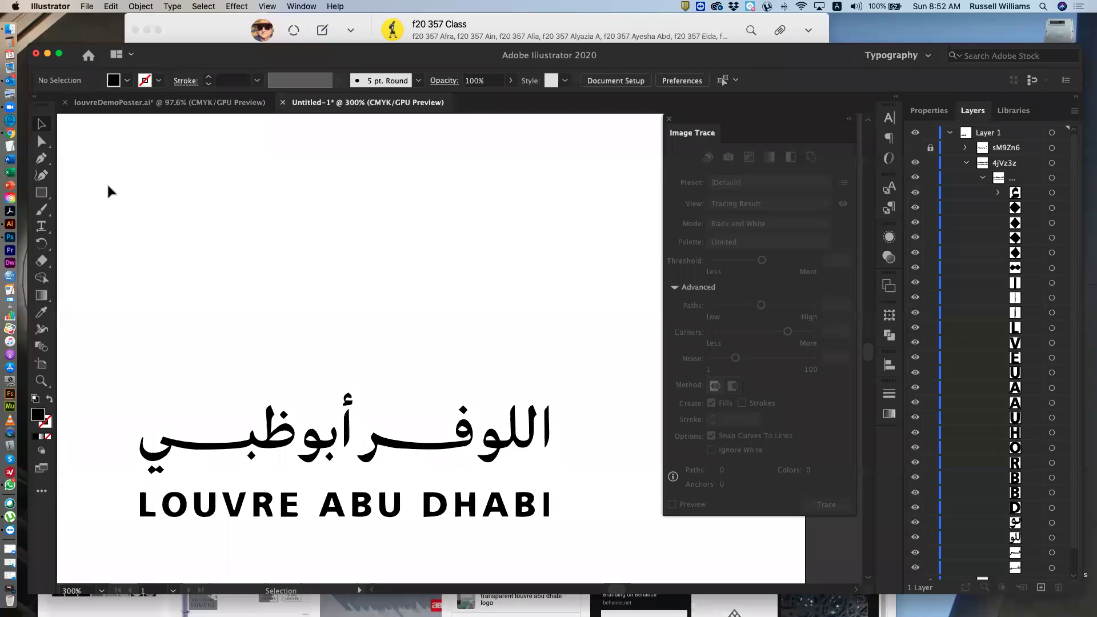
{"action": "left_click", "coordinate": [321, 451]}
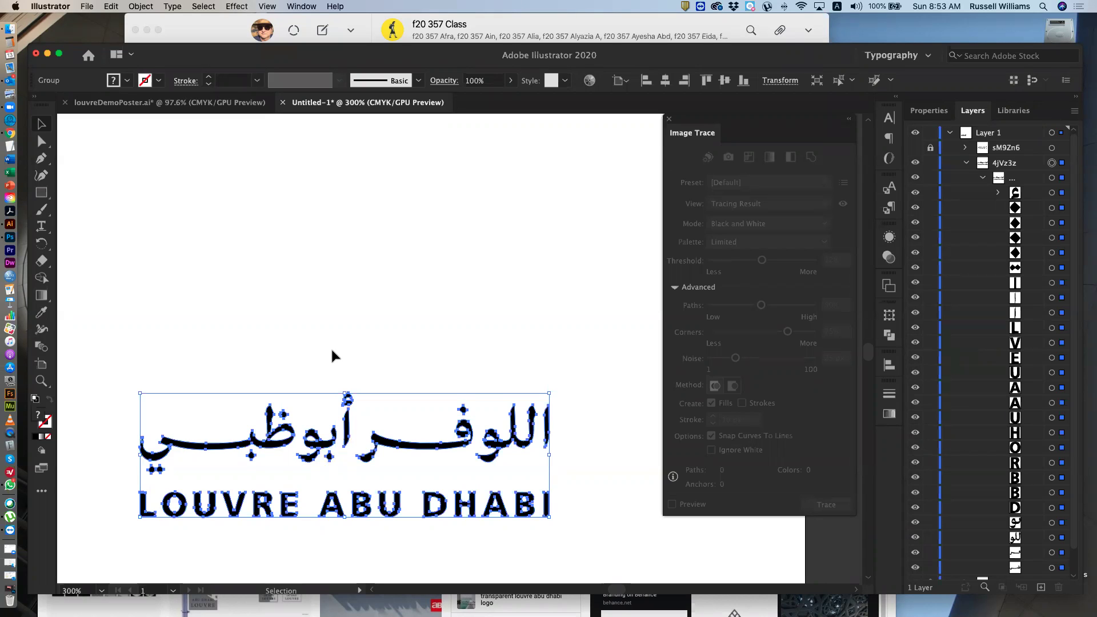
Step: Undo the hamza replacement and all the clearing, back to the complete expanded tracing of the upper logo
{"action": "key", "text": "super+z"}
{"action": "key", "text": "super+z"}
{"action": "key", "text": "super+z"}
{"action": "key", "text": "super+z"}
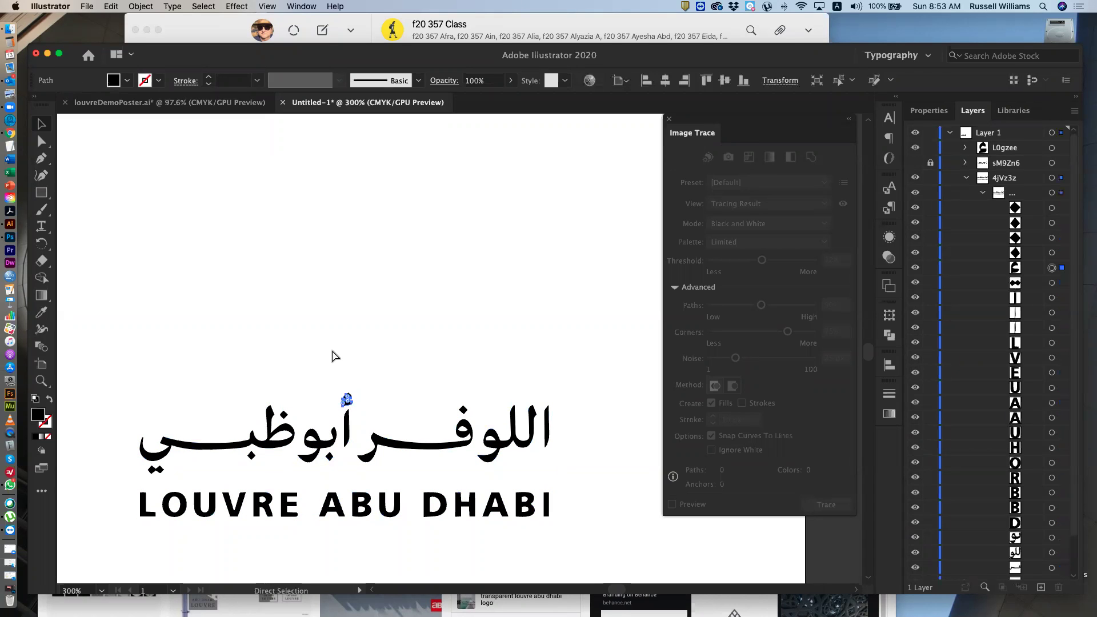
{"action": "key", "text": "super+z"}
{"action": "key", "text": "super+z"}
{"action": "key", "text": "super+z"}
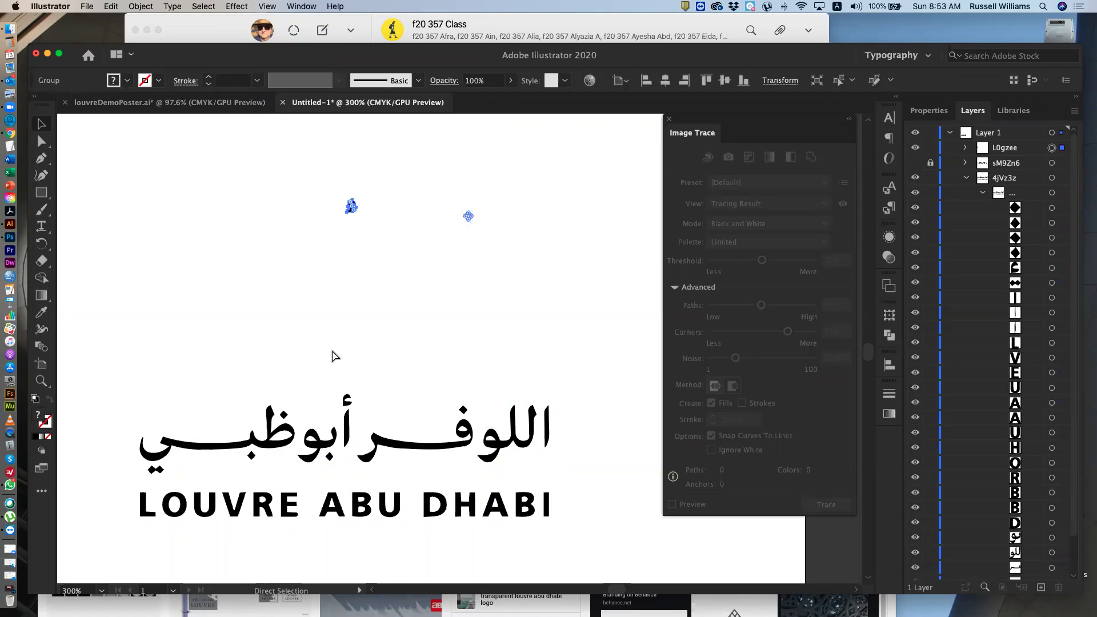
{"action": "key", "text": "super+z"}
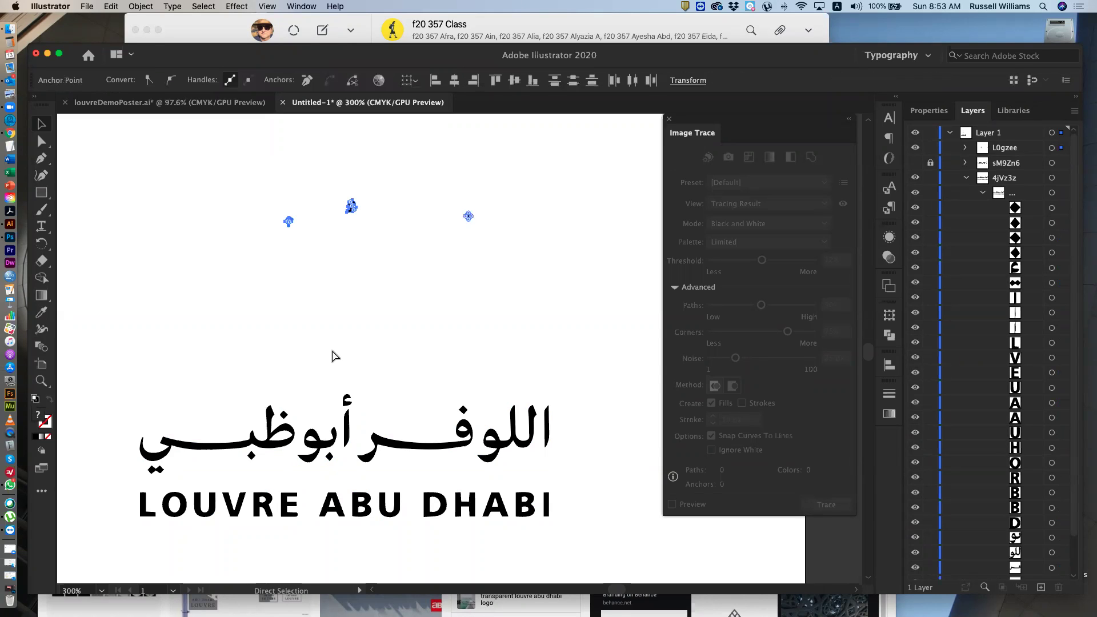
{"action": "key", "text": "super+z"}
{"action": "key", "text": "super+z"}
{"action": "key", "text": "super+z"}
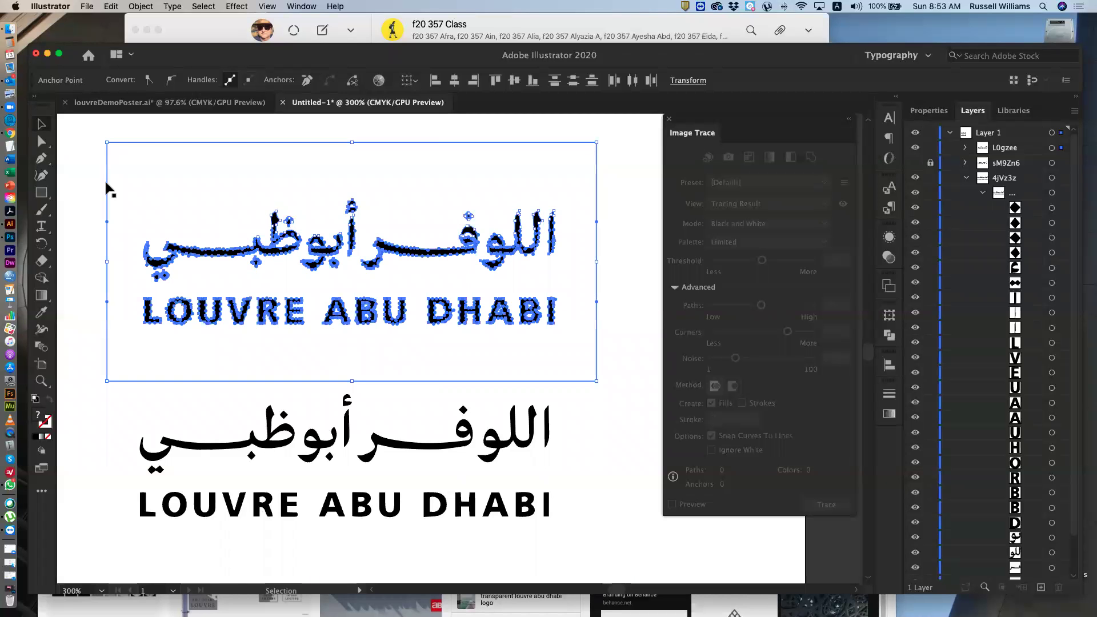
Step: Directly select all upper-logo lettering and dots below the hamza, then clear them and their remaining fragments so only the hamza is left
{"action": "left_click", "coordinate": [45, 142]}
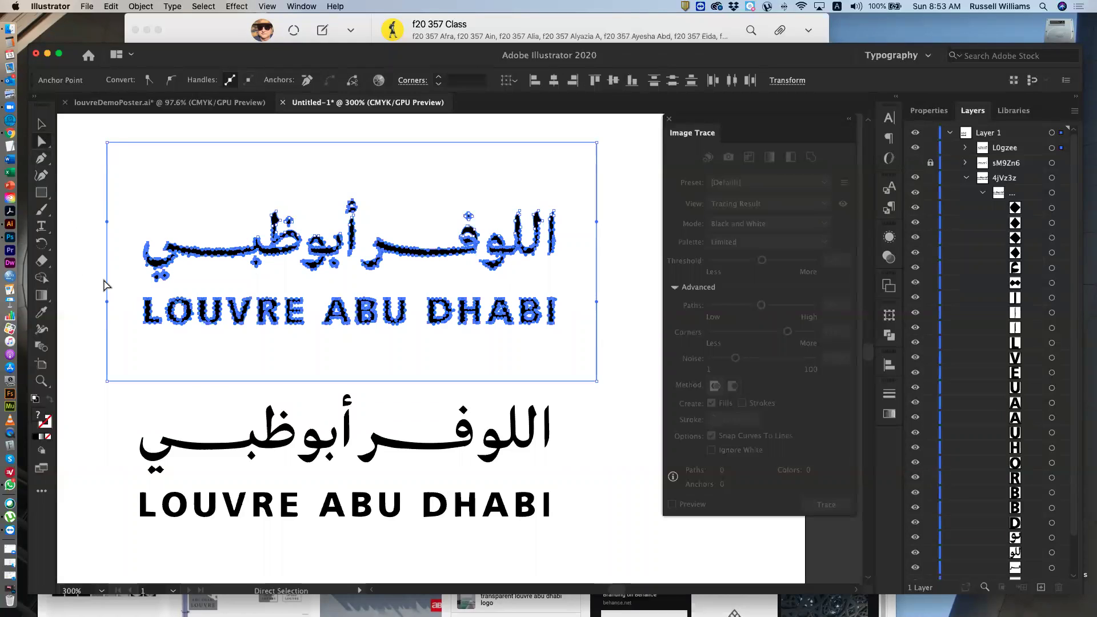
{"action": "left_click", "coordinate": [85, 254]}
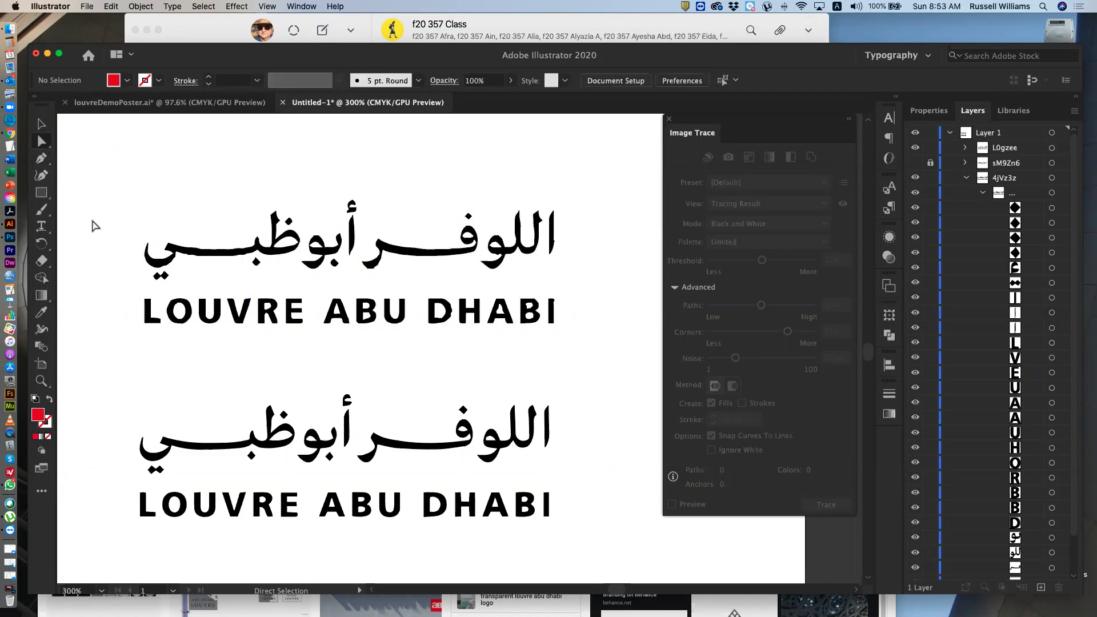
{"action": "left_click_drag", "start_coordinate": [89, 218], "coordinate": [568, 327]}
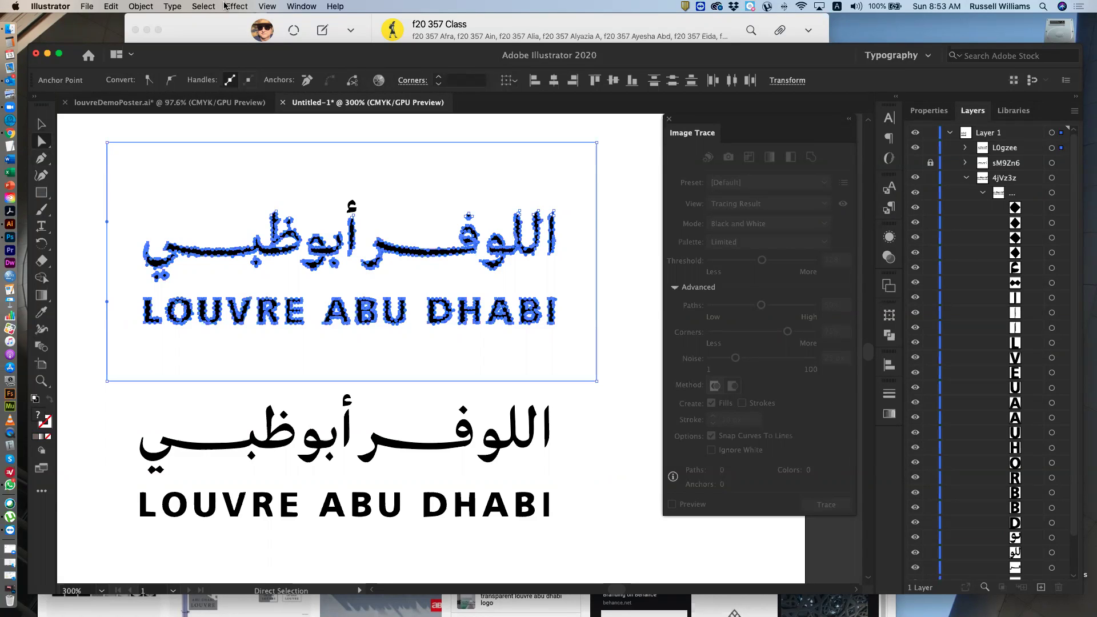
{"action": "left_click", "coordinate": [119, 5]}
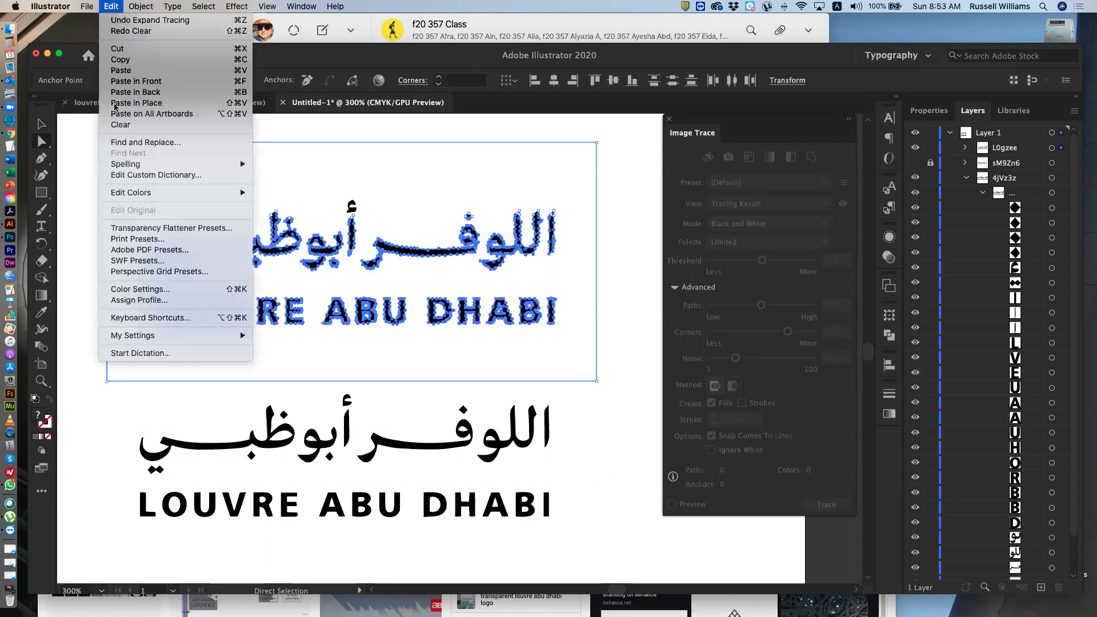
{"action": "left_click", "coordinate": [124, 131]}
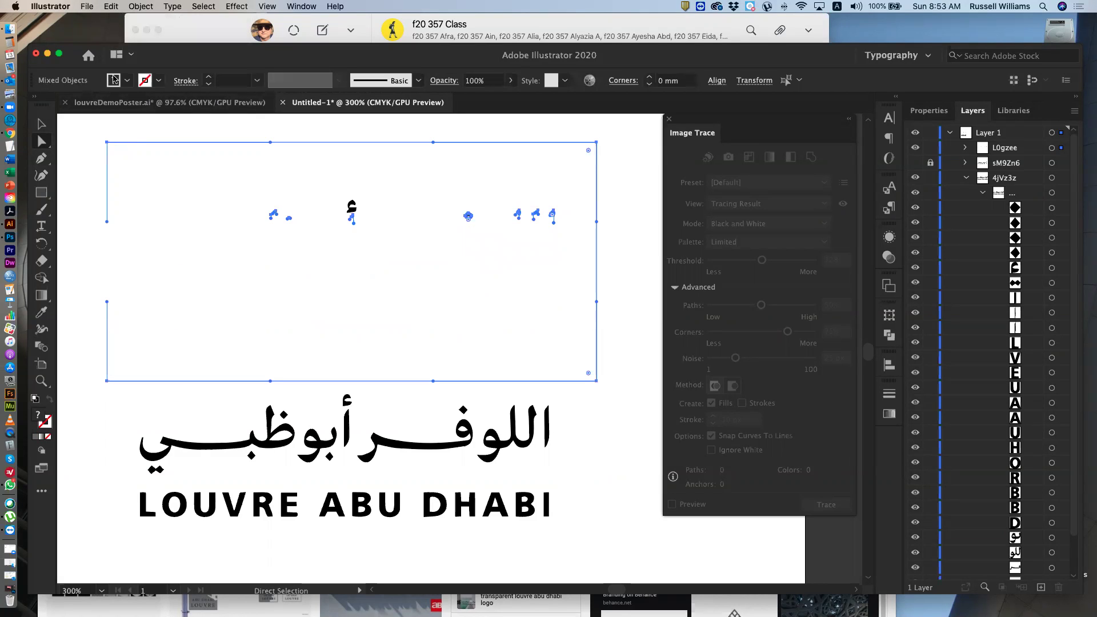
{"action": "left_click", "coordinate": [109, 6]}
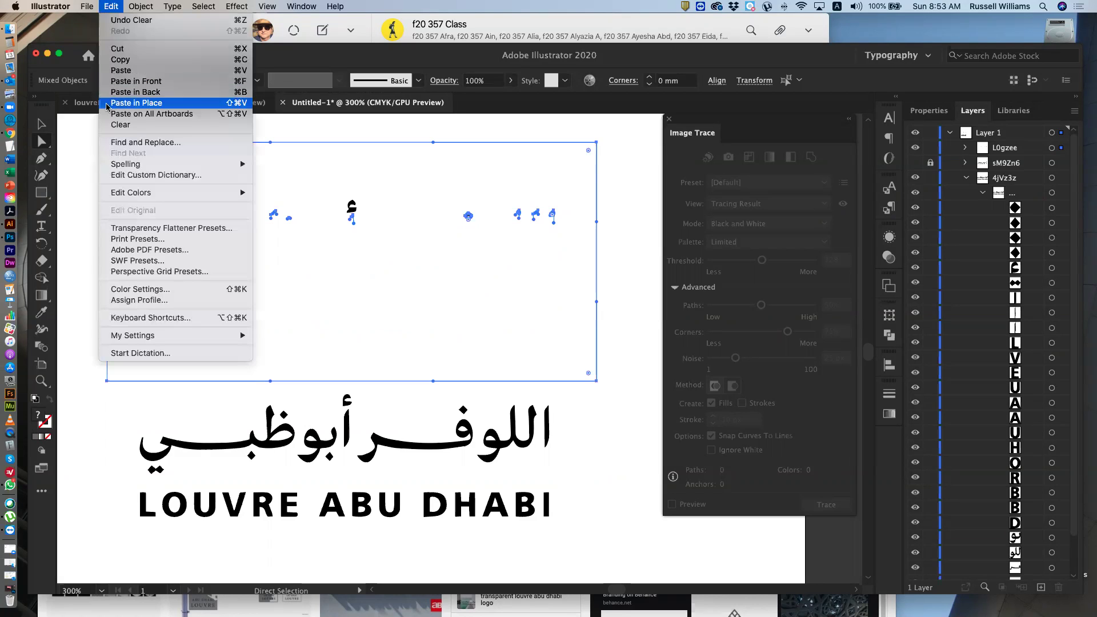
{"action": "left_click", "coordinate": [112, 126]}
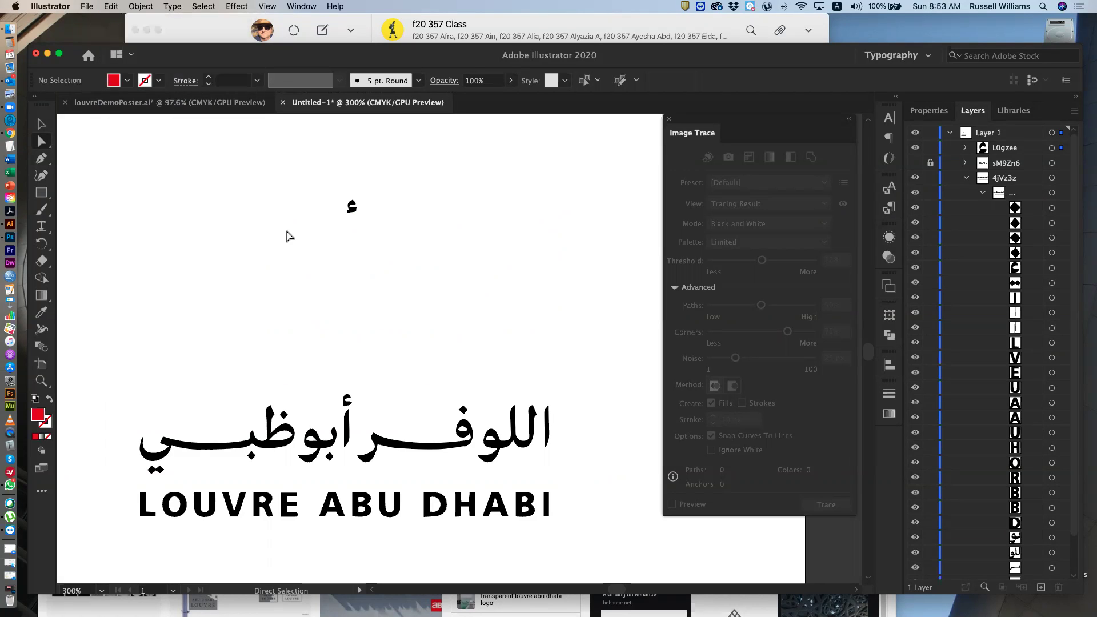
Step: Move the isolated hamza group from L0gzee into the 4jVz3z subgroup, directly beneath the original hamza's path in the layer order
{"action": "left_click", "coordinate": [42, 124]}
{"action": "left_click", "coordinate": [352, 206]}
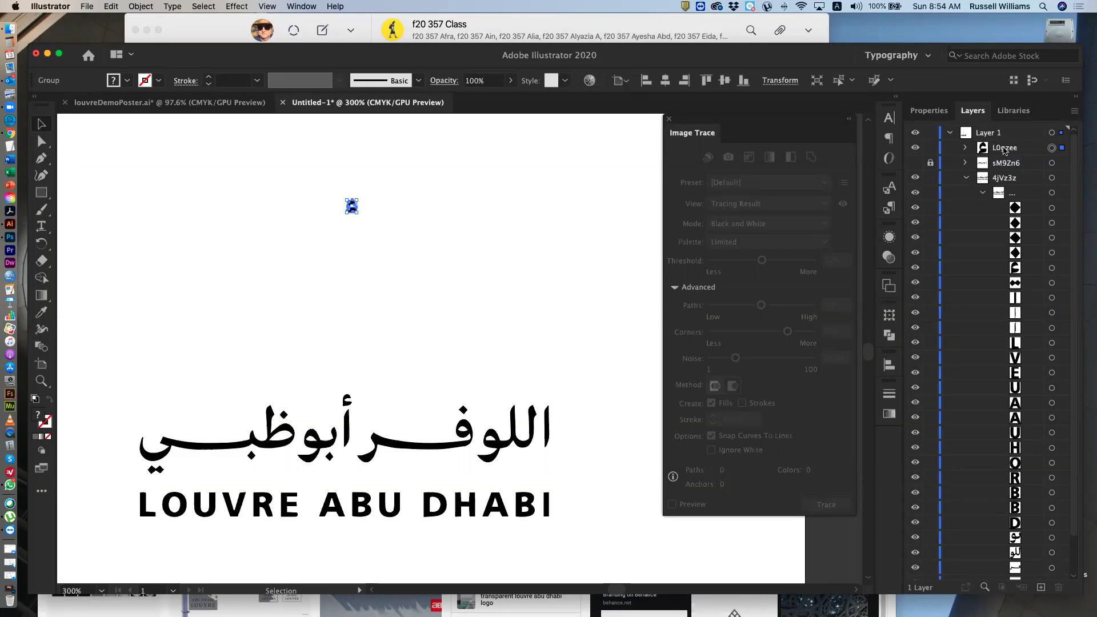
{"action": "left_click", "coordinate": [1034, 152]}
{"action": "left_click_drag", "start_coordinate": [1033, 151], "coordinate": [1029, 262]}
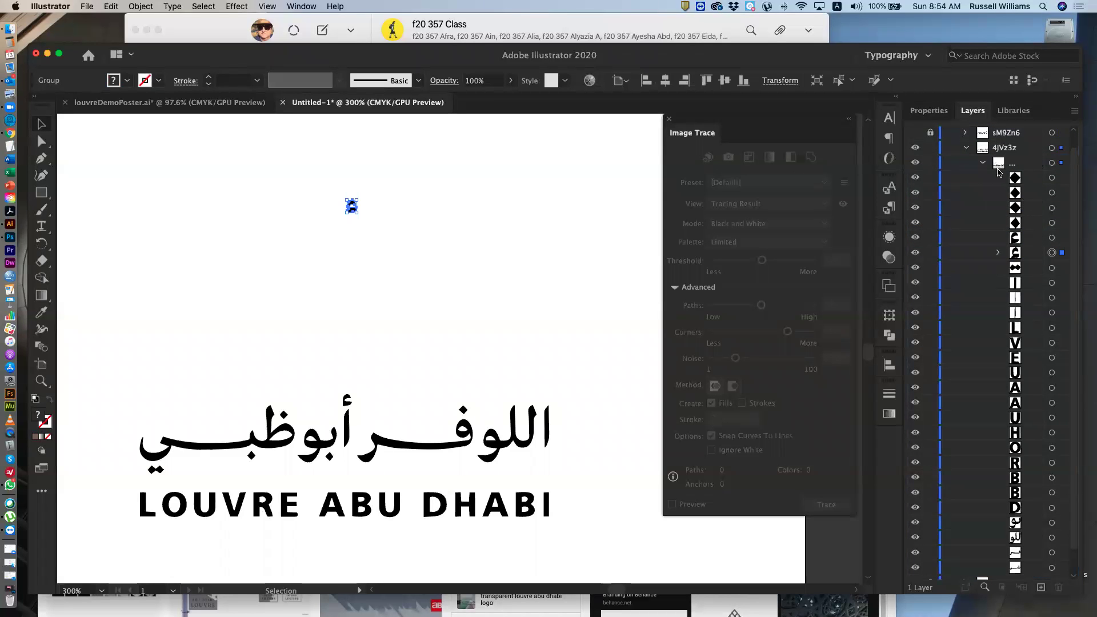
{"action": "left_click", "coordinate": [395, 240]}
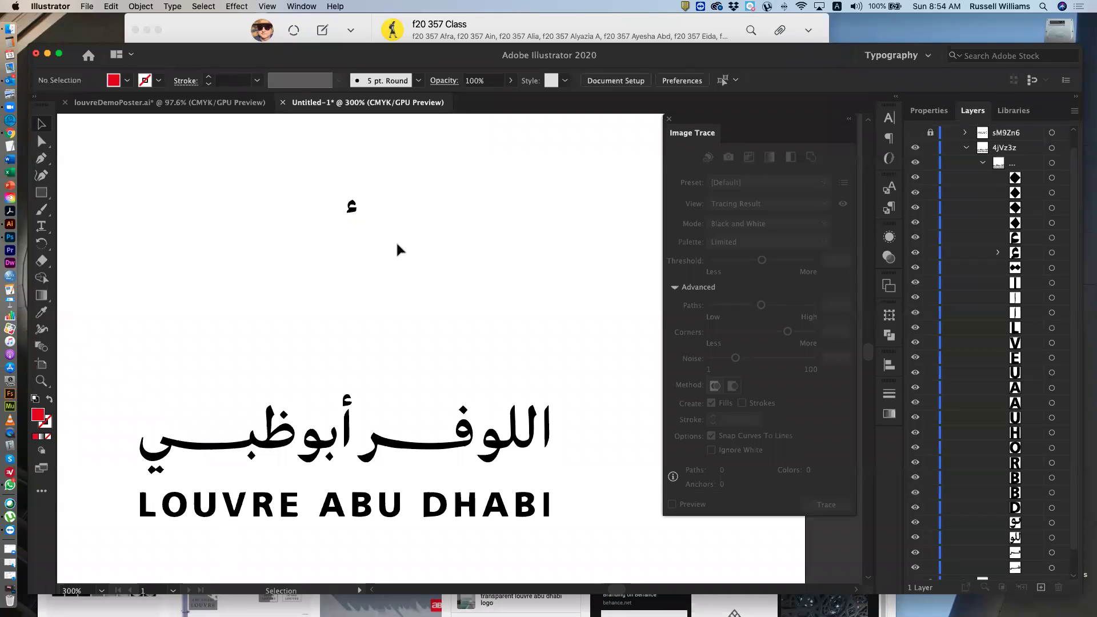
Step: Target only the original and replacement hamzas in the 4jVz3z subgroup, and align them to their left and bottom edges
{"action": "left_click", "coordinate": [353, 212]}
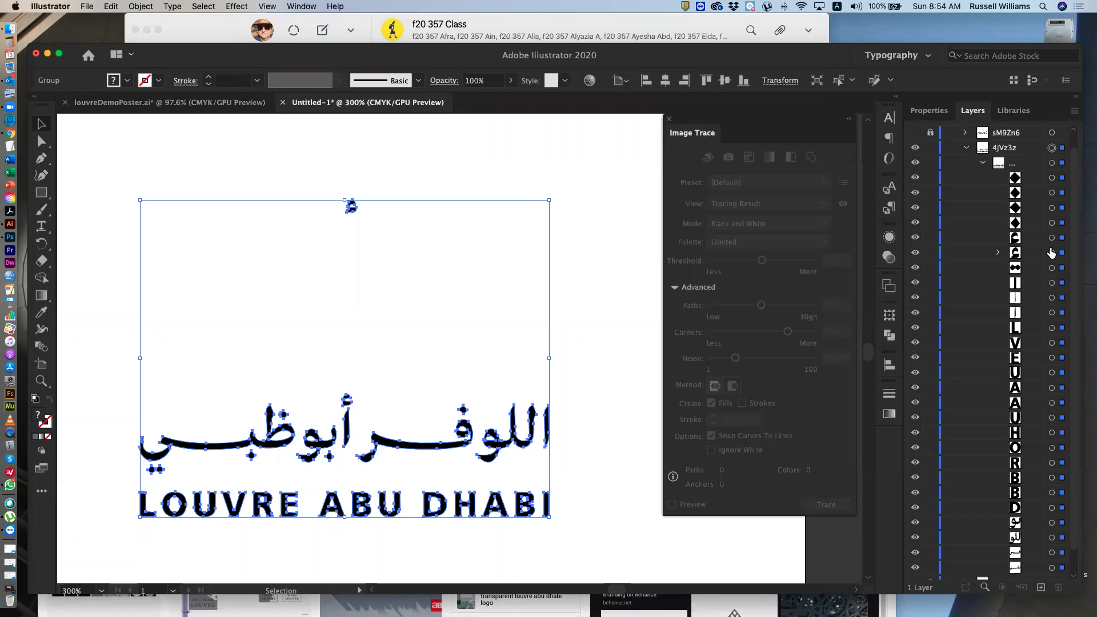
{"action": "left_click", "coordinate": [584, 257]}
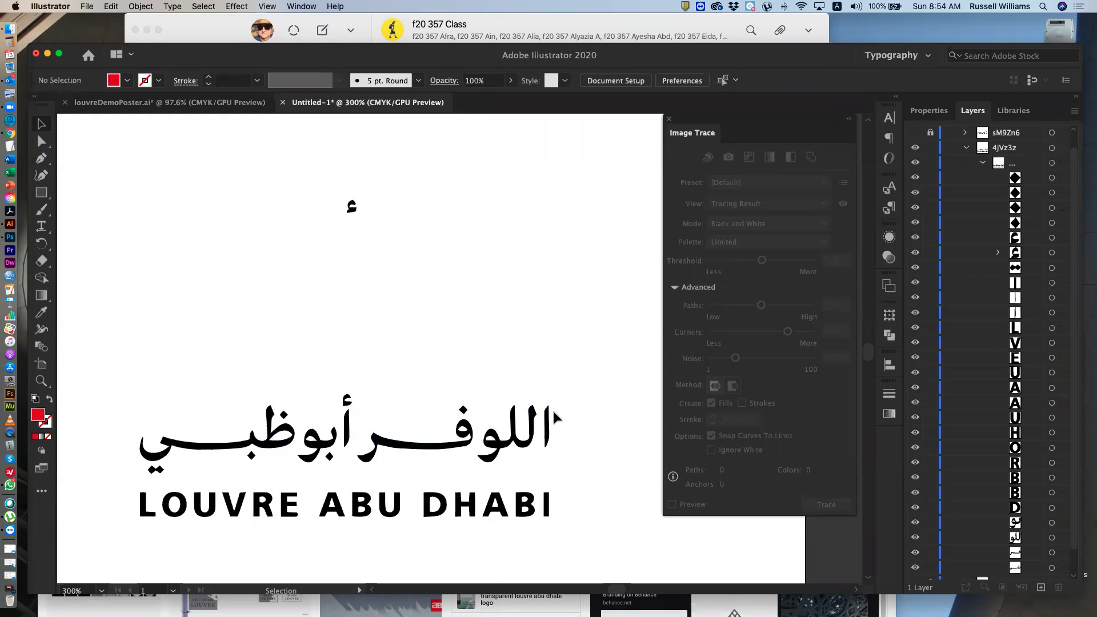
{"action": "key", "text": "super+a"}
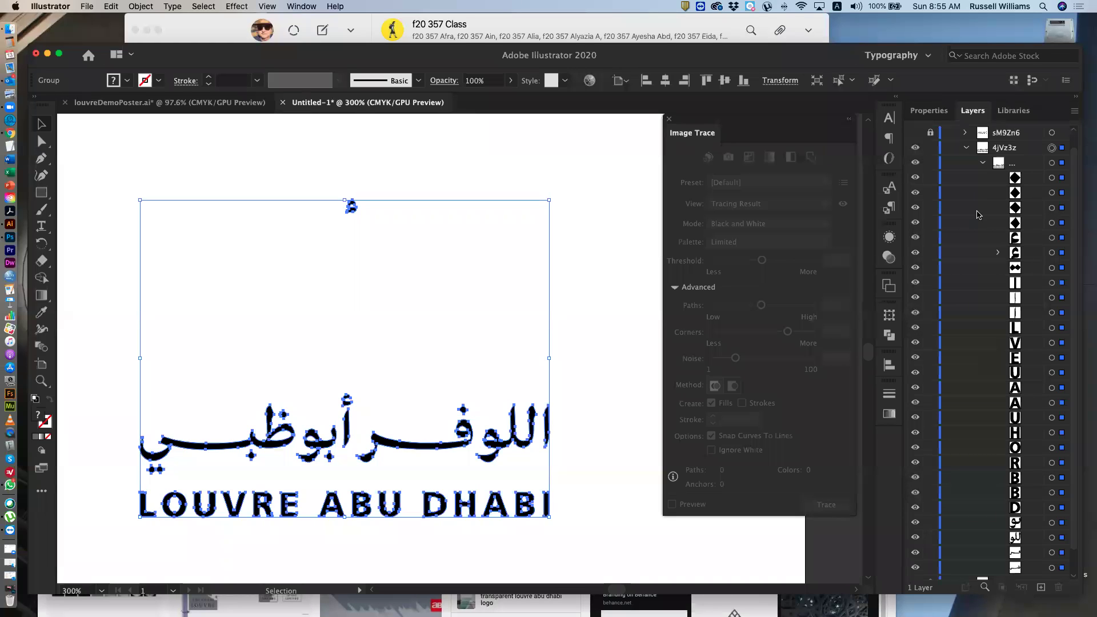
{"action": "left_click", "coordinate": [1052, 252]}
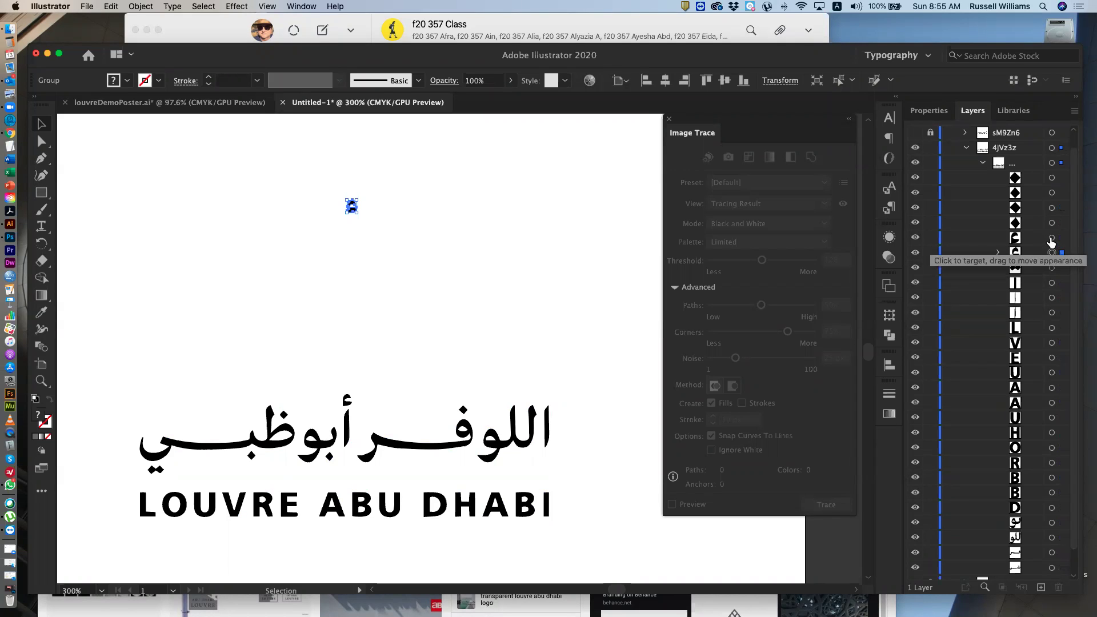
{"action": "left_click", "coordinate": [1051, 237], "text": "shift"}
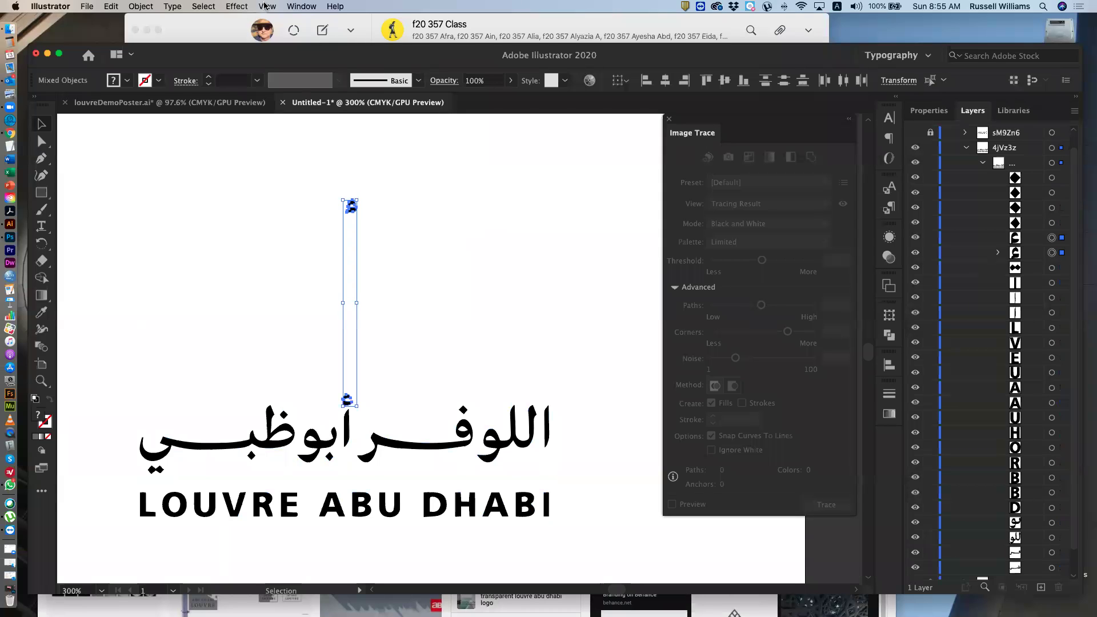
{"action": "left_click", "coordinate": [301, 6]}
{"action": "left_click", "coordinate": [301, 7]}
{"action": "left_click", "coordinate": [301, 7]}
{"action": "left_click", "coordinate": [336, 158]}
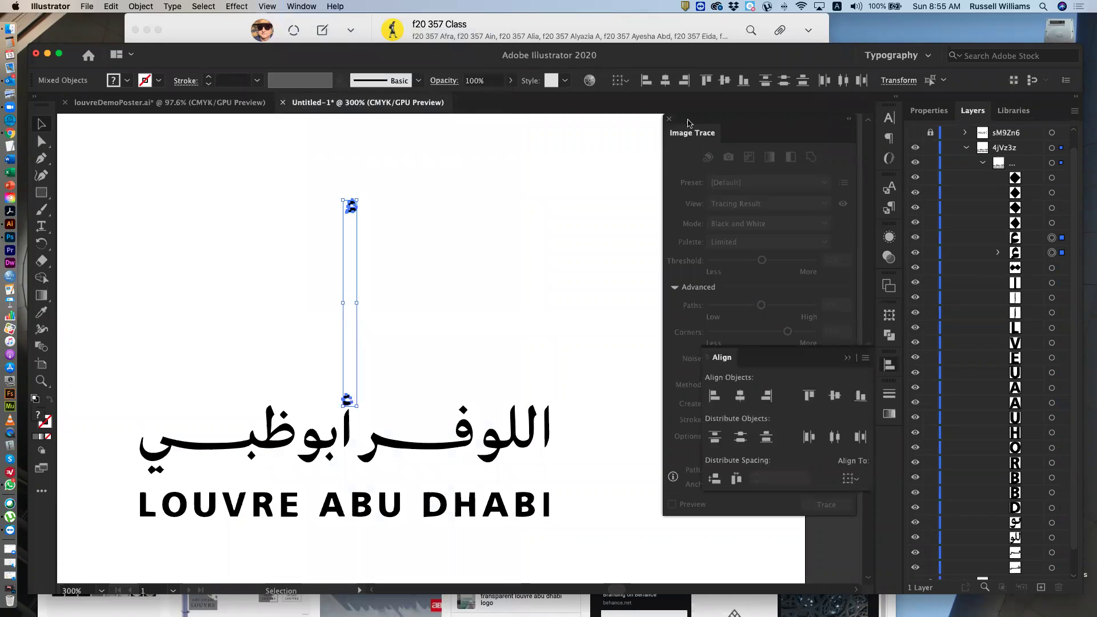
{"action": "mouse_move", "coordinate": [711, 133]}
{"action": "left_mouse_down"}
{"action": "mouse_move", "coordinate": [881, 473]}
{"action": "mouse_move", "coordinate": [889, 443]}
{"action": "left_mouse_up"}
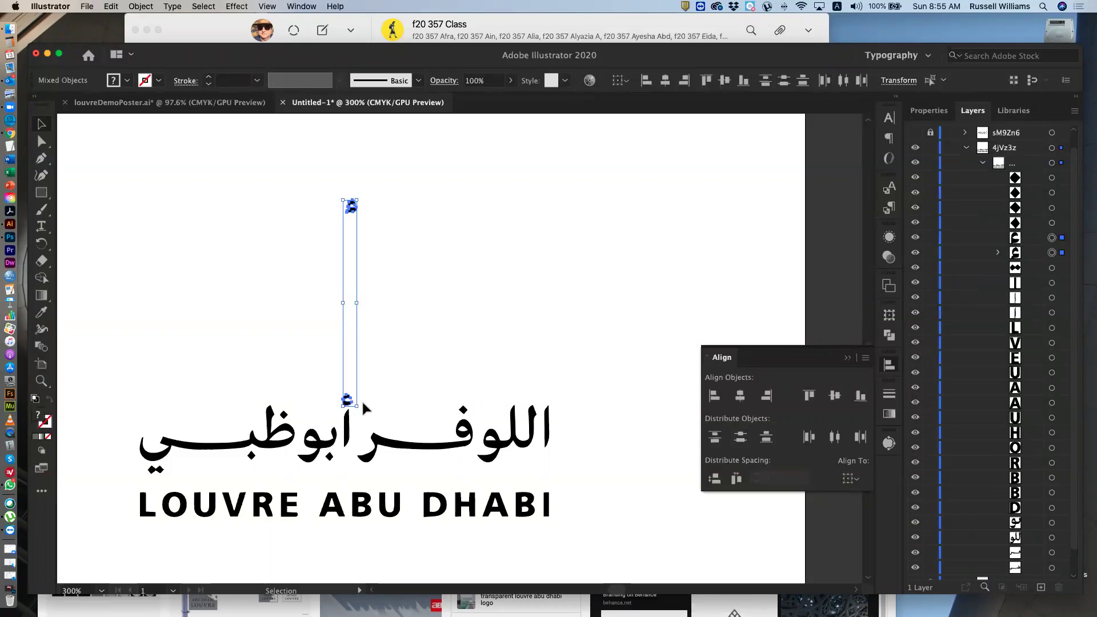
{"action": "left_click", "coordinate": [712, 397]}
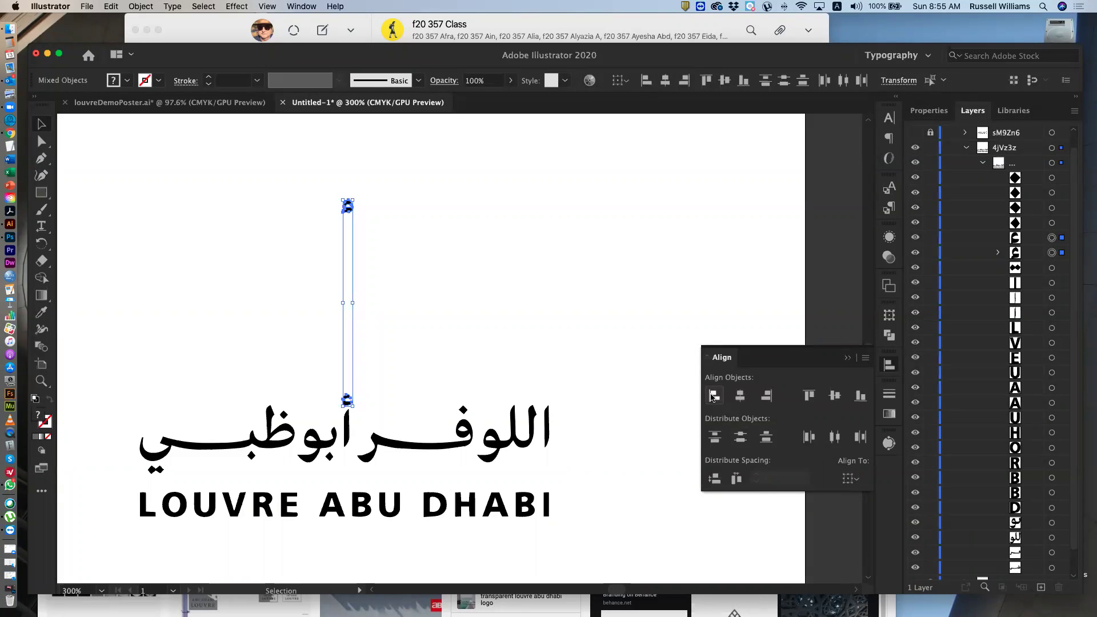
{"action": "left_click", "coordinate": [860, 396]}
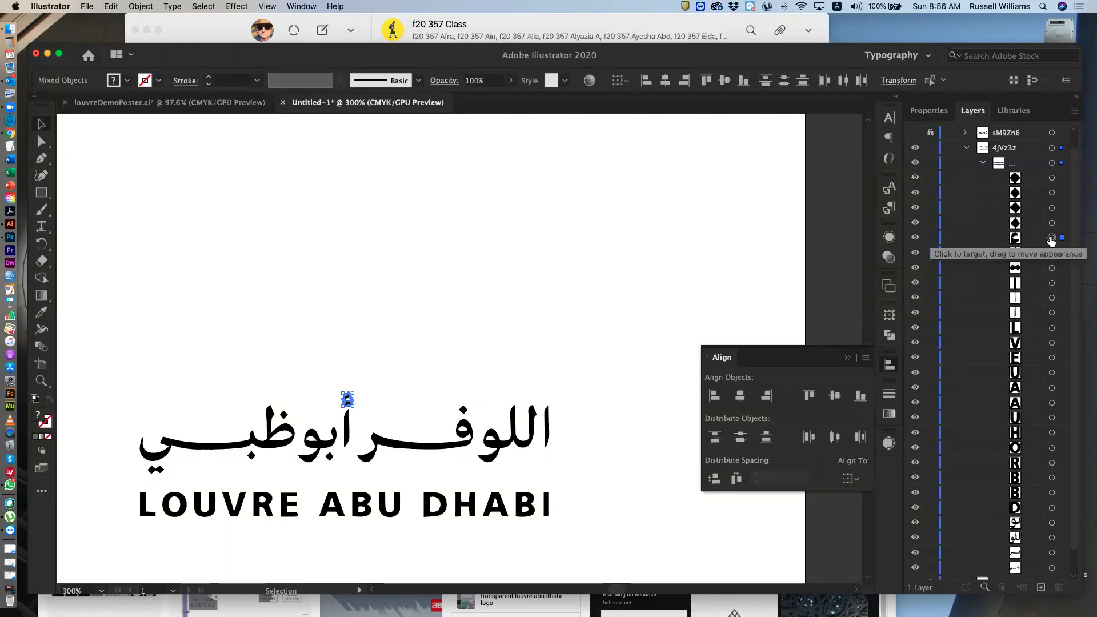
Step: Clear the original hamza's path, leaving the replacement in place, and select the whole Louvre Abu Dhabi lettering group
{"action": "left_click", "coordinate": [1052, 238]}
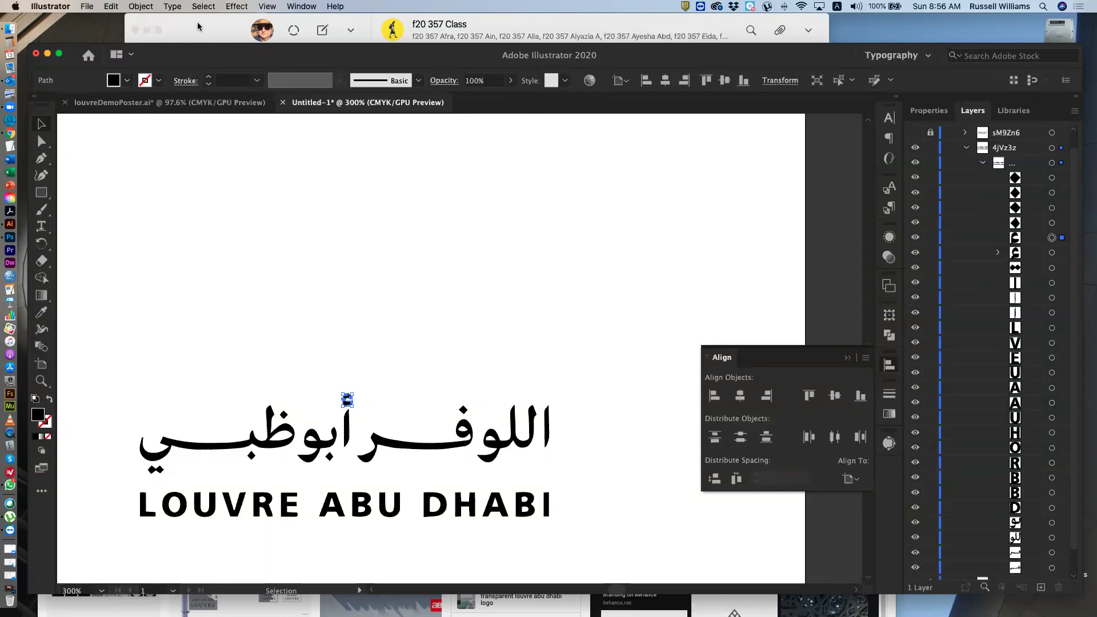
{"action": "left_click", "coordinate": [106, 7]}
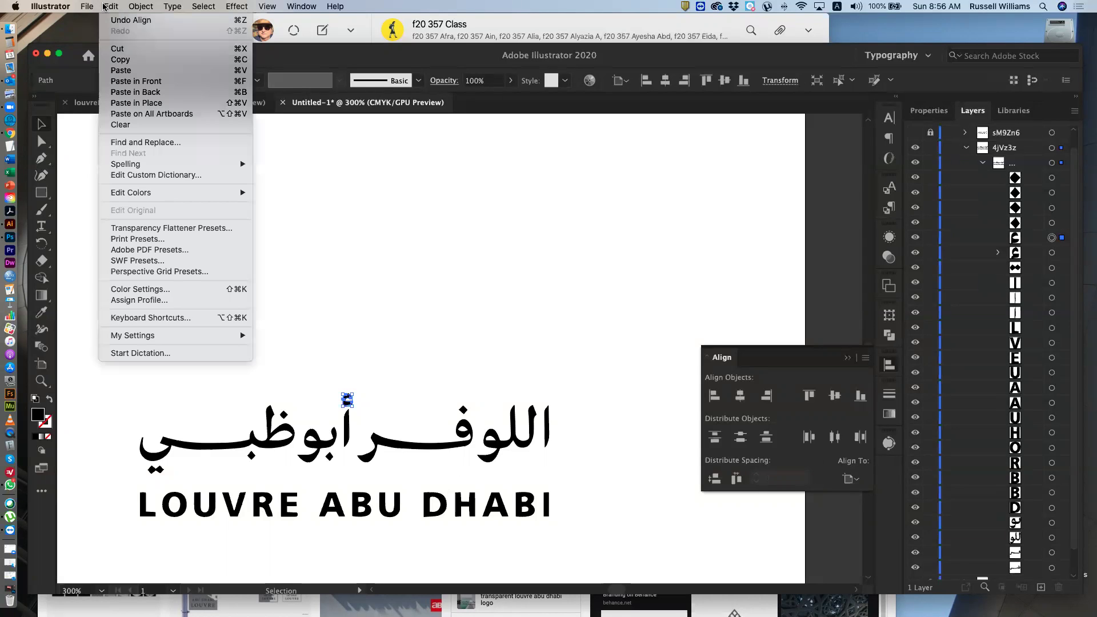
{"action": "left_click", "coordinate": [144, 124]}
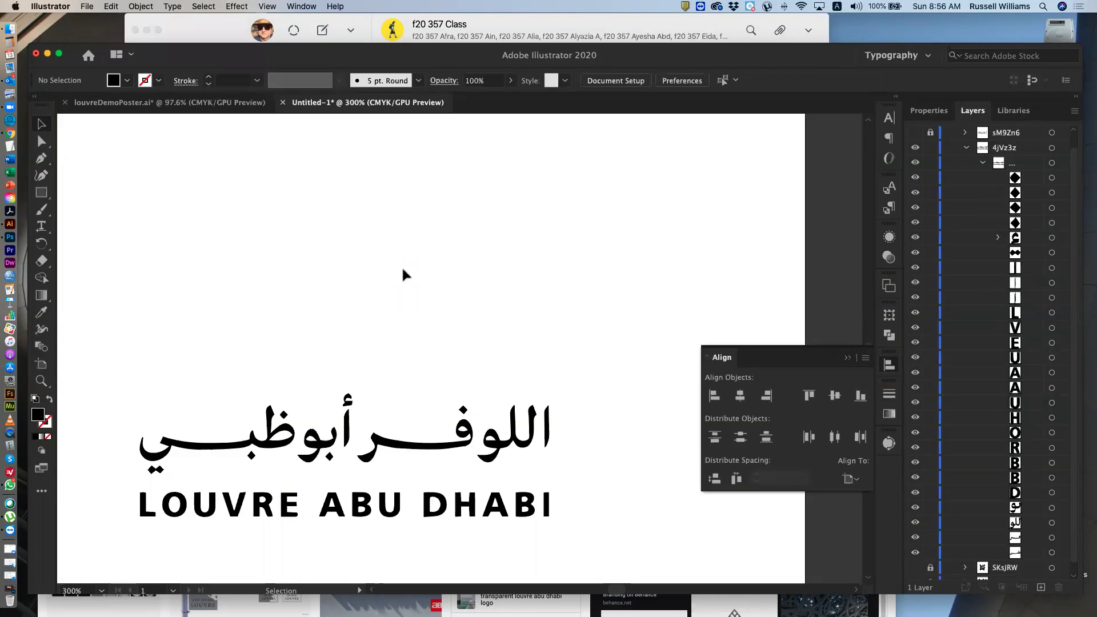
{"action": "left_click", "coordinate": [349, 432]}
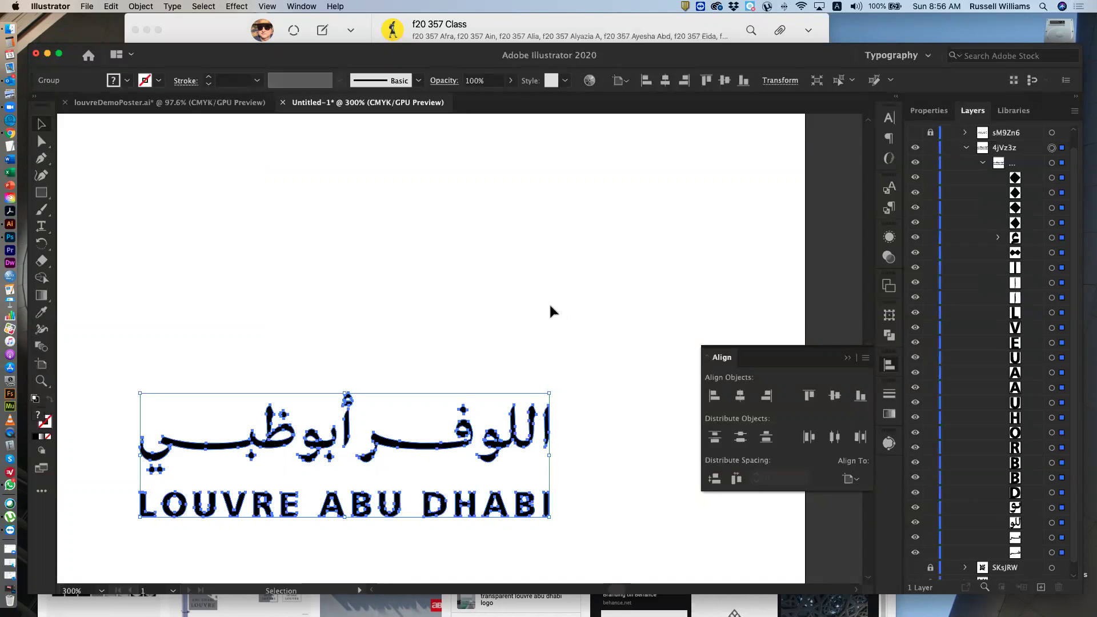
Step: Switch to louvreDemoPoster.ai and move the Louvre Abu Dhabi logo upward and slightly right on the poster
{"action": "left_click", "coordinate": [114, 103]}
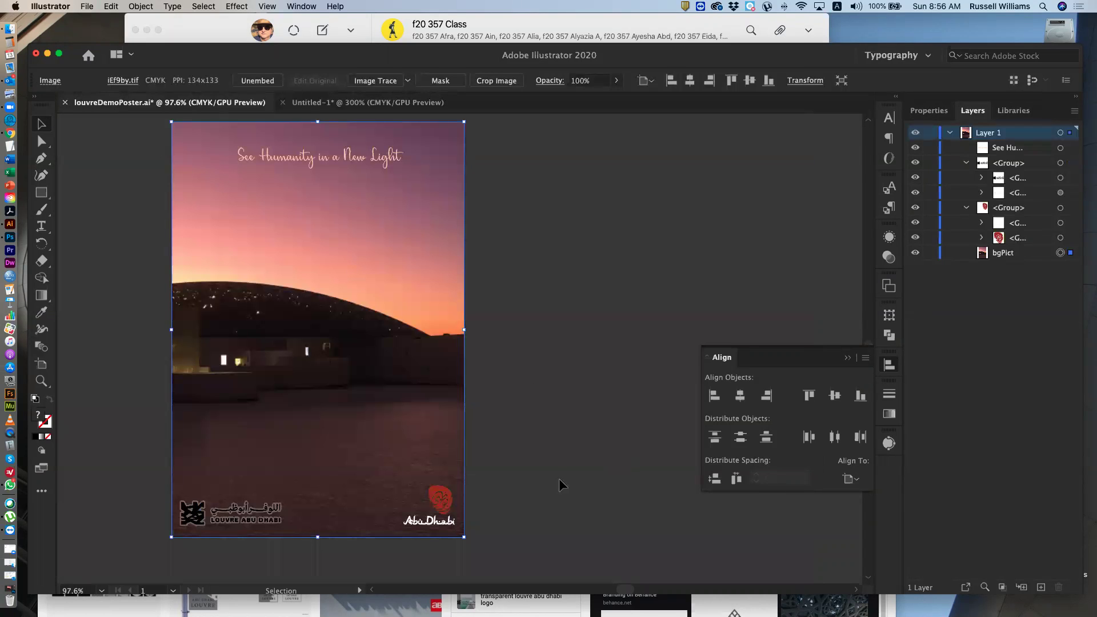
{"action": "left_click", "coordinate": [243, 510]}
{"action": "left_click_drag", "start_coordinate": [245, 513], "coordinate": [248, 471]}
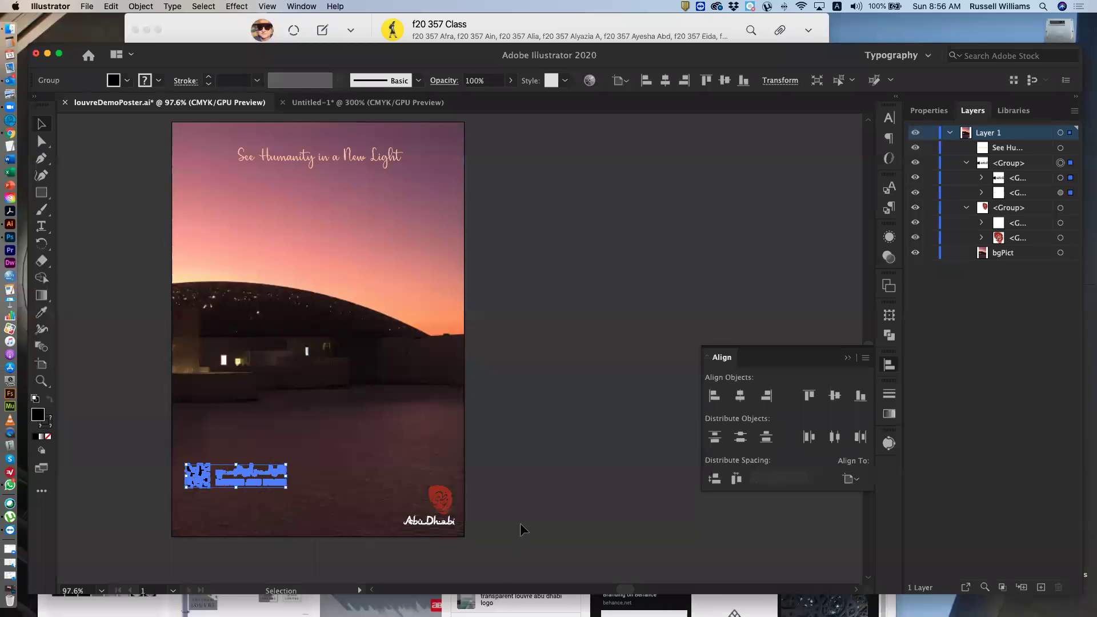
{"action": "left_click", "coordinate": [564, 538]}
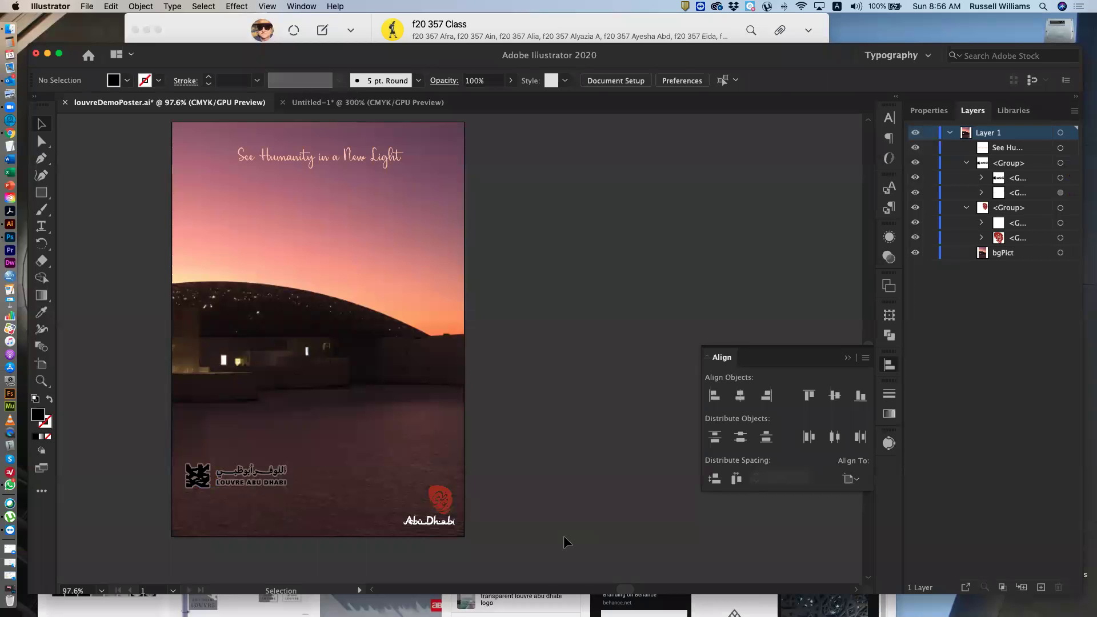
Step: Align the Louvre Abu Dhabi logo and the red and white Abu Dhabi logo to their bottom edges
{"action": "left_click", "coordinate": [230, 486]}
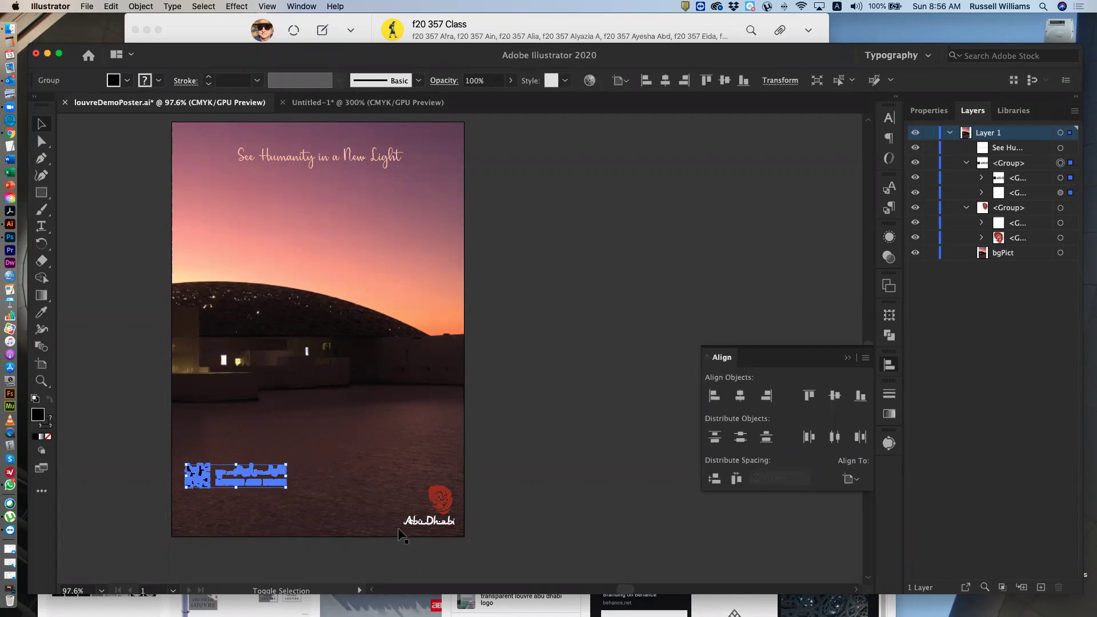
{"action": "left_click", "coordinate": [430, 530], "text": "shift"}
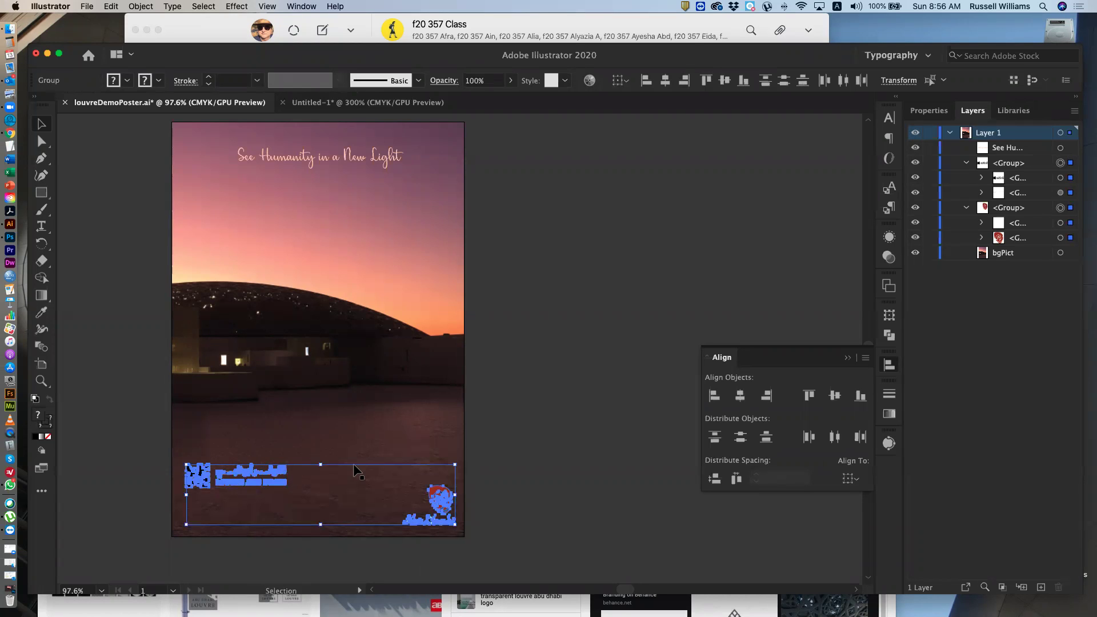
{"action": "left_click", "coordinate": [861, 396]}
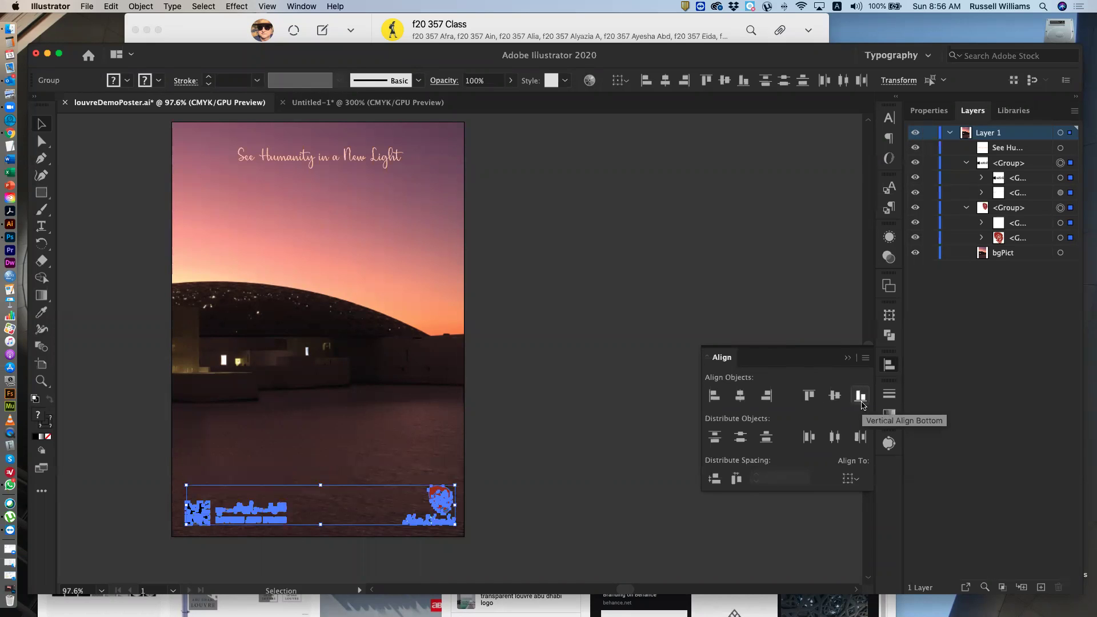
{"action": "left_click", "coordinate": [546, 407]}
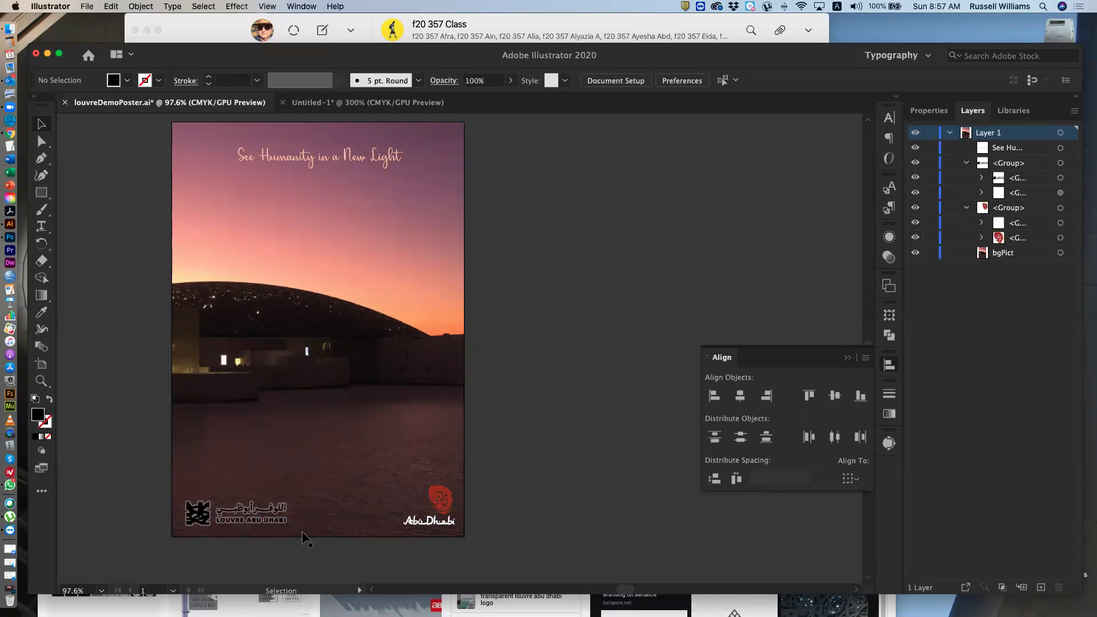
Step: Align the "See Humanity in a New Light" tagline with the Louvre Abu Dhabi logo along their left edges
{"action": "left_click", "coordinate": [280, 517]}
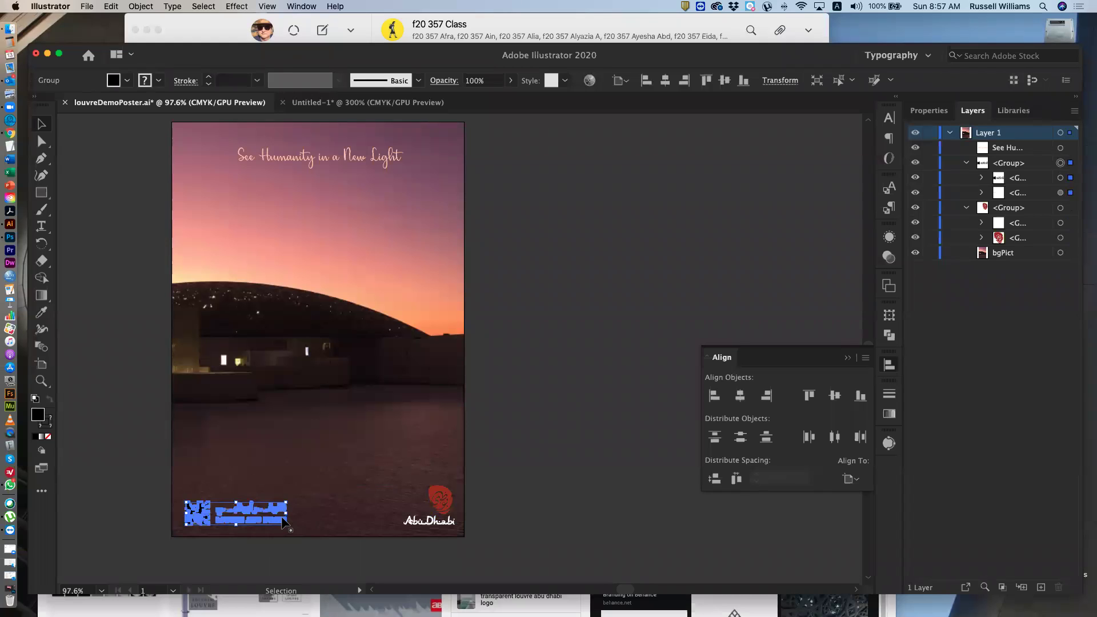
{"action": "left_click", "coordinate": [323, 156], "text": "shift"}
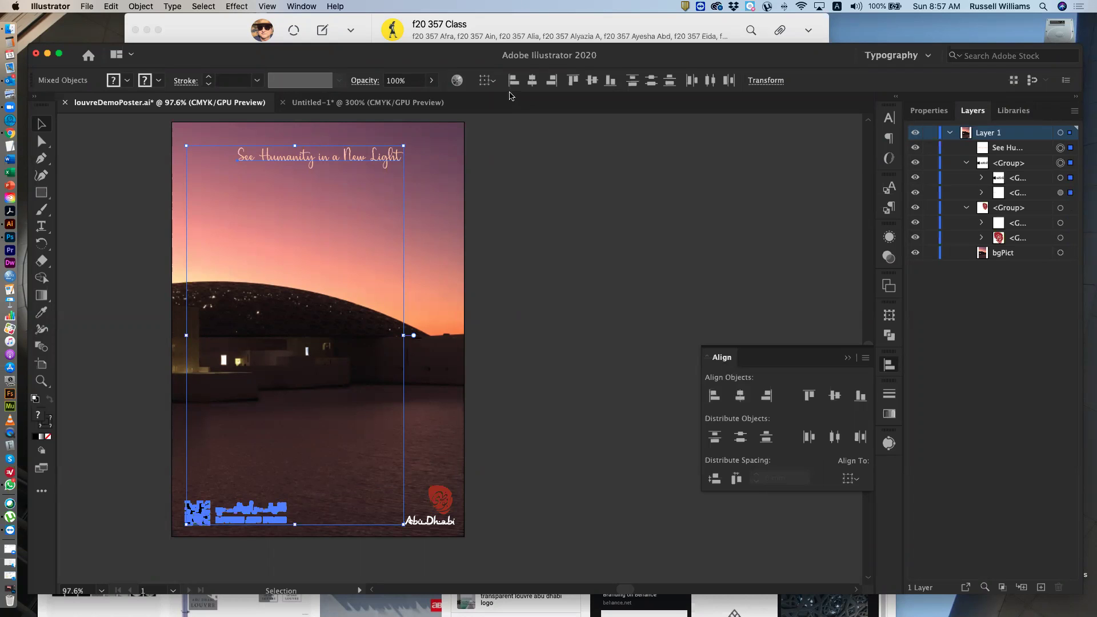
{"action": "left_click", "coordinate": [715, 396]}
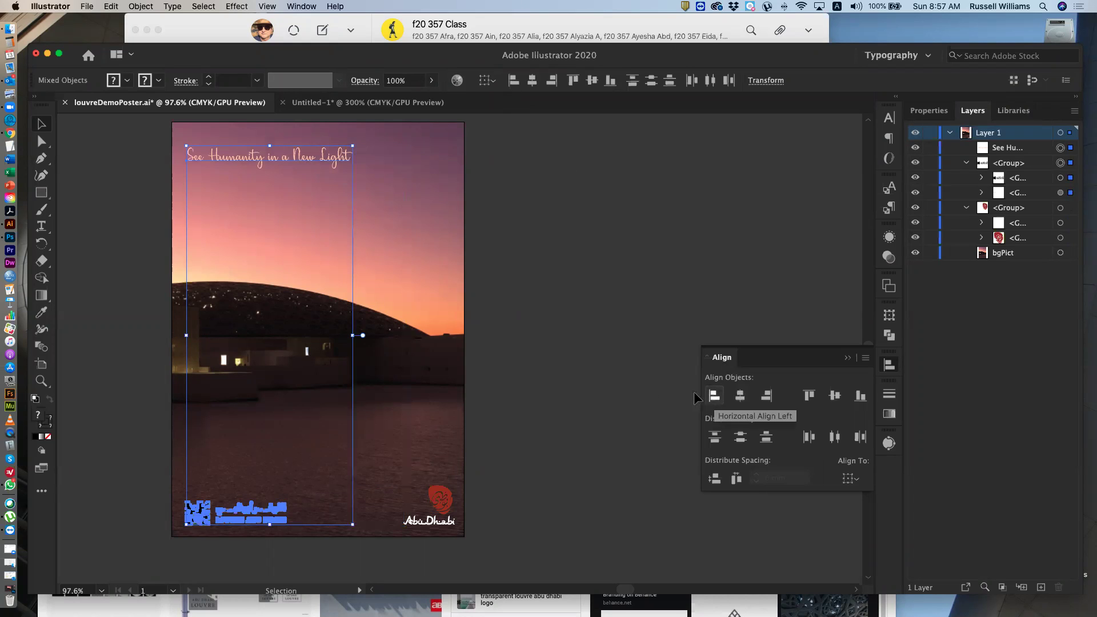
{"action": "left_click", "coordinate": [612, 383]}
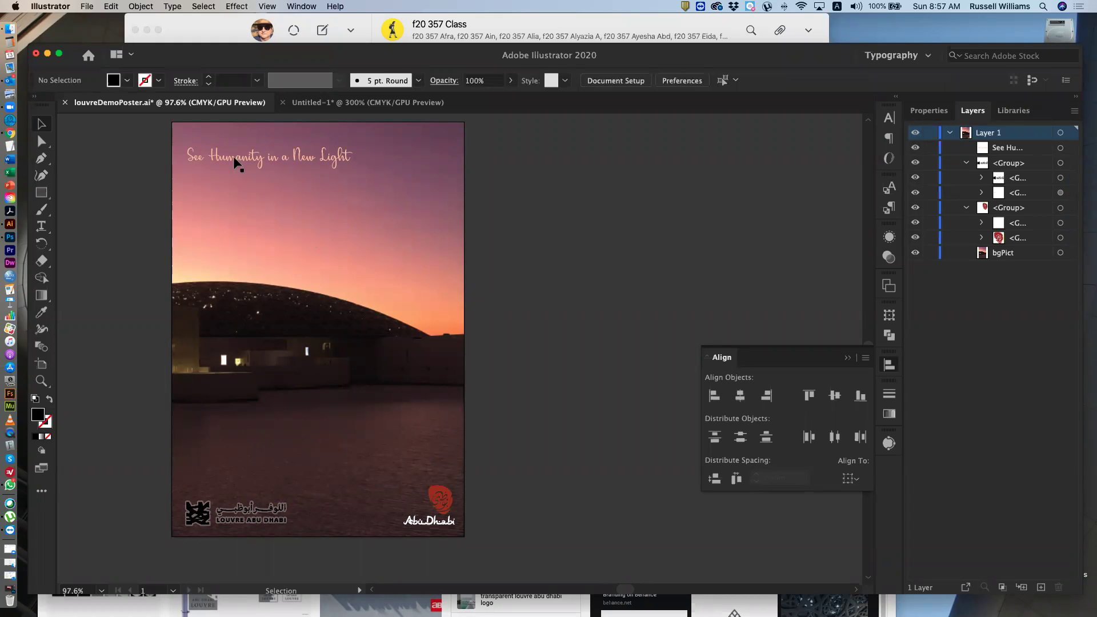
Step: Stretch the tagline horizontally to the right, keeping its left edge in place, until it spans most of the poster's width
{"action": "left_click", "coordinate": [300, 160]}
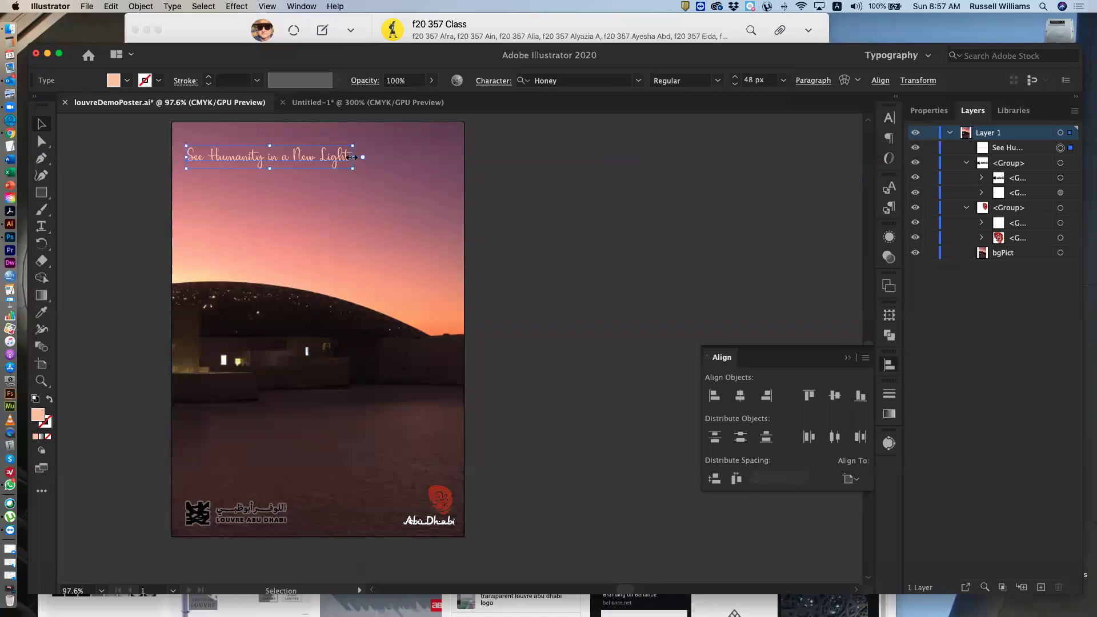
{"action": "left_click_drag", "start_coordinate": [352, 157], "coordinate": [446, 158]}
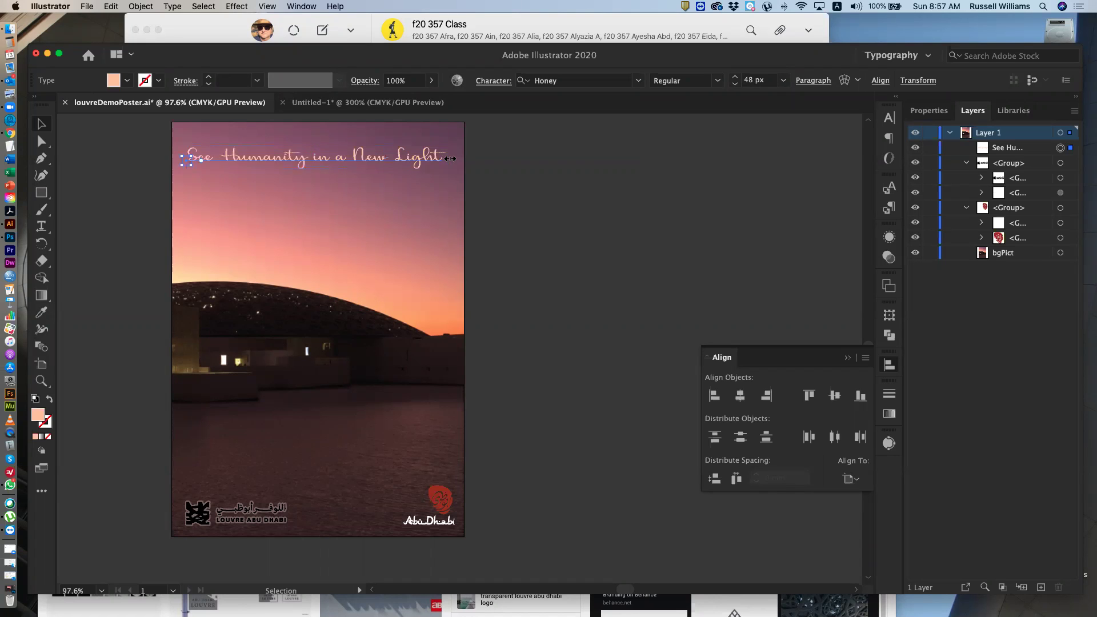
{"action": "left_click", "coordinate": [507, 173]}
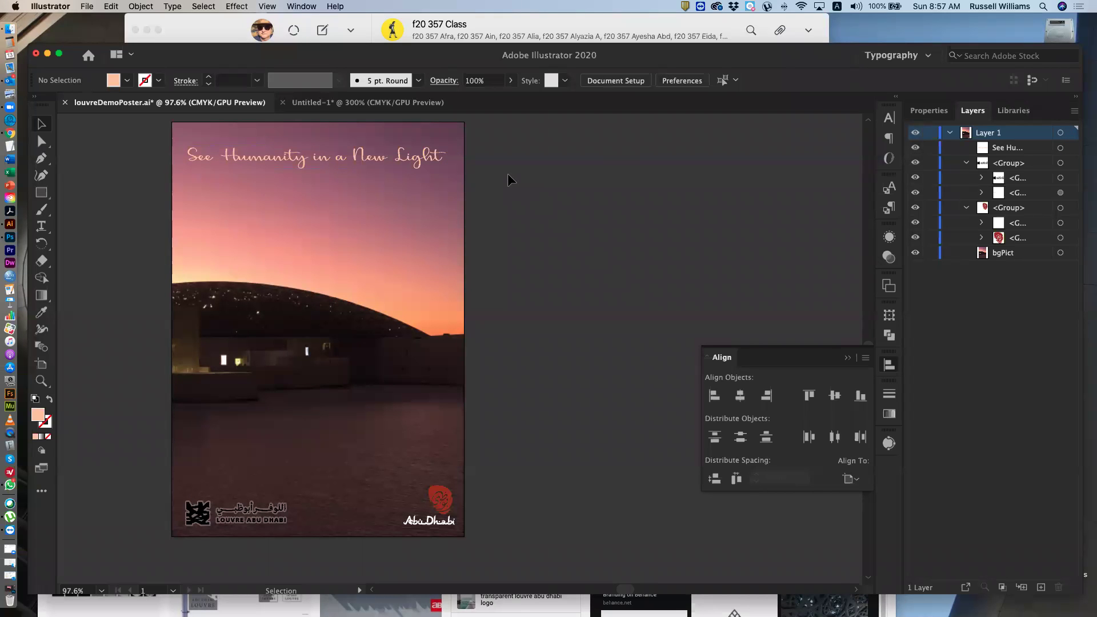
Step: Compare the tagline's right edge with the Abu Dhabi logo's, and widen the tagline slightly further to nearly meet that edge
{"action": "left_click", "coordinate": [433, 156]}
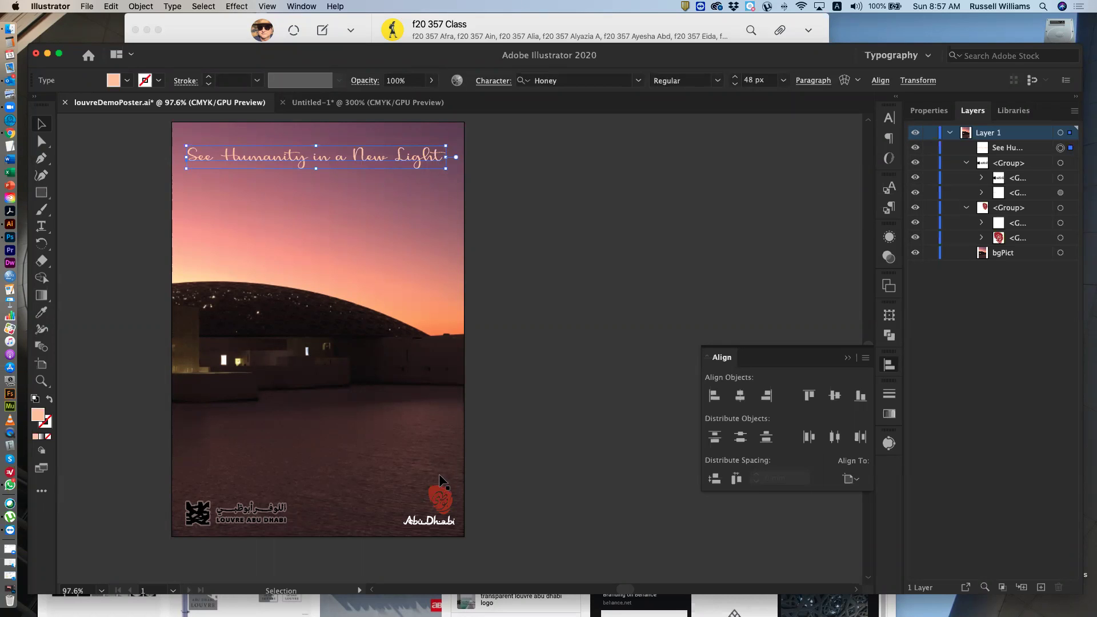
{"action": "left_click", "coordinate": [440, 492], "text": "shift"}
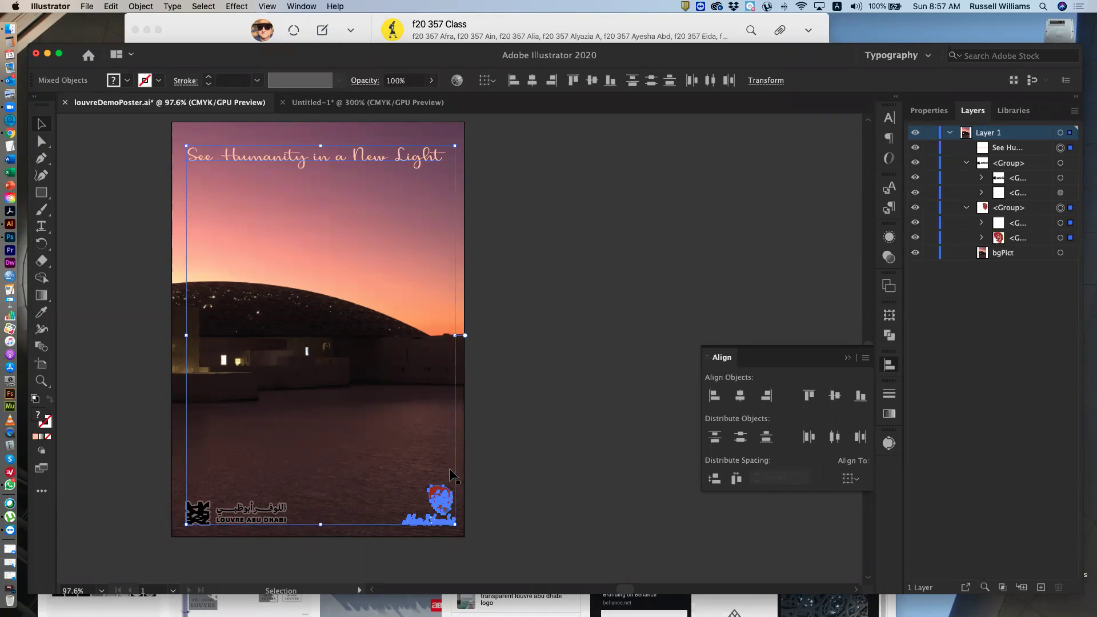
{"action": "left_click", "coordinate": [522, 246]}
{"action": "left_click", "coordinate": [430, 160]}
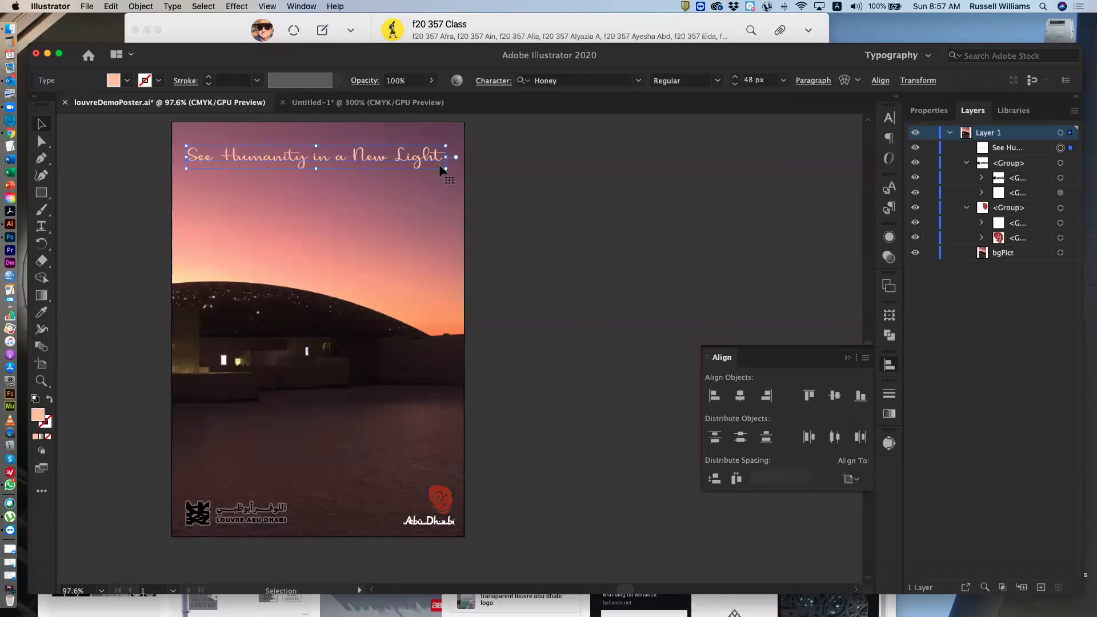
{"action": "left_click_drag", "start_coordinate": [447, 157], "coordinate": [462, 157]}
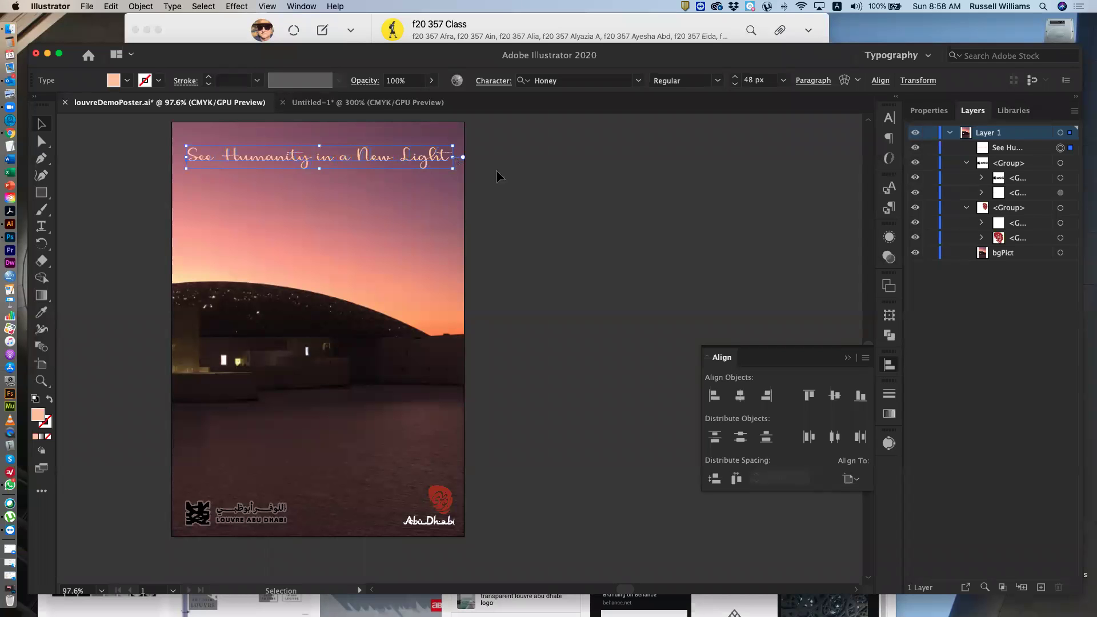
{"action": "left_click", "coordinate": [496, 170]}
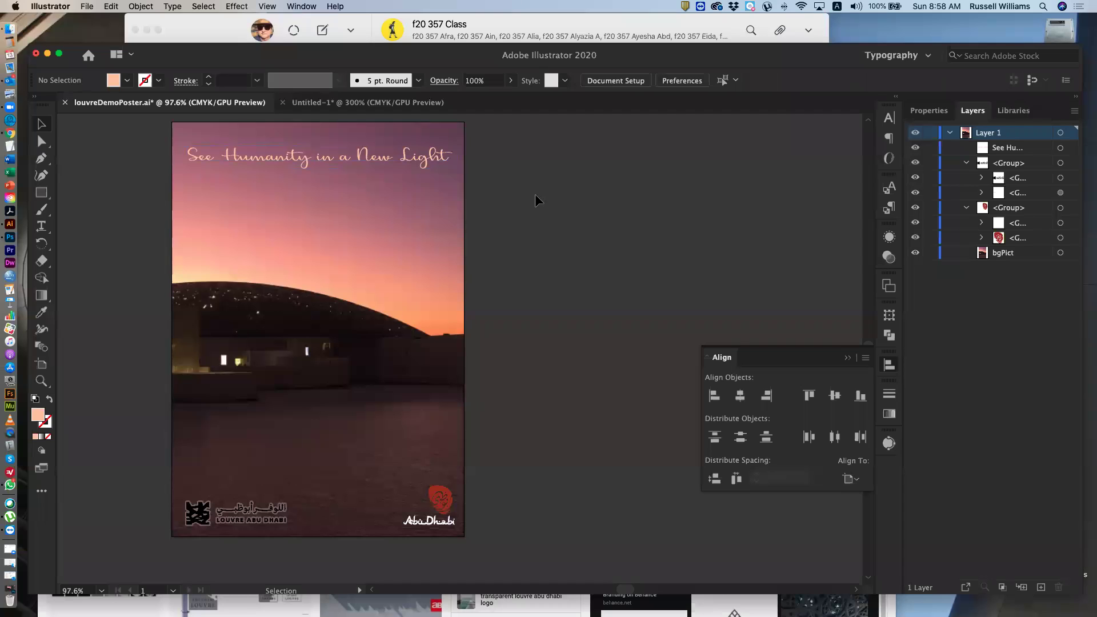
Step: Check the tagline's right edge against the Abu Dhabi logo's, and undo the tagline's horizontal stretching
{"action": "left_click", "coordinate": [433, 159]}
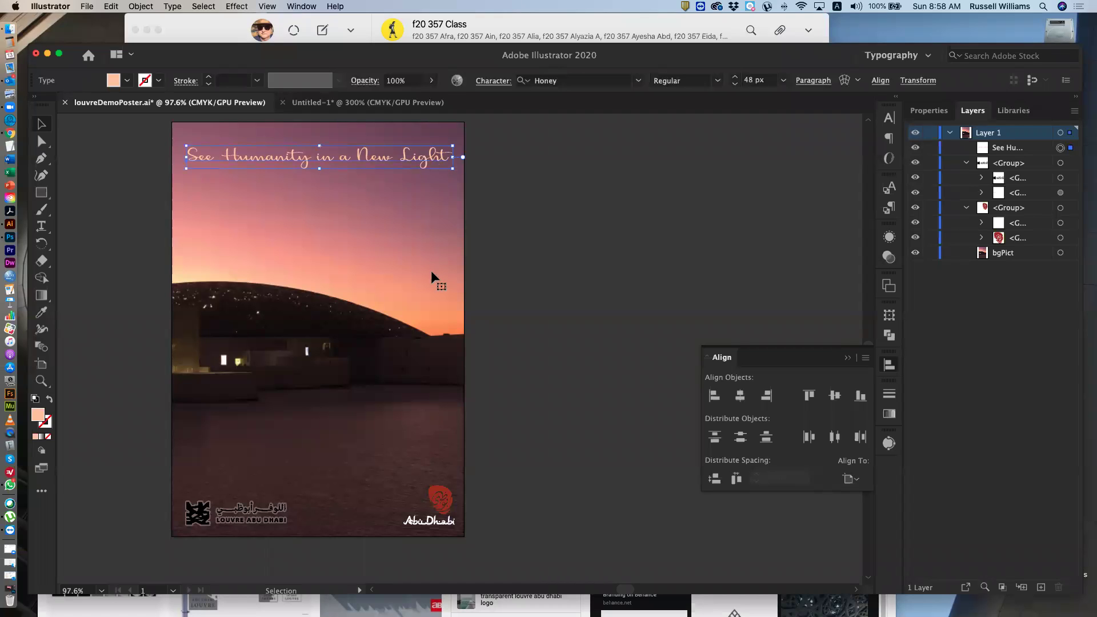
{"action": "left_click", "coordinate": [431, 499], "text": "shift"}
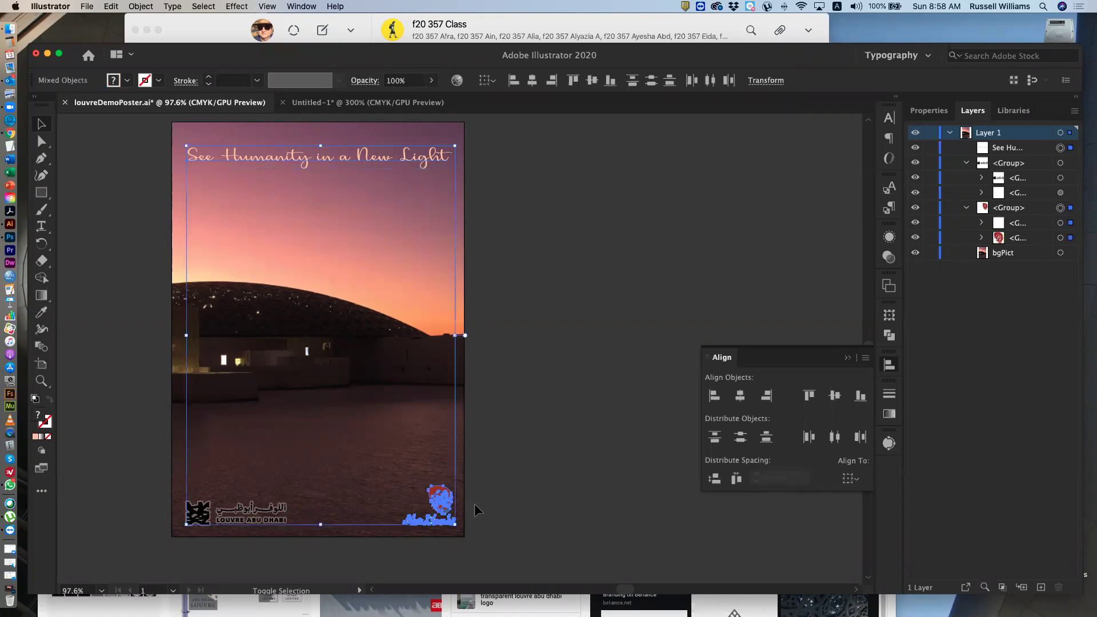
{"action": "left_click", "coordinate": [525, 478]}
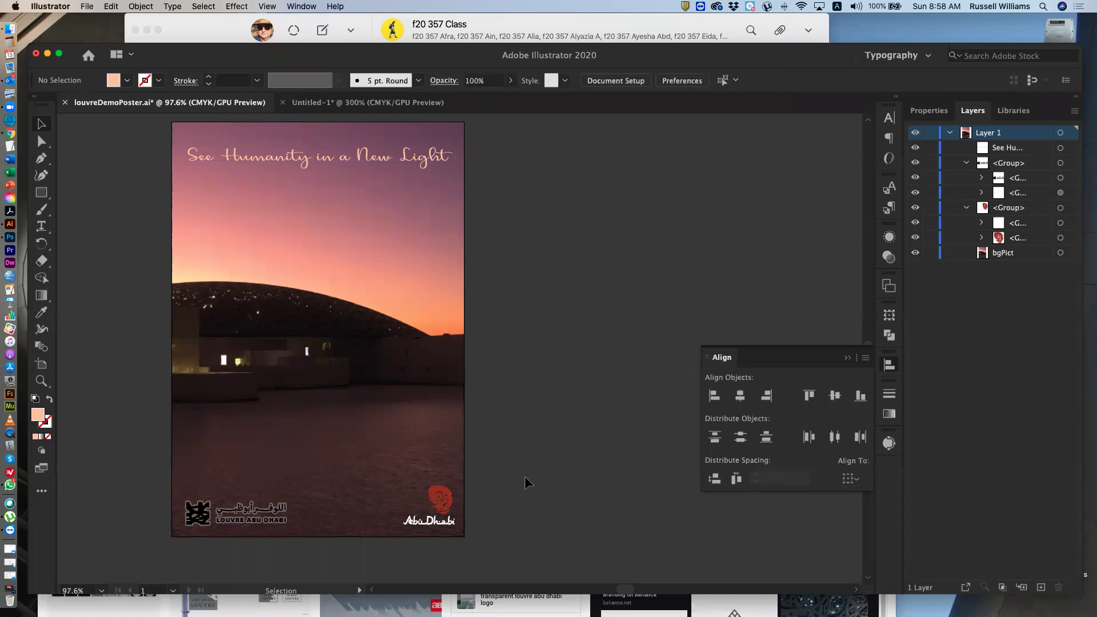
{"action": "key", "text": "super+z"}
{"action": "key", "text": "super+z"}
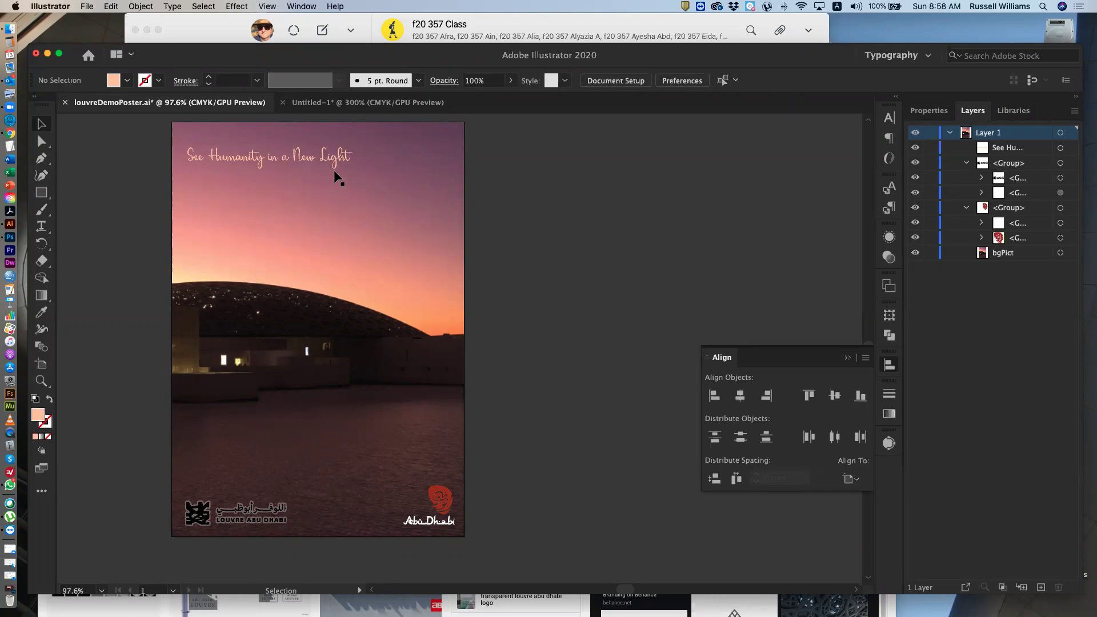
Step: Enlarge the "See Humanity in a New Light" tagline to 72 px and move it slightly down and to the right
{"action": "left_click", "coordinate": [251, 159]}
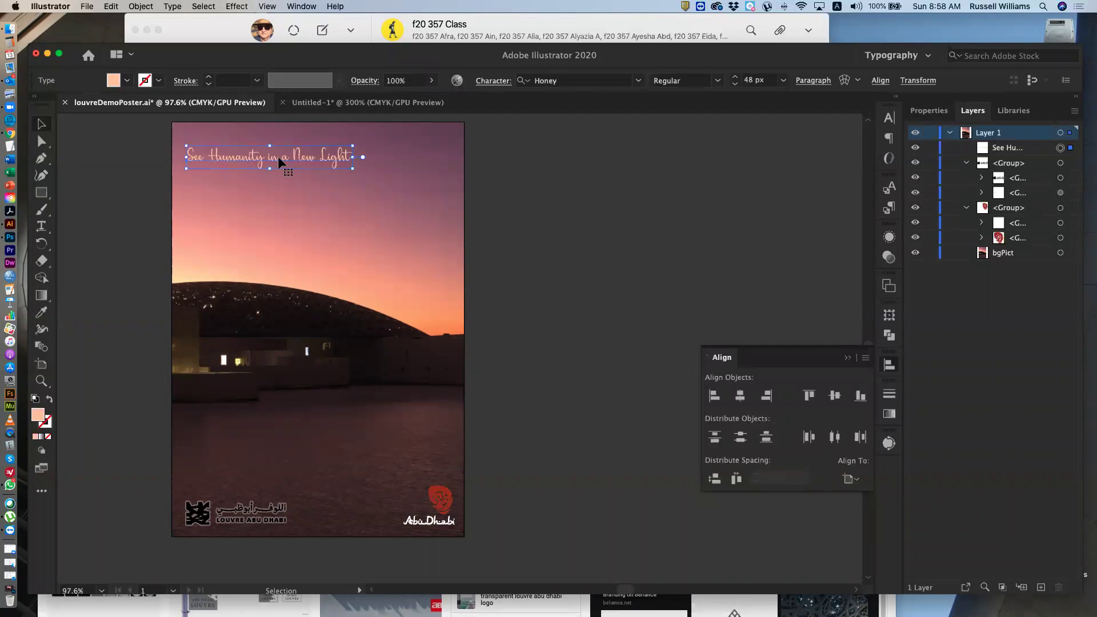
{"action": "left_click", "coordinate": [784, 81]}
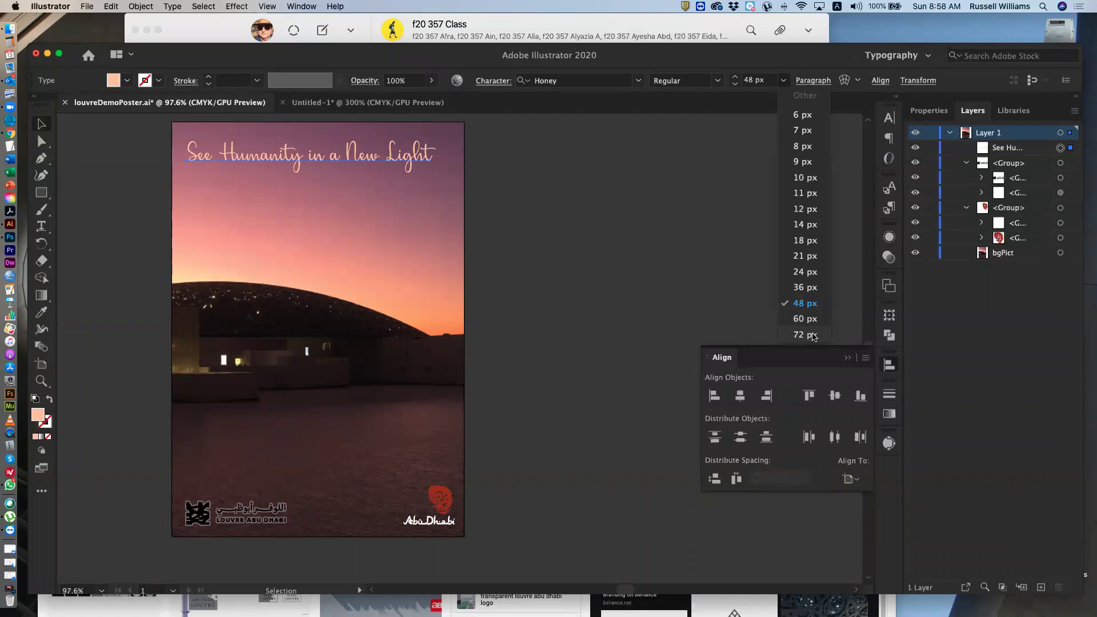
{"action": "left_click", "coordinate": [805, 335]}
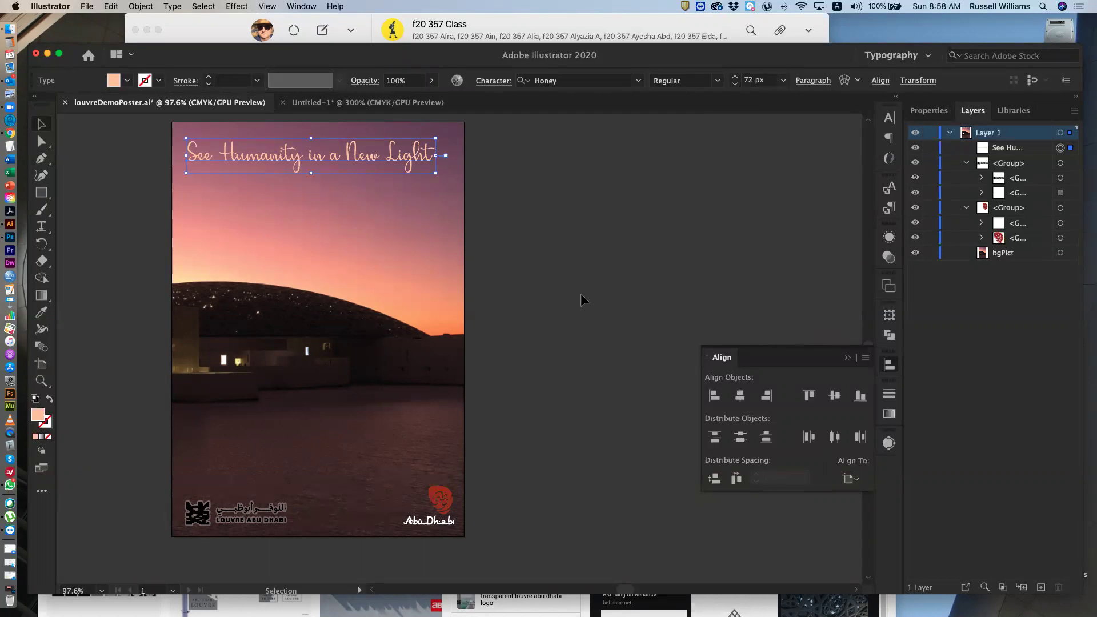
{"action": "left_click", "coordinate": [640, 291]}
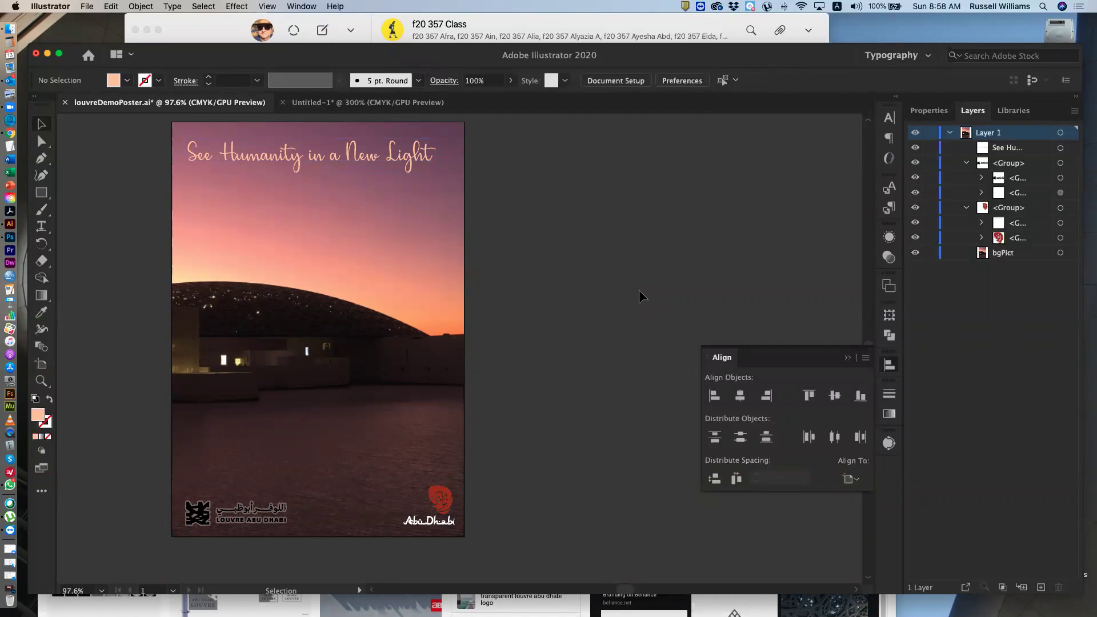
{"action": "left_click_drag", "start_coordinate": [365, 156], "coordinate": [370, 164]}
{"action": "left_click", "coordinate": [553, 200]}
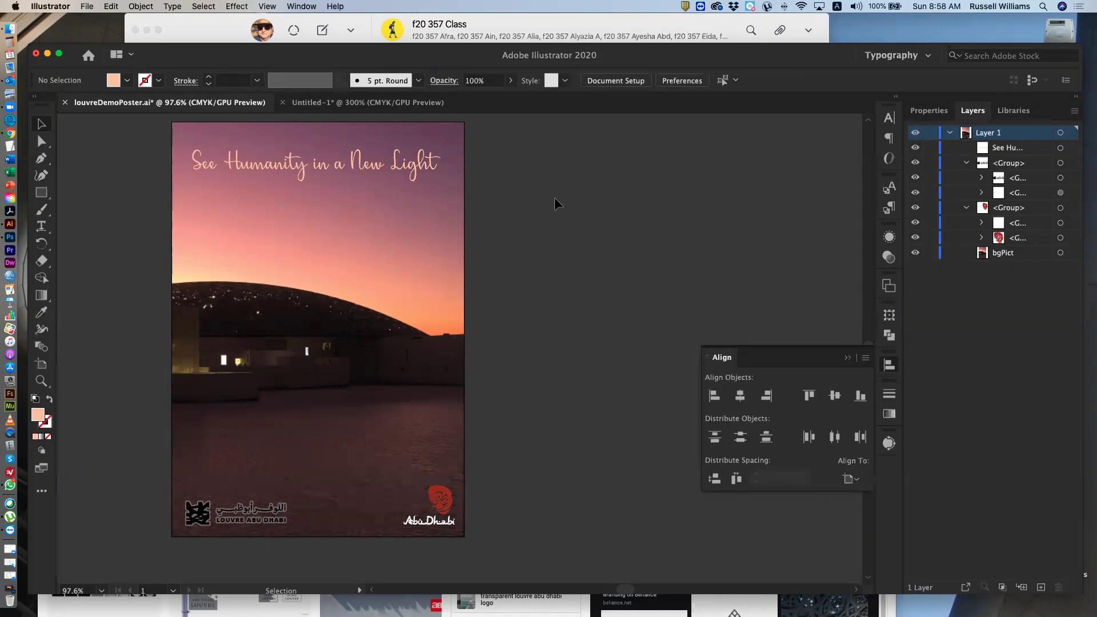
Step: Undo the tagline edits back to its 48 px size and its roughly centred position, before its left alignment with the Louvre Abu Dhabi logo
{"action": "key", "text": "super+z"}
{"action": "key", "text": "super+z"}
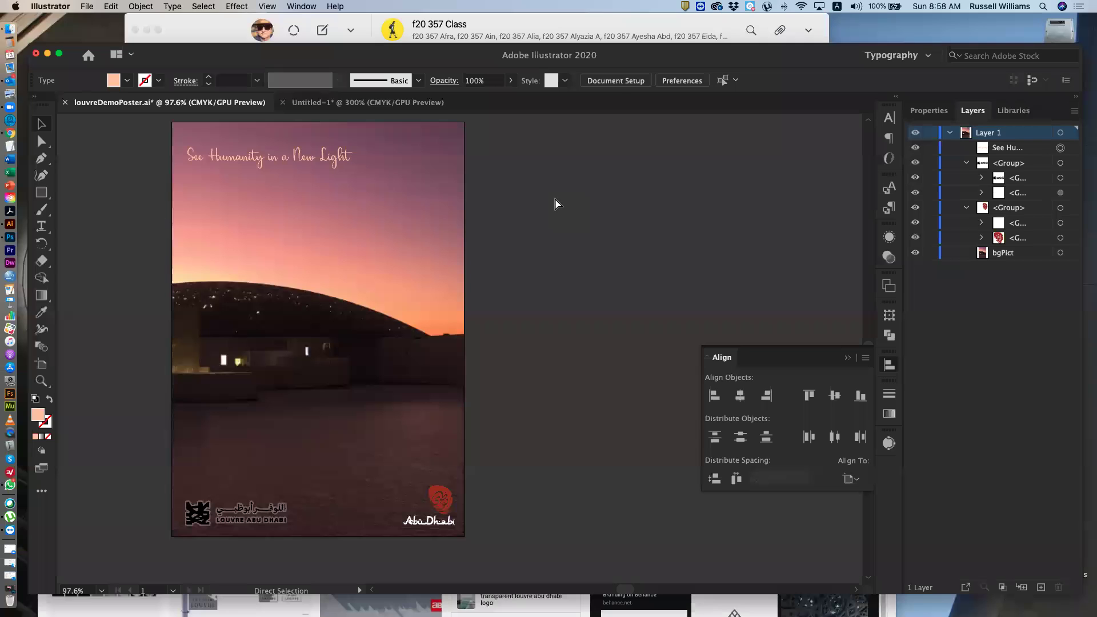
{"action": "key", "text": "super+shift+z"}
{"action": "key", "text": "super+shift+z"}
{"action": "key", "text": "v"}
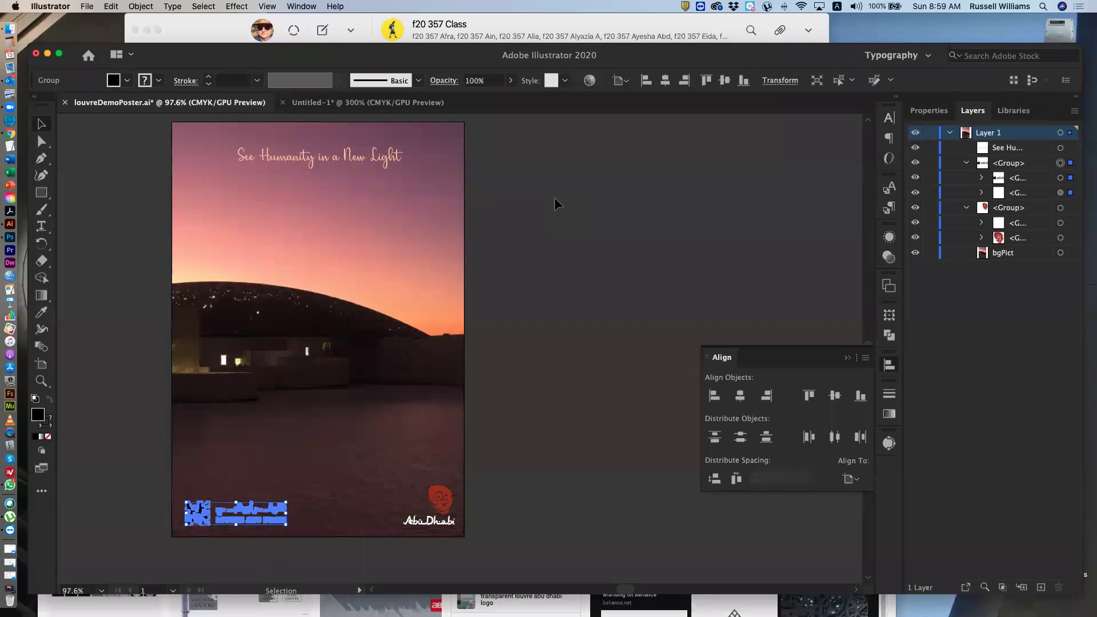
{"action": "left_click", "coordinate": [559, 231]}
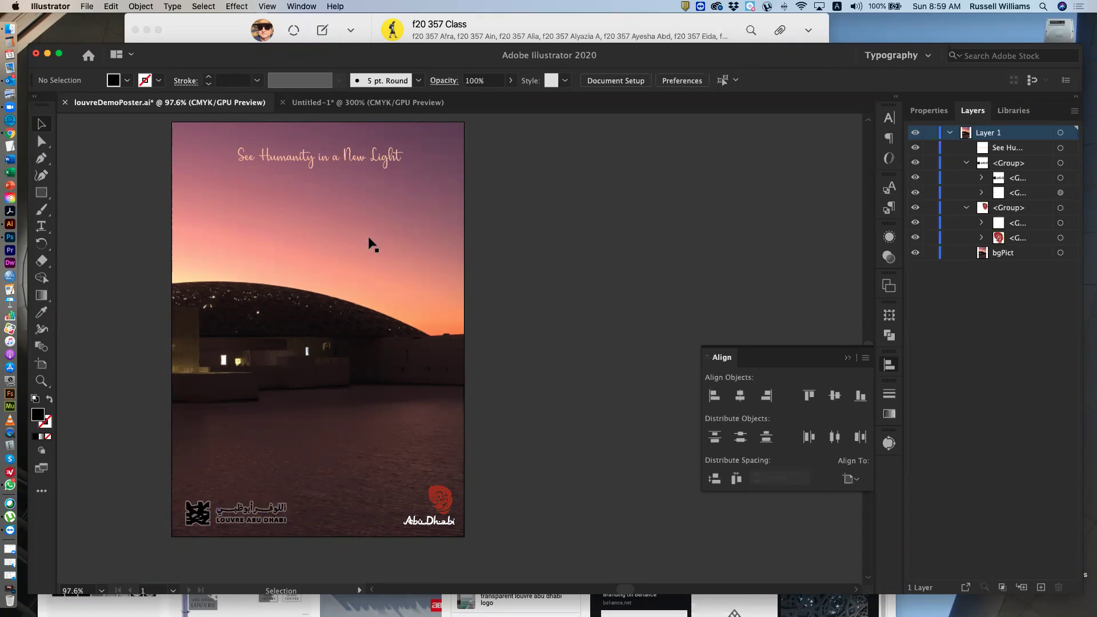
Step: Try the tagline over the dark water above the logos, and return it to the sky near the poster's top
{"action": "left_click_drag", "start_coordinate": [358, 156], "coordinate": [362, 450]}
{"action": "left_click", "coordinate": [531, 399]}
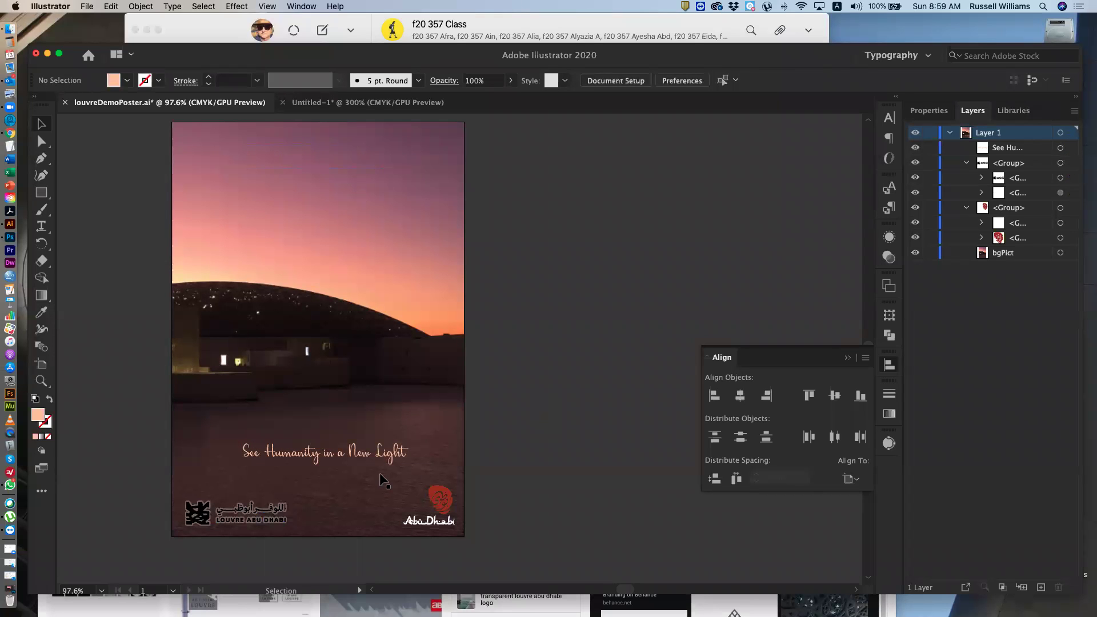
{"action": "left_click_drag", "start_coordinate": [373, 454], "coordinate": [370, 183]}
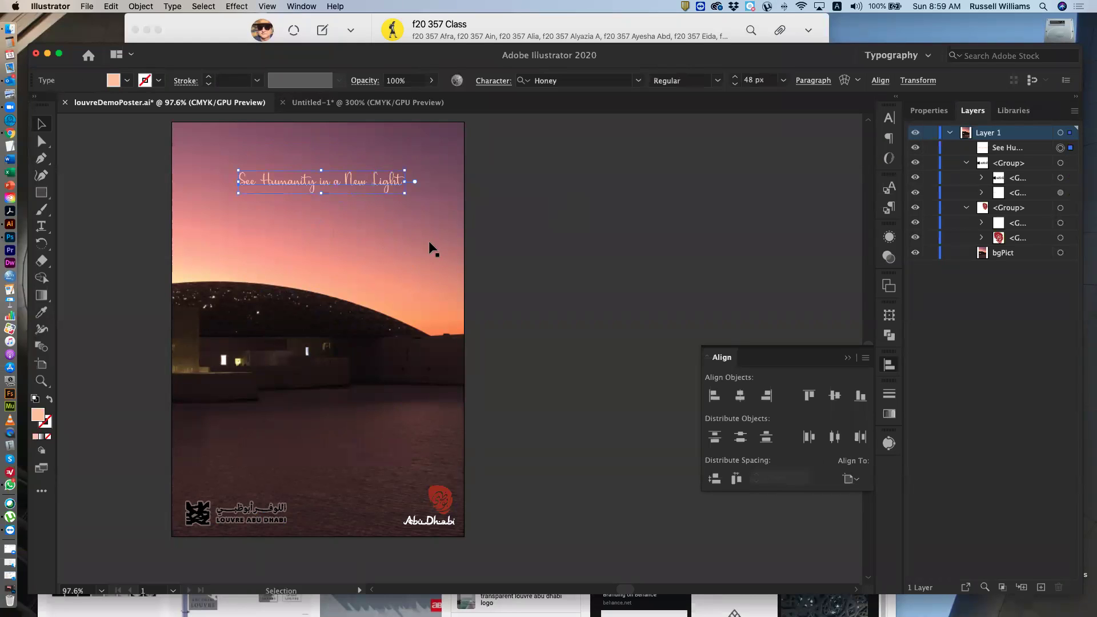
Step: Set the tagline's font size to 72 px and place it over the dark water, just above the two logos
{"action": "left_click", "coordinate": [784, 80]}
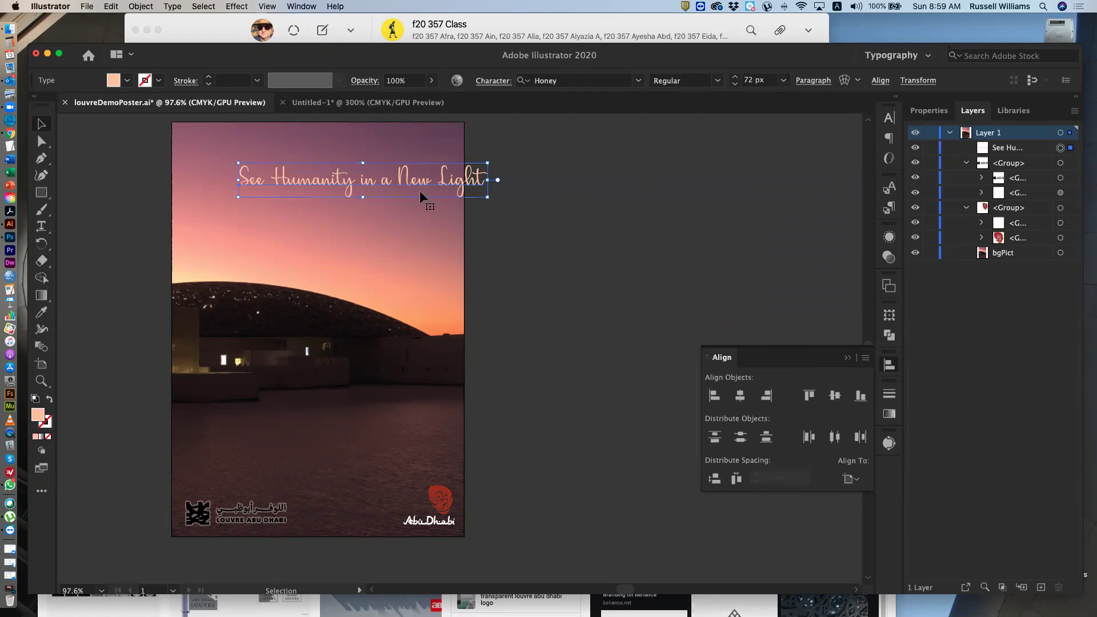
{"action": "left_click_drag", "start_coordinate": [416, 181], "coordinate": [376, 452]}
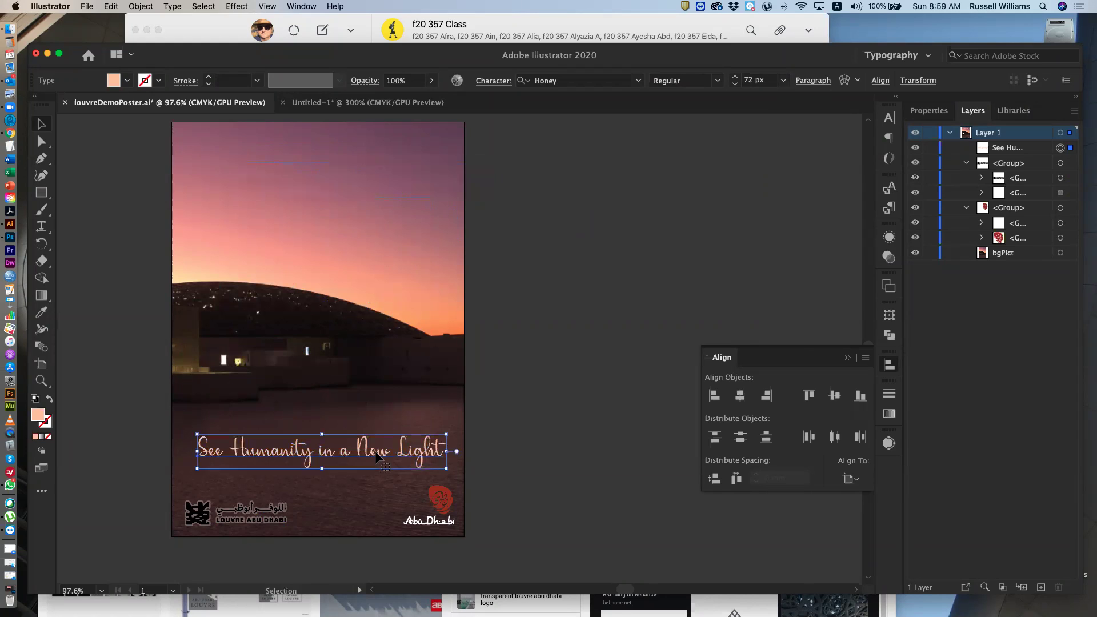
{"action": "left_click", "coordinate": [534, 393]}
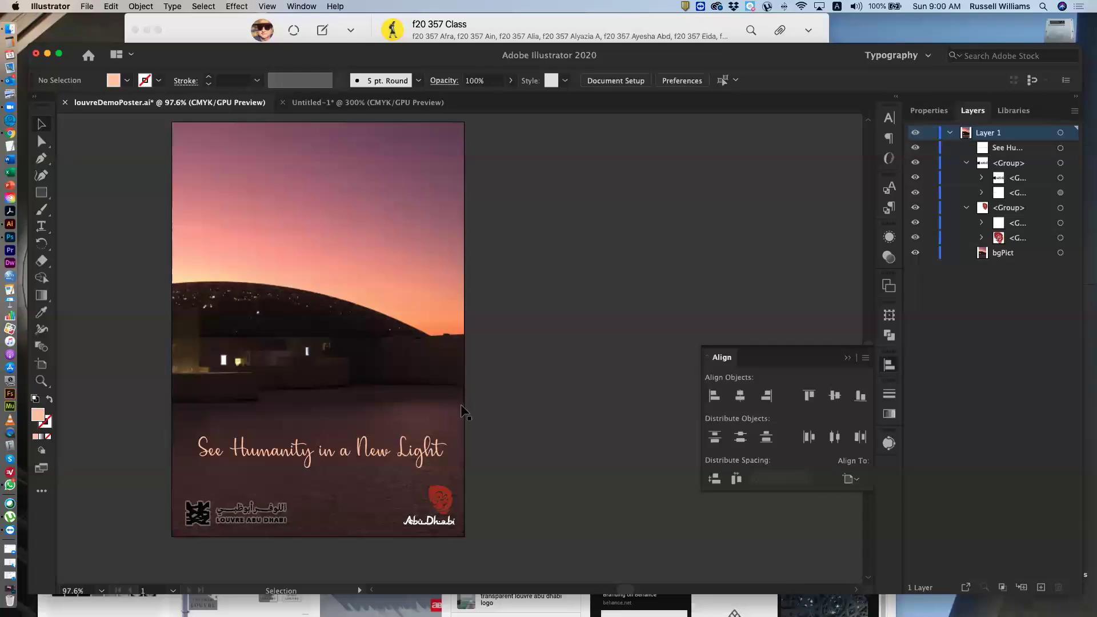
{"action": "left_click_drag", "start_coordinate": [440, 450], "coordinate": [434, 447]}
{"action": "left_click", "coordinate": [516, 444]}
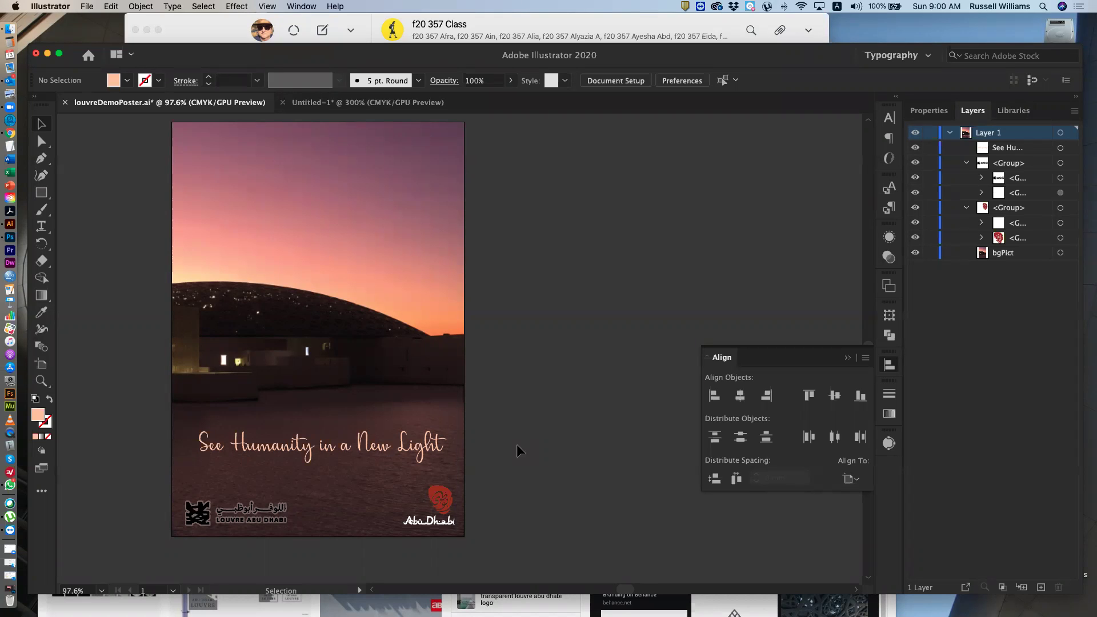
Step: Lock the bgPict background image so that the Louvre Abu Dhabi logo can be selected without it
{"action": "left_click", "coordinate": [244, 520]}
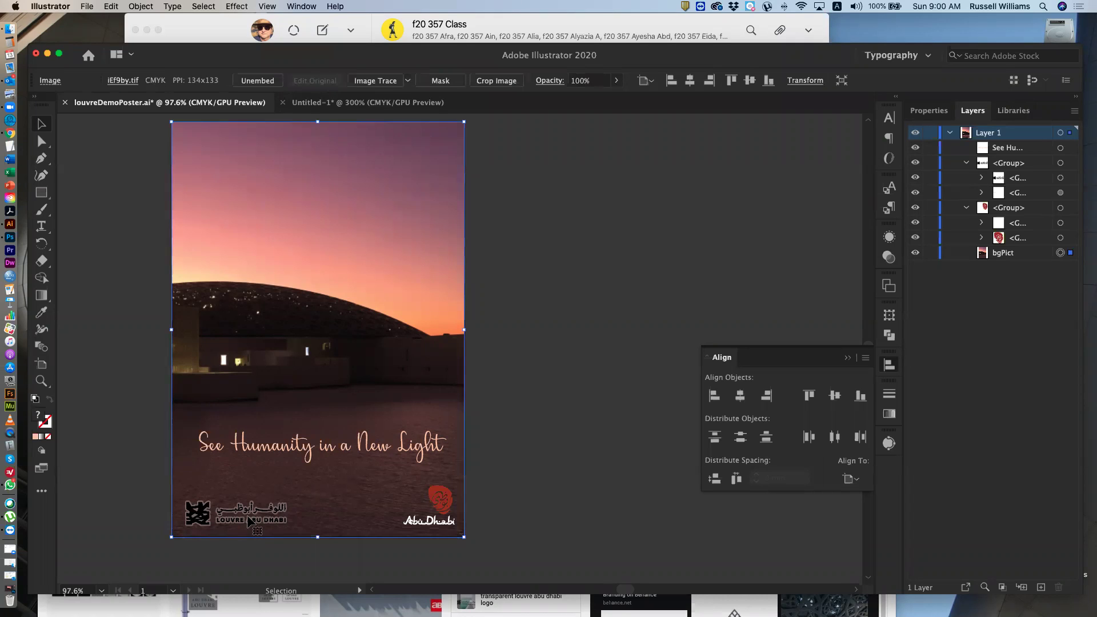
{"action": "left_click", "coordinate": [266, 508]}
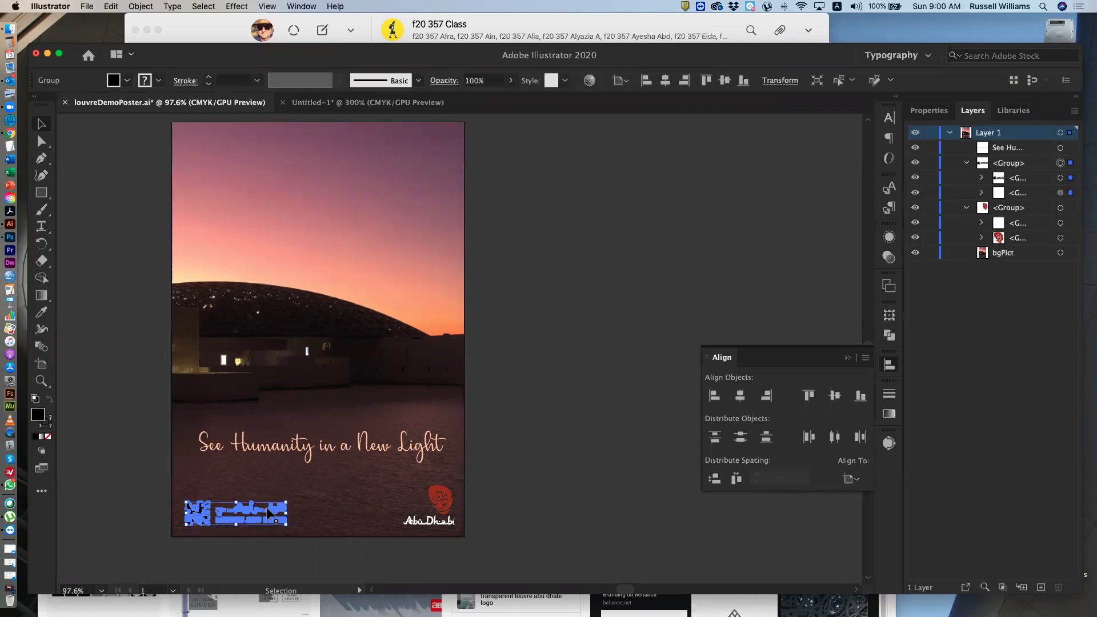
{"action": "left_click", "coordinate": [930, 252]}
Step: Examine the Louvre Abu Dhabi logo up close and on the whole poster with its translucent outline group hidden
{"action": "key", "text": "a"}
{"action": "key", "text": "super+equal"}
{"action": "key", "text": "super+equal"}
{"action": "key", "text": "super+equal"}
{"action": "key", "text": "super+equal"}
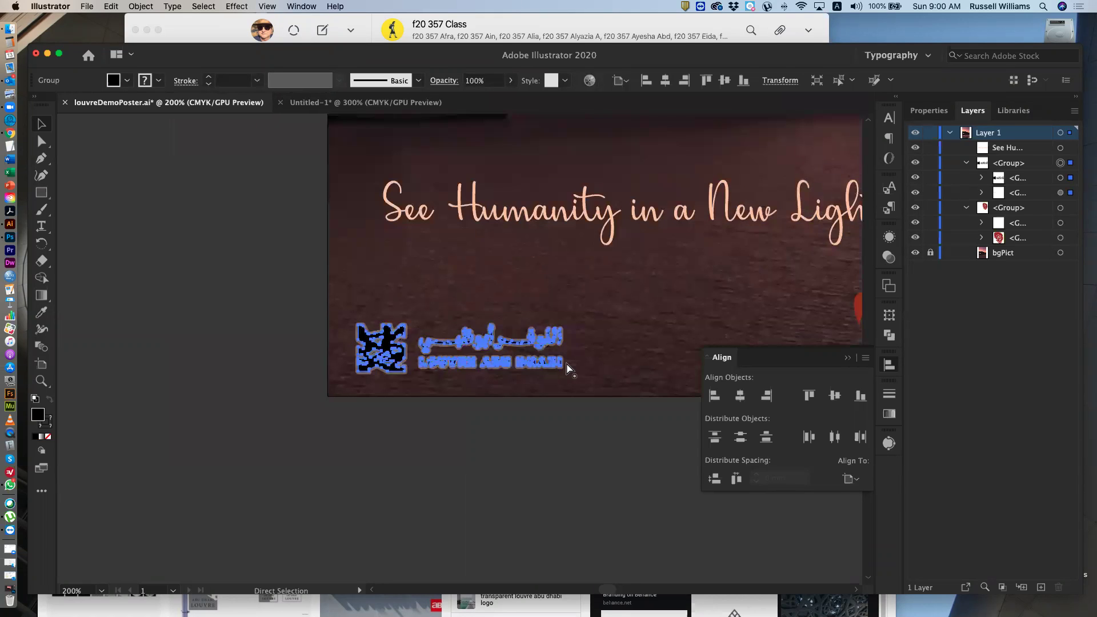
{"action": "key", "text": "v"}
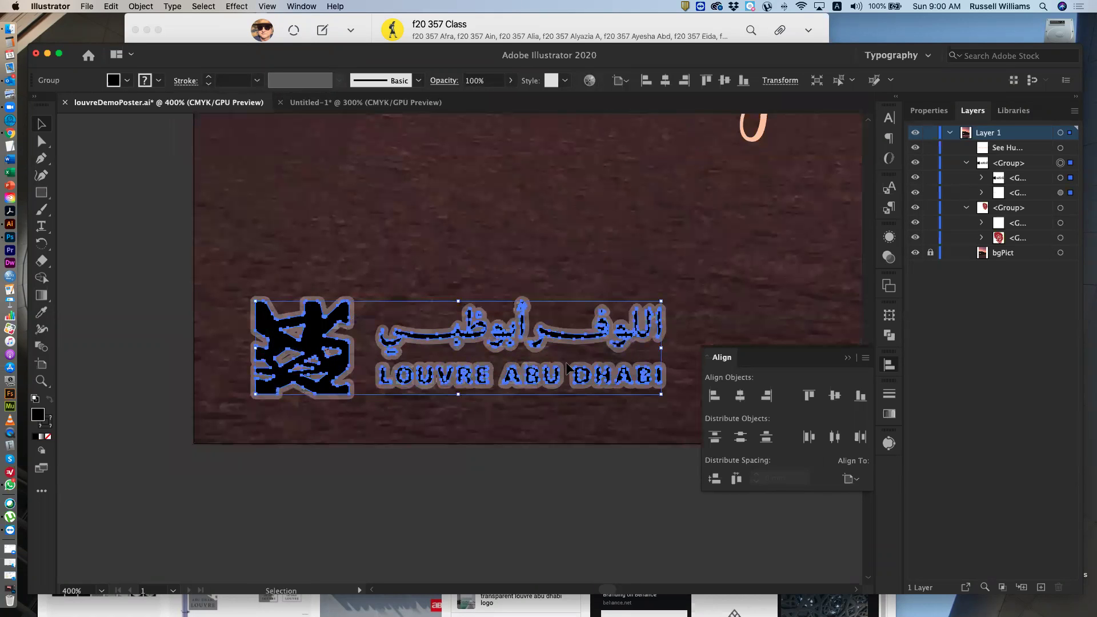
{"action": "left_click", "coordinate": [537, 484]}
{"action": "scroll", "coordinate": [543, 483], "scroll_direction": "right", "scroll_amount": 2}
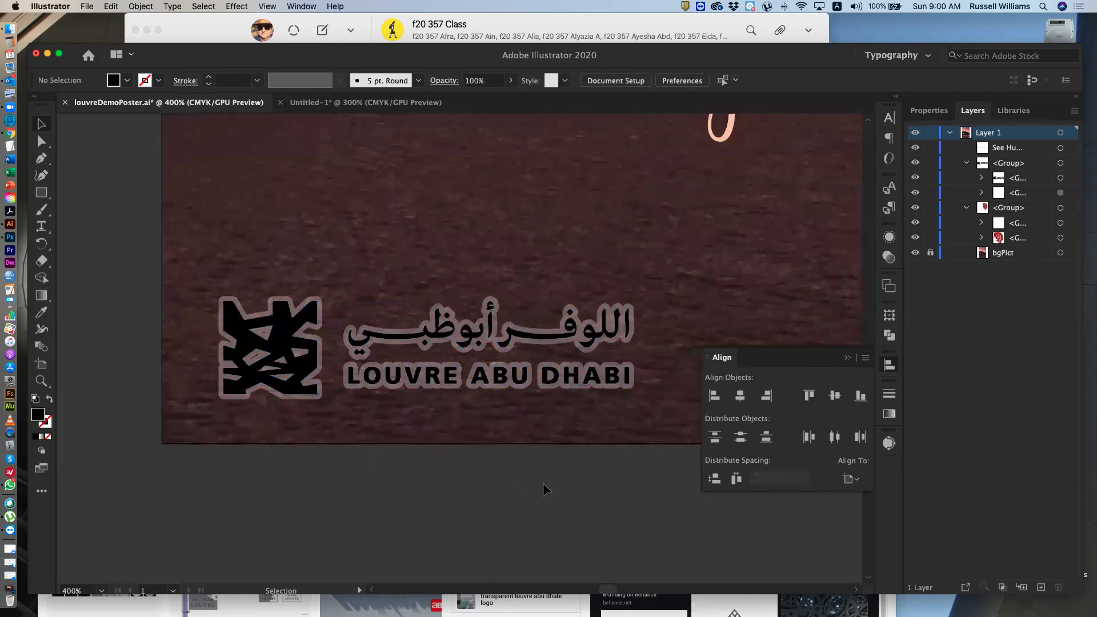
{"action": "scroll", "coordinate": [542, 489], "scroll_direction": "right", "scroll_amount": 1}
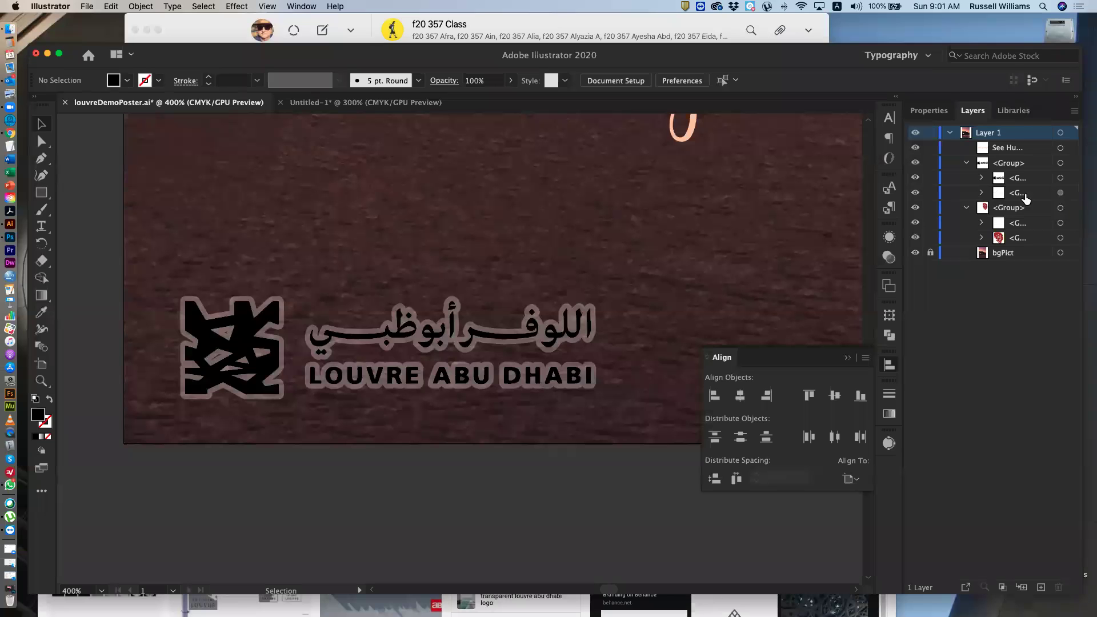
{"action": "left_click", "coordinate": [915, 193]}
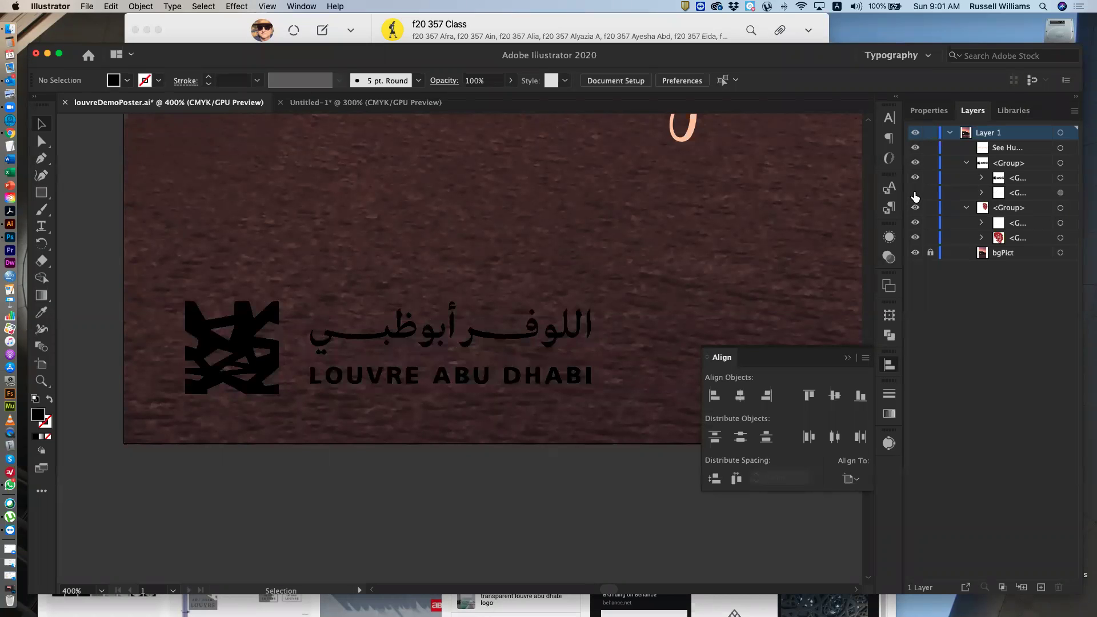
{"action": "key", "text": "a"}
{"action": "key", "text": "super+0"}
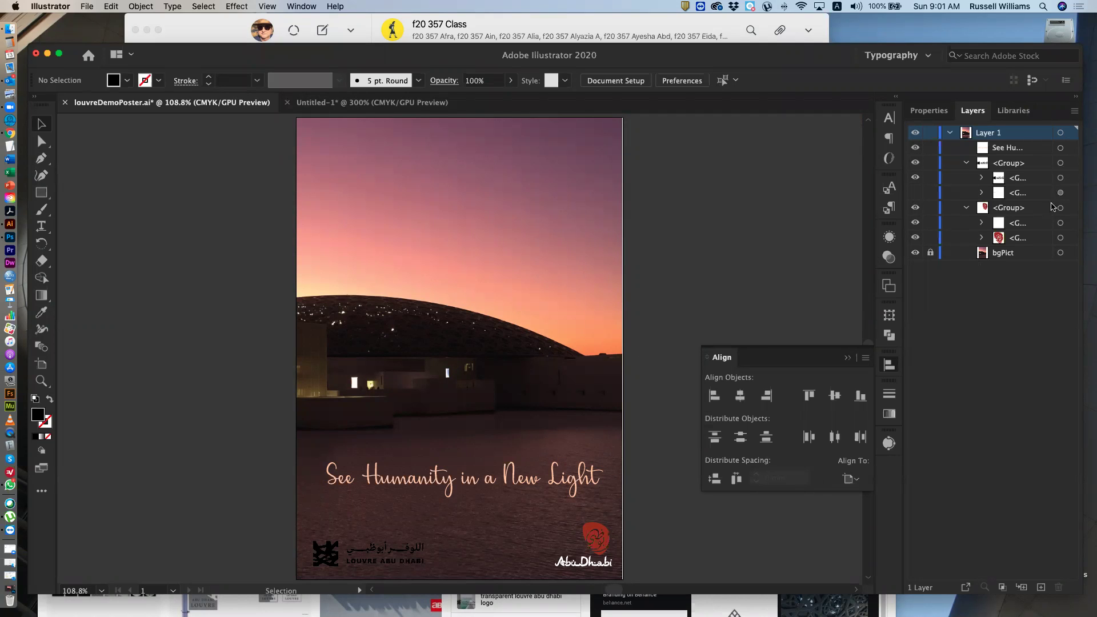
Step: Show the Louvre Abu Dhabi logo's translucent white outline group again and delete it
{"action": "left_click", "coordinate": [915, 193]}
{"action": "left_click", "coordinate": [1060, 192]}
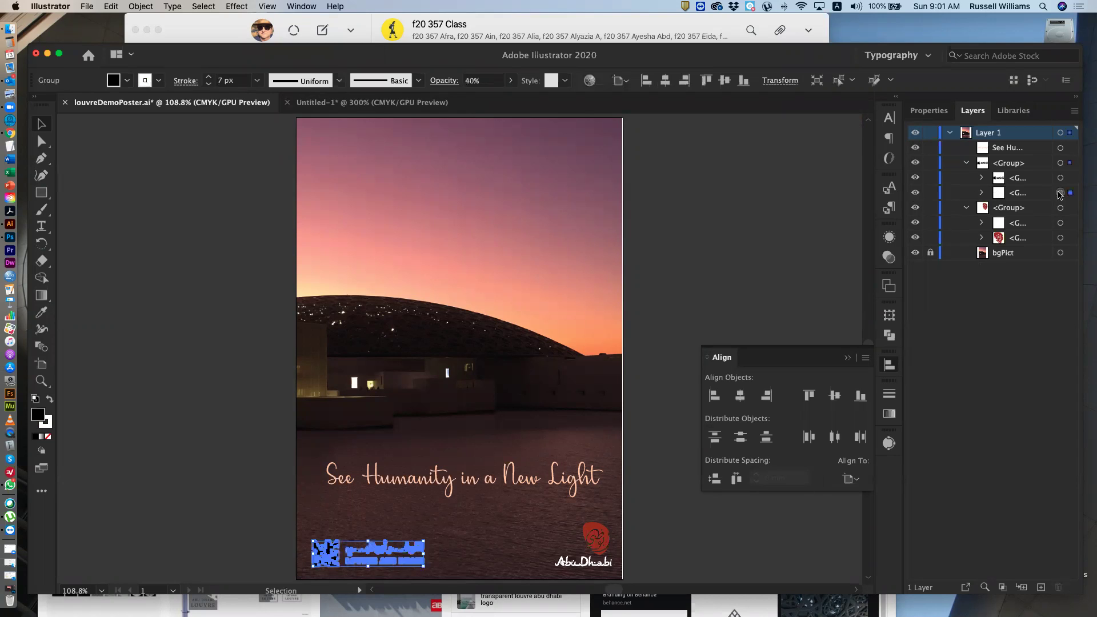
{"action": "key", "text": "Delete"}
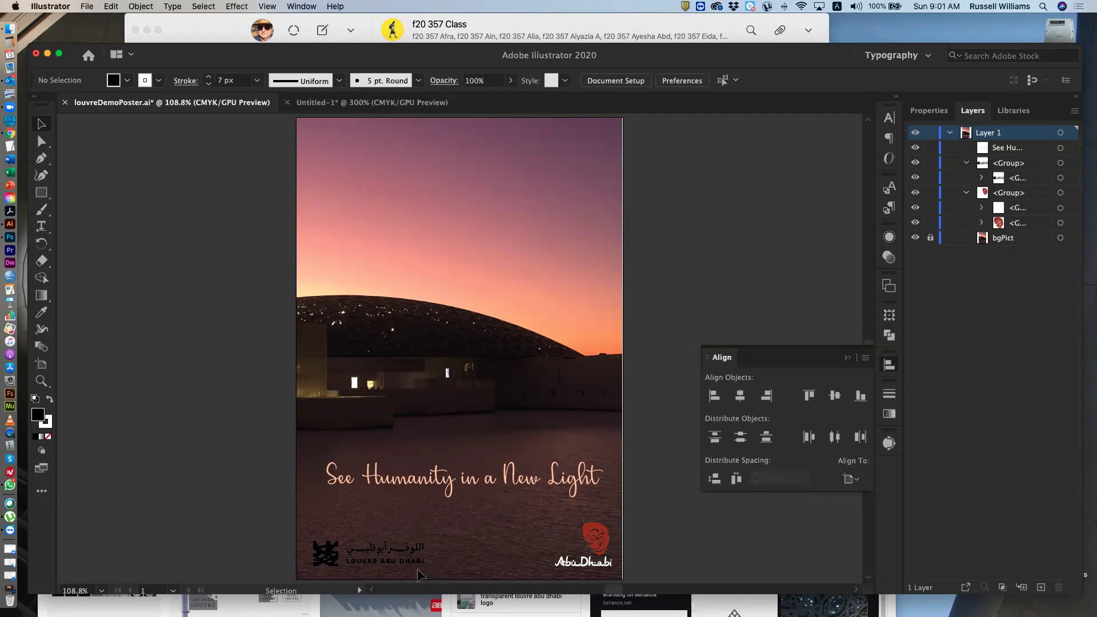
Step: Fill the Louvre Abu Dhabi logo with white
{"action": "left_click", "coordinate": [401, 554]}
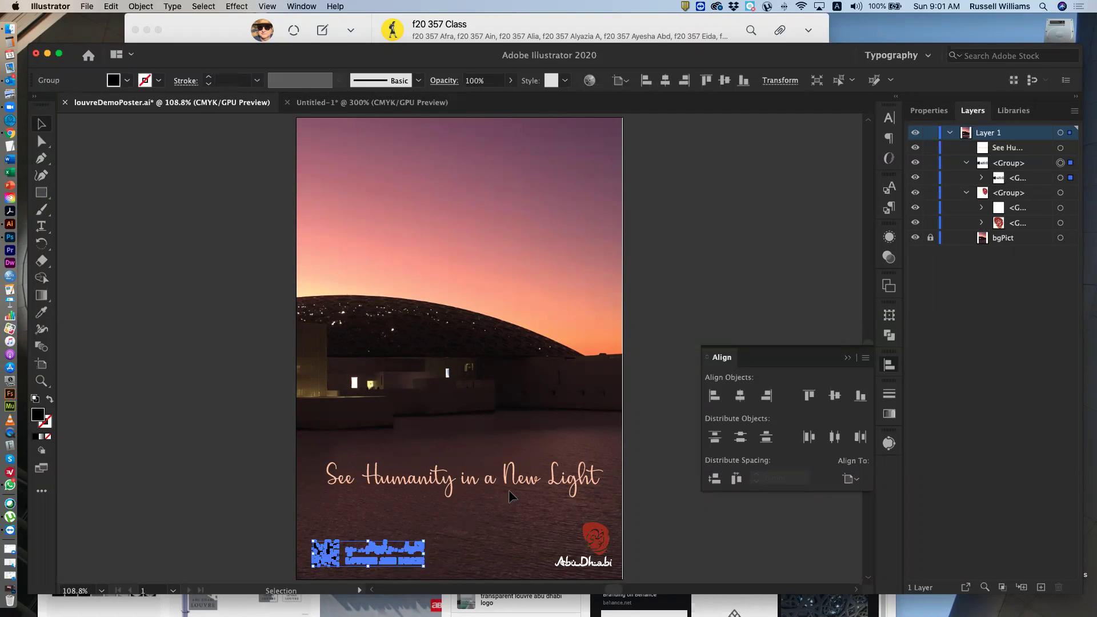
{"action": "left_click", "coordinate": [127, 81]}
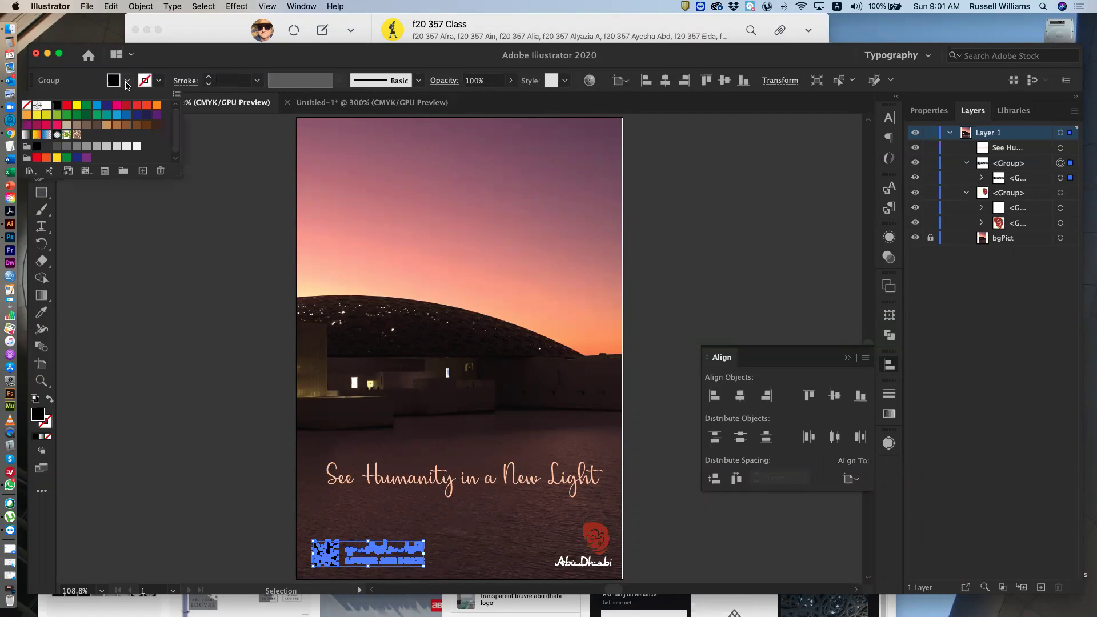
{"action": "left_click", "coordinate": [46, 105]}
{"action": "left_click", "coordinate": [167, 355]}
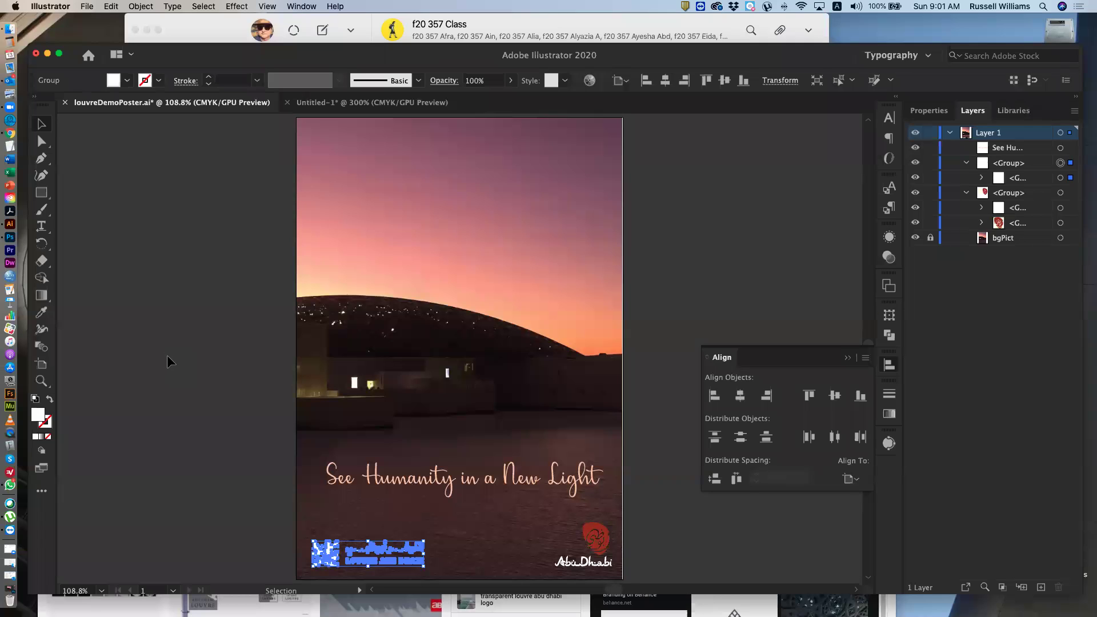
{"action": "left_click", "coordinate": [168, 355]}
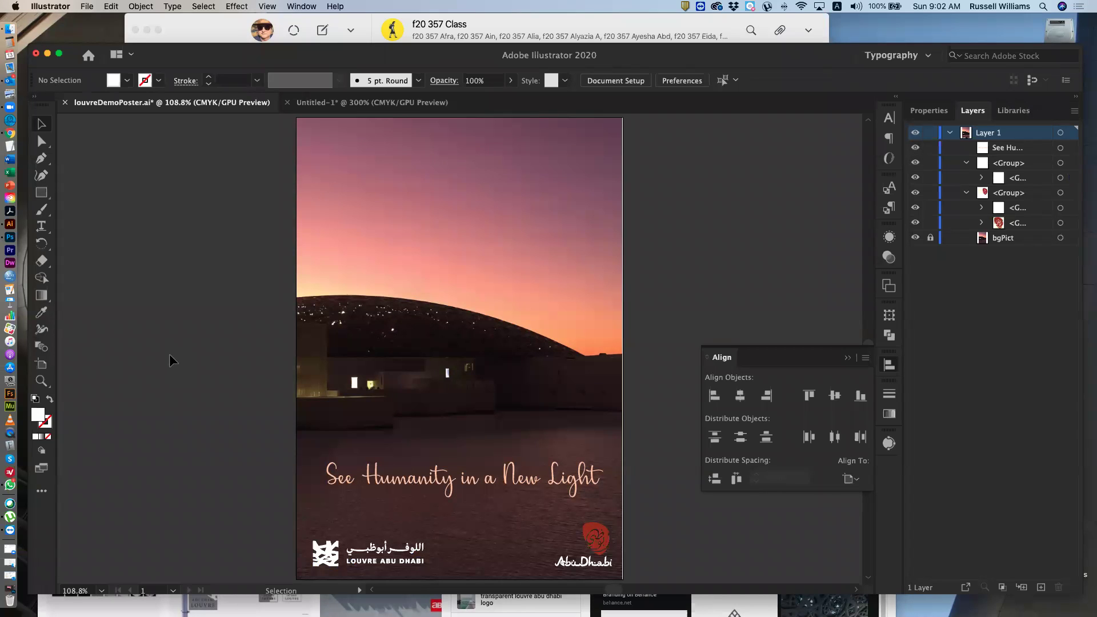
Step: Undo the white fill and recolour the Louvre Abu Dhabi logo with a pink sampled from the sunset sky using the Eyedropper
{"action": "key", "text": "a"}
{"action": "key", "text": "super+z"}
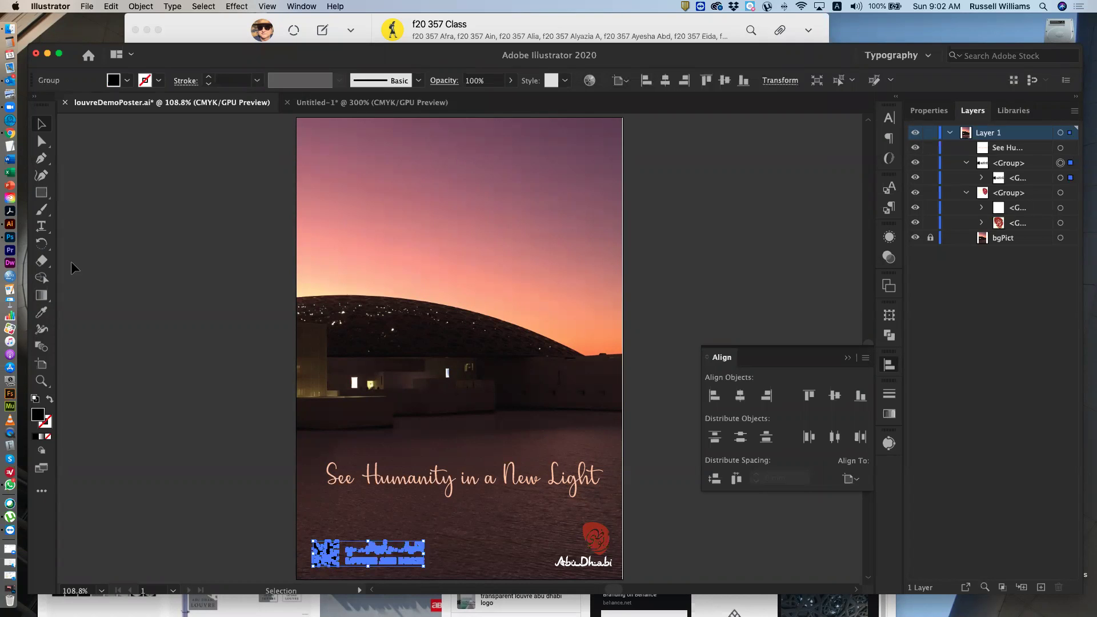
{"action": "left_click", "coordinate": [42, 312]}
{"action": "left_click", "coordinate": [525, 234]}
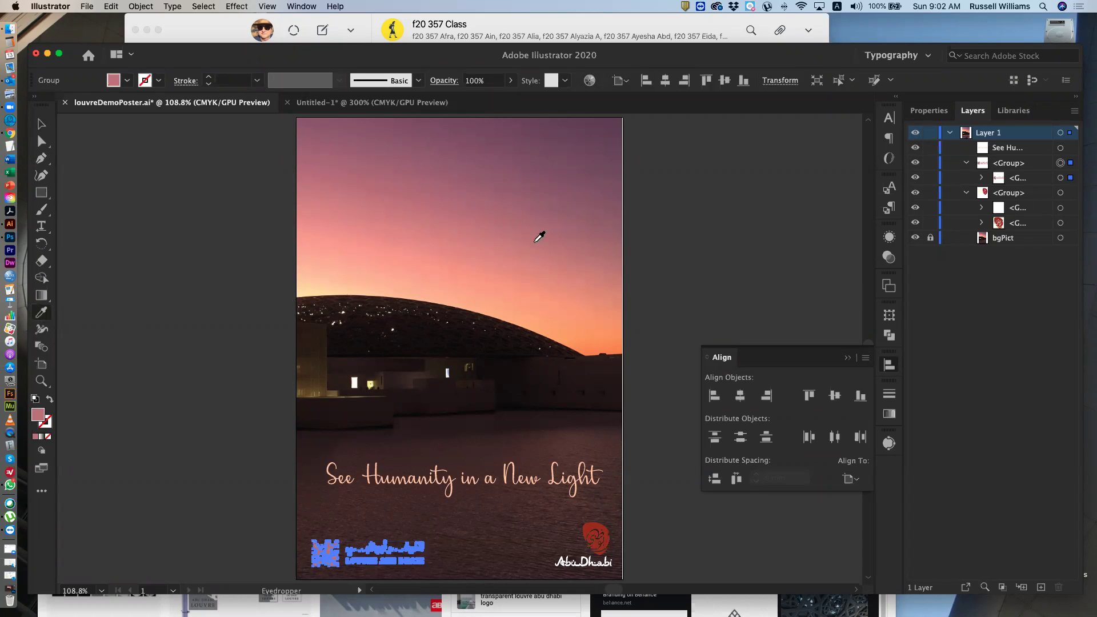
{"action": "left_click", "coordinate": [44, 130]}
{"action": "left_click", "coordinate": [168, 197]}
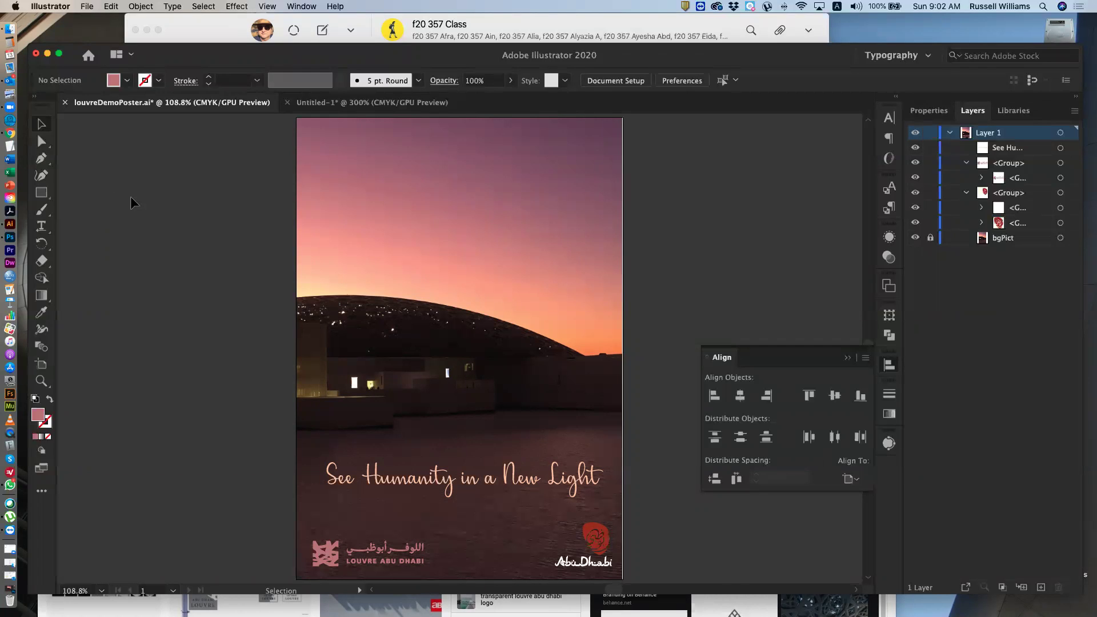
Step: Sample several pink and purple tones from the sunset sky with the Eyedropper while no object is selected
{"action": "left_click", "coordinate": [336, 554]}
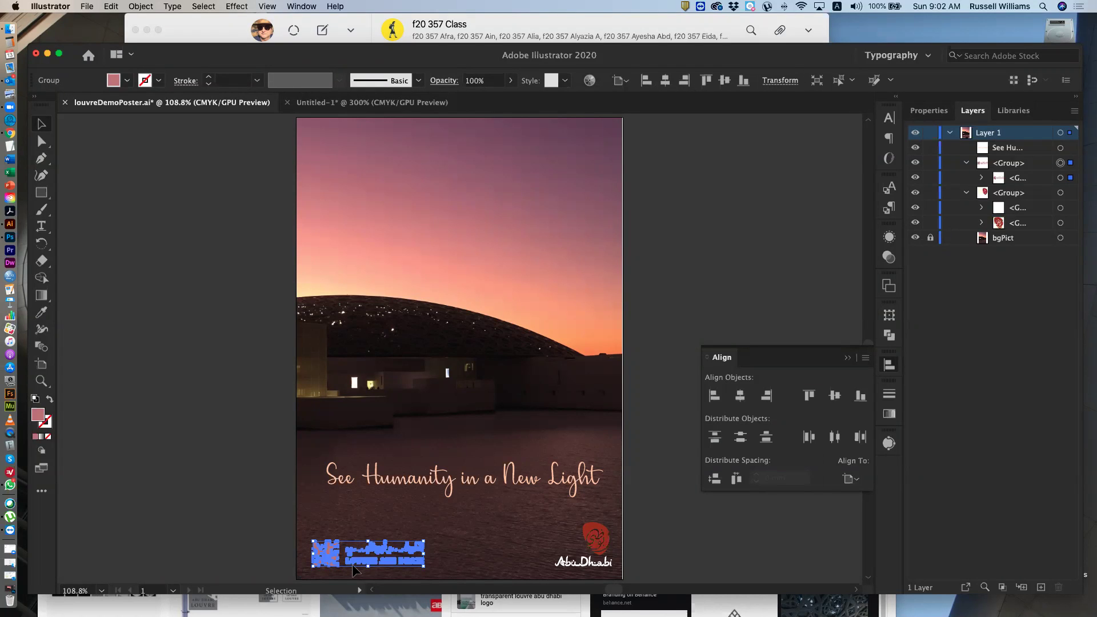
{"action": "left_click", "coordinate": [245, 547]}
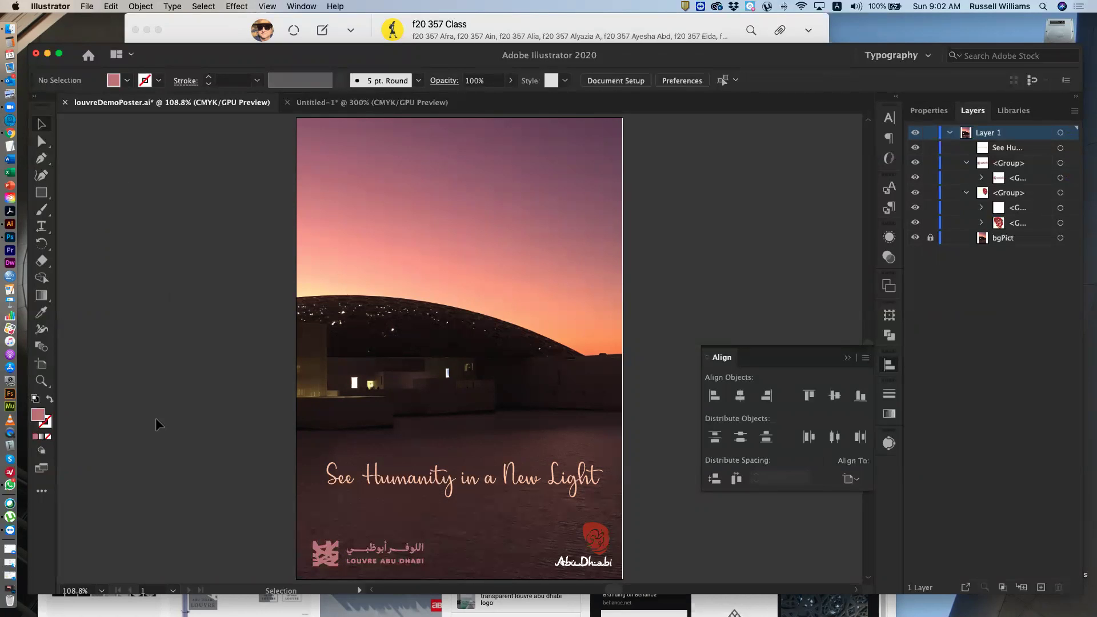
{"action": "left_click", "coordinate": [44, 310]}
{"action": "left_click", "coordinate": [480, 251]}
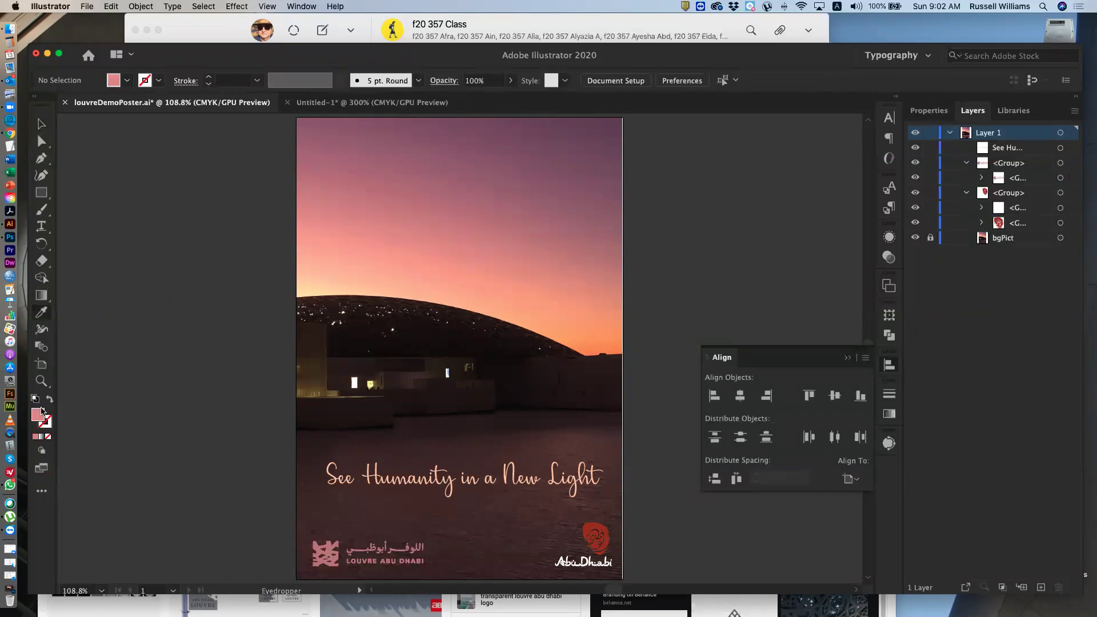
{"action": "left_click", "coordinate": [381, 267]}
{"action": "left_click", "coordinate": [453, 137]}
{"action": "left_click", "coordinate": [553, 137]}
{"action": "left_click", "coordinate": [39, 127]}
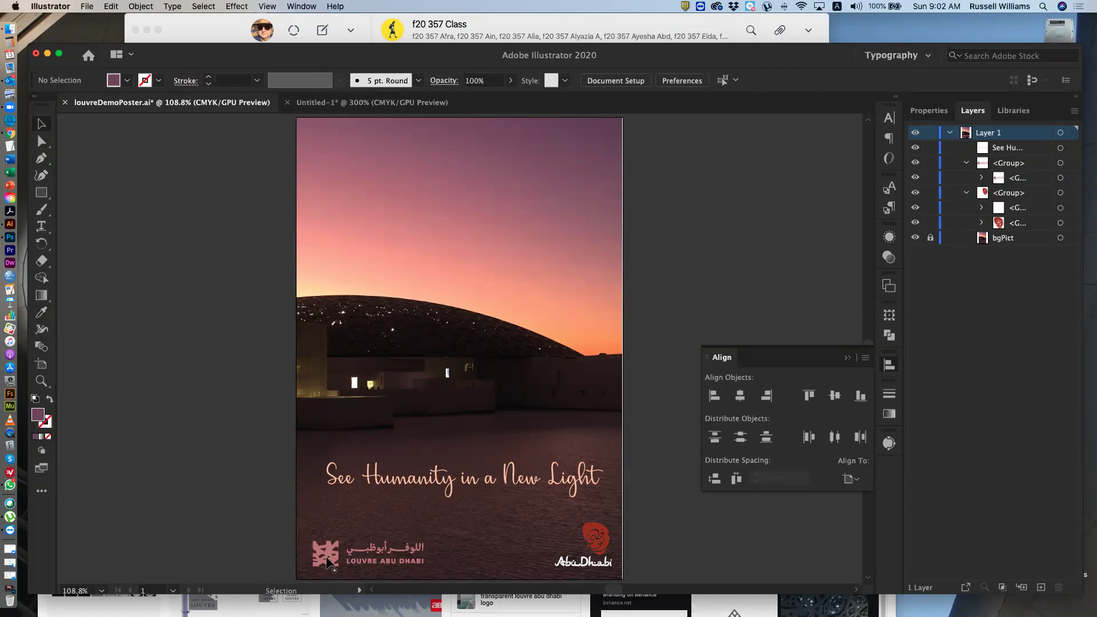
Step: Recolour the Louvre Abu Dhabi logo with a pale peach sampled from the glow just above the dome using the Eyedropper
{"action": "left_click", "coordinate": [354, 555]}
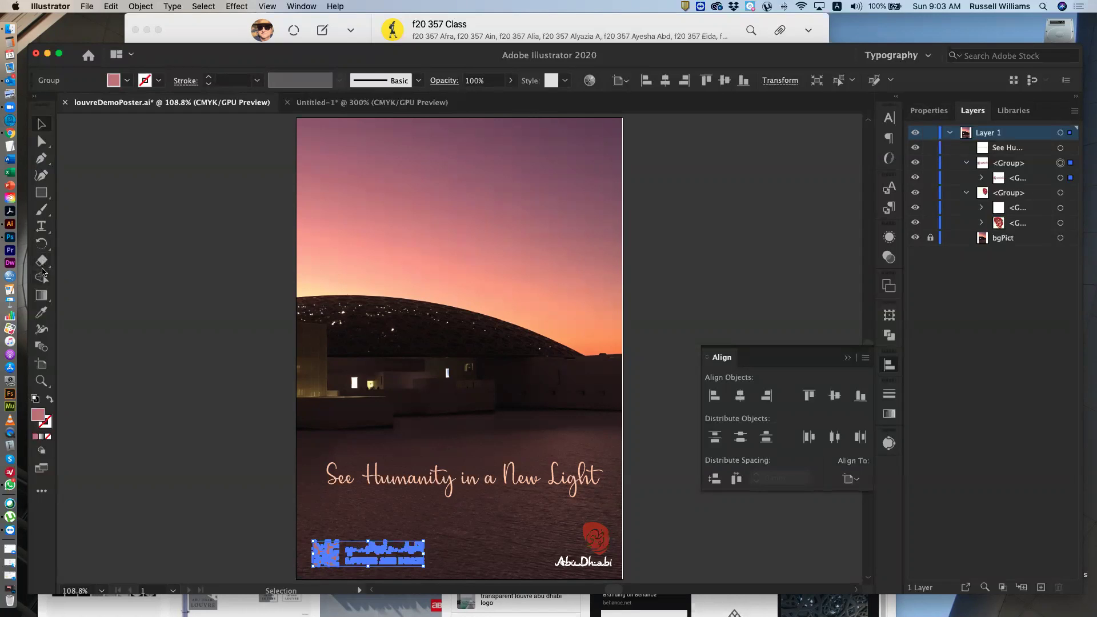
{"action": "left_click", "coordinate": [42, 313]}
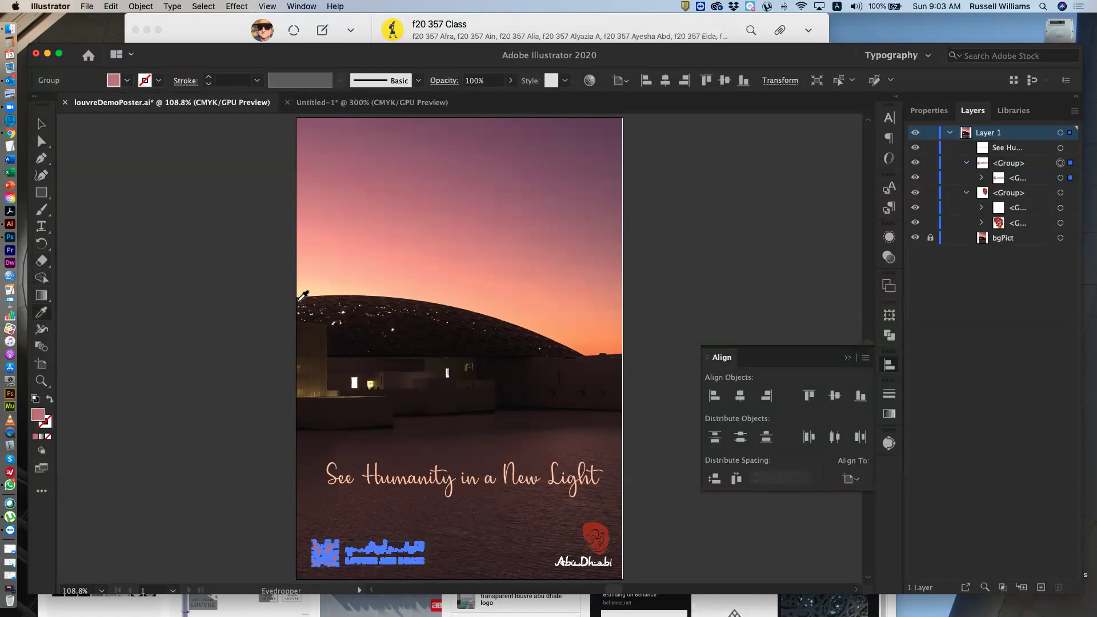
{"action": "left_click", "coordinate": [443, 291]}
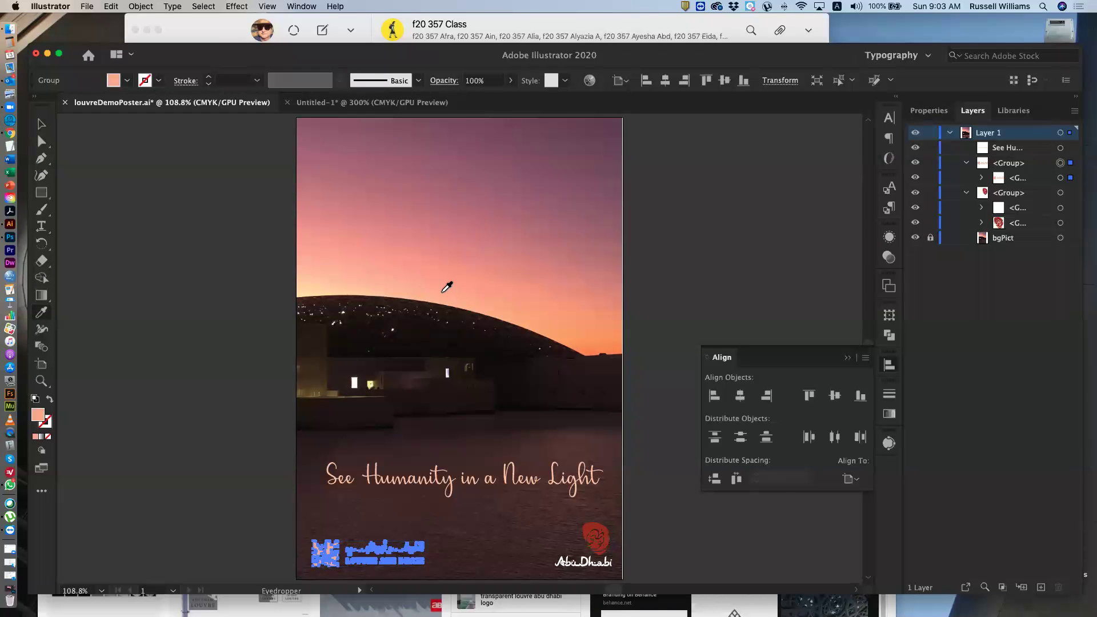
{"action": "left_click", "coordinate": [312, 283]}
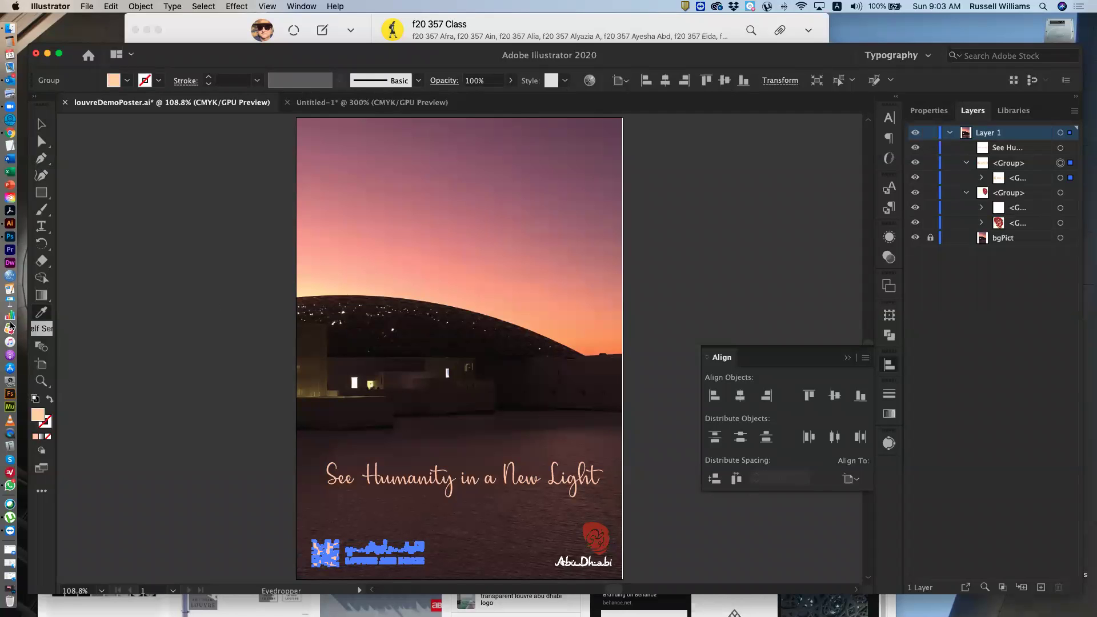
{"action": "key", "text": "v"}
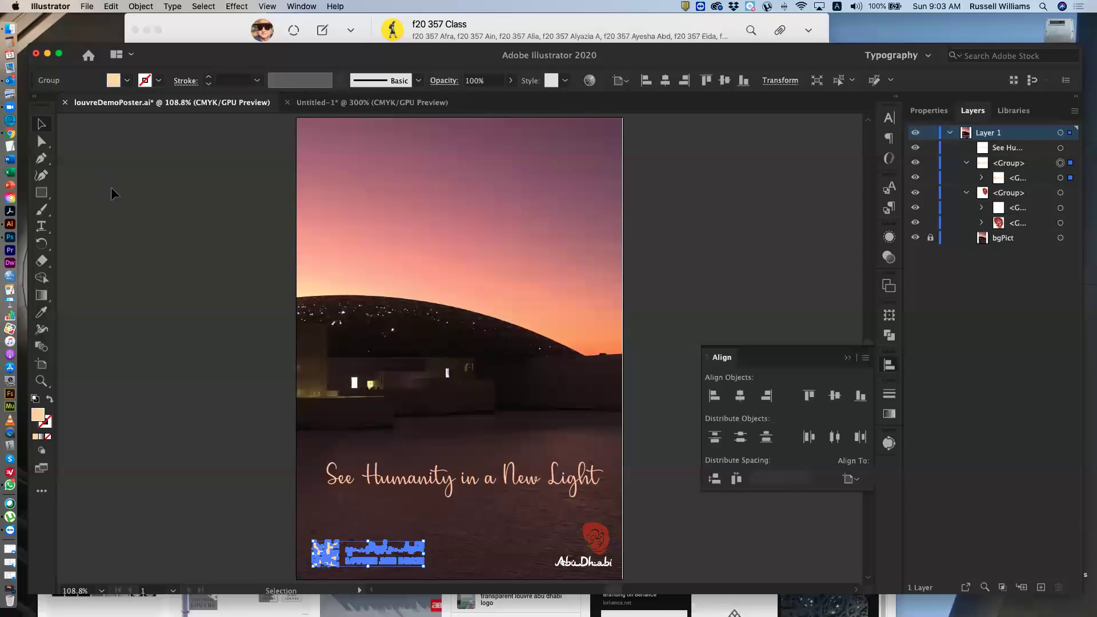
{"action": "left_click", "coordinate": [113, 190]}
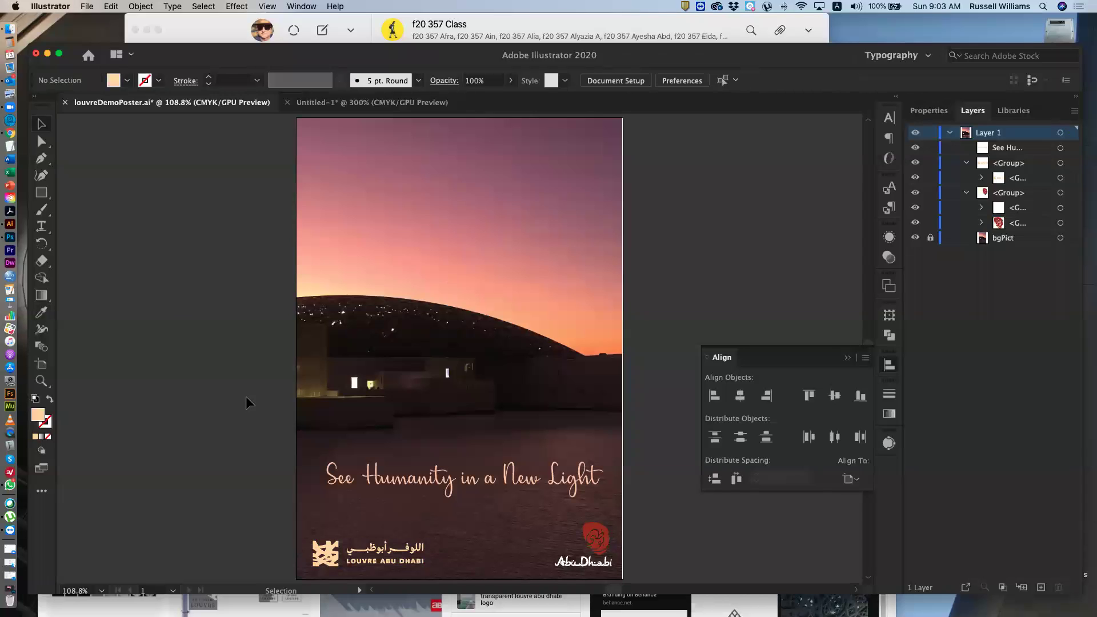
Step: Recolour the Louvre Abu Dhabi logo with the light yellow of the building's lit window using the Eyedropper
{"action": "left_click", "coordinate": [312, 552]}
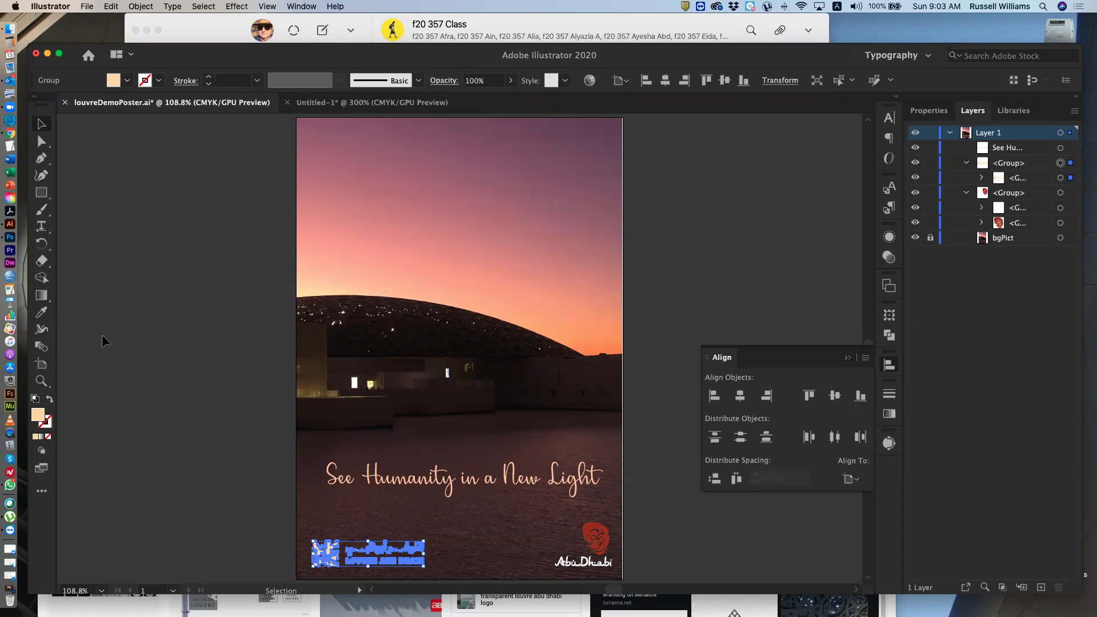
{"action": "left_click", "coordinate": [44, 314]}
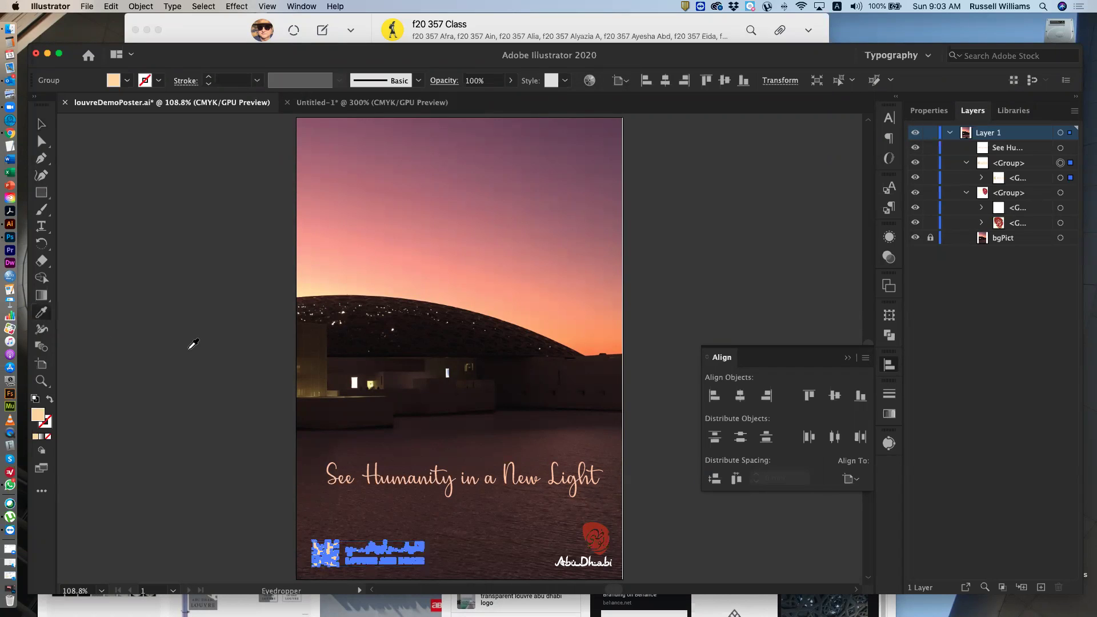
{"action": "left_click", "coordinate": [354, 382]}
{"action": "left_click", "coordinate": [370, 381]}
{"action": "left_click", "coordinate": [40, 124]}
{"action": "left_click", "coordinate": [135, 232]}
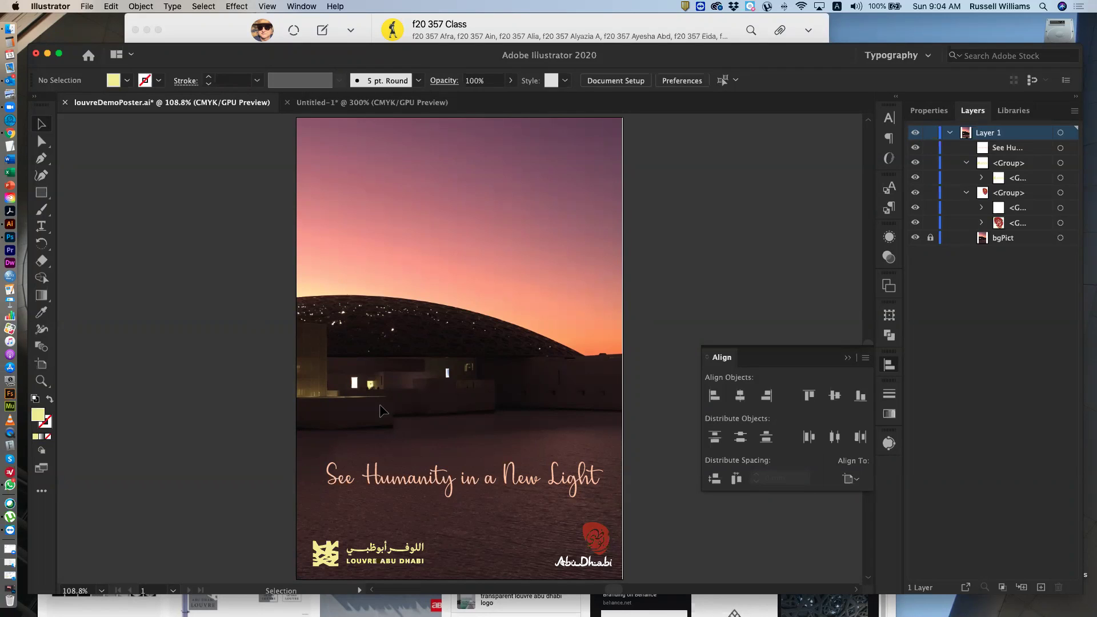
Step: Recolour the tagline "See Humanity in a New Light" with the lit window's yellow using the Eyedropper
{"action": "left_click", "coordinate": [411, 484]}
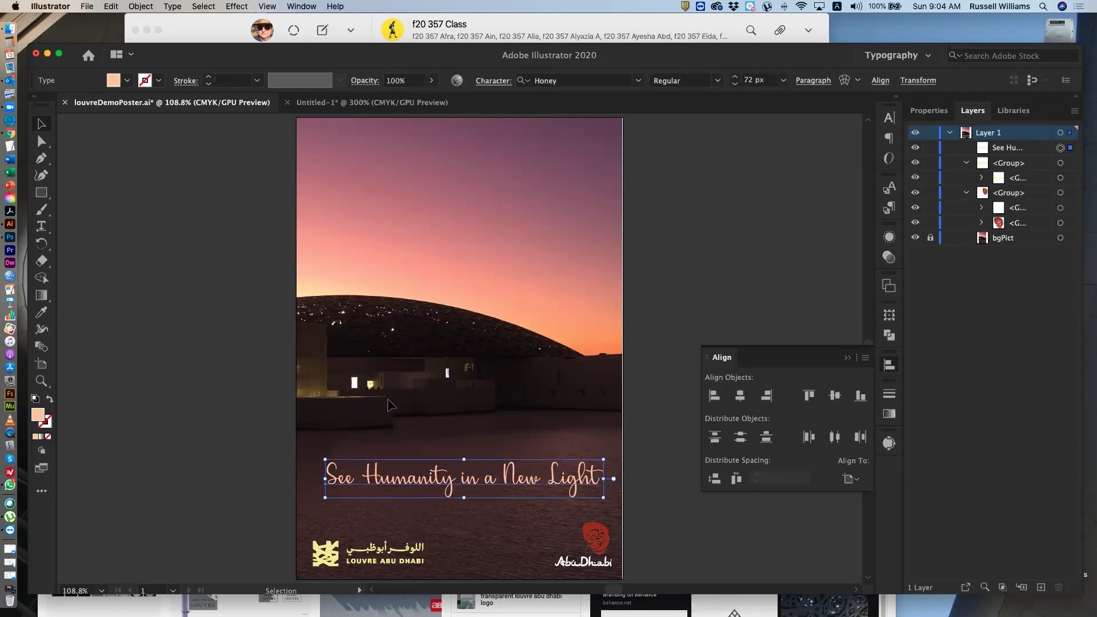
{"action": "key", "text": "i"}
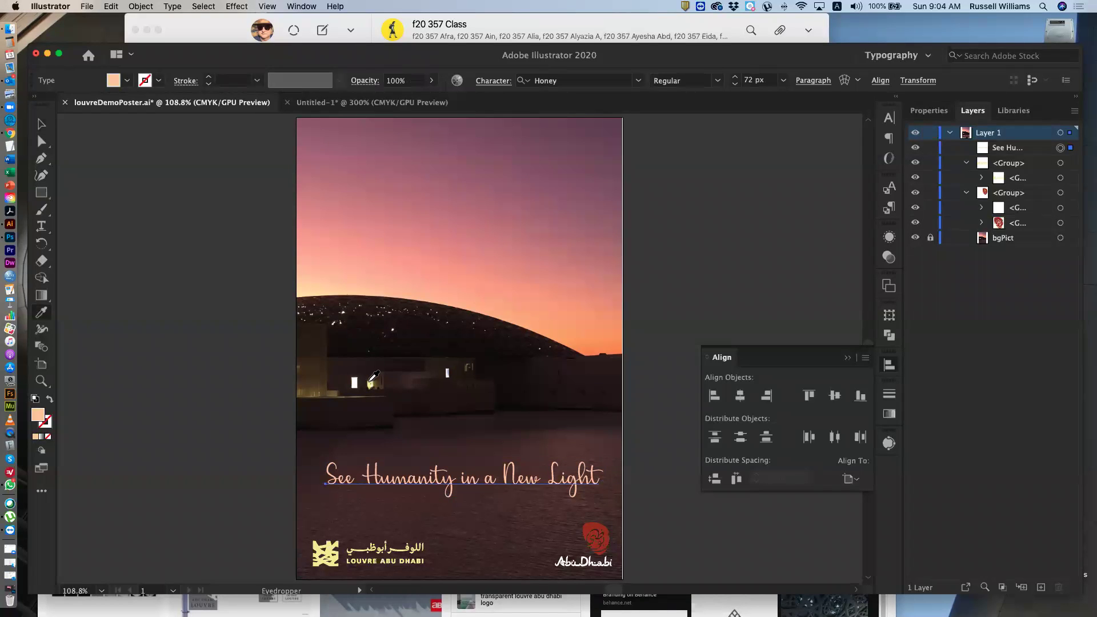
{"action": "left_click", "coordinate": [371, 379]}
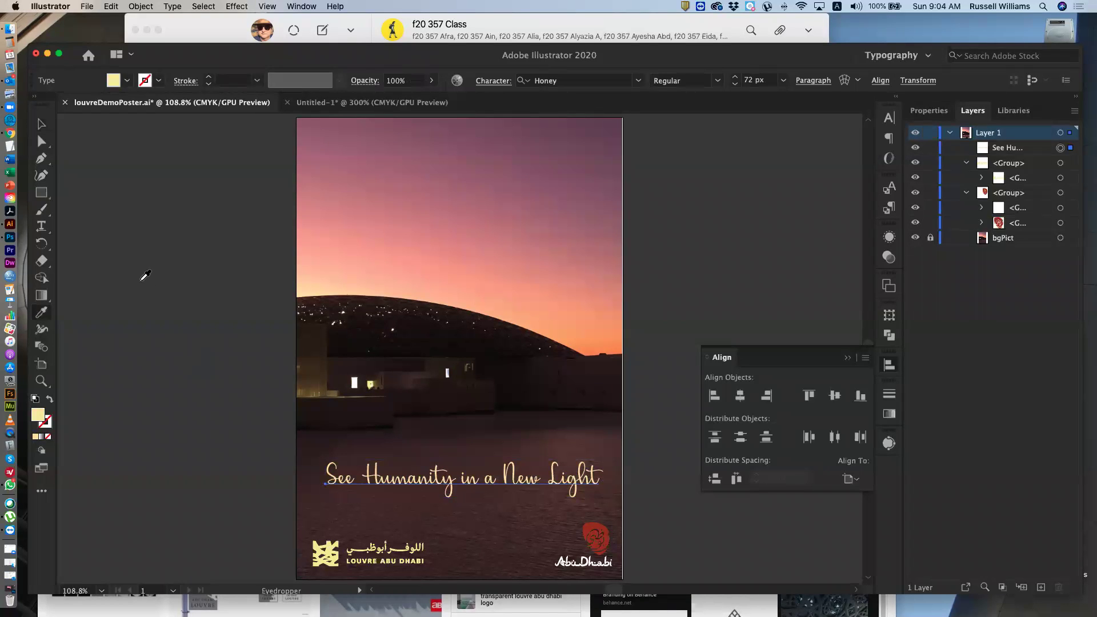
{"action": "left_click", "coordinate": [36, 126]}
{"action": "left_click", "coordinate": [193, 358]}
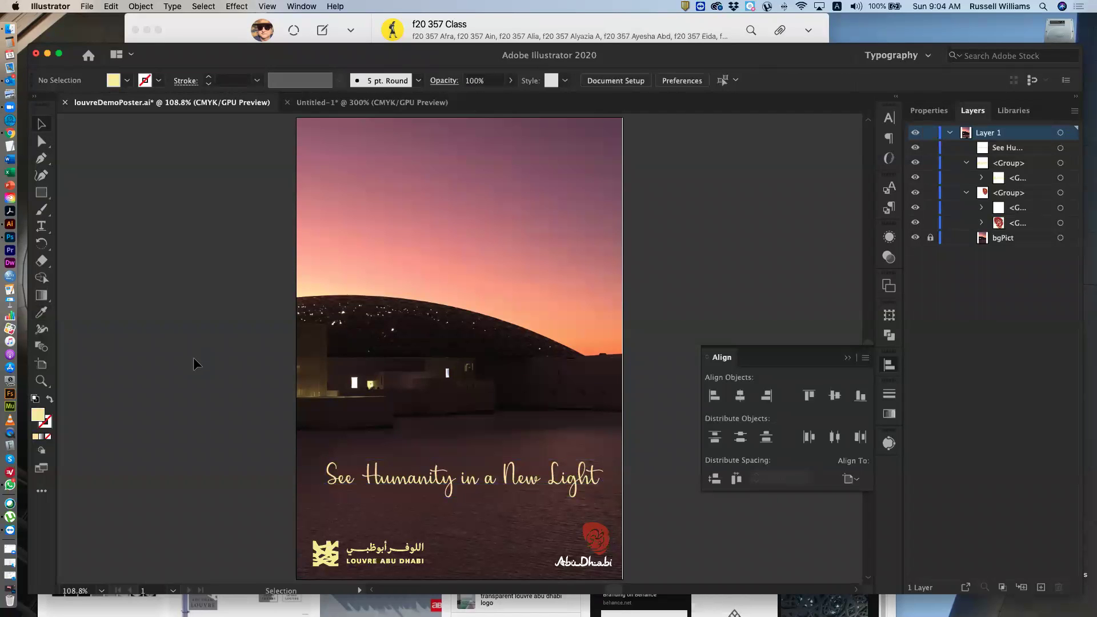
Step: Undo the tagline recolouring and all fill changes on the Louvre Abu Dhabi logo, back to its original black
{"action": "key", "text": "super+z"}
{"action": "key", "text": "super+z"}
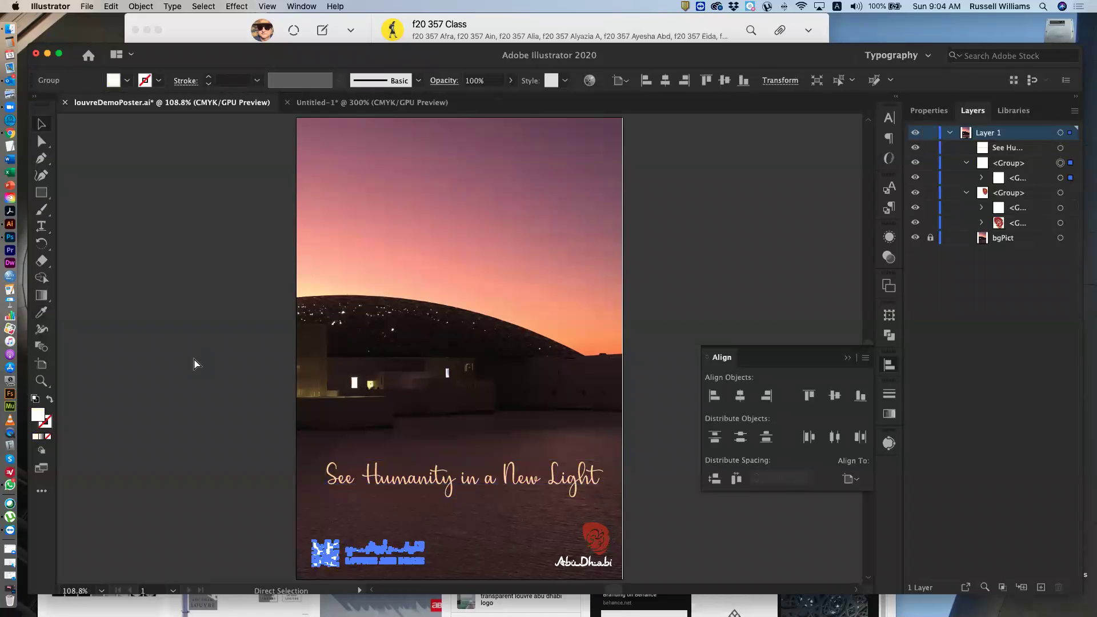
{"action": "key", "text": "super+z"}
{"action": "key", "text": "super+z"}
{"action": "key", "text": "super+z"}
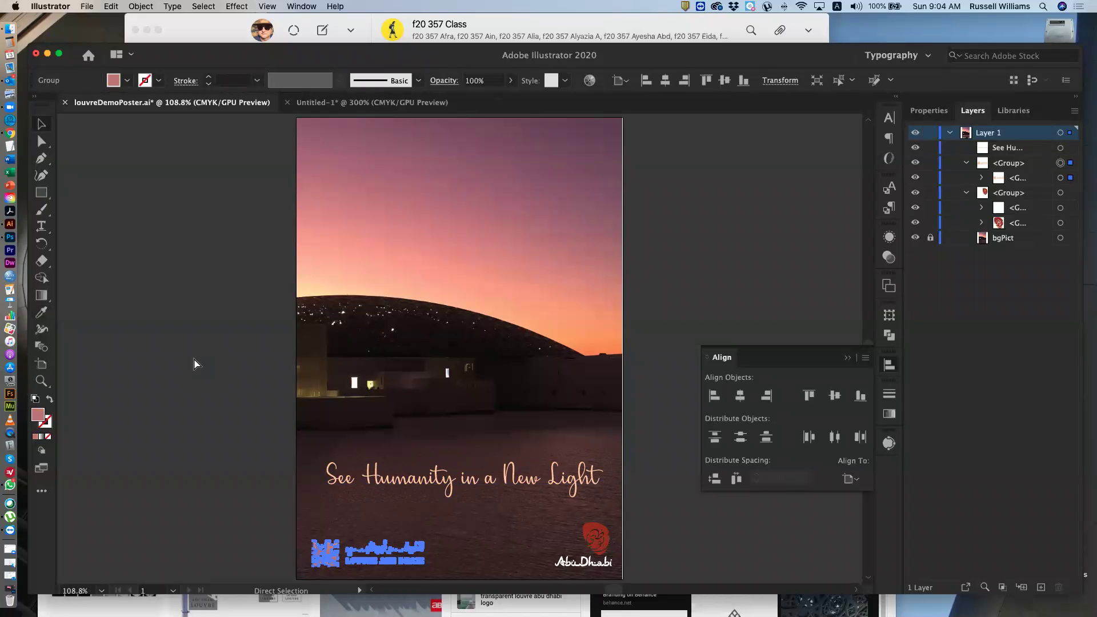
{"action": "left_click", "coordinate": [194, 359]}
{"action": "key", "text": "super+z"}
{"action": "key", "text": "super+z"}
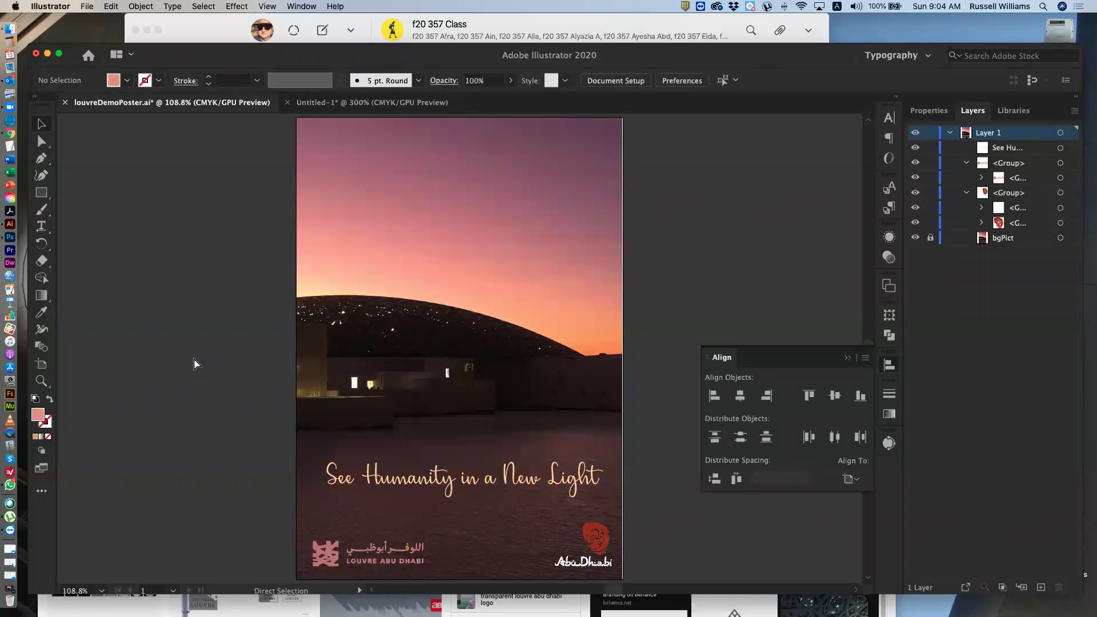
{"action": "key", "text": "super+z"}
{"action": "key", "text": "super+z"}
{"action": "key", "text": "v"}
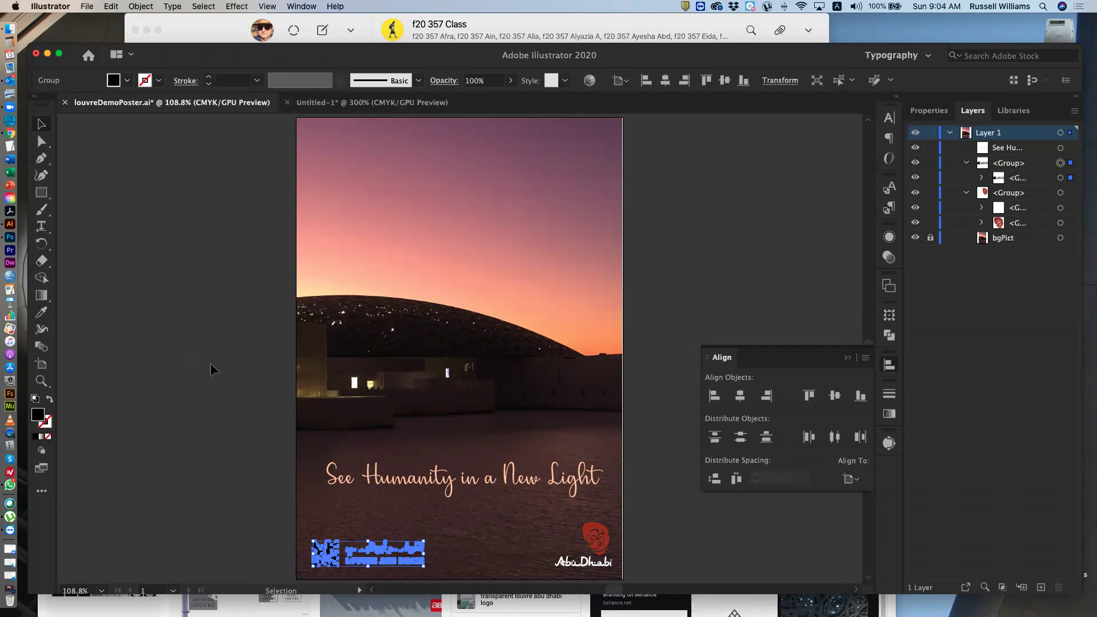
{"action": "left_click", "coordinate": [208, 366]}
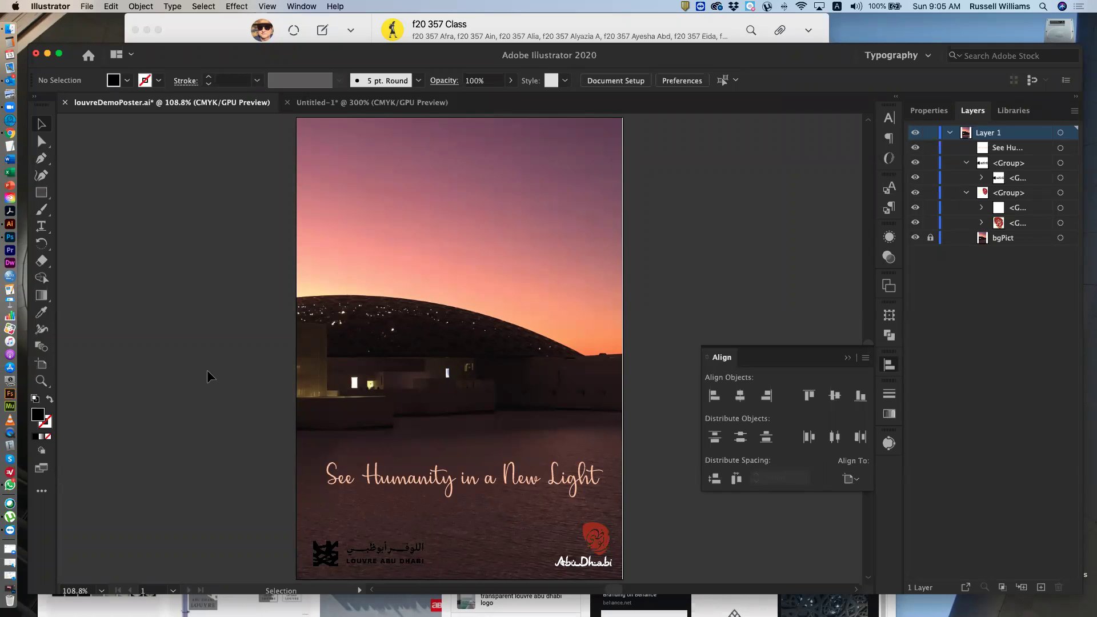
Step: Copy the black Louvre Abu Dhabi logo, paste the copy directly behind the original, and collapse both logo groups in the layer list
{"action": "left_click", "coordinate": [328, 564]}
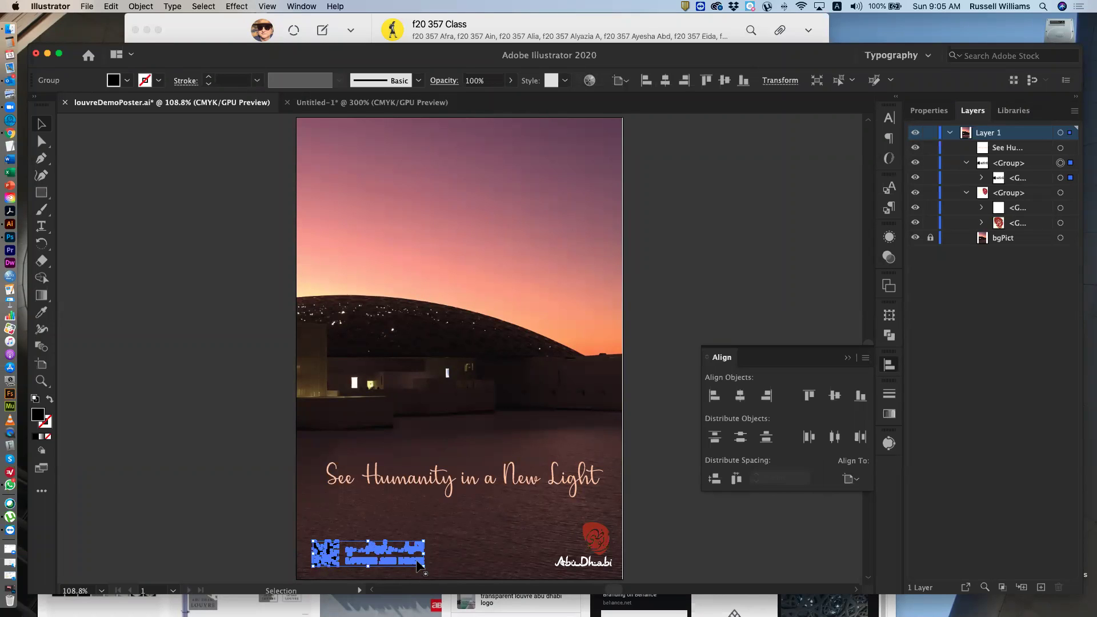
{"action": "key", "text": "super+equal"}
{"action": "key", "text": "super+equal"}
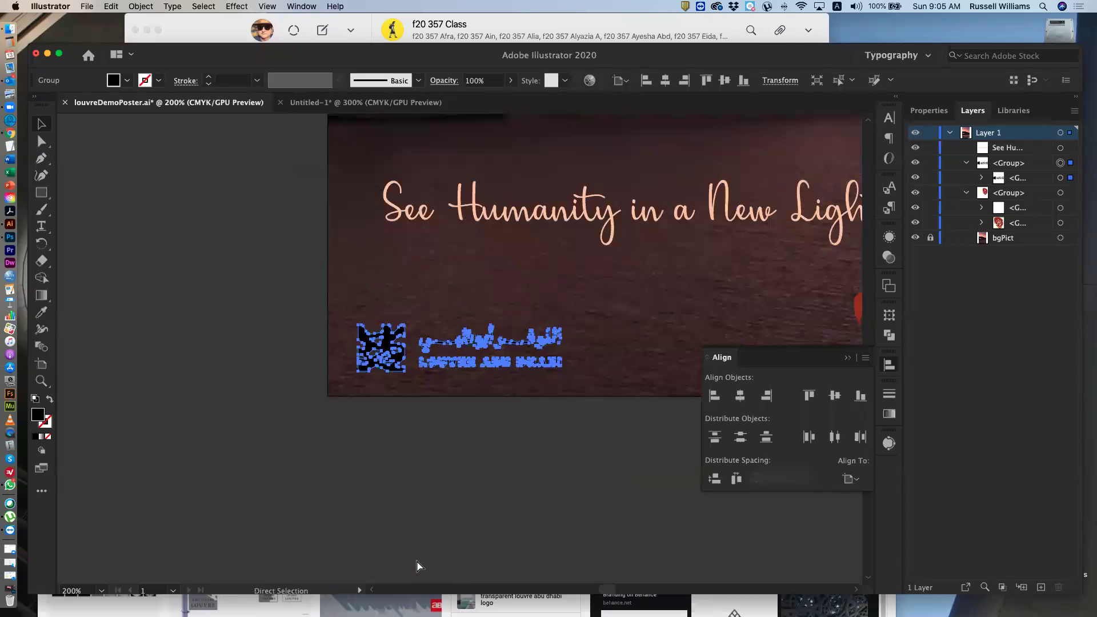
{"action": "key", "text": "super+equal"}
{"action": "key", "text": "super+equal"}
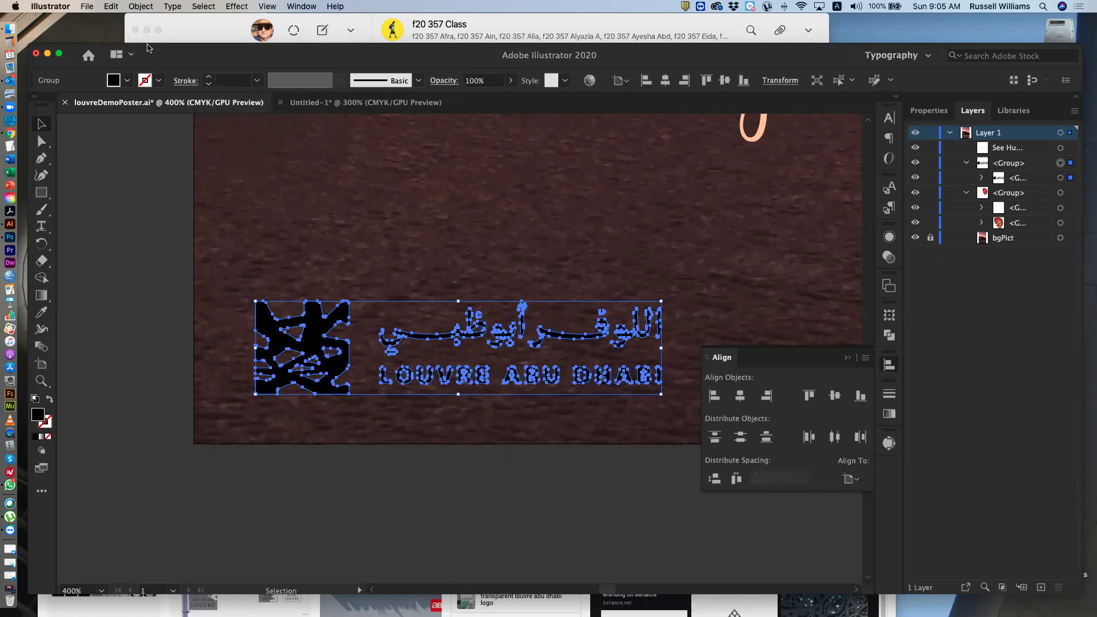
{"action": "left_click", "coordinate": [101, 7]}
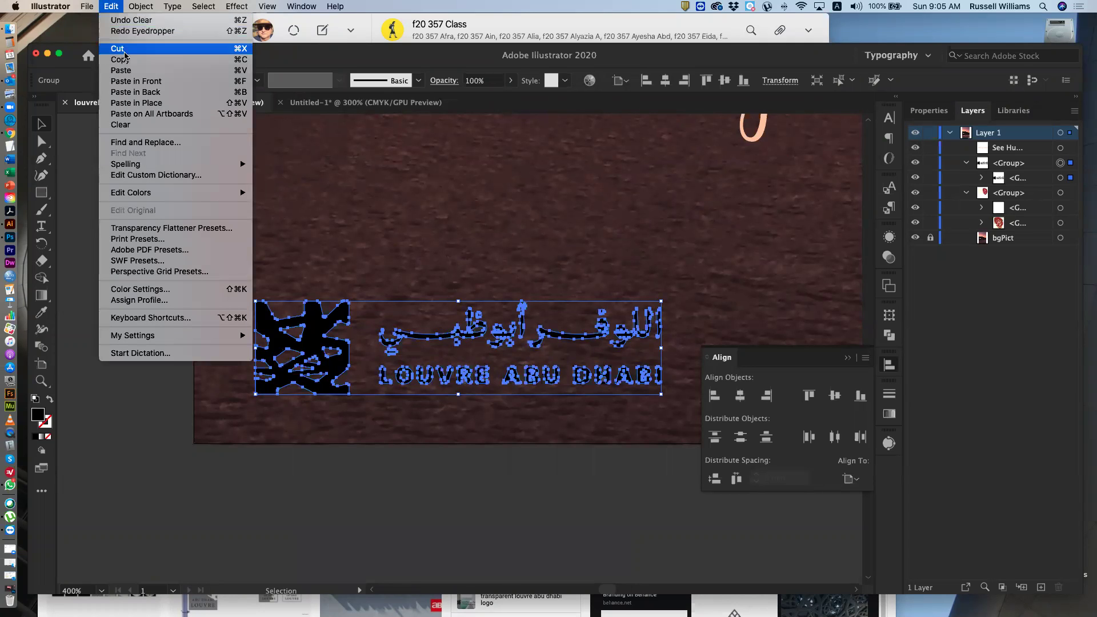
{"action": "left_click", "coordinate": [127, 59]}
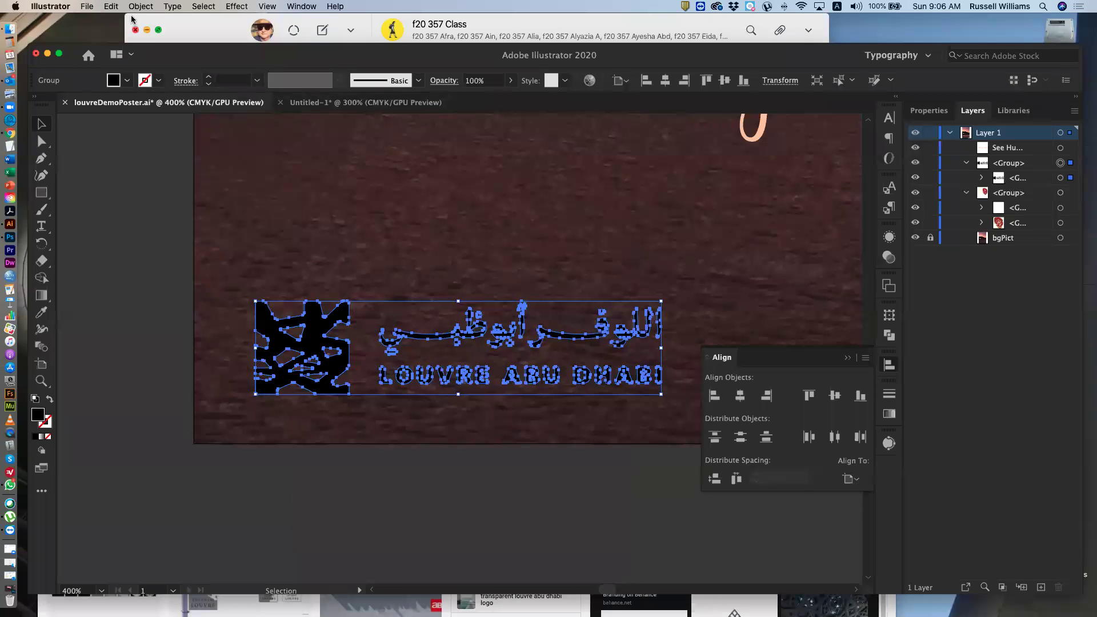
{"action": "left_click", "coordinate": [108, 7]}
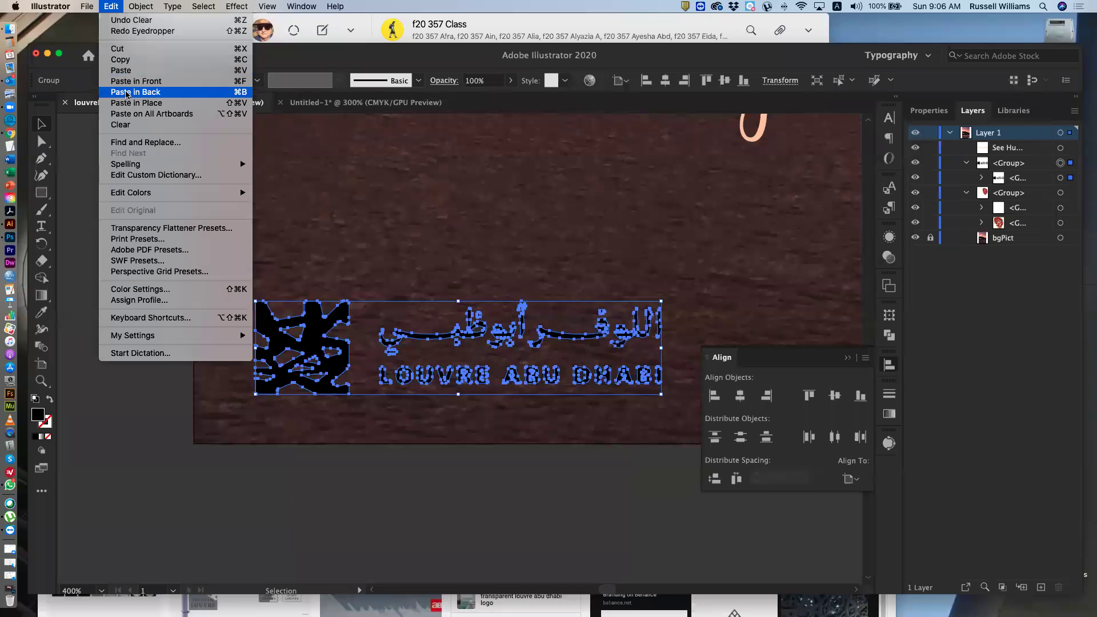
{"action": "left_click", "coordinate": [127, 92]}
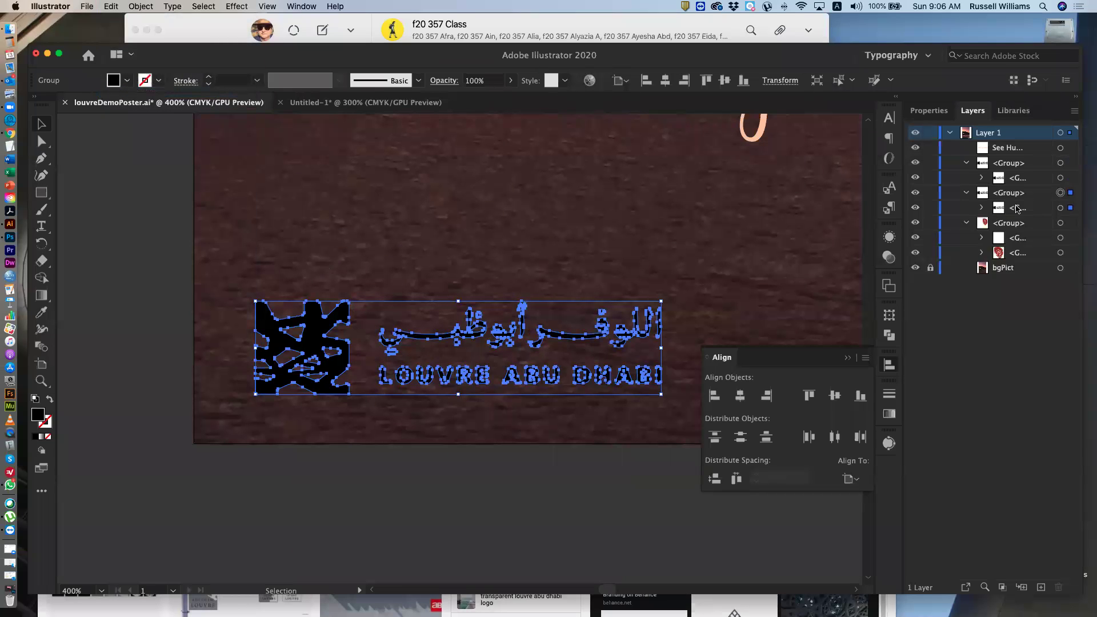
{"action": "left_click", "coordinate": [966, 162]}
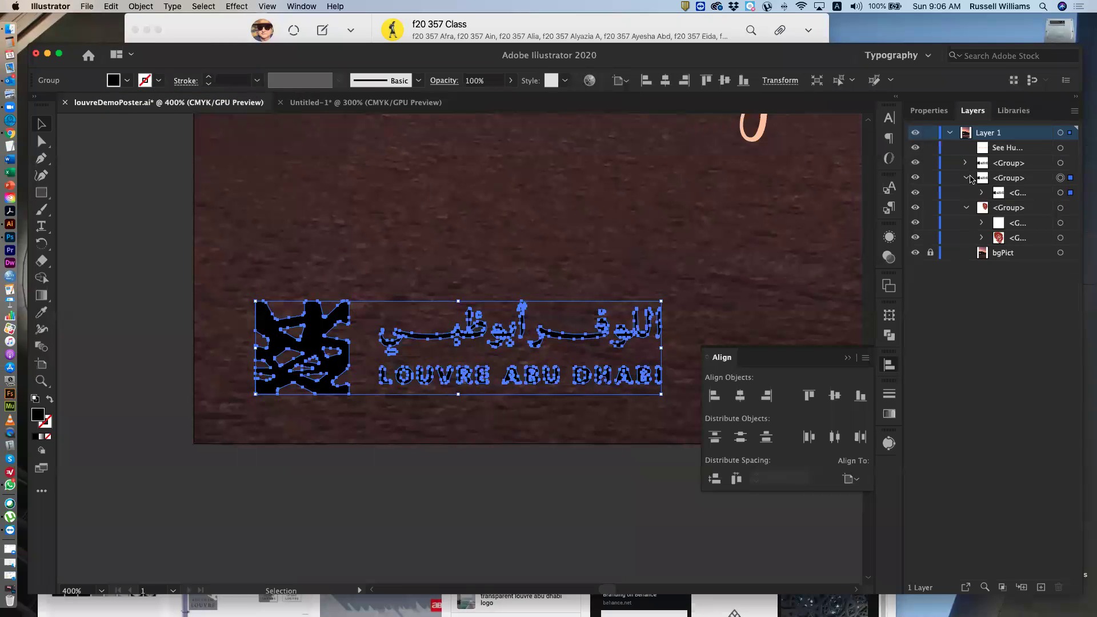
{"action": "left_click", "coordinate": [965, 178]}
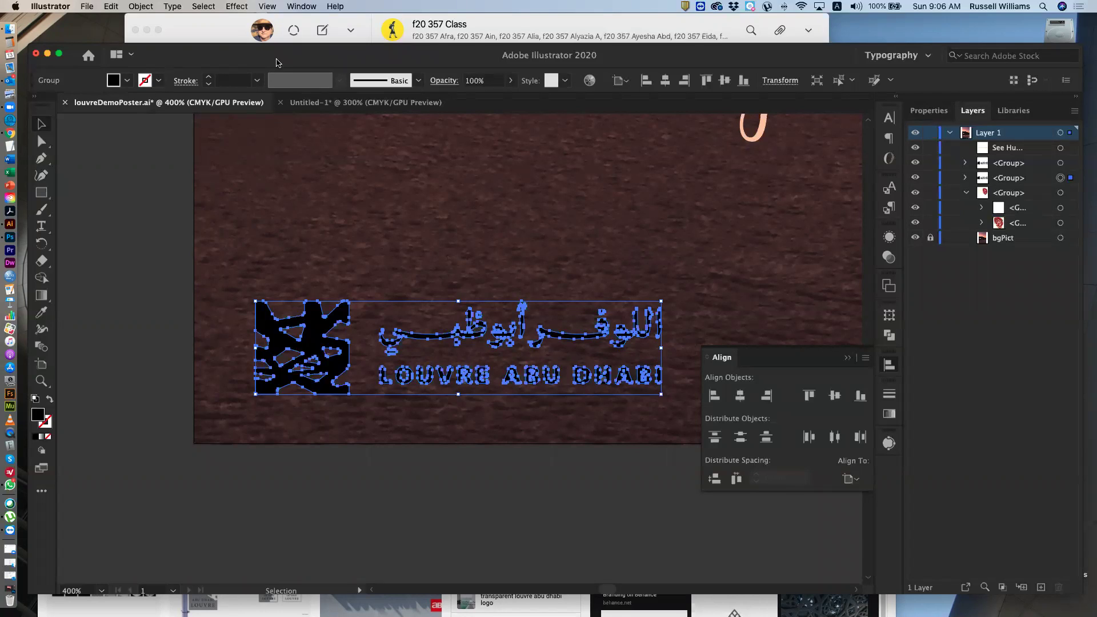
Step: Give the rear copy of the Louvre Abu Dhabi logo a white 1 px stroke and hide that copy
{"action": "left_click", "coordinate": [159, 82]}
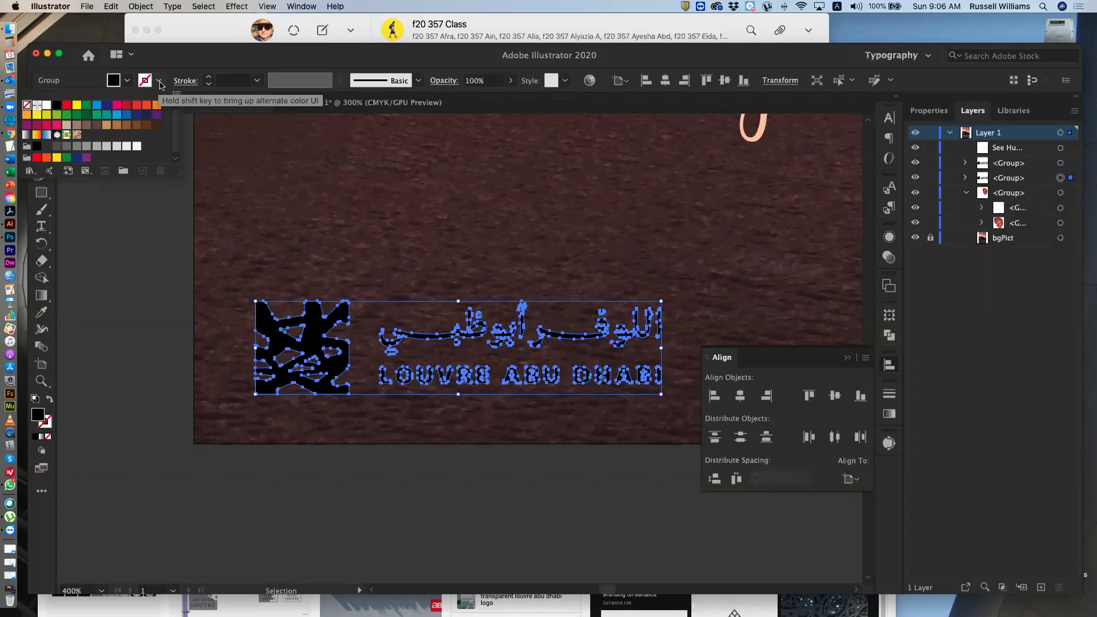
{"action": "left_click", "coordinate": [47, 107]}
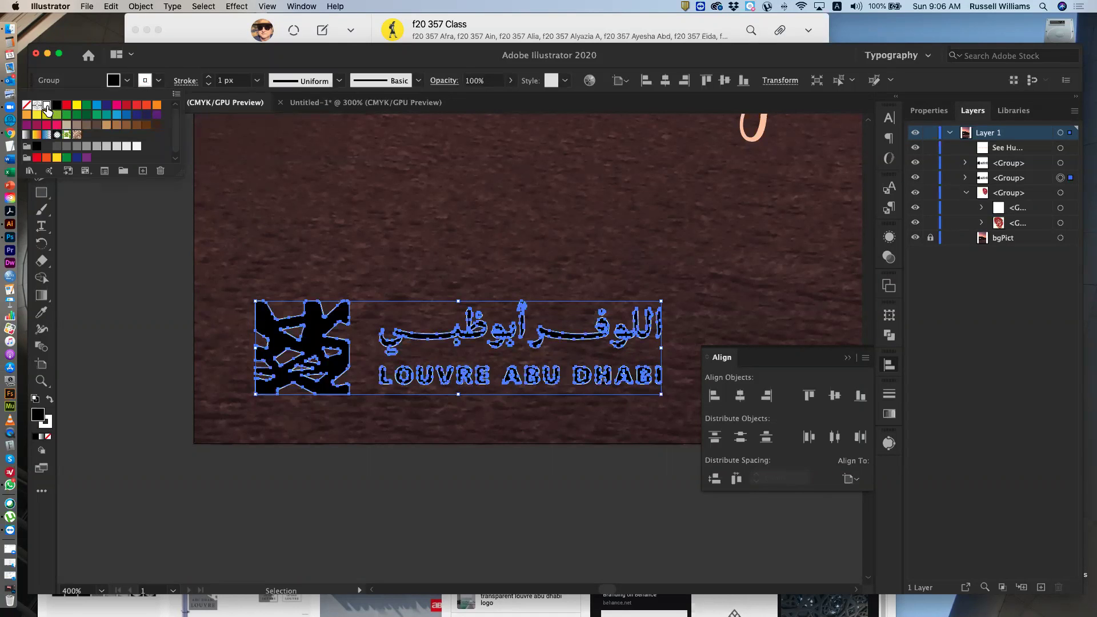
{"action": "left_click", "coordinate": [114, 267]}
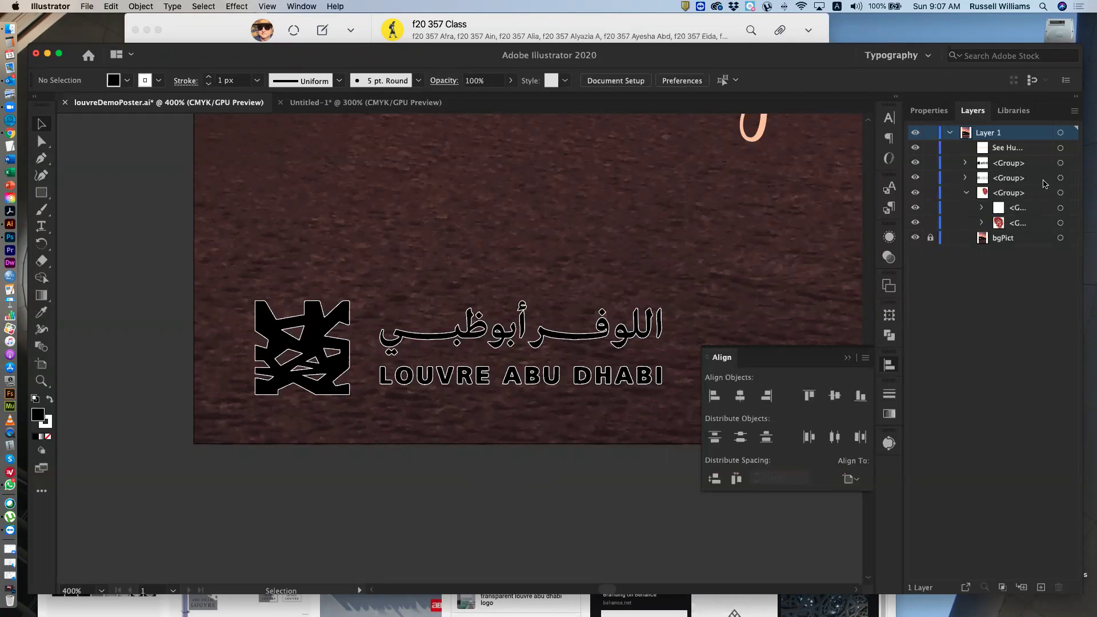
{"action": "left_click", "coordinate": [916, 178]}
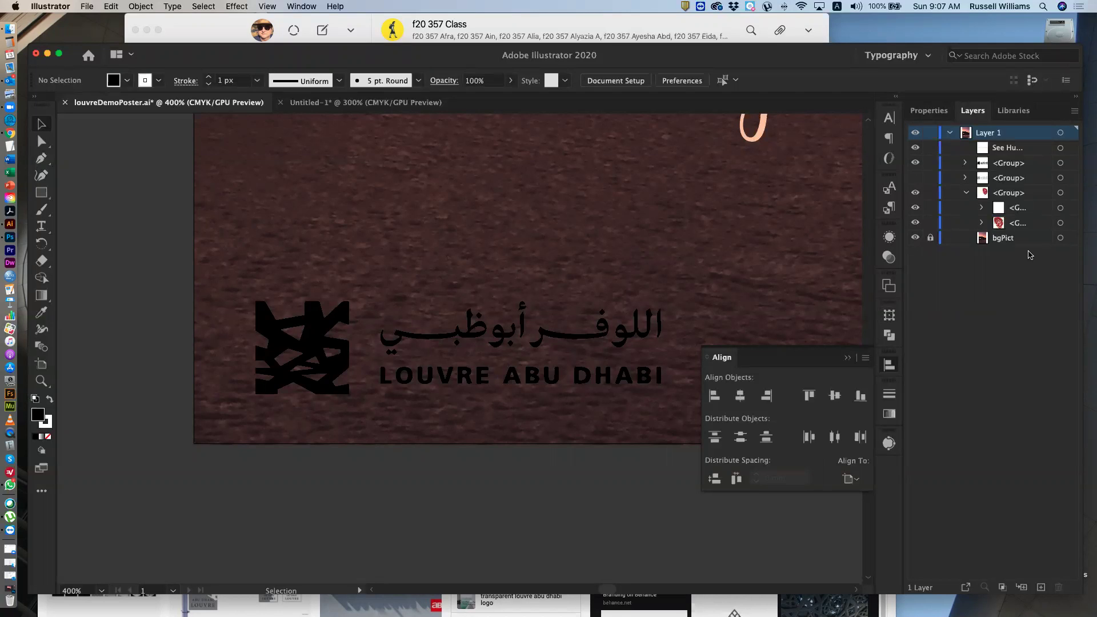
Step: Give the front Louvre Abu Dhabi logo a white 1 px stroke
{"action": "left_click", "coordinate": [342, 377]}
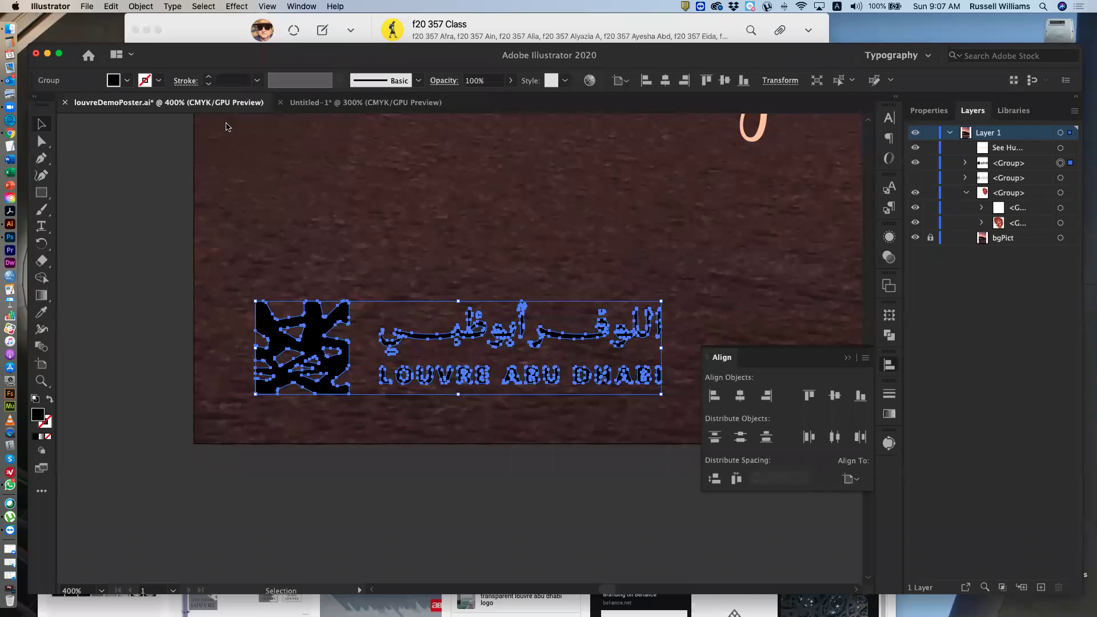
{"action": "left_click", "coordinate": [159, 82]}
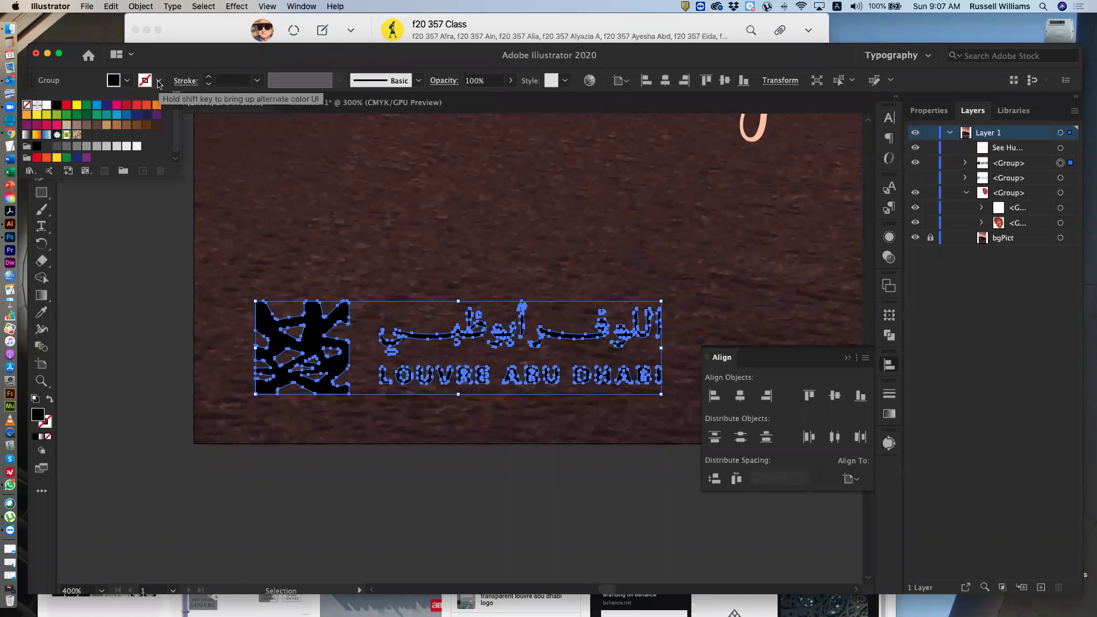
{"action": "left_click", "coordinate": [47, 105]}
{"action": "left_click", "coordinate": [76, 295]}
{"action": "left_click", "coordinate": [76, 294]}
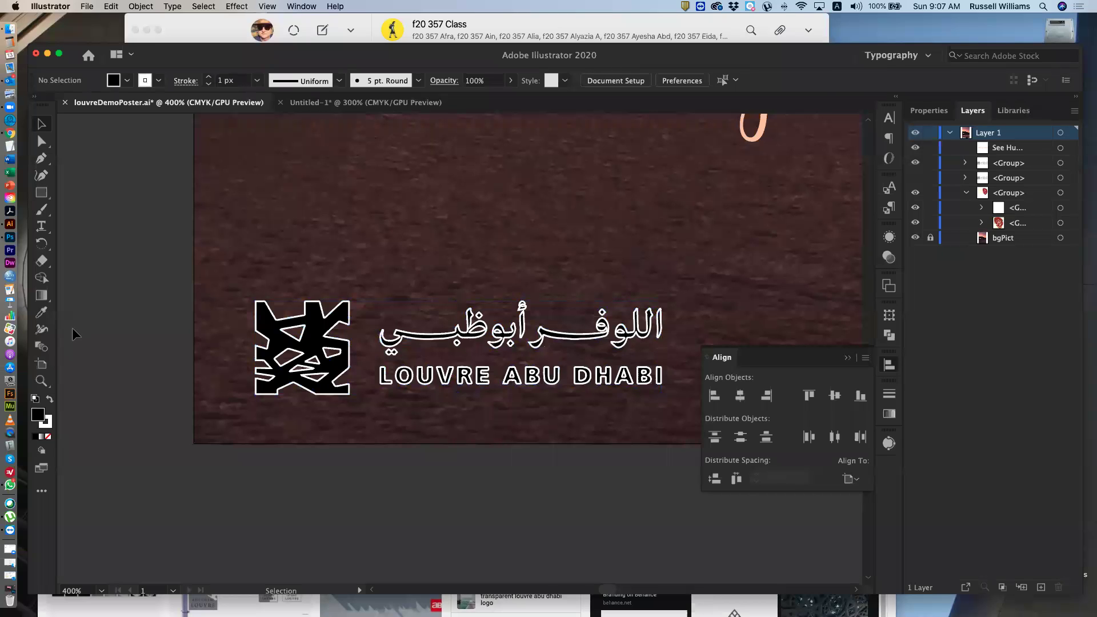
Step: Increase the white stroke on the front Louvre Abu Dhabi logo to 3 px
{"action": "left_click", "coordinate": [281, 359]}
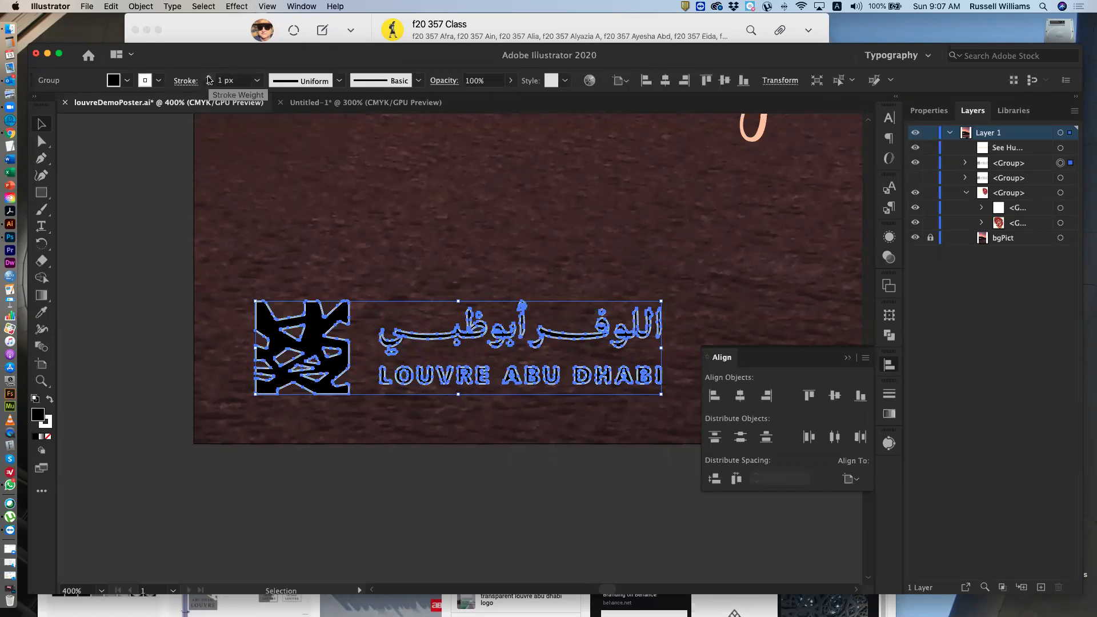
{"action": "left_click", "coordinate": [209, 78]}
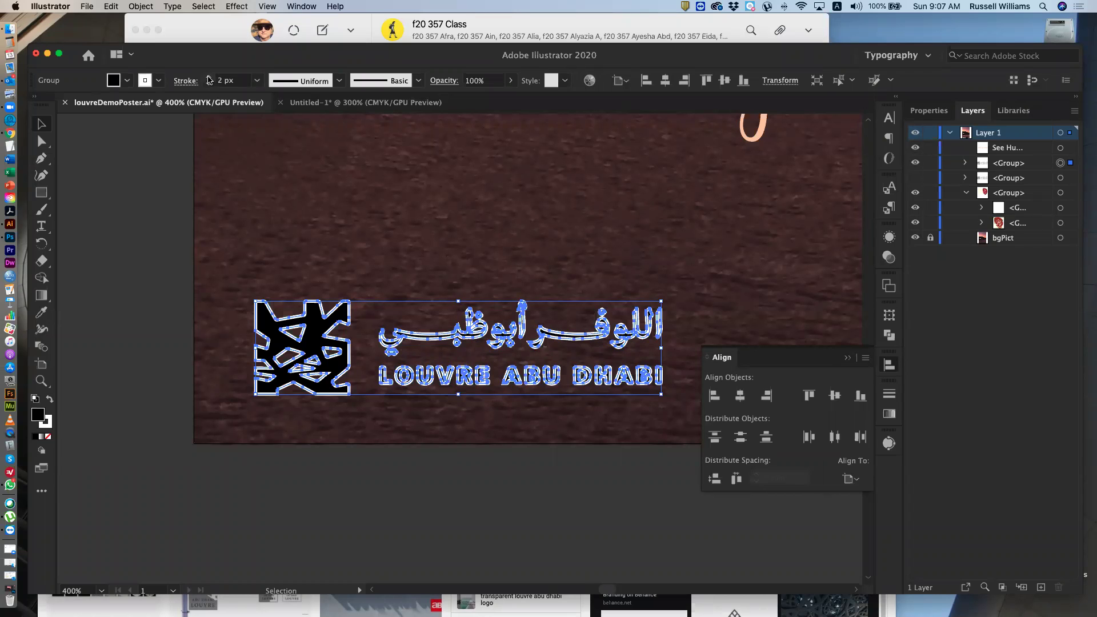
{"action": "left_click", "coordinate": [209, 77]}
{"action": "left_click", "coordinate": [97, 231]}
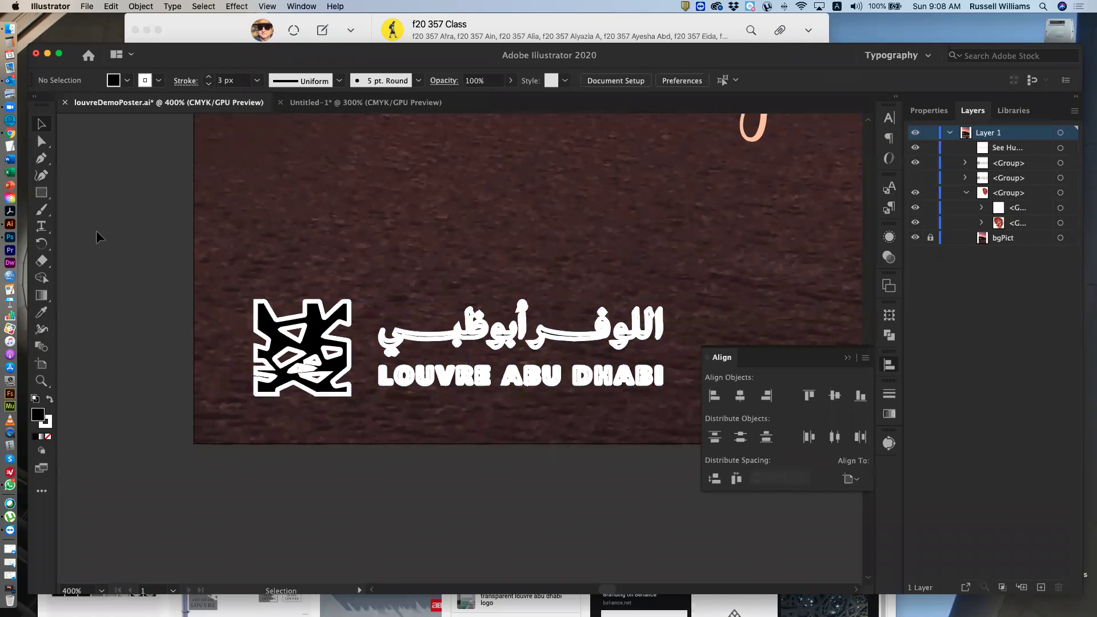
Step: Undo all stroke changes on the front Louvre Abu Dhabi logo and the hiding of its rear copy
{"action": "key", "text": "a"}
{"action": "key", "text": "super+z"}
{"action": "key", "text": "super+z"}
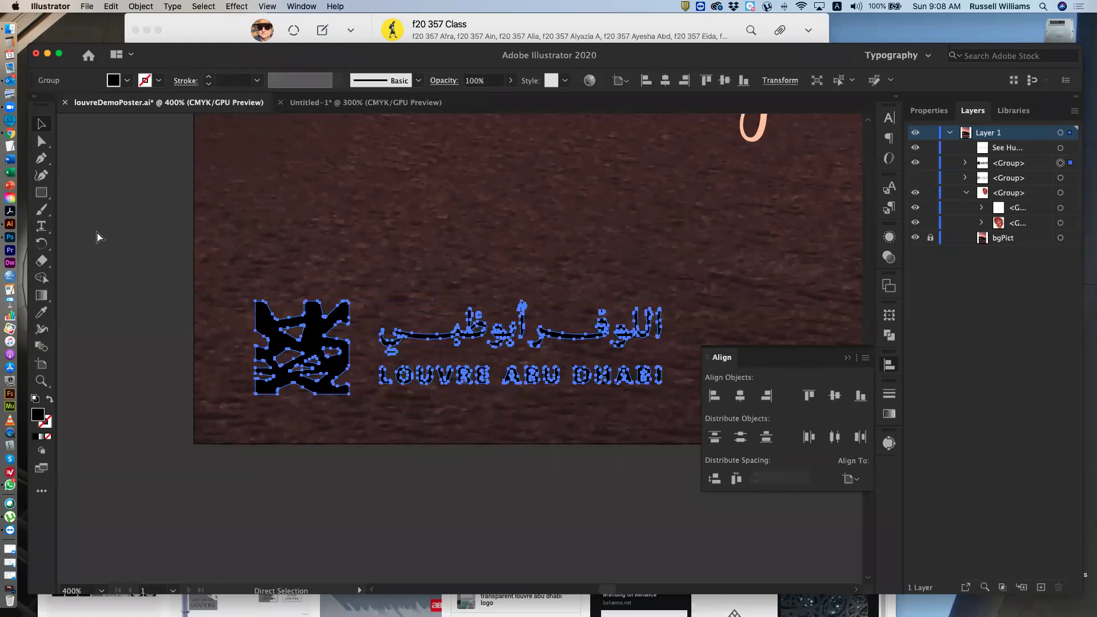
{"action": "key", "text": "super+z"}
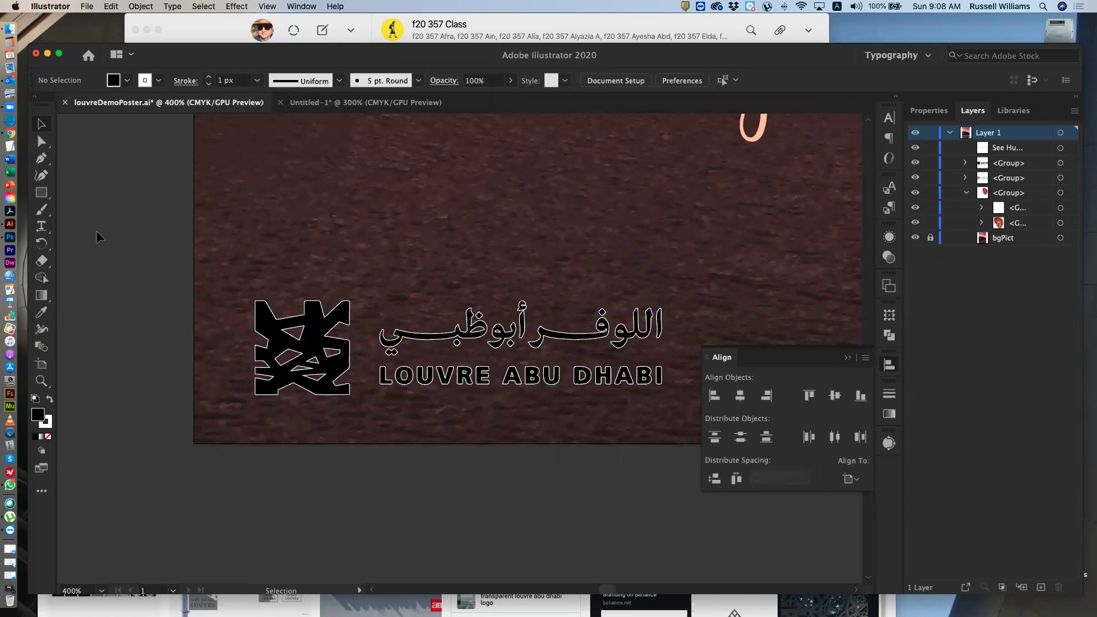
Step: Compare the black logo with and without its white-stroked rear copy and examine it on the whole poster
{"action": "left_click", "coordinate": [915, 177]}
{"action": "left_click", "coordinate": [915, 178]}
{"action": "key", "text": "a"}
{"action": "key", "text": "super+0"}
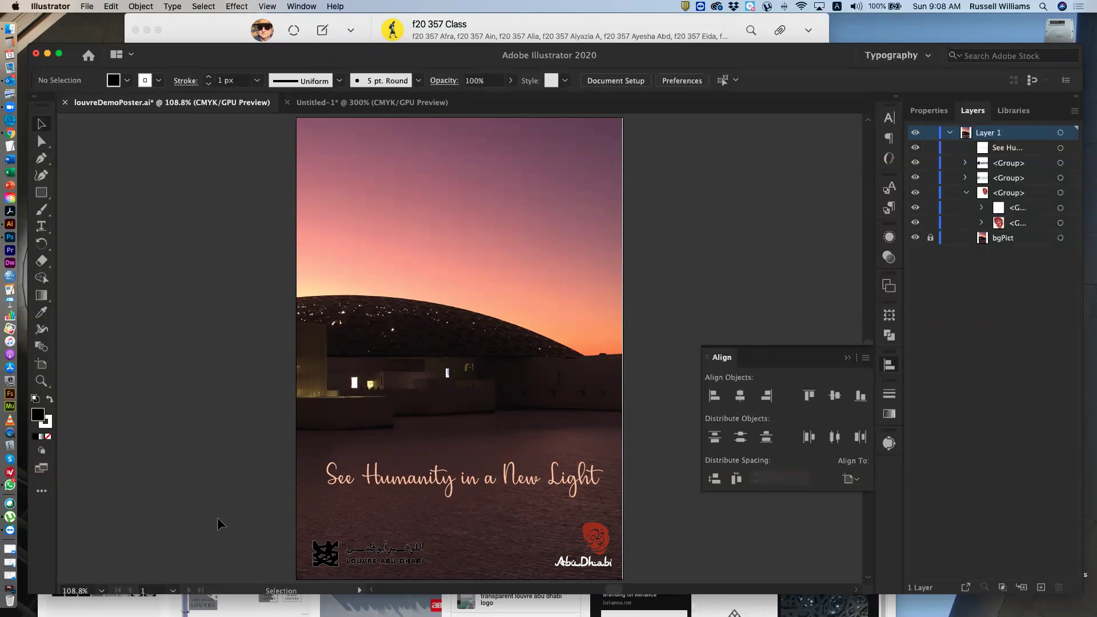
{"action": "key", "text": "a"}
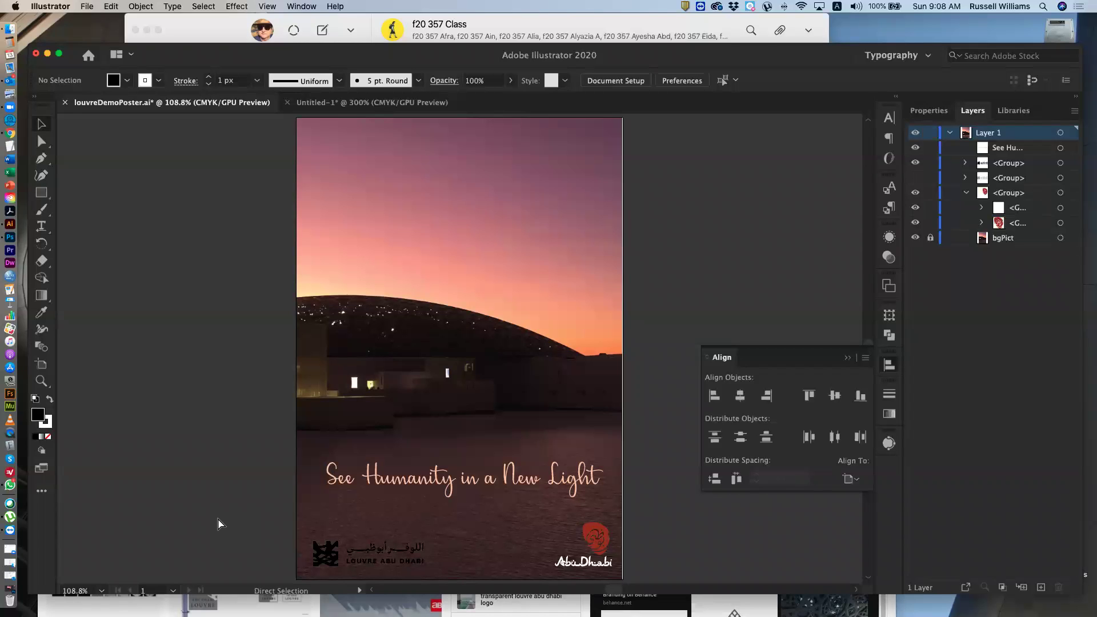
Step: Delete the white-stroked rear copy of the Louvre Abu Dhabi logo
{"action": "key", "text": "v"}
{"action": "left_click", "coordinate": [336, 553]}
{"action": "key", "text": "a"}
{"action": "key", "text": "super+equal"}
{"action": "key", "text": "super+equal"}
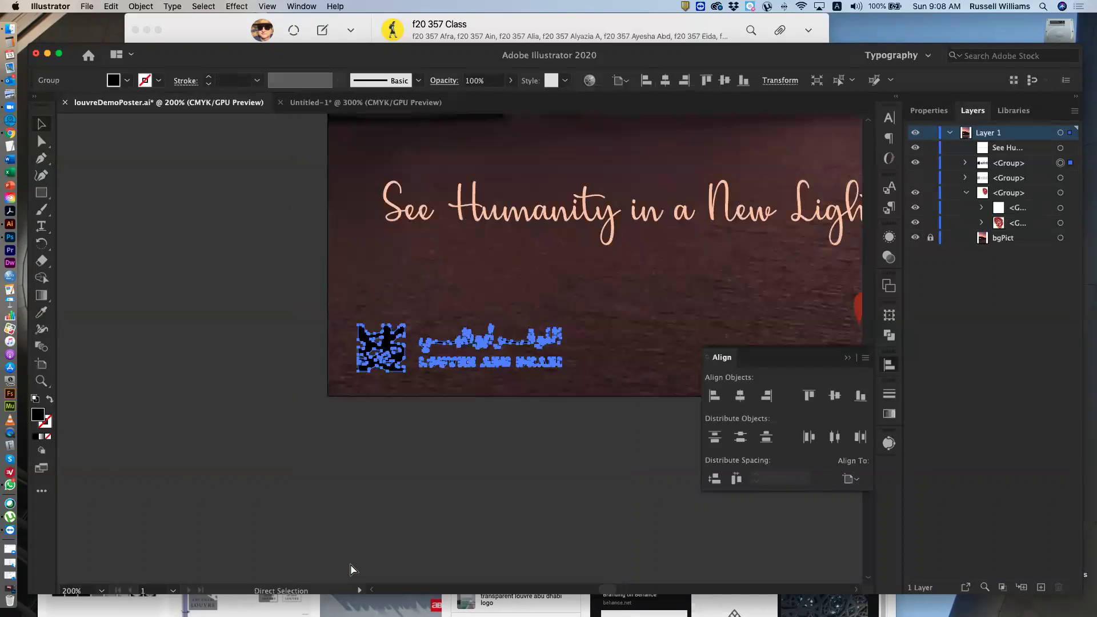
{"action": "key", "text": "super+equal"}
{"action": "key", "text": "super+equal"}
{"action": "key", "text": "v"}
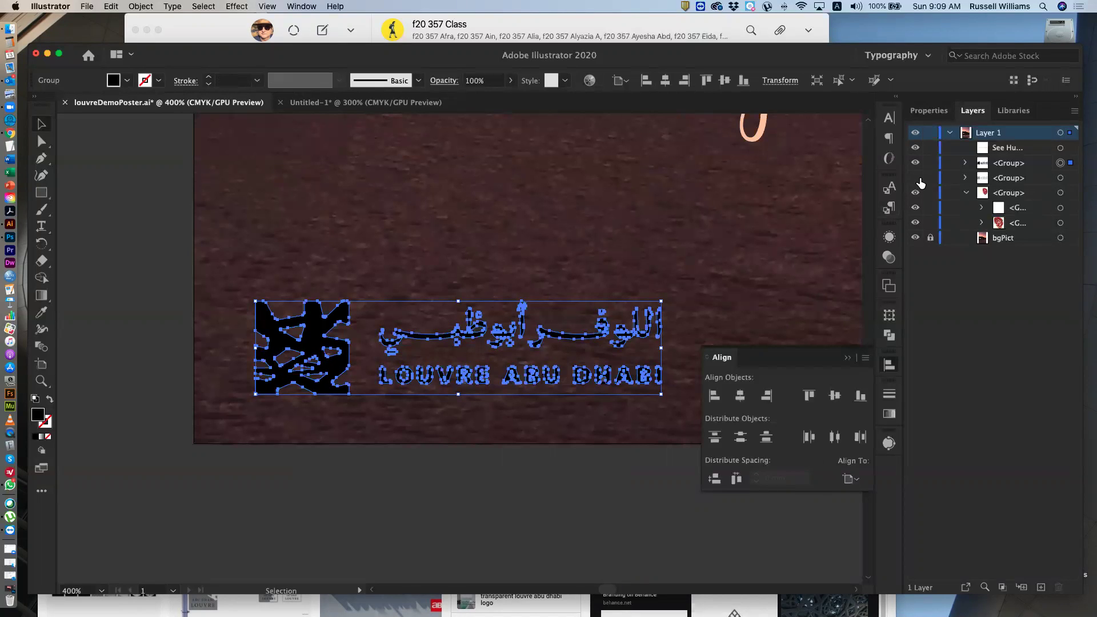
{"action": "left_click", "coordinate": [1061, 178]}
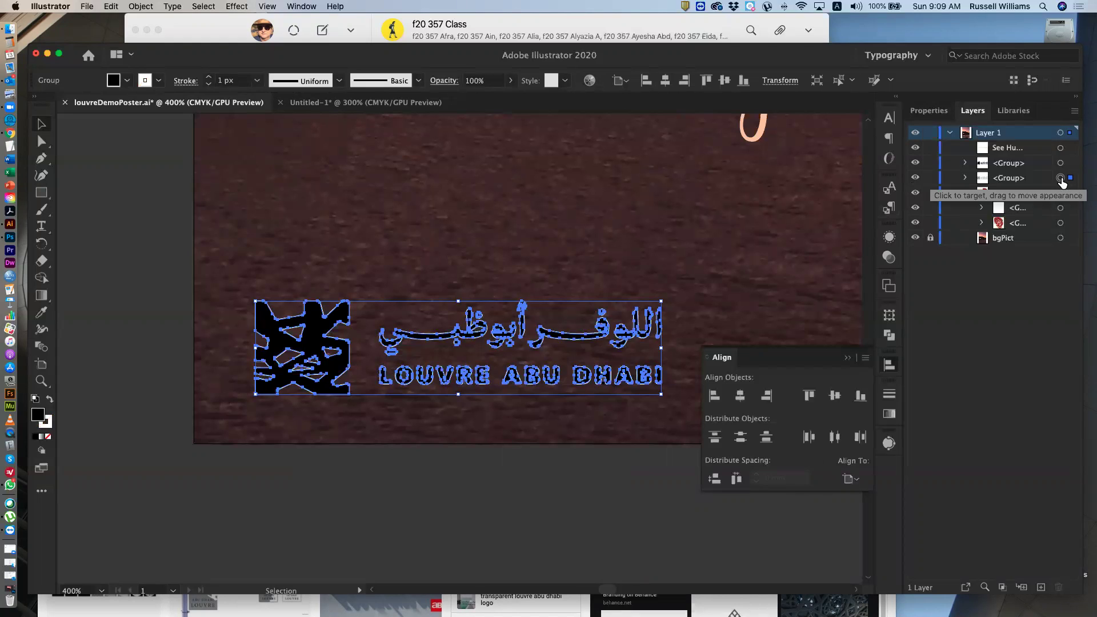
{"action": "key", "text": "BackSpace"}
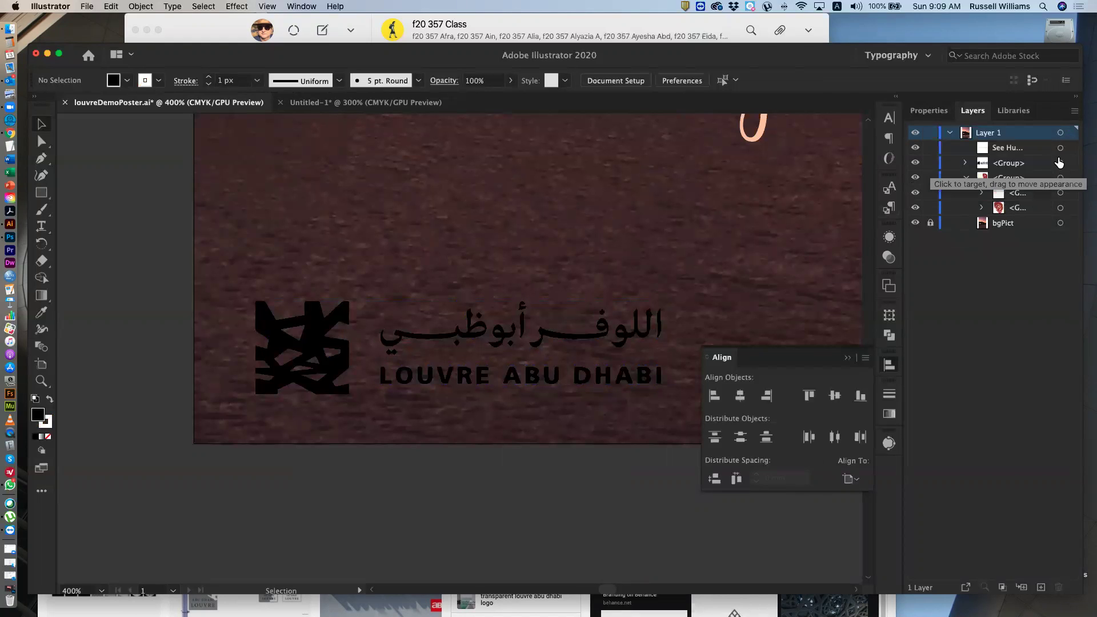
Step: Copy the remaining black Louvre Abu Dhabi logo and paste the copy directly behind the original
{"action": "left_click", "coordinate": [1061, 163]}
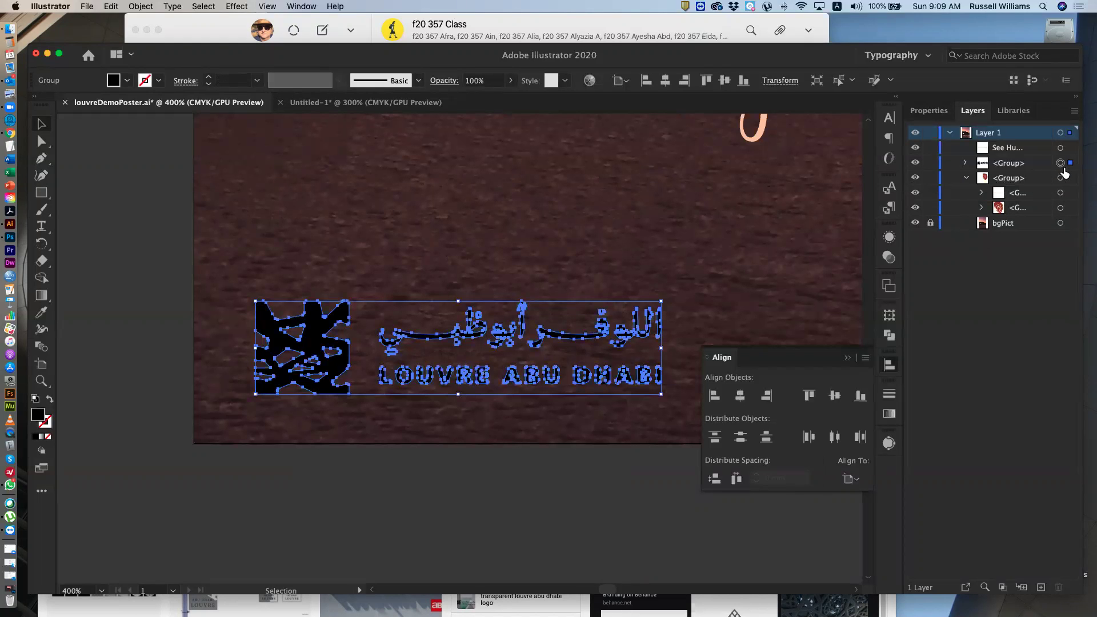
{"action": "left_click", "coordinate": [111, 7]}
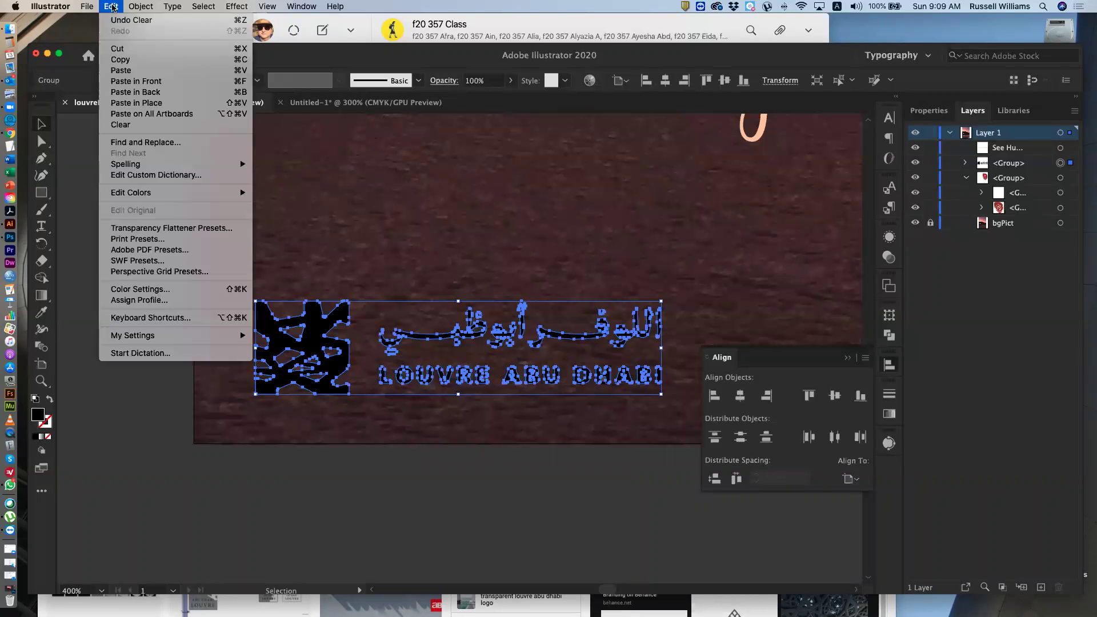
{"action": "left_click", "coordinate": [121, 60]}
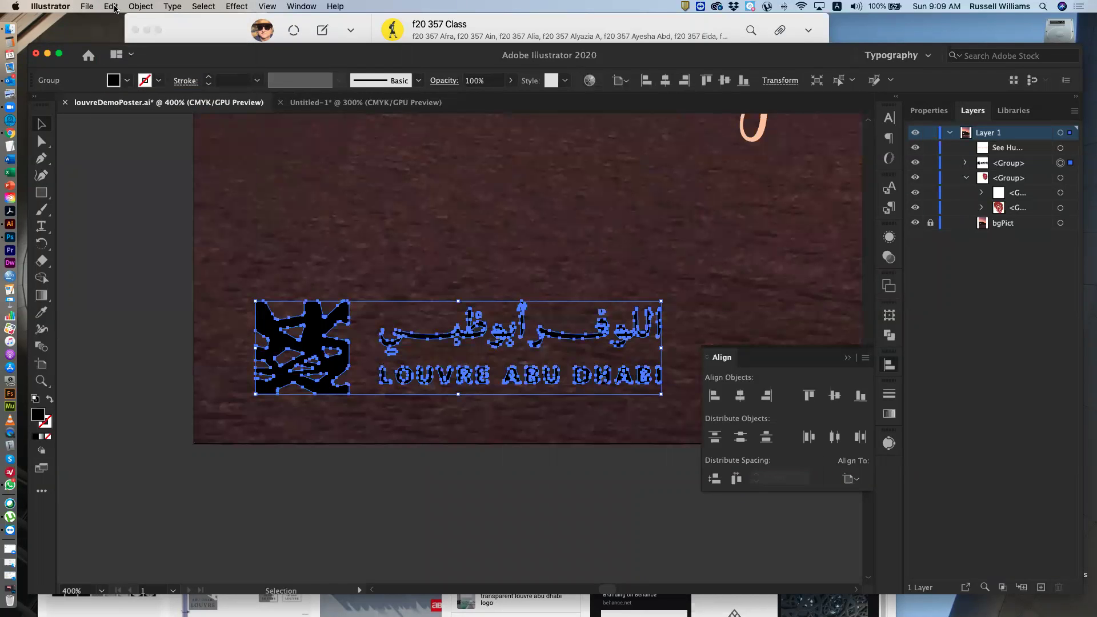
{"action": "left_click", "coordinate": [114, 7]}
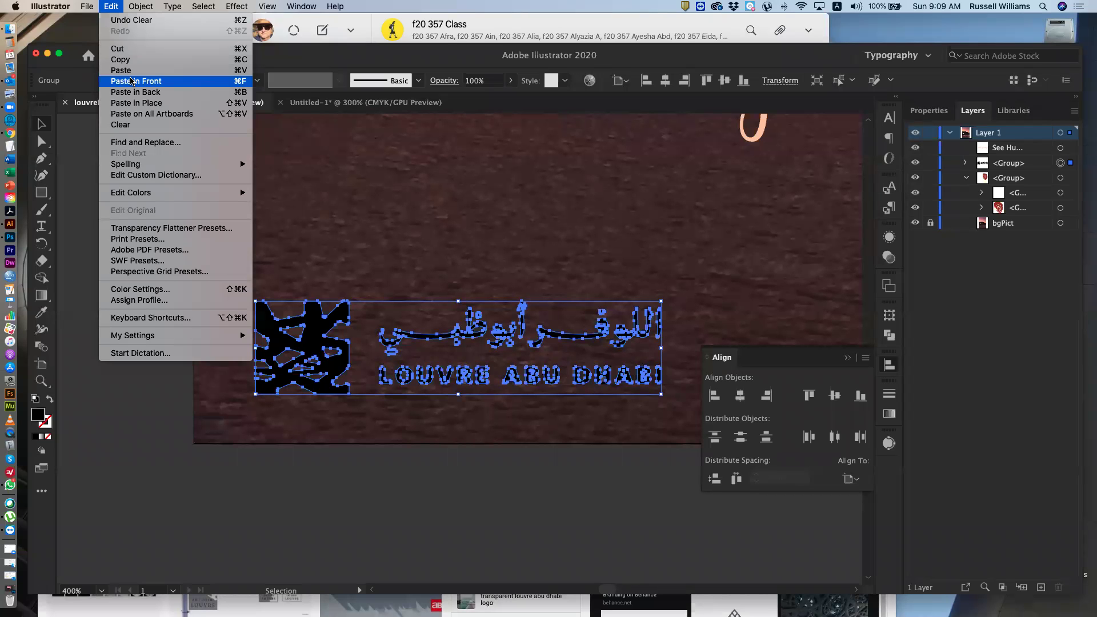
{"action": "left_click", "coordinate": [132, 92]}
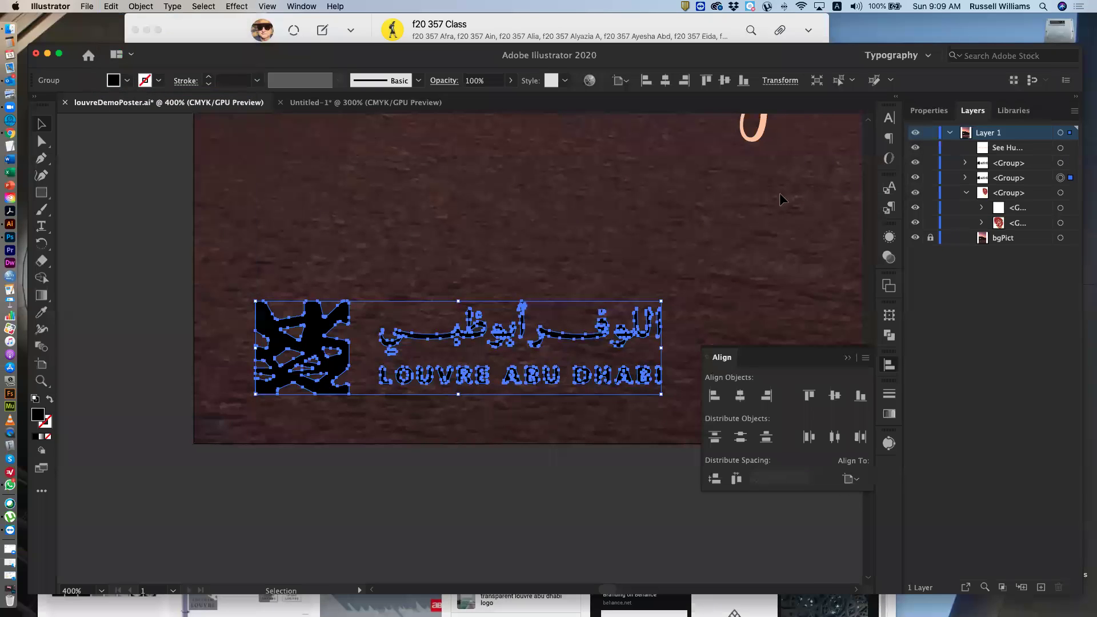
Step: Try a 1 px CMYK Magenta stroke on the rear copy of the Louvre Abu Dhabi logo
{"action": "left_click", "coordinate": [154, 82]}
{"action": "left_click", "coordinate": [43, 107]}
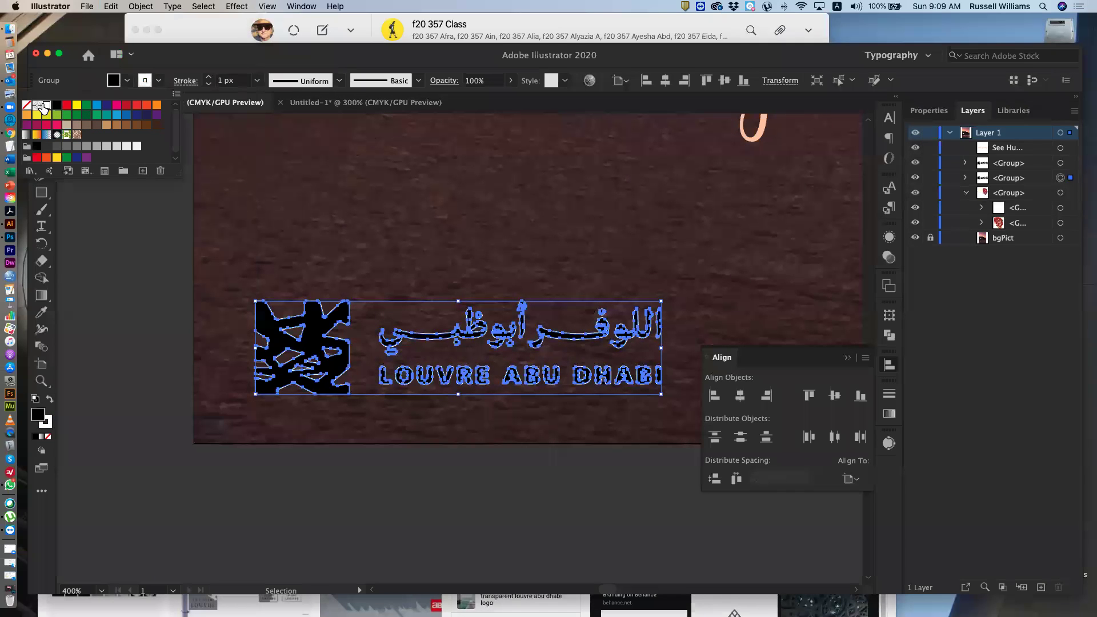
{"action": "left_click", "coordinate": [117, 107]}
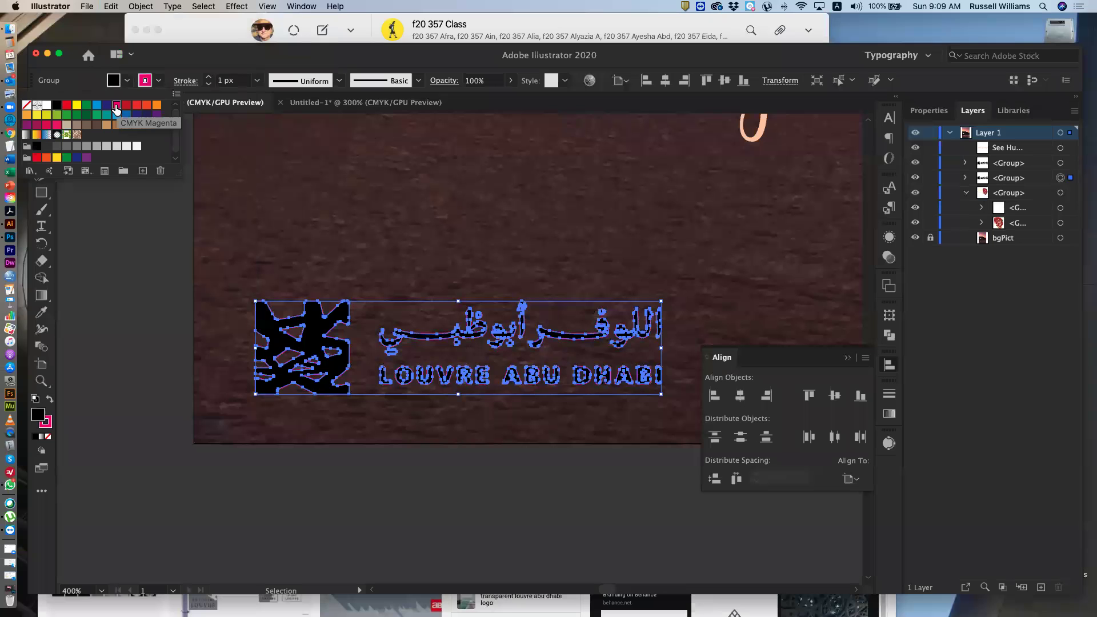
{"action": "left_click", "coordinate": [123, 303]}
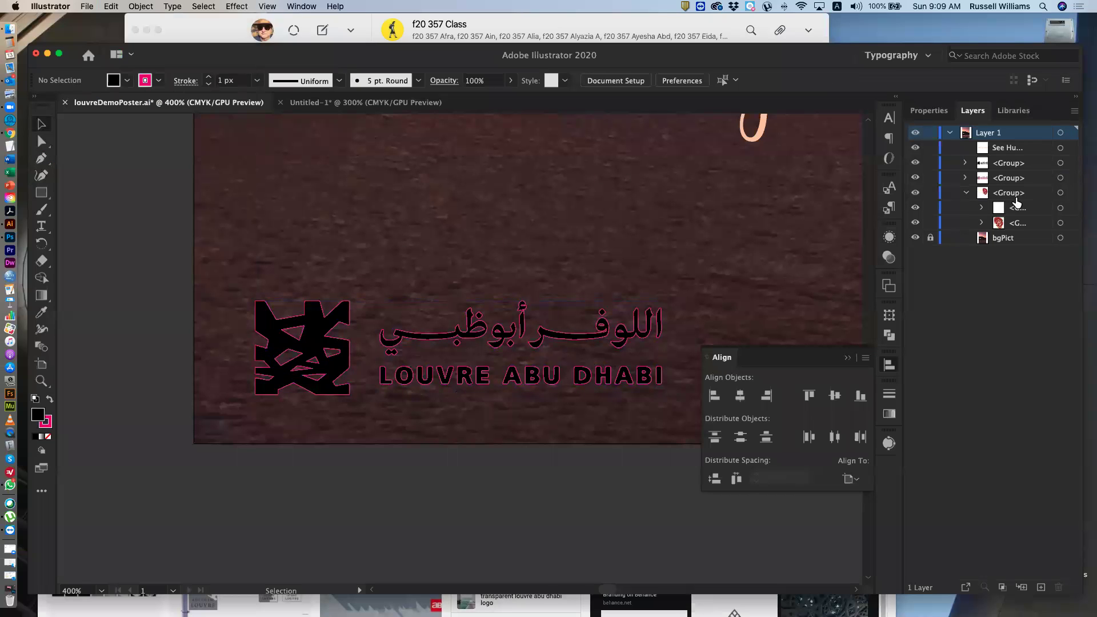
Step: Change the stroke colour of the logo's rear copy to yellow
{"action": "left_click", "coordinate": [1059, 180]}
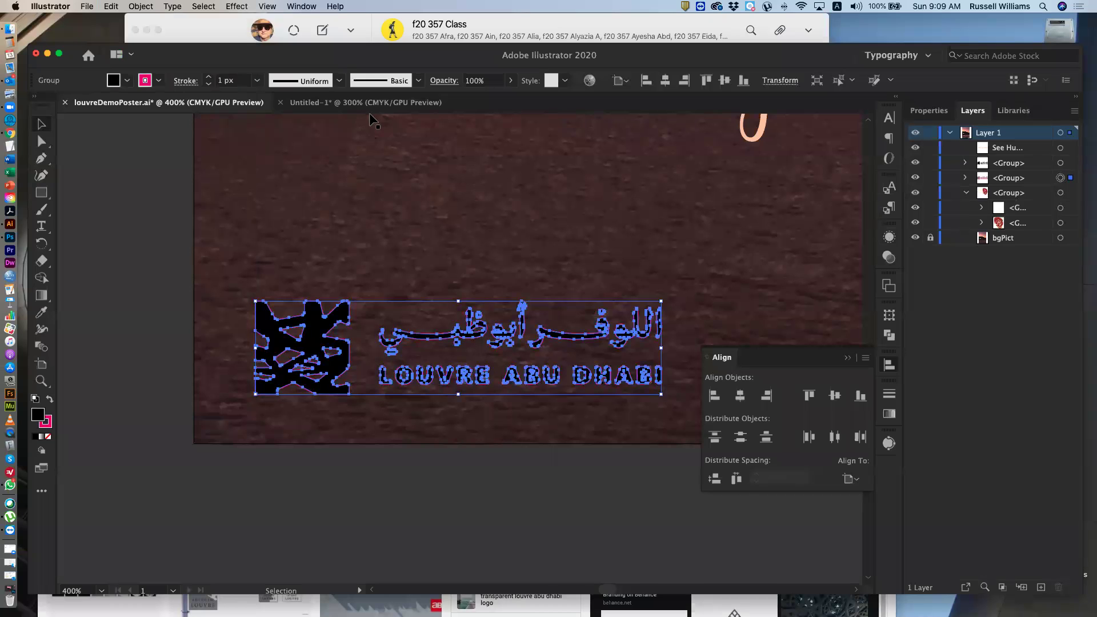
{"action": "left_click", "coordinate": [158, 81]}
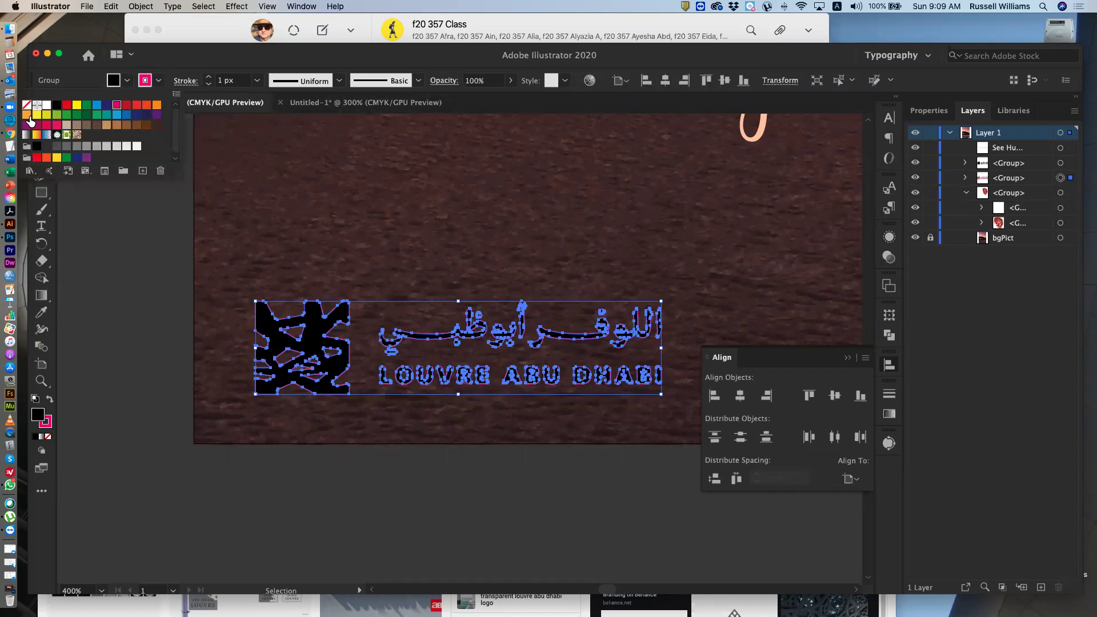
{"action": "left_click", "coordinate": [76, 105]}
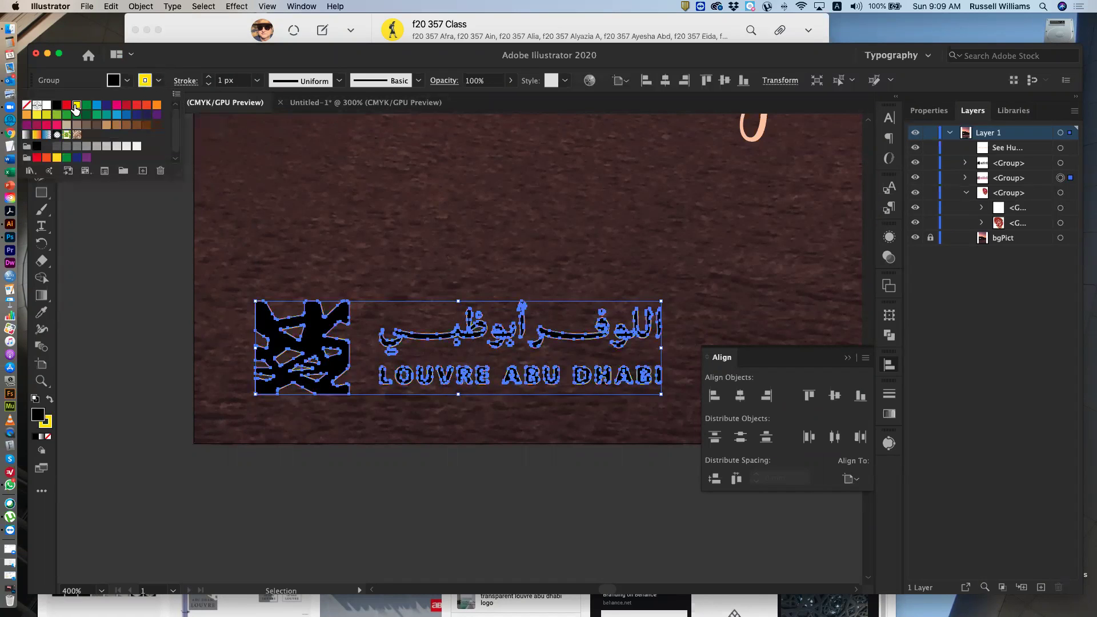
{"action": "left_click", "coordinate": [98, 258]}
{"action": "left_click", "coordinate": [101, 258]}
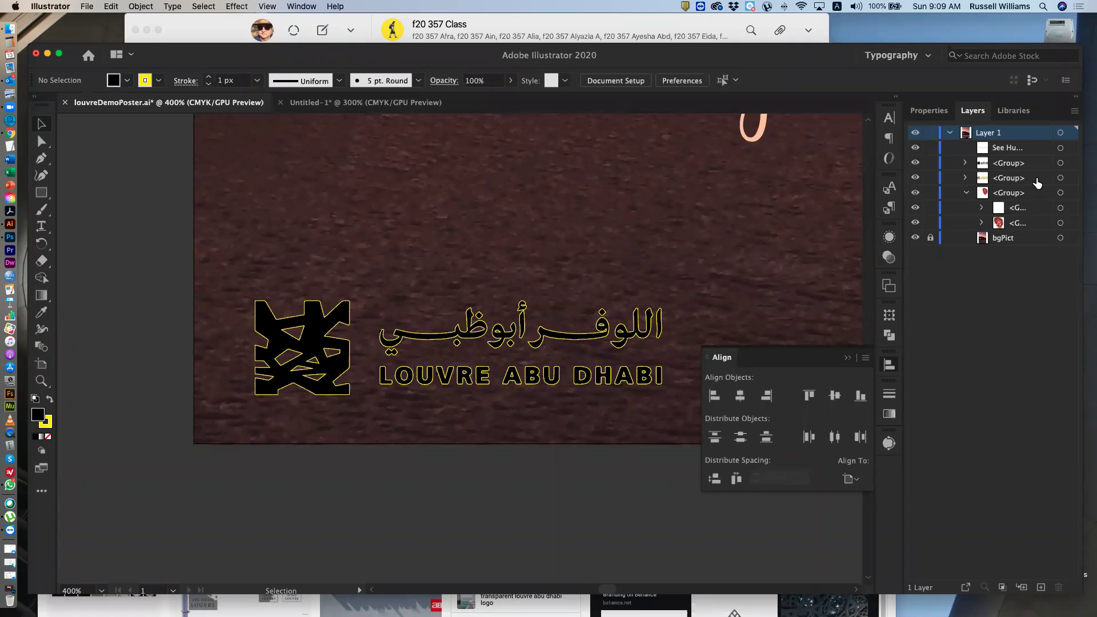
Step: Change the stroke colour of the logo's rear copy to white, keeping the 1 px weight
{"action": "left_click", "coordinate": [1060, 178]}
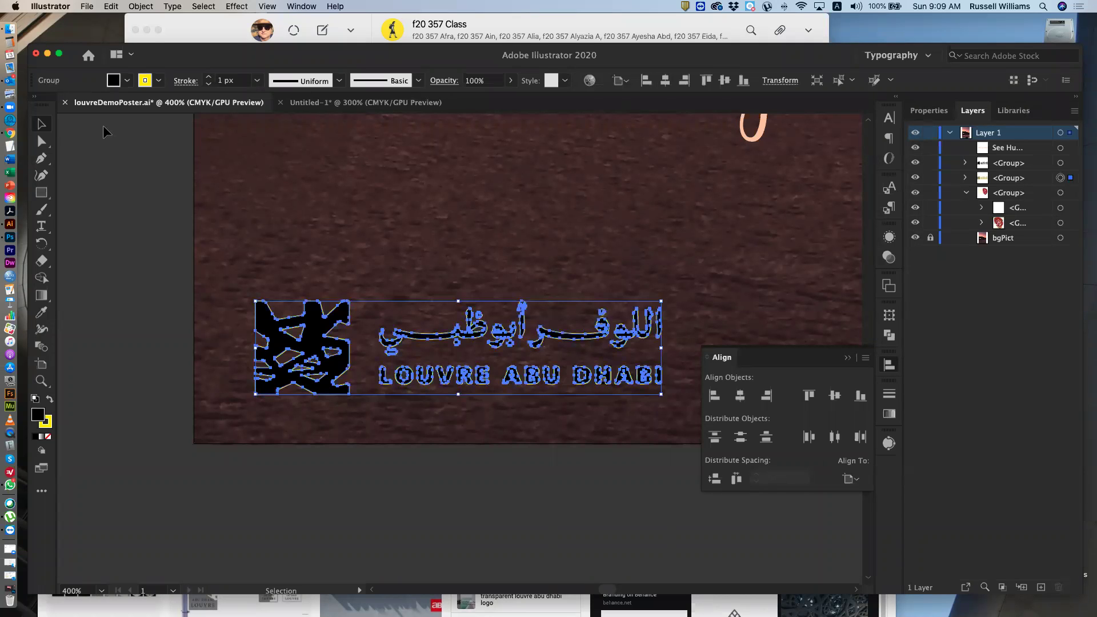
{"action": "left_click", "coordinate": [158, 80]}
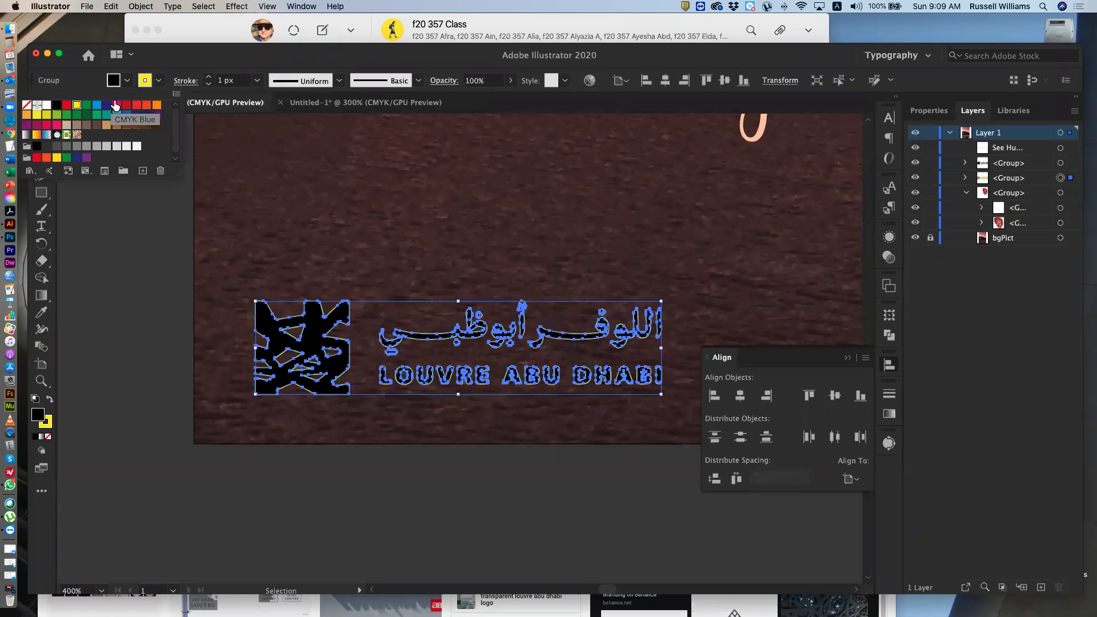
{"action": "left_click", "coordinate": [47, 105]}
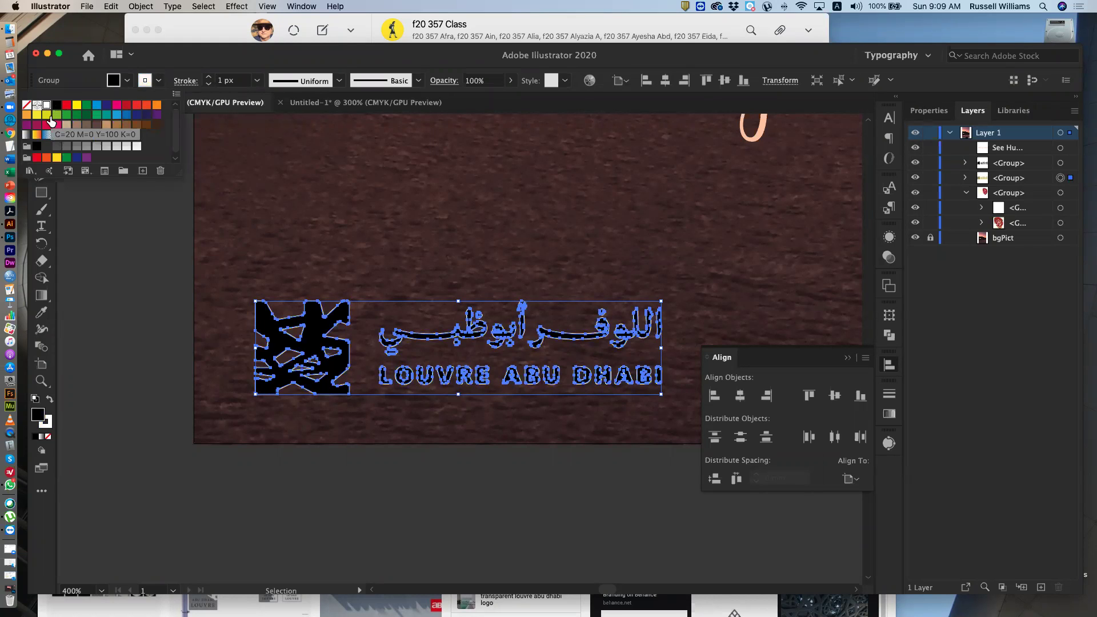
{"action": "left_click", "coordinate": [100, 220]}
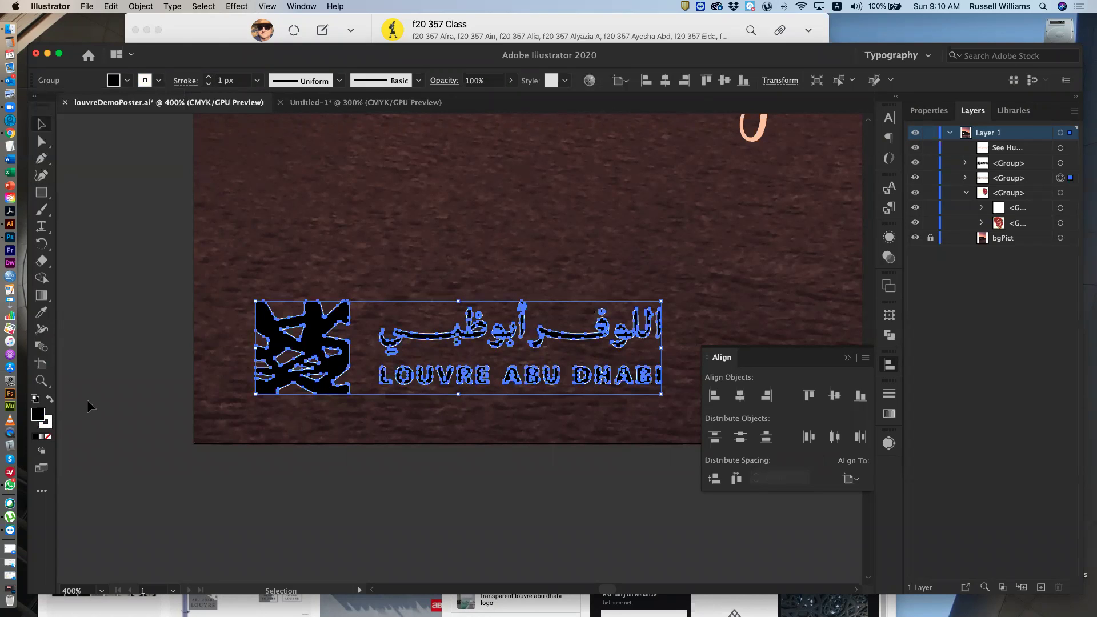
Step: Hide the front logo and recolour the rear copy with the background's dark brown using the Eyedropper
{"action": "key", "text": "i"}
{"action": "left_click", "coordinate": [487, 216]}
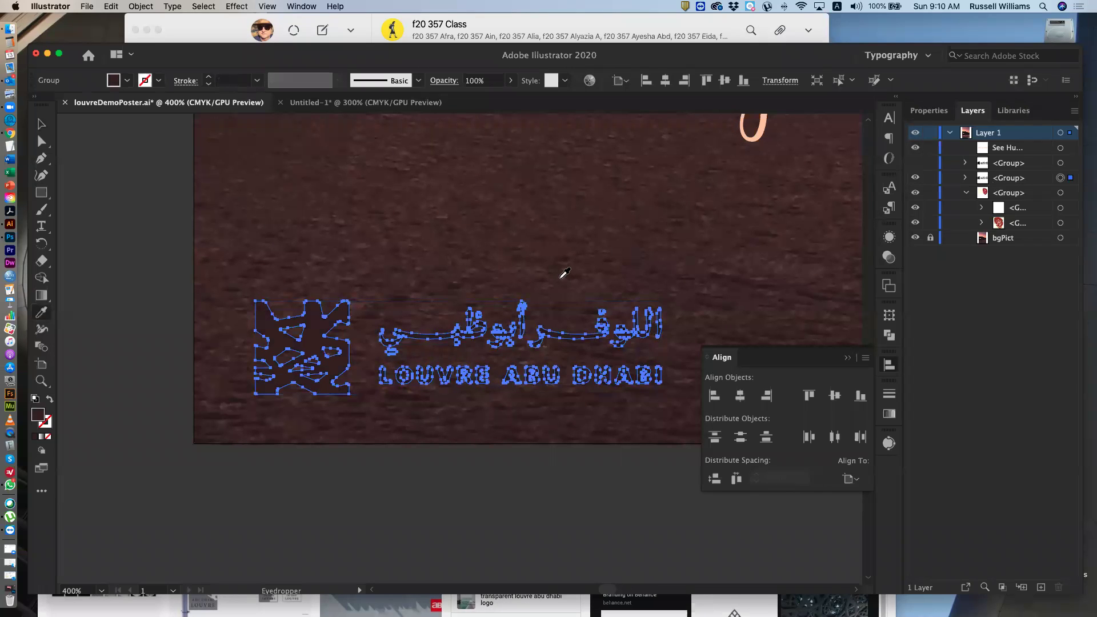
{"action": "left_click", "coordinate": [39, 124]}
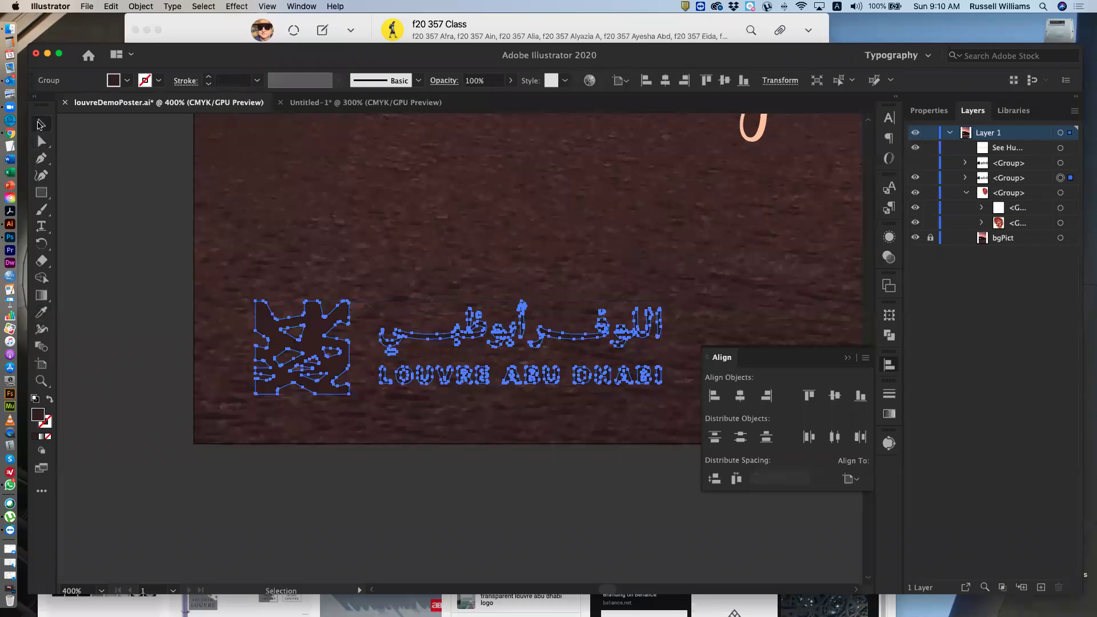
{"action": "left_click", "coordinate": [120, 215]}
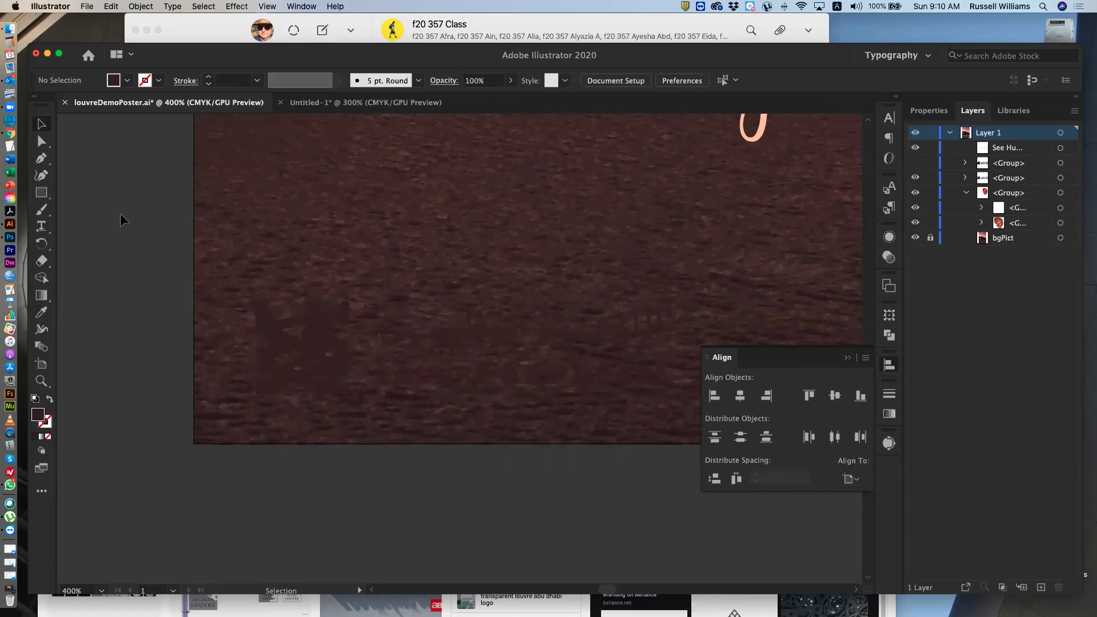
Step: Undo the rear copy's dark brown recolouring and the hiding of the front logo
{"action": "key", "text": "super+z"}
{"action": "key", "text": "super+z"}
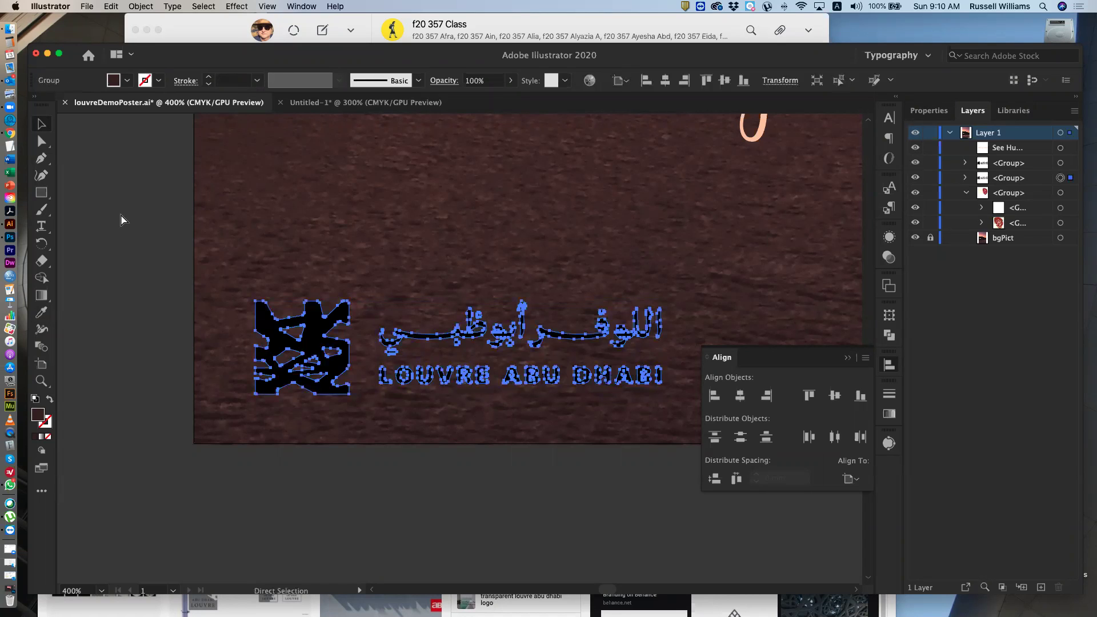
{"action": "key", "text": "super+z"}
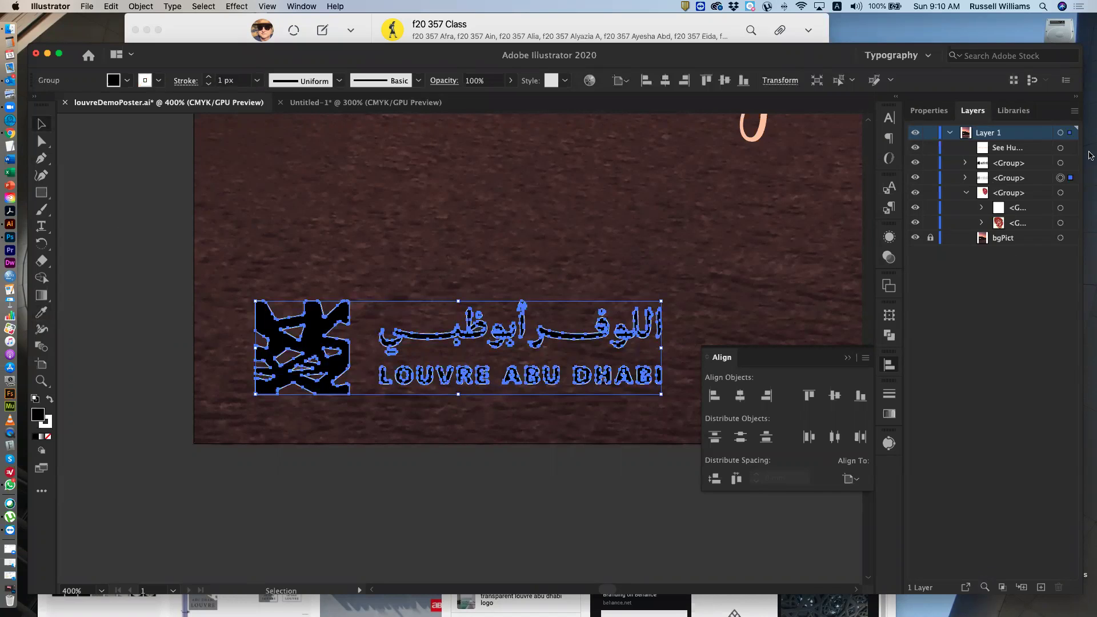
Step: Try to colour the rear logo copy's stroke with the background's dark brown using the Eyedropper
{"action": "left_click", "coordinate": [47, 426]}
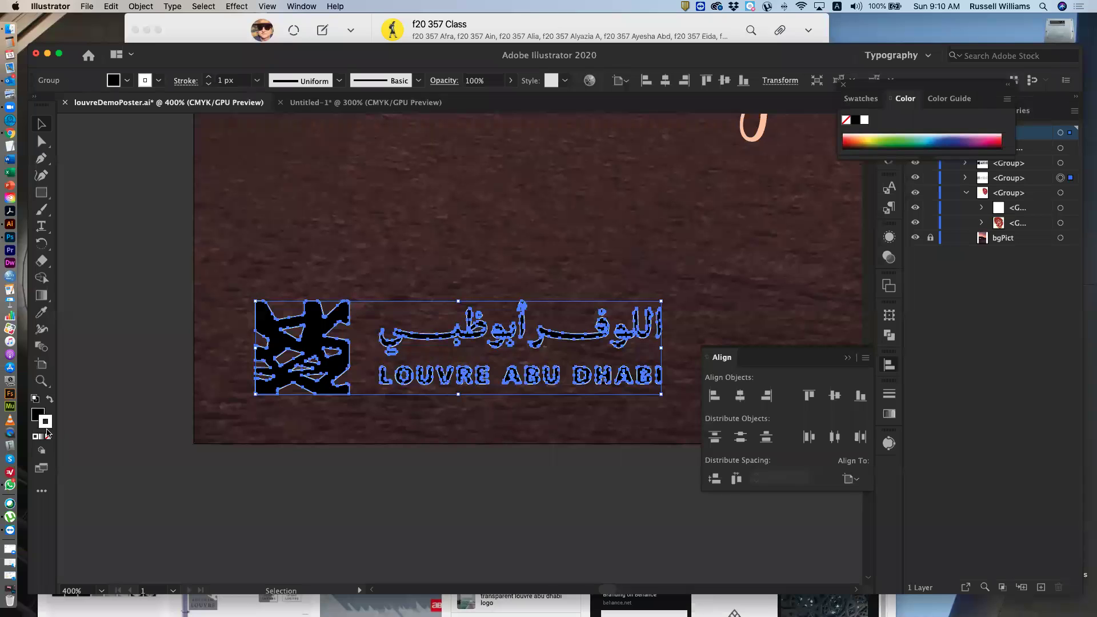
{"action": "left_click", "coordinate": [41, 312]}
{"action": "left_click", "coordinate": [456, 215]}
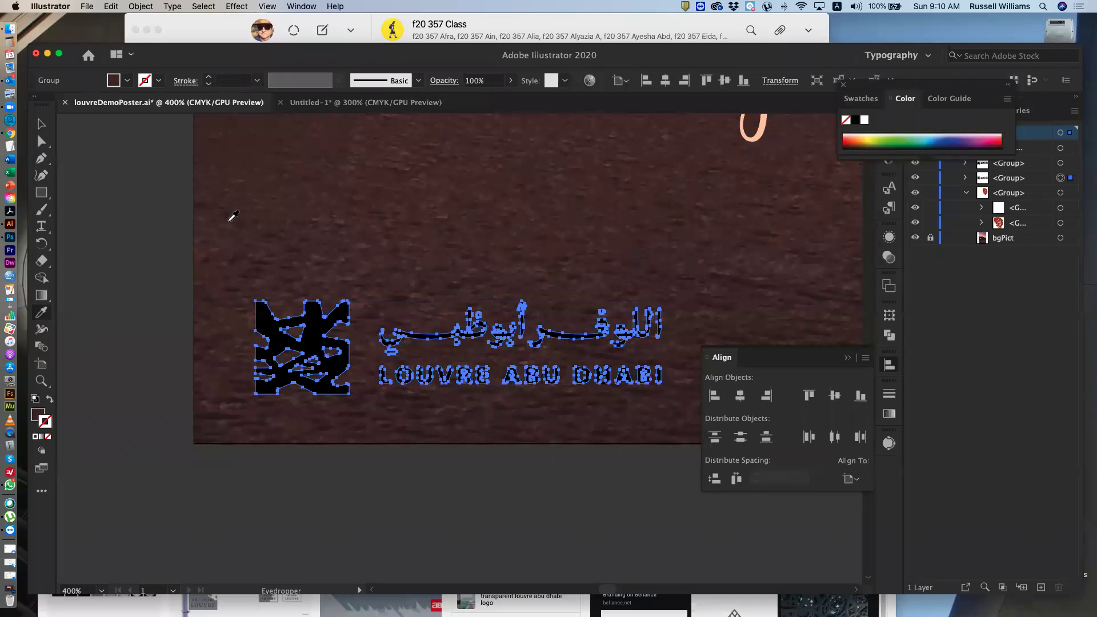
{"action": "left_click", "coordinate": [40, 125]}
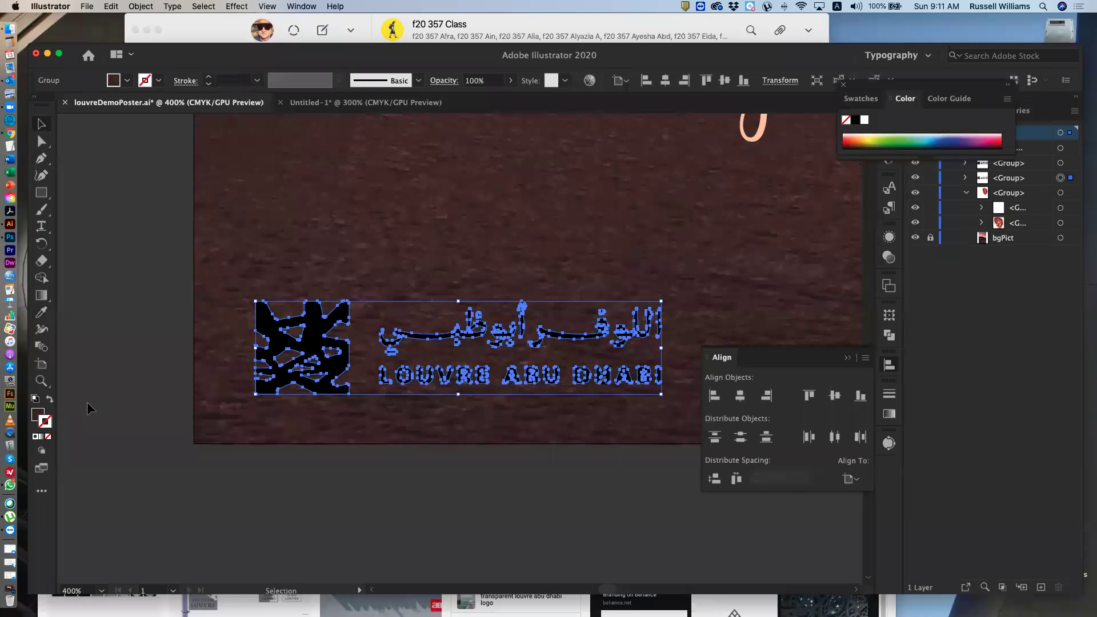
Step: Reset the rear logo copy to the default black fill and white 1 px stroke
{"action": "left_click", "coordinate": [44, 418]}
{"action": "key", "text": "a"}
{"action": "key", "text": "d"}
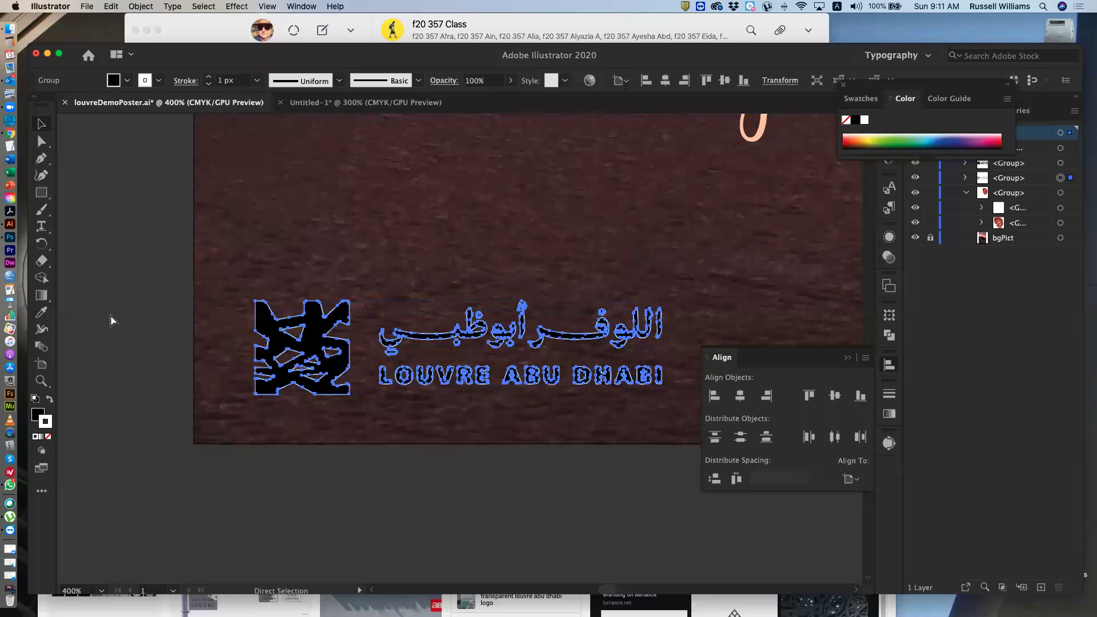
{"action": "key", "text": "v"}
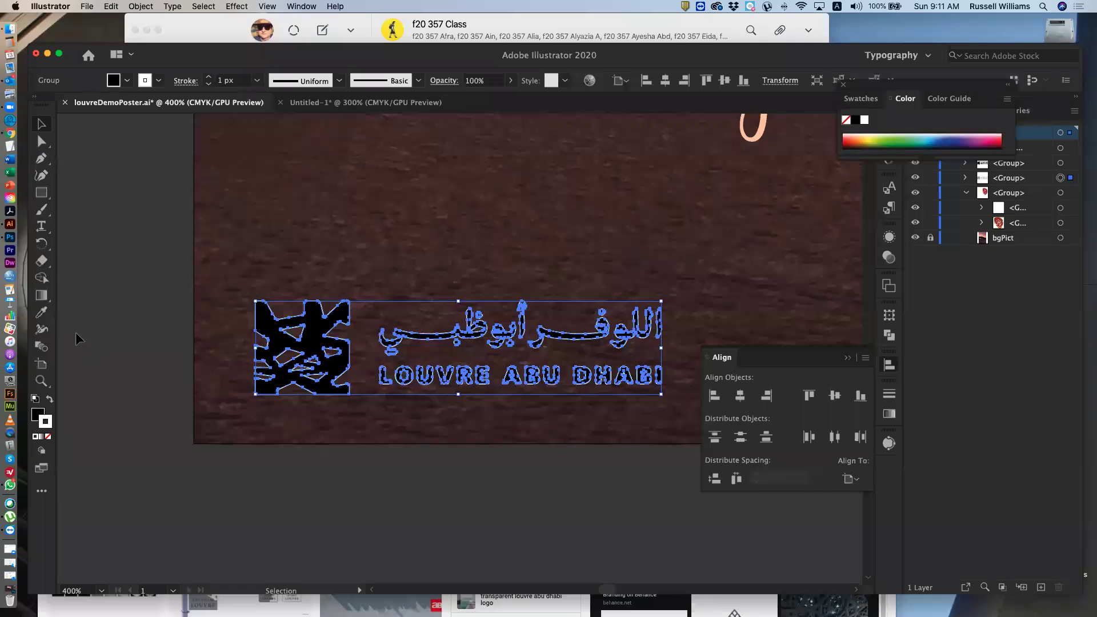
Step: Sample the background's dark brown onto the rear logo copy once more, and reset it to the default fill and stroke
{"action": "left_click", "coordinate": [41, 312]}
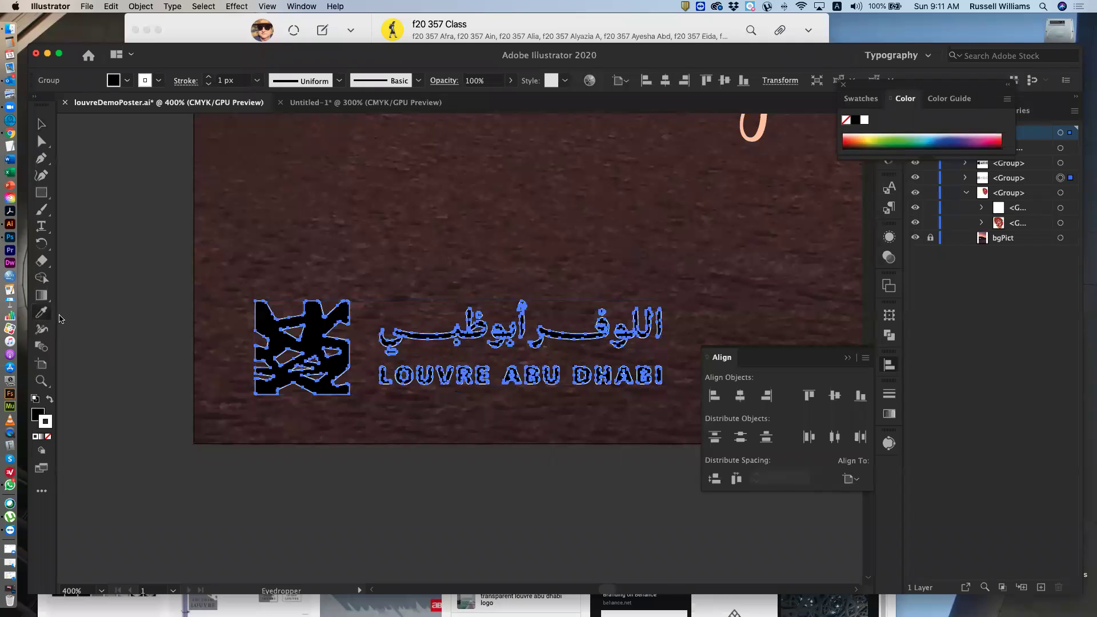
{"action": "left_click", "coordinate": [340, 235]}
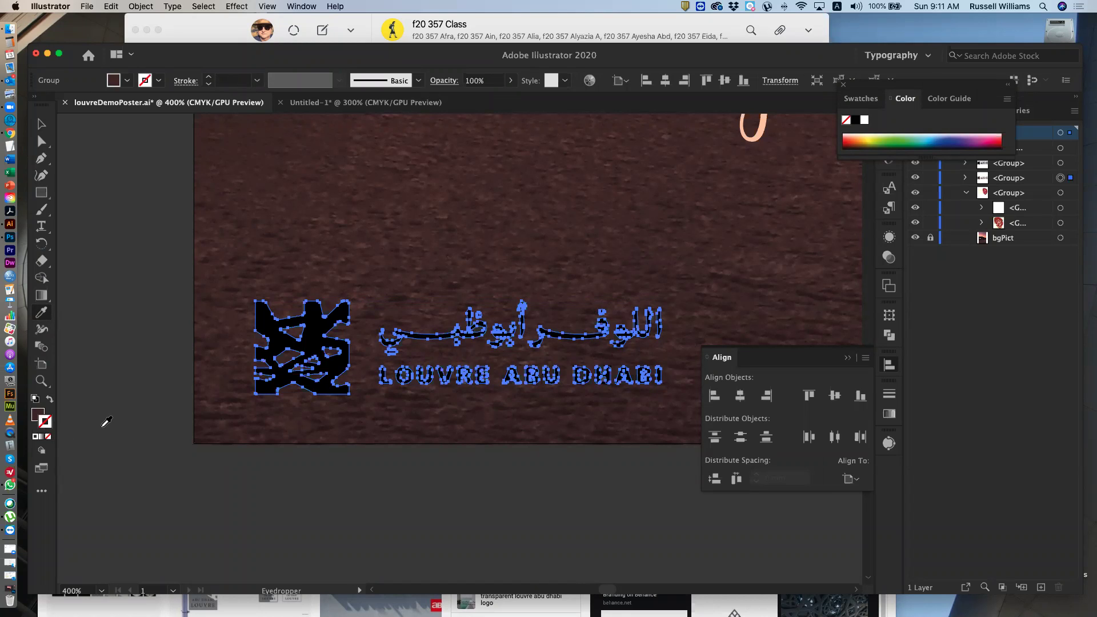
{"action": "key", "text": "d"}
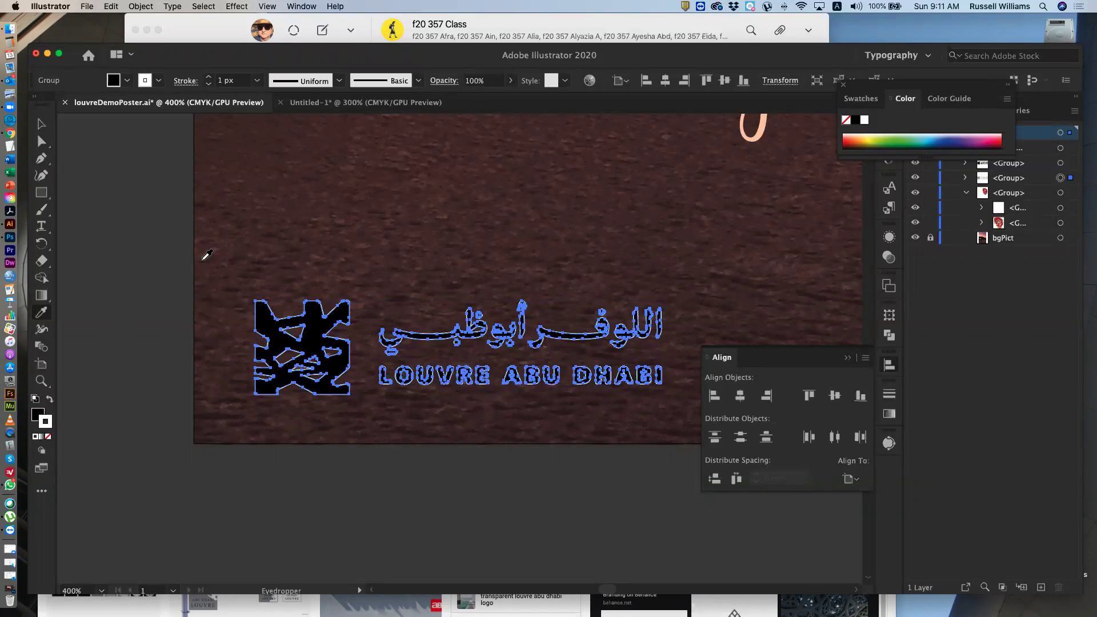
Step: Deselect the logo and sample the background's dark brown with the Eyedropper
{"action": "left_click", "coordinate": [41, 125]}
{"action": "left_click", "coordinate": [116, 187]}
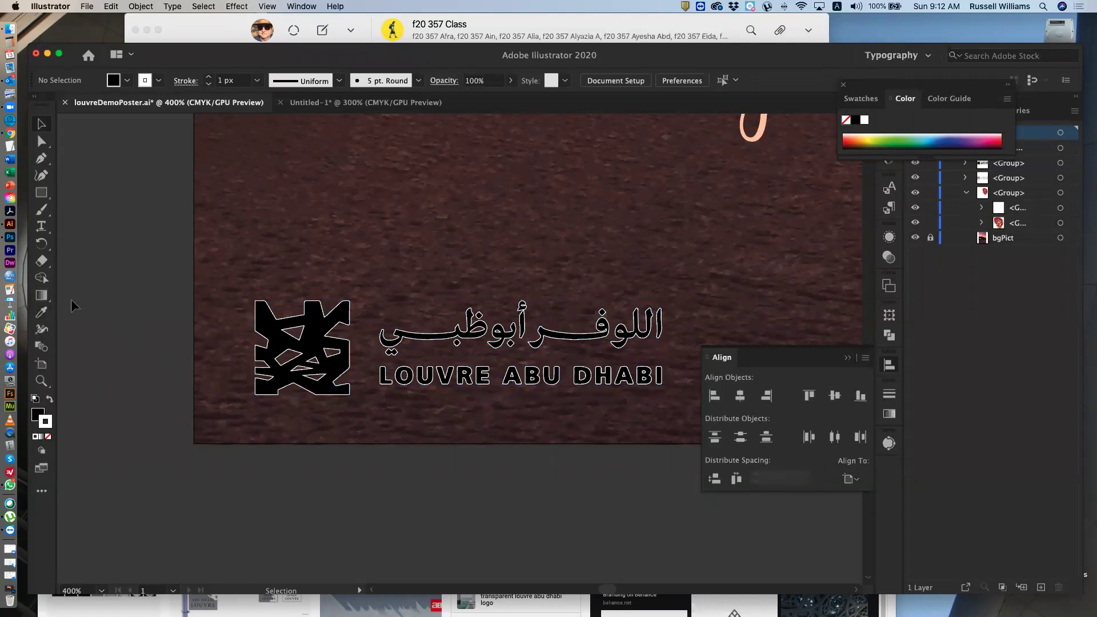
{"action": "left_click", "coordinate": [42, 313]}
{"action": "left_click", "coordinate": [286, 233]}
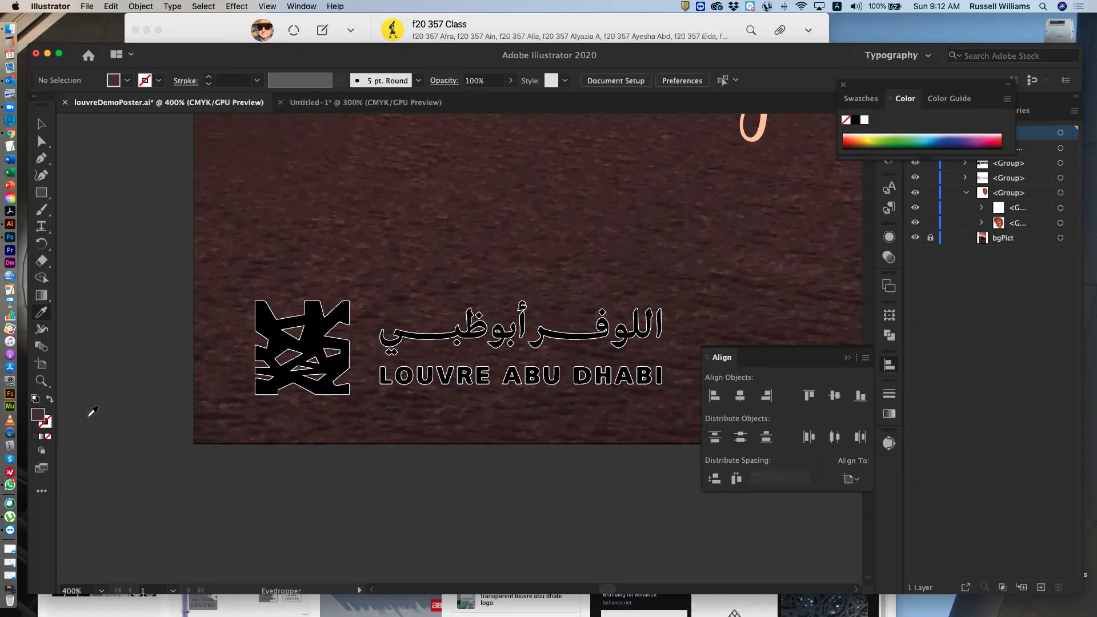
{"action": "left_click", "coordinate": [127, 82]}
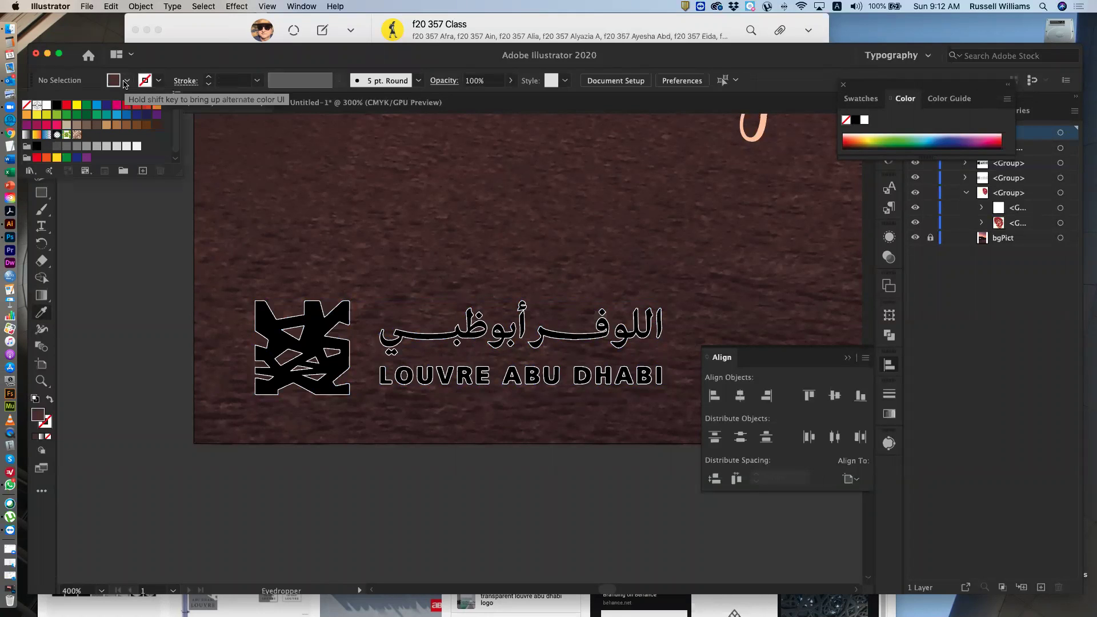
{"action": "left_click", "coordinate": [142, 171]}
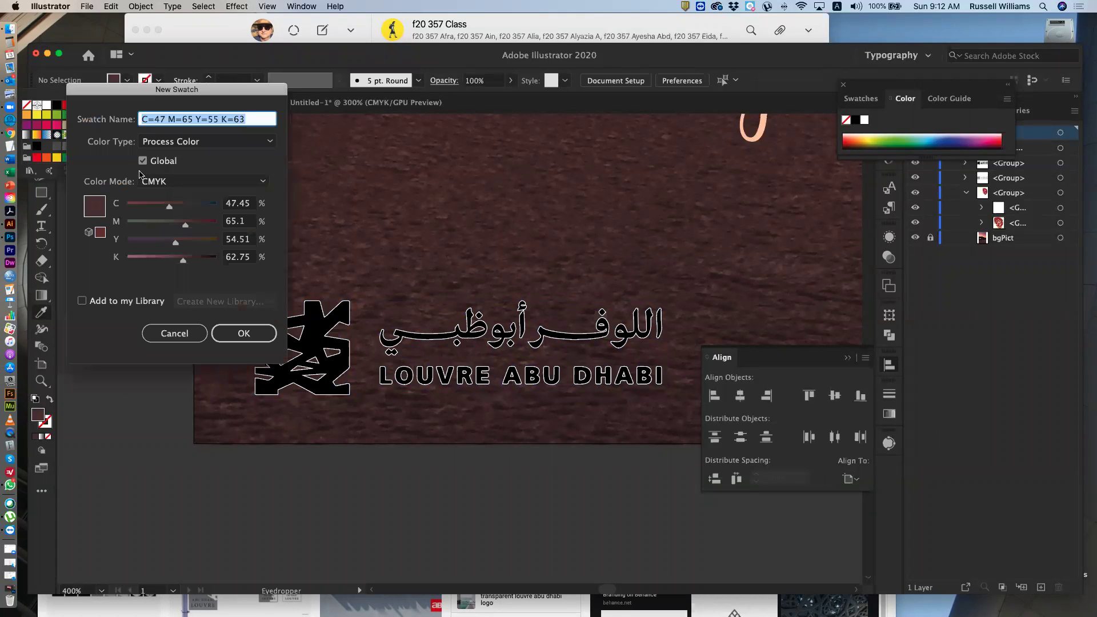
{"action": "left_click", "coordinate": [193, 339]}
Step: Save the sampled dark brown as a global process swatch named C=47 M=65 Y=55 K=63 in HSB mode, and close the floating colour controls
{"action": "left_click", "coordinate": [110, 84]}
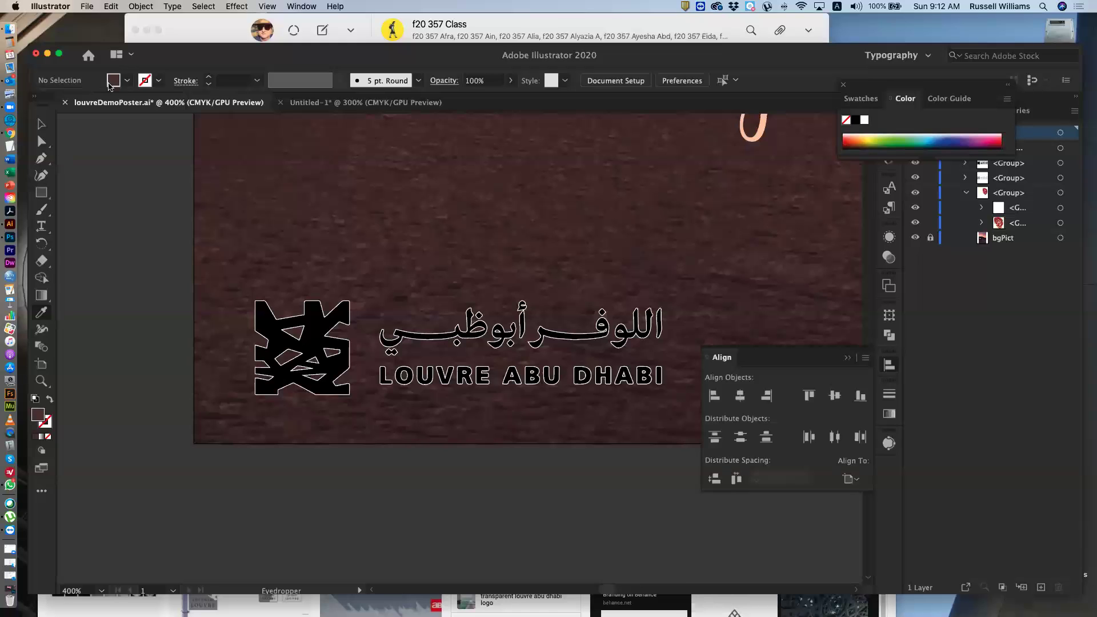
{"action": "left_click", "coordinate": [110, 85]}
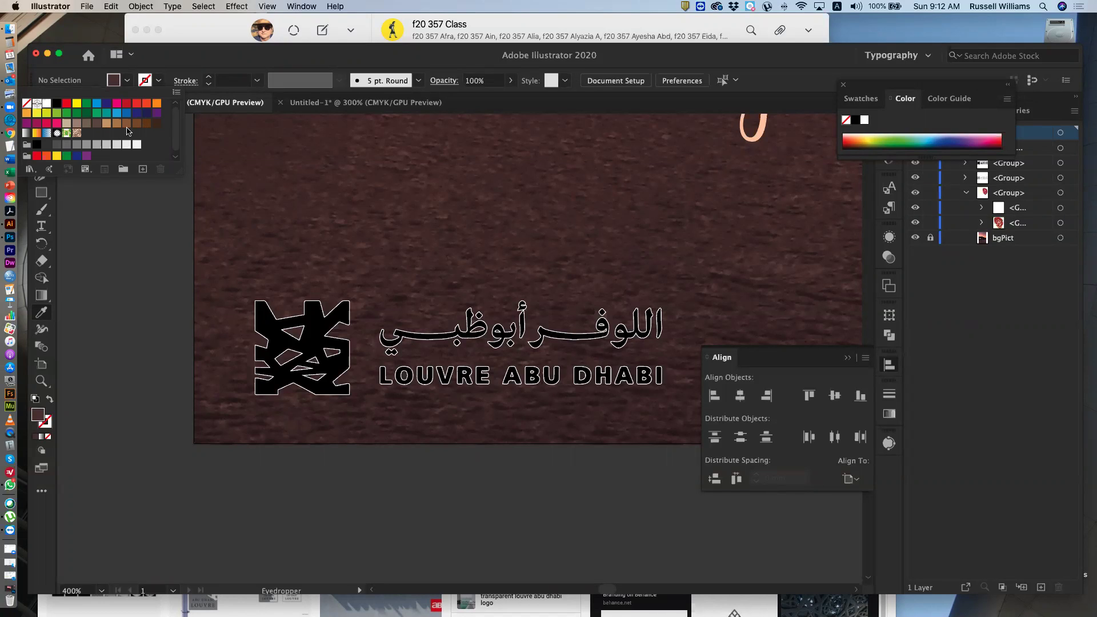
{"action": "left_click", "coordinate": [142, 171]}
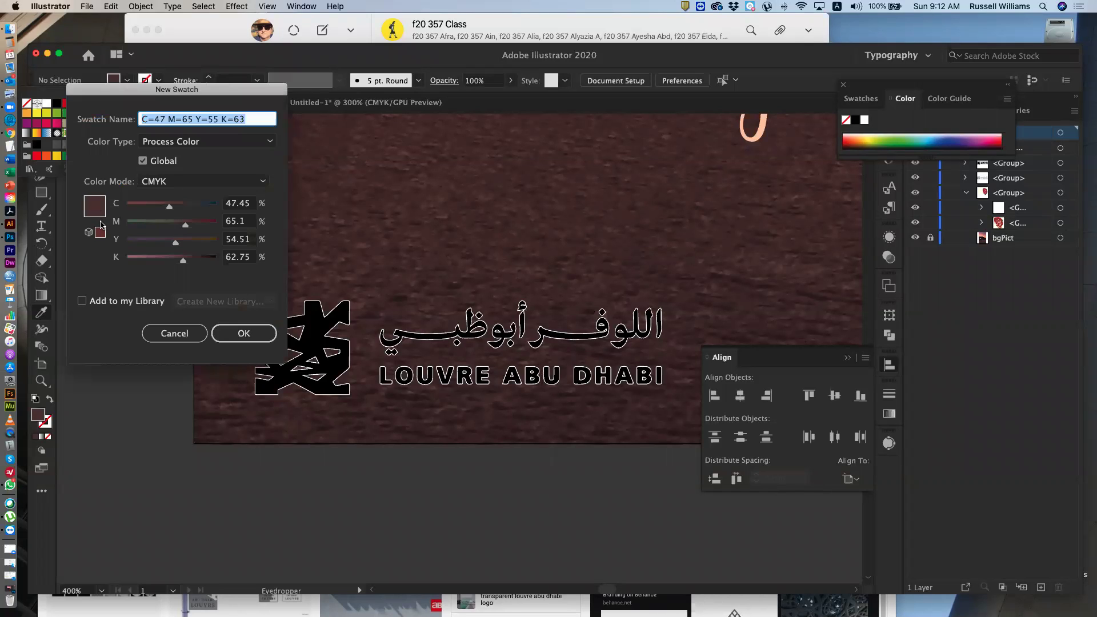
{"action": "left_click", "coordinate": [265, 183]}
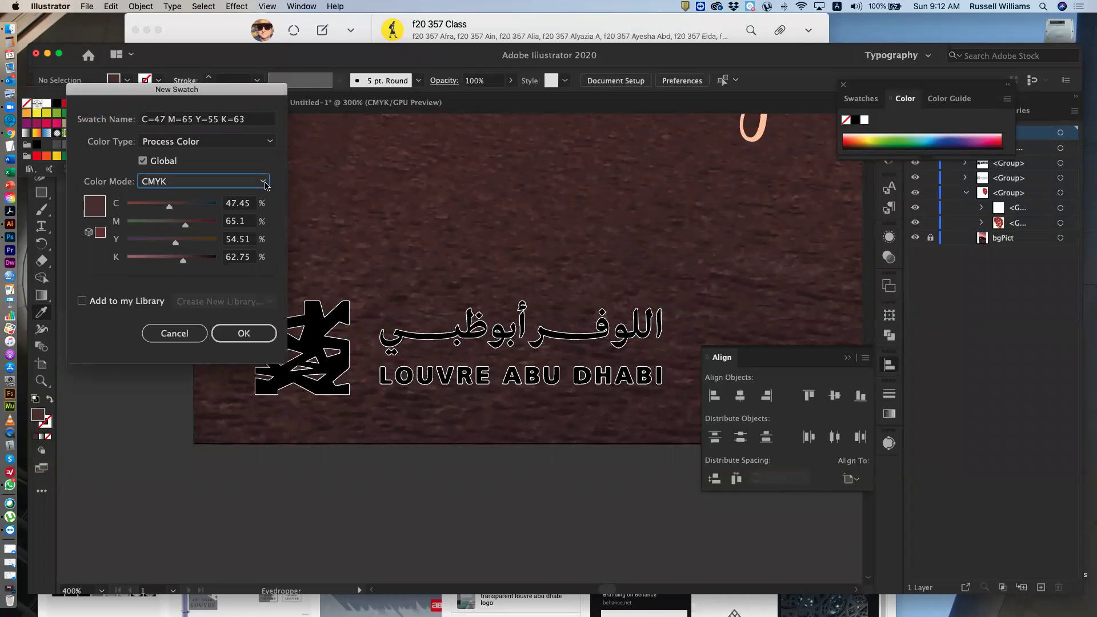
{"action": "left_click", "coordinate": [264, 184]}
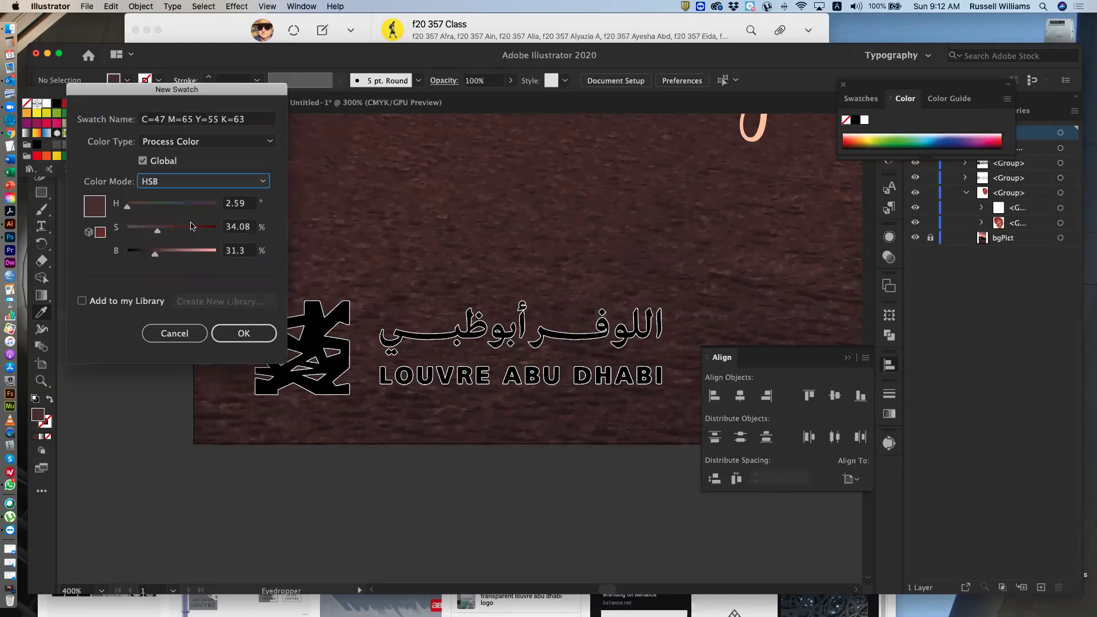
{"action": "left_click", "coordinate": [257, 338]}
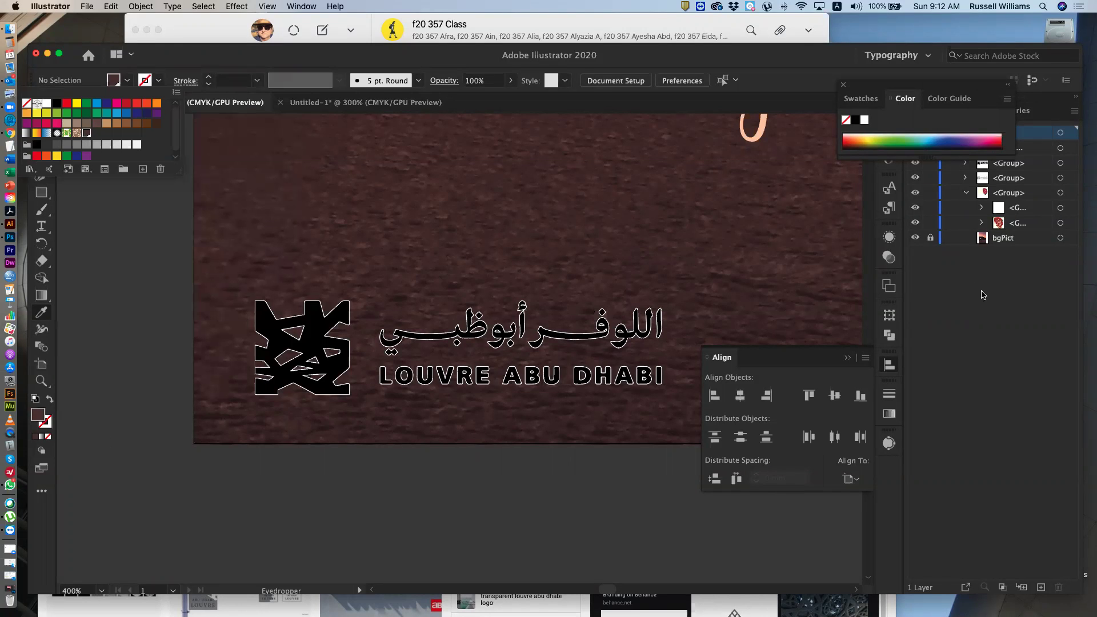
{"action": "left_click", "coordinate": [944, 129]}
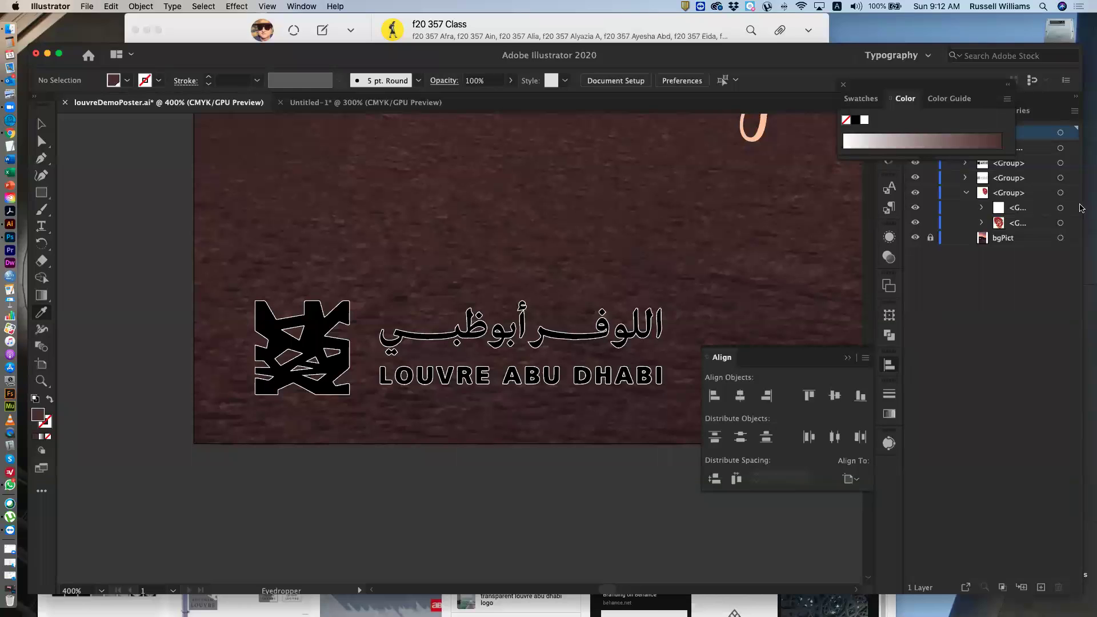
{"action": "left_click", "coordinate": [844, 86]}
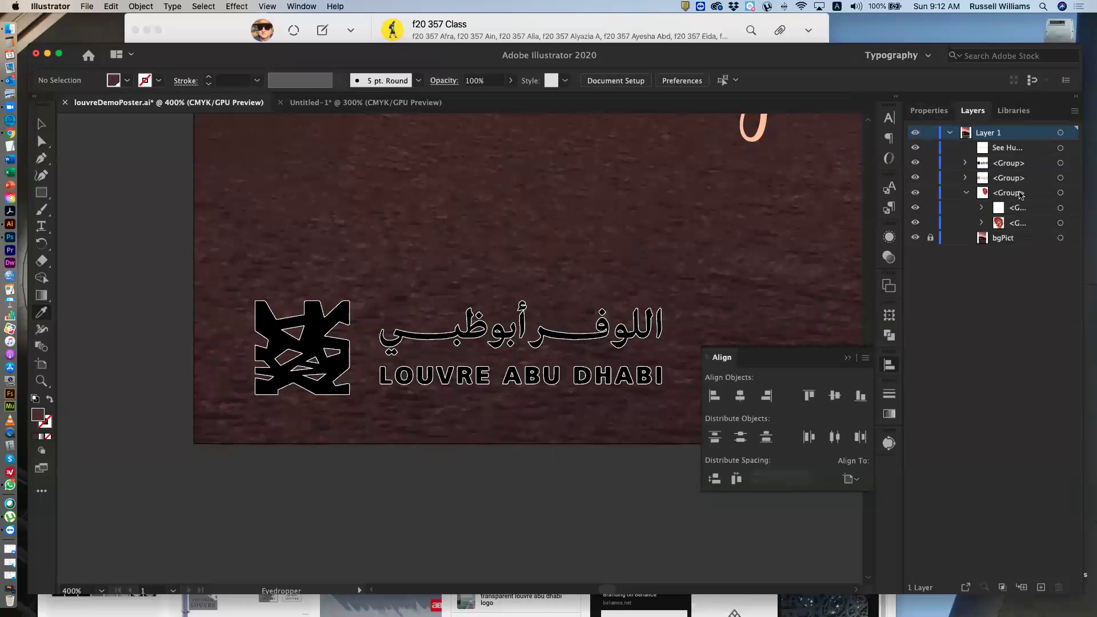
Step: Give the logo's rear copy an 11 px stroke in the saved dark brown swatch, and deselect it
{"action": "left_click", "coordinate": [1060, 179]}
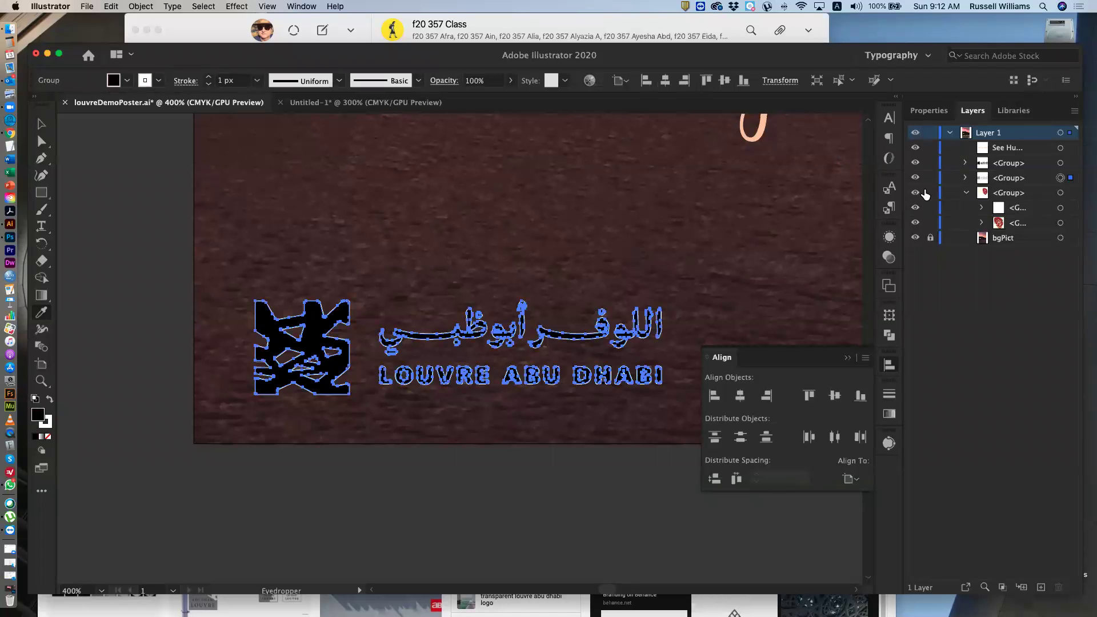
{"action": "left_click", "coordinate": [158, 80]}
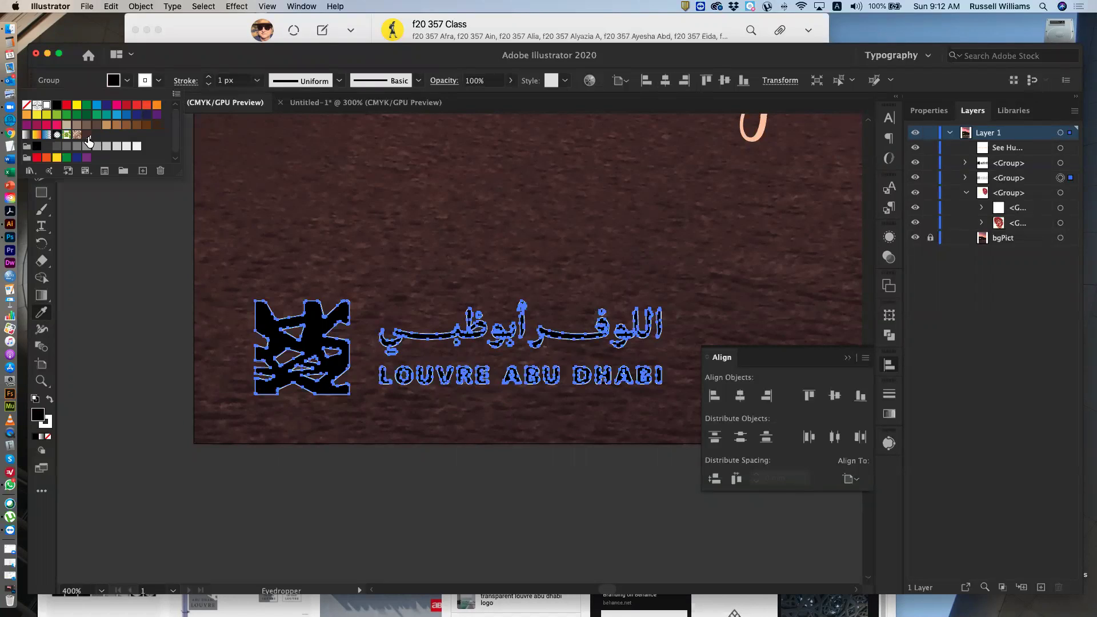
{"action": "left_click", "coordinate": [87, 134]}
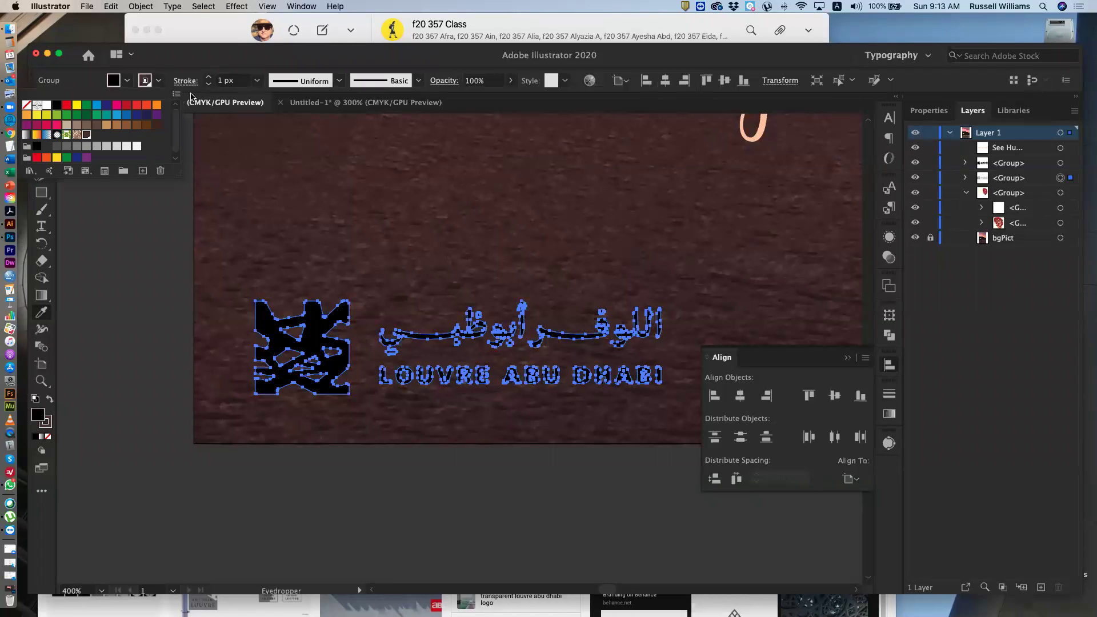
{"action": "left_click", "coordinate": [209, 77]}
{"action": "left_click", "coordinate": [209, 78]}
{"action": "left_click", "coordinate": [209, 78]}
{"action": "left_click", "coordinate": [209, 77]}
{"action": "left_click", "coordinate": [210, 78]}
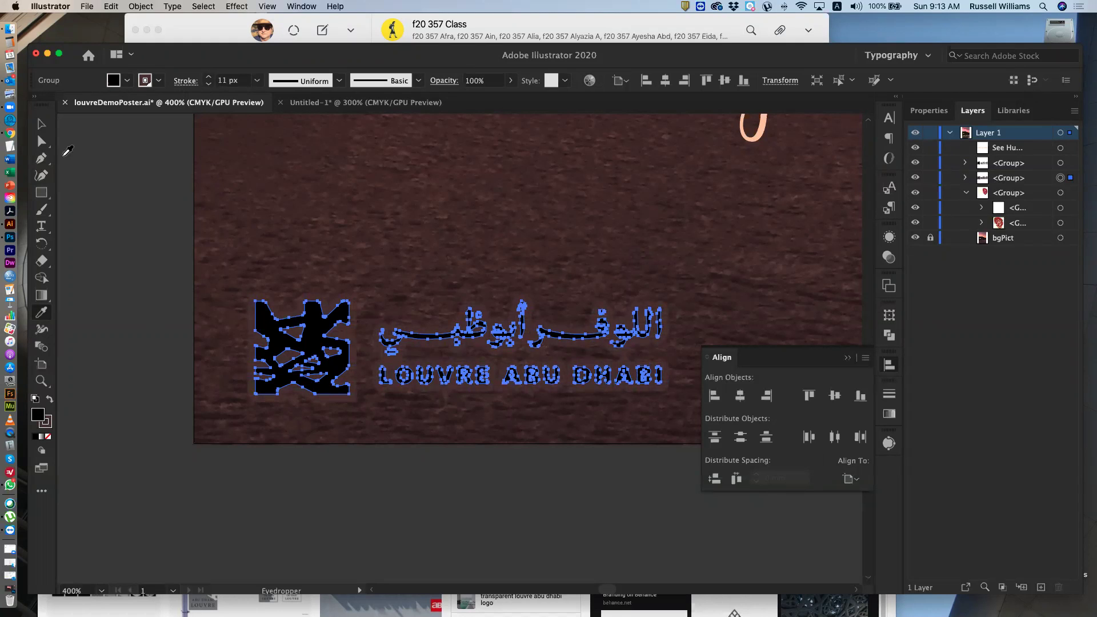
{"action": "left_click", "coordinate": [41, 123]}
{"action": "left_click", "coordinate": [91, 191]}
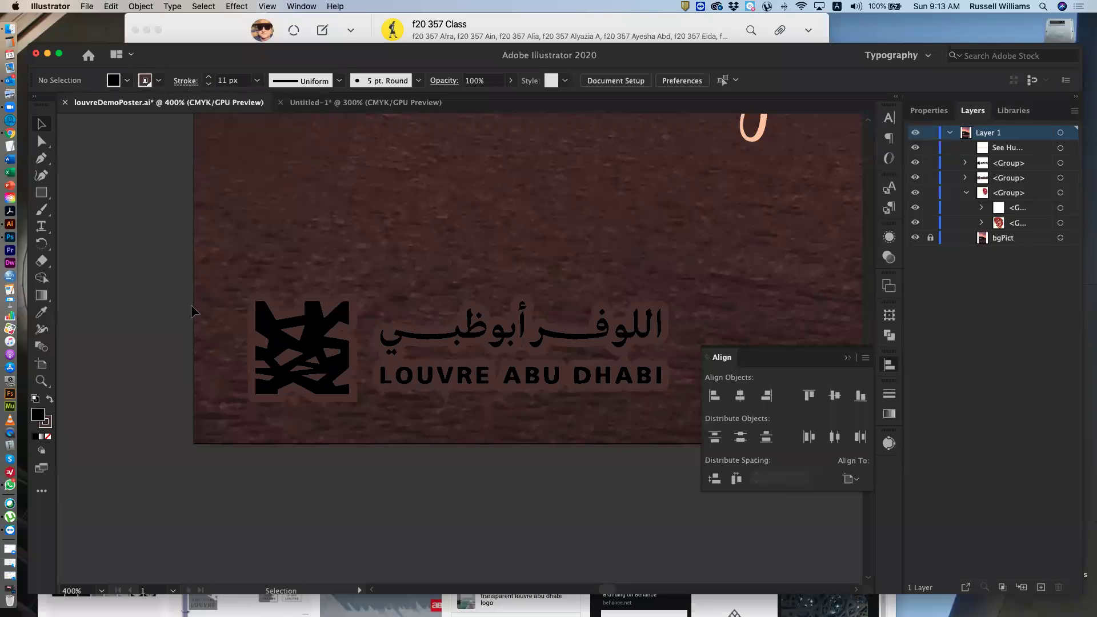
{"action": "left_click", "coordinate": [159, 80]}
{"action": "left_click", "coordinate": [47, 106]}
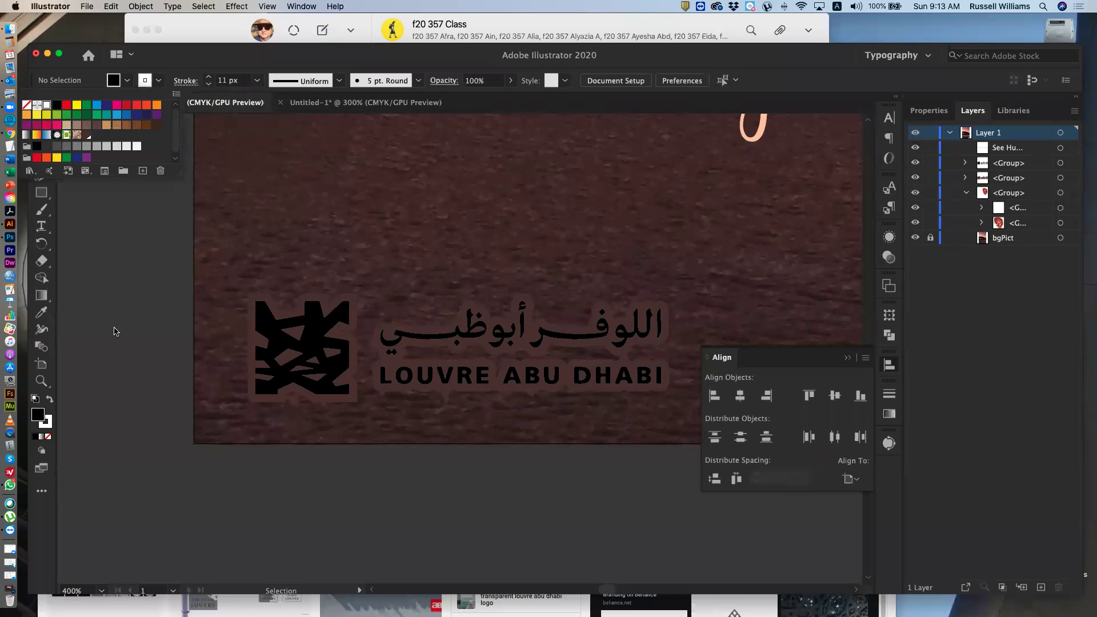
{"action": "left_click", "coordinate": [132, 346]}
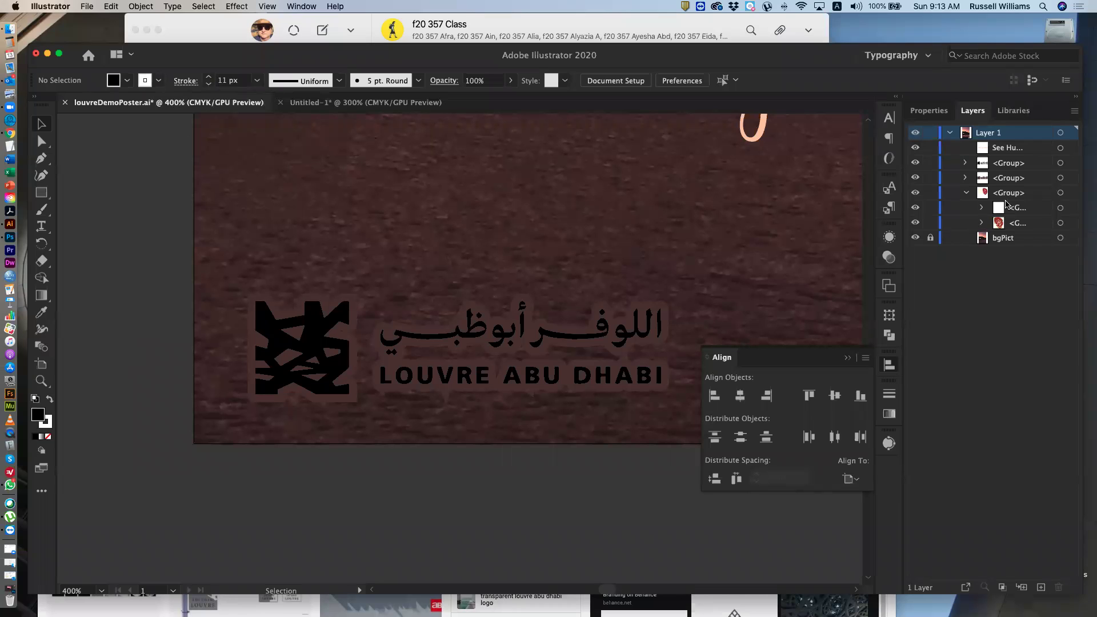
Step: Select the logo's rear copy, change its stroke colour to white, and deselect it
{"action": "left_click", "coordinate": [1061, 179]}
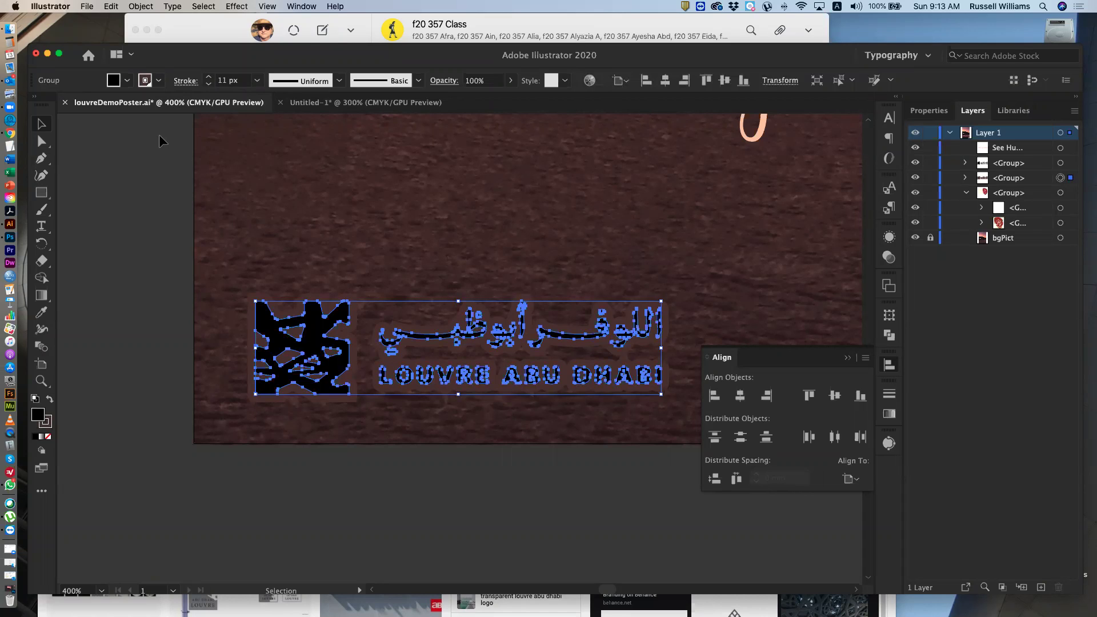
{"action": "left_click", "coordinate": [158, 80]}
{"action": "left_click", "coordinate": [47, 105]}
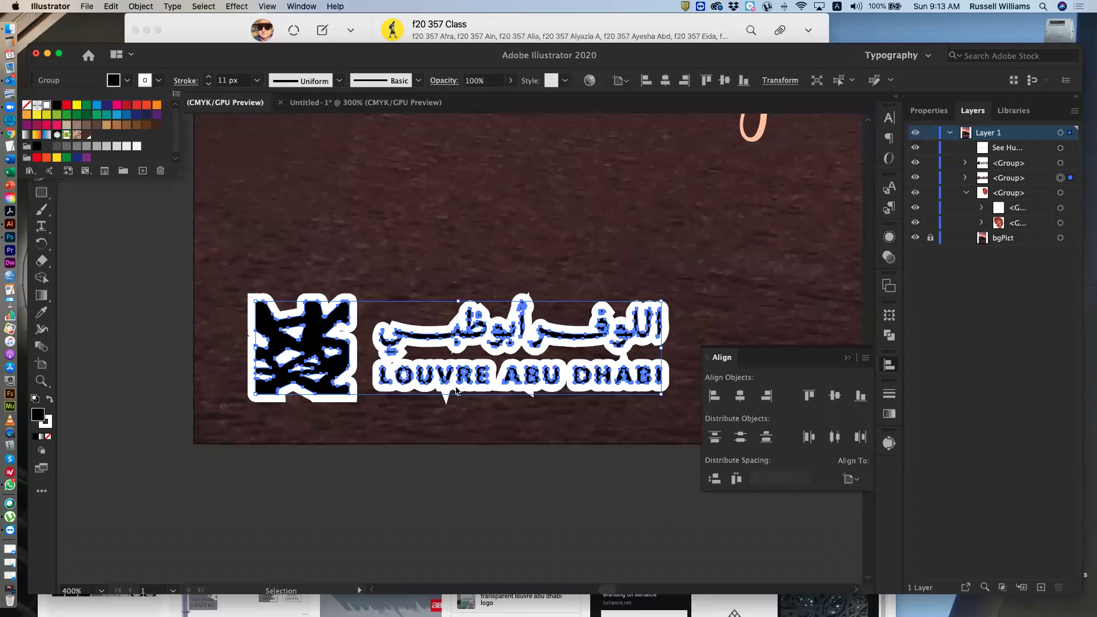
{"action": "left_click", "coordinate": [160, 416]}
{"action": "left_click", "coordinate": [160, 416]}
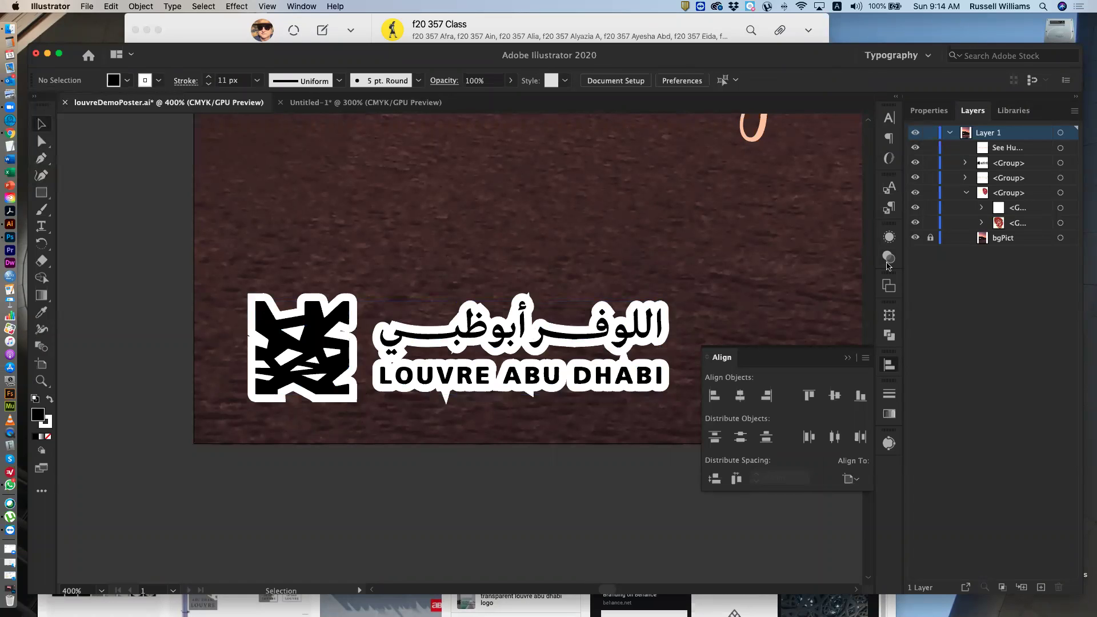
Step: Set the rear logo copy's stroke to a round cap and round join corners
{"action": "left_click", "coordinate": [1060, 178]}
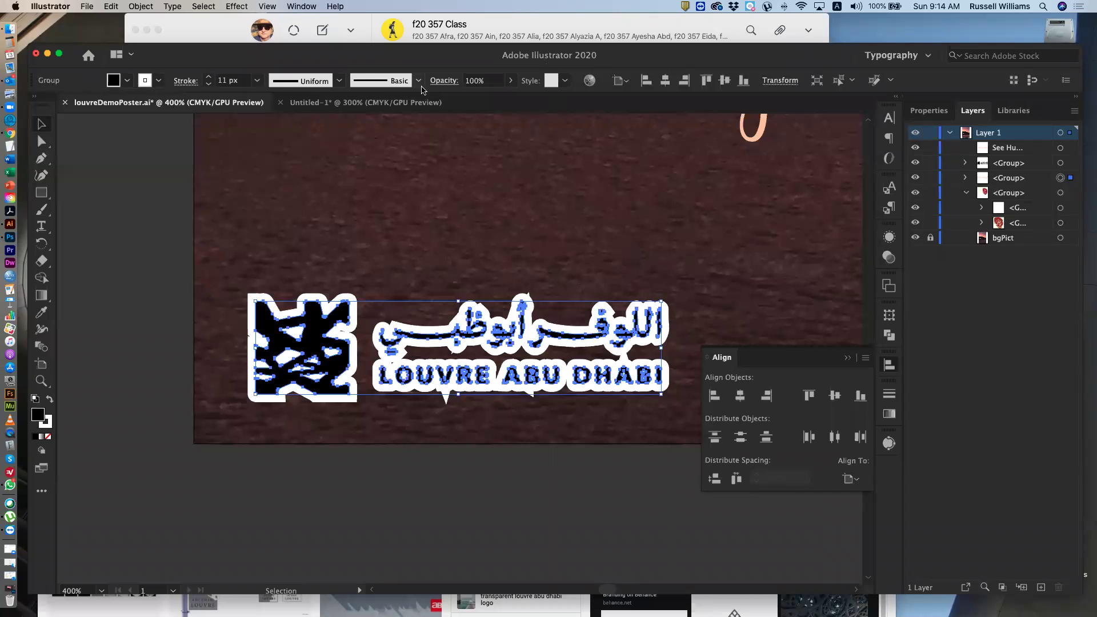
{"action": "left_click", "coordinate": [297, 7]}
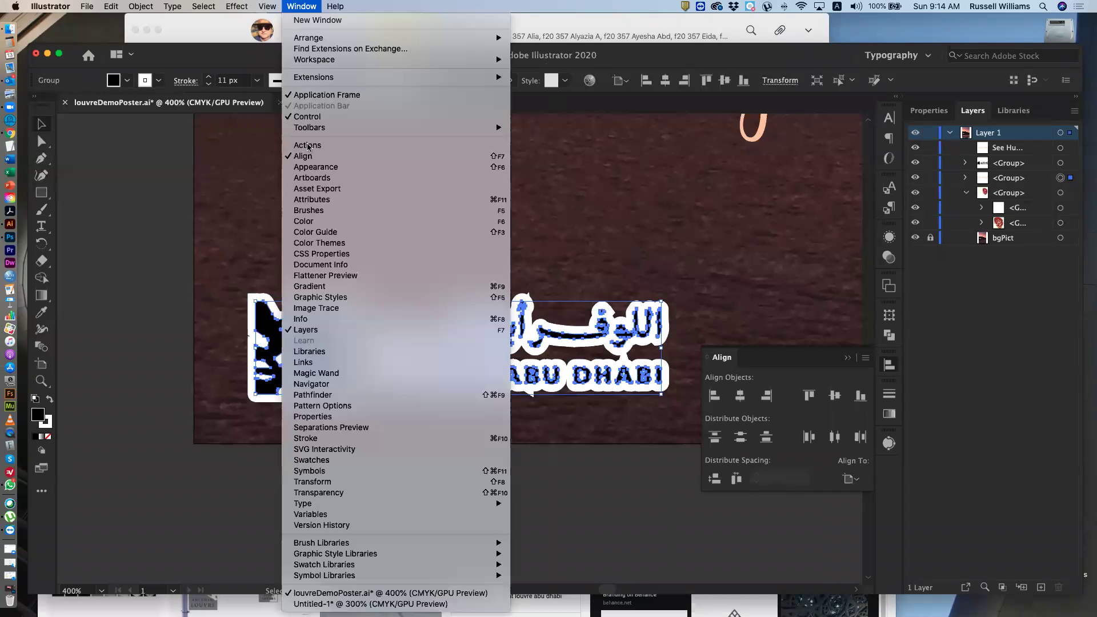
{"action": "left_click", "coordinate": [335, 438]}
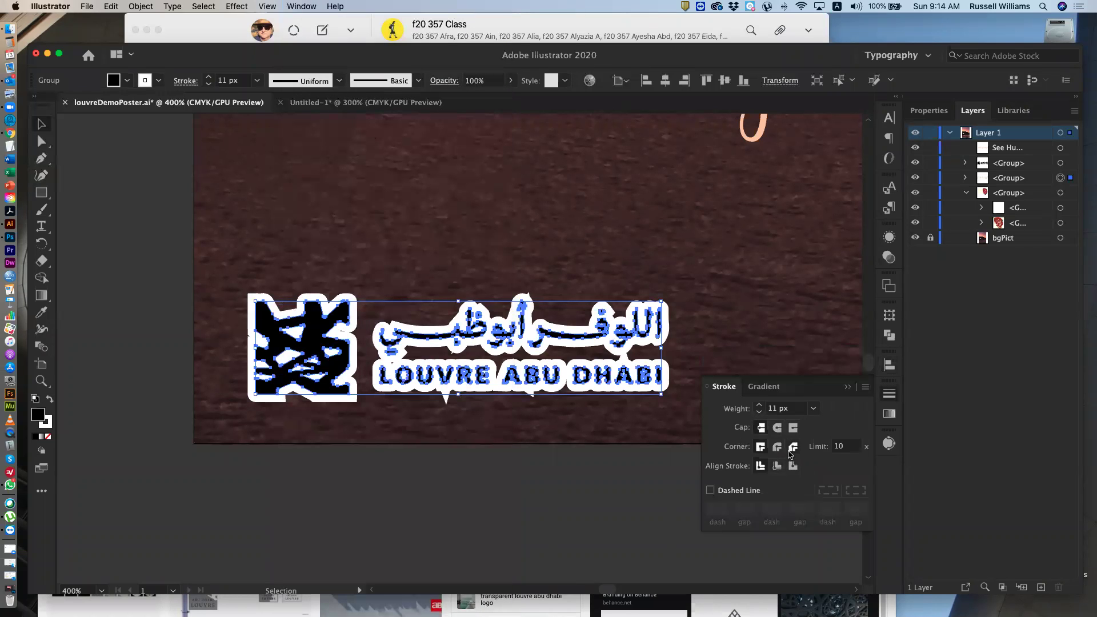
{"action": "left_click", "coordinate": [777, 428]}
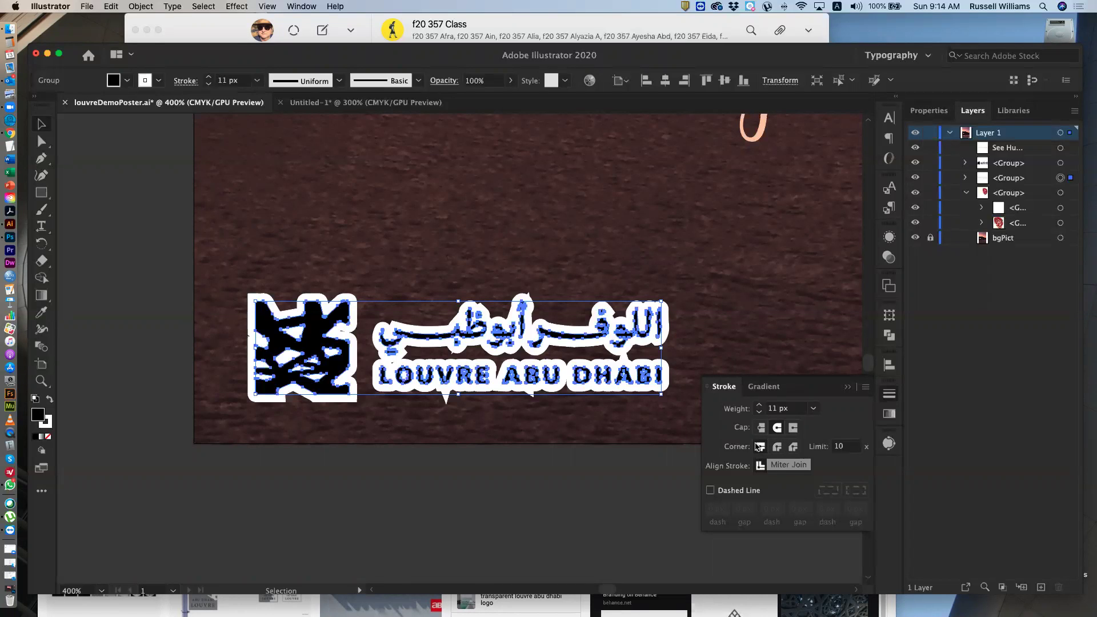
{"action": "left_click", "coordinate": [778, 448]}
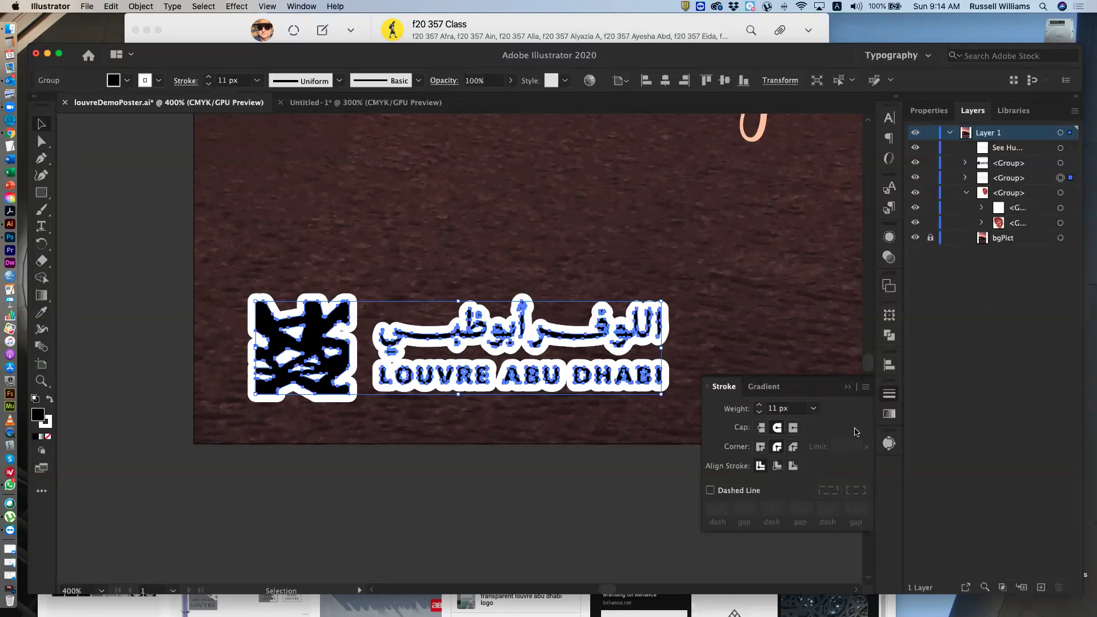
Step: Reduce the white stroke on the Louvre logo's rear copy to 8 px, and deselect it
{"action": "left_click", "coordinate": [604, 523]}
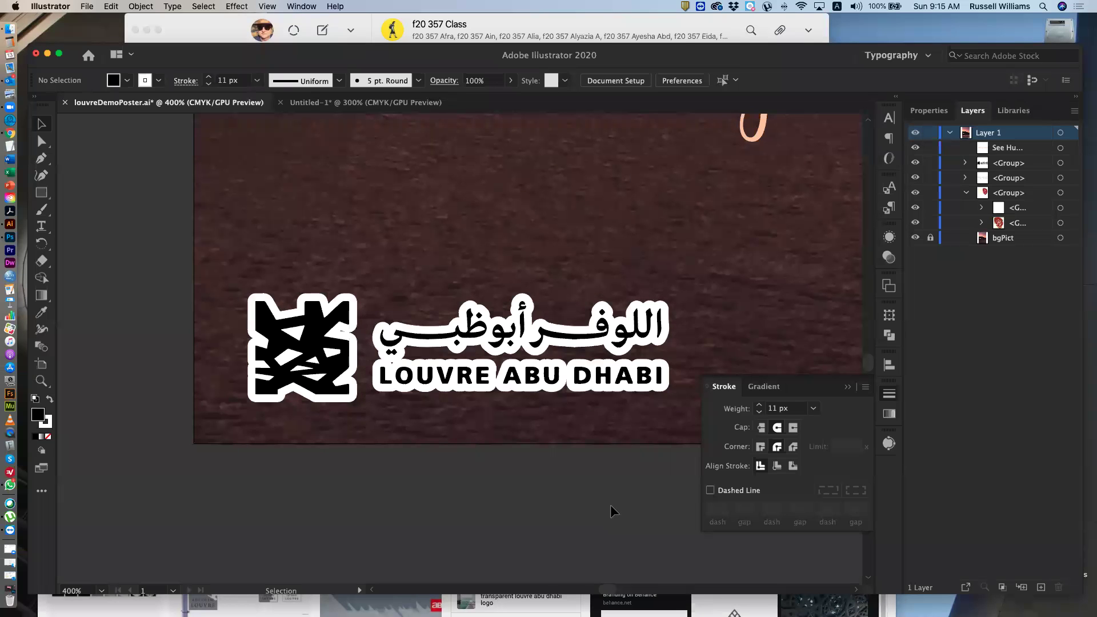
{"action": "key", "text": "a"}
{"action": "key", "text": "v"}
{"action": "key", "text": "super+0"}
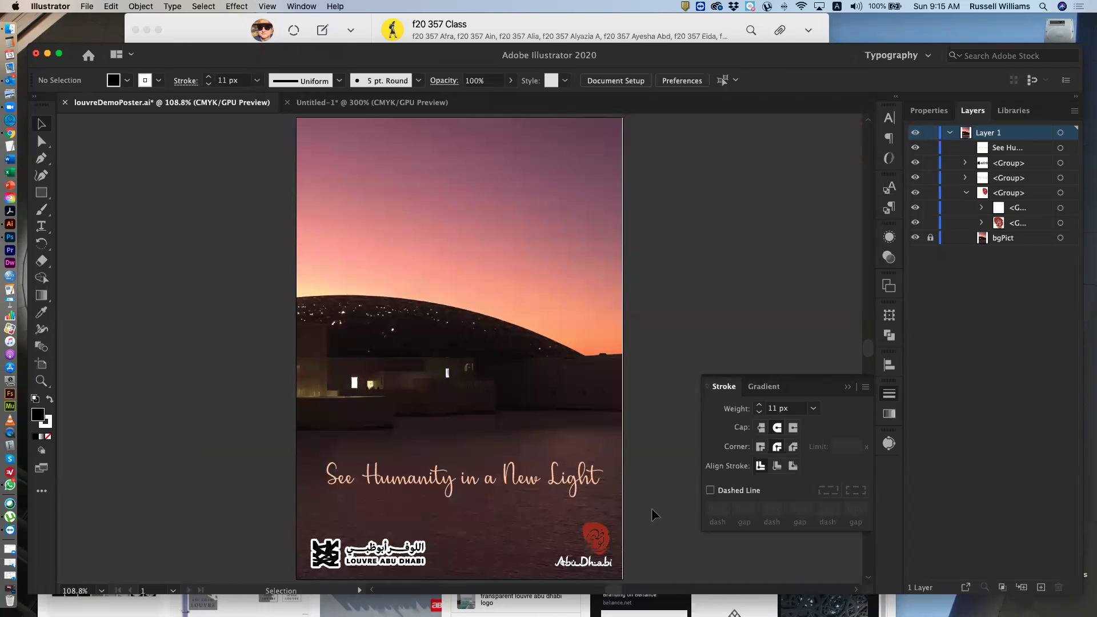
{"action": "left_click", "coordinate": [1061, 178]}
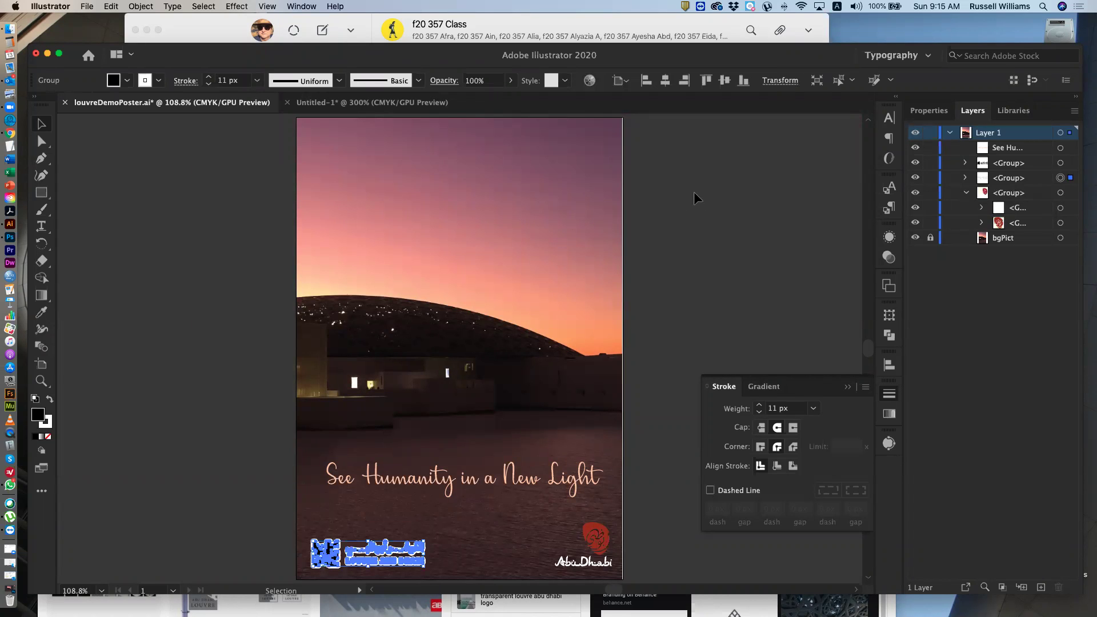
{"action": "left_click", "coordinate": [209, 86]}
{"action": "left_click", "coordinate": [208, 87]}
{"action": "left_click", "coordinate": [209, 87]}
{"action": "left_click", "coordinate": [182, 286]}
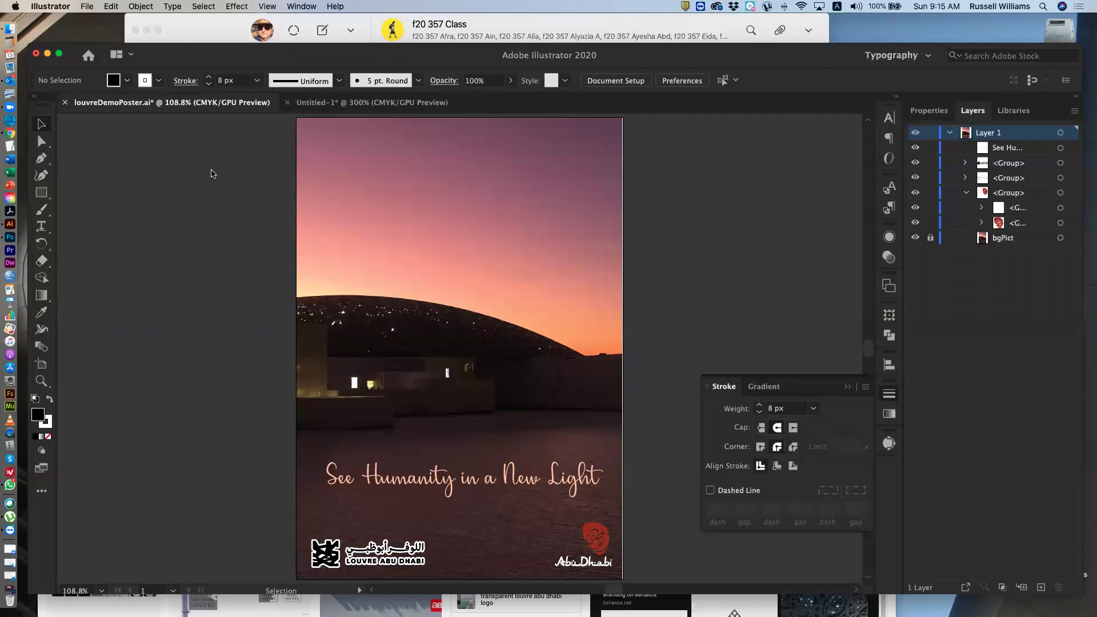
Step: Lower the opacity of the Louvre logo's rear copy to 50%, and deselect it
{"action": "left_click", "coordinate": [1061, 178]}
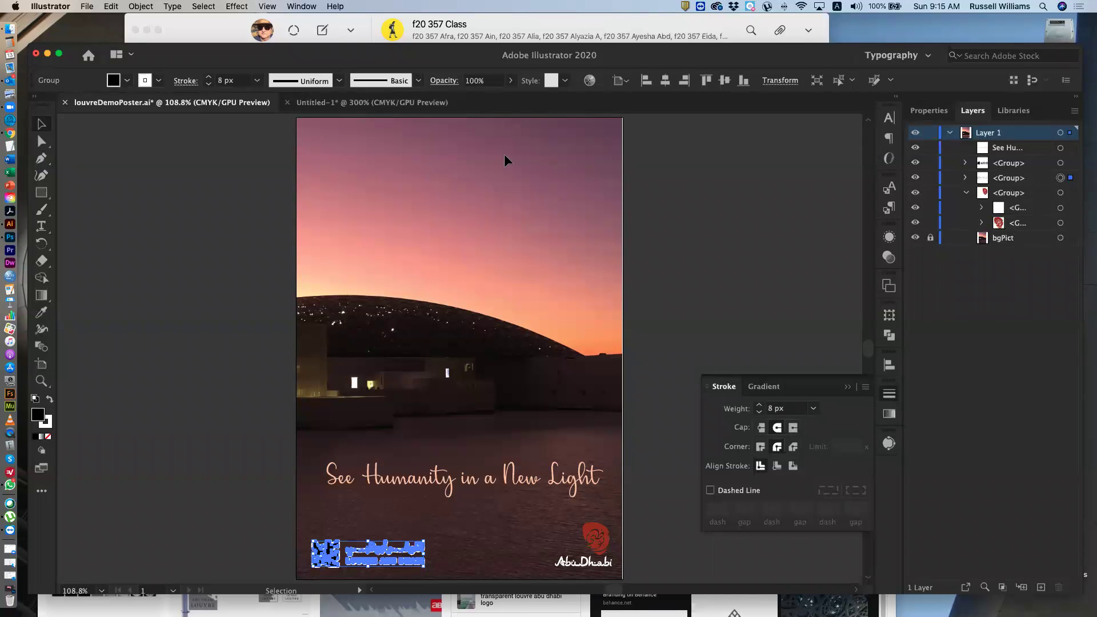
{"action": "left_click", "coordinate": [301, 6]}
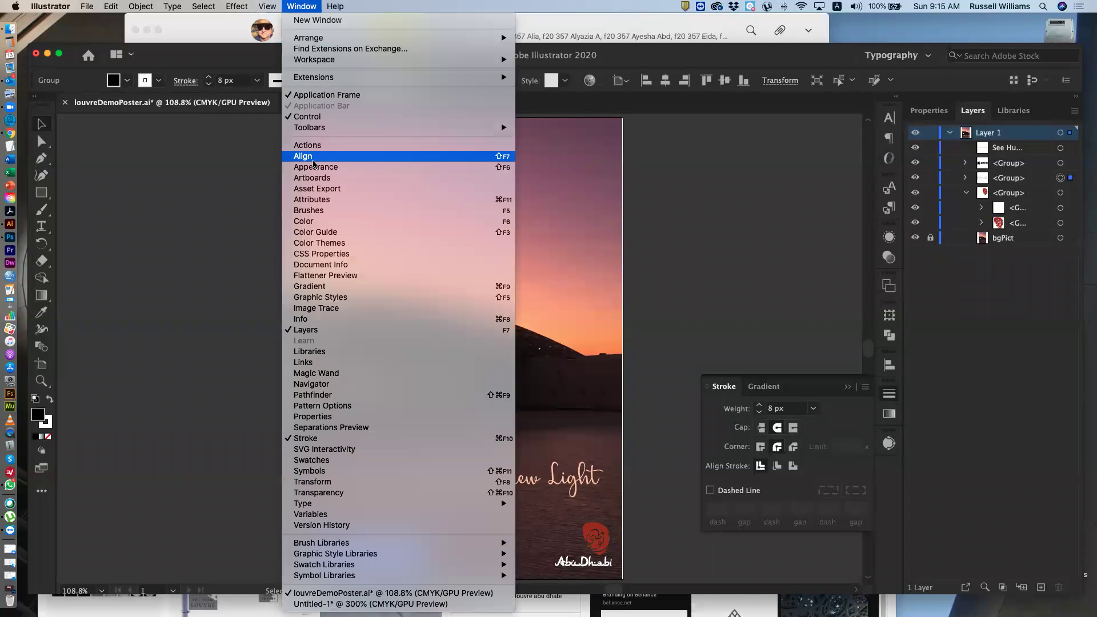
{"action": "left_click", "coordinate": [359, 495]}
{"action": "left_click", "coordinate": [859, 251]}
{"action": "left_click_drag", "start_coordinate": [856, 270], "coordinate": [830, 269]}
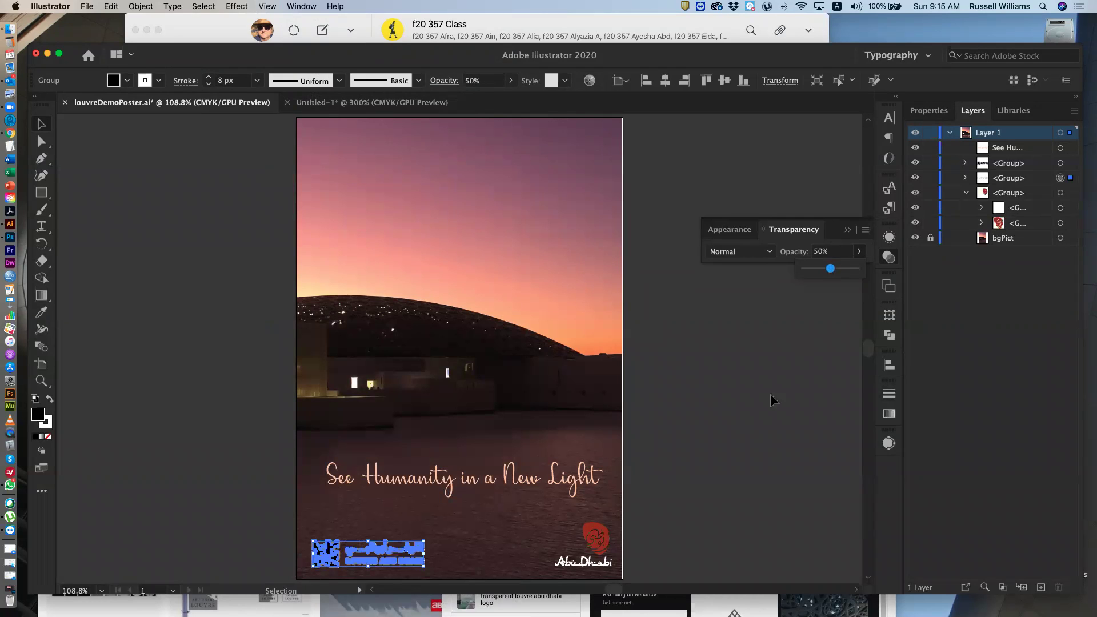
{"action": "left_click", "coordinate": [195, 434]}
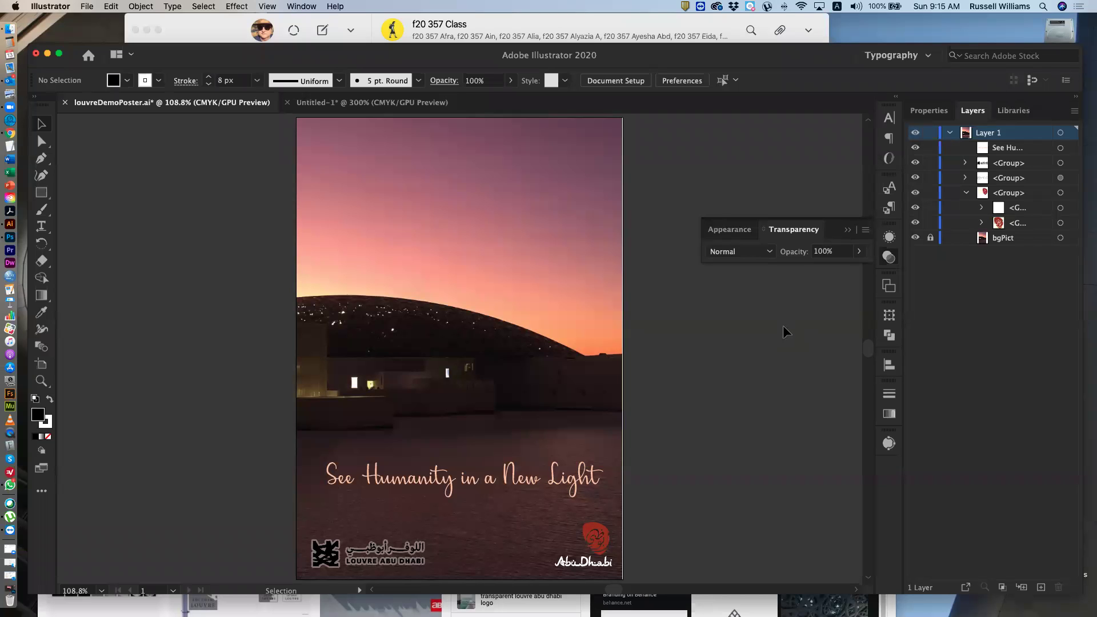
Step: Set the opacity of the Louvre logo's rear copy to 25%, deselect it, and show the whole poster
{"action": "left_click", "coordinate": [1061, 178]}
{"action": "left_click", "coordinate": [821, 253]}
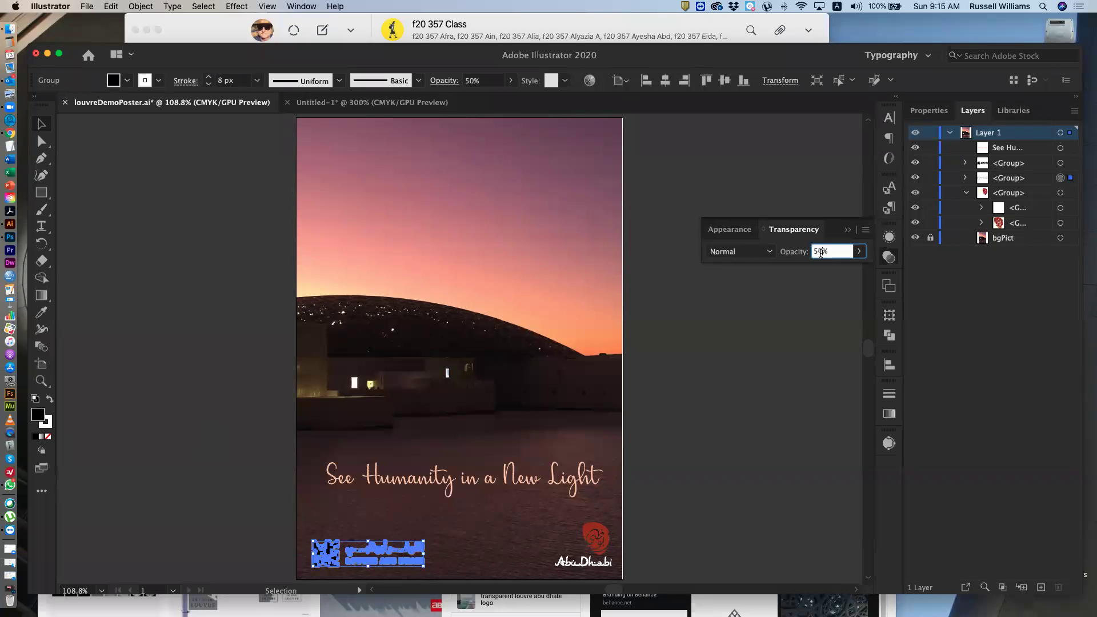
{"action": "type", "text": "25%"}
{"action": "key", "text": "super+equal"}
{"action": "key", "text": "super+equal"}
{"action": "key", "text": "super+equal"}
{"action": "key", "text": "super+equal"}
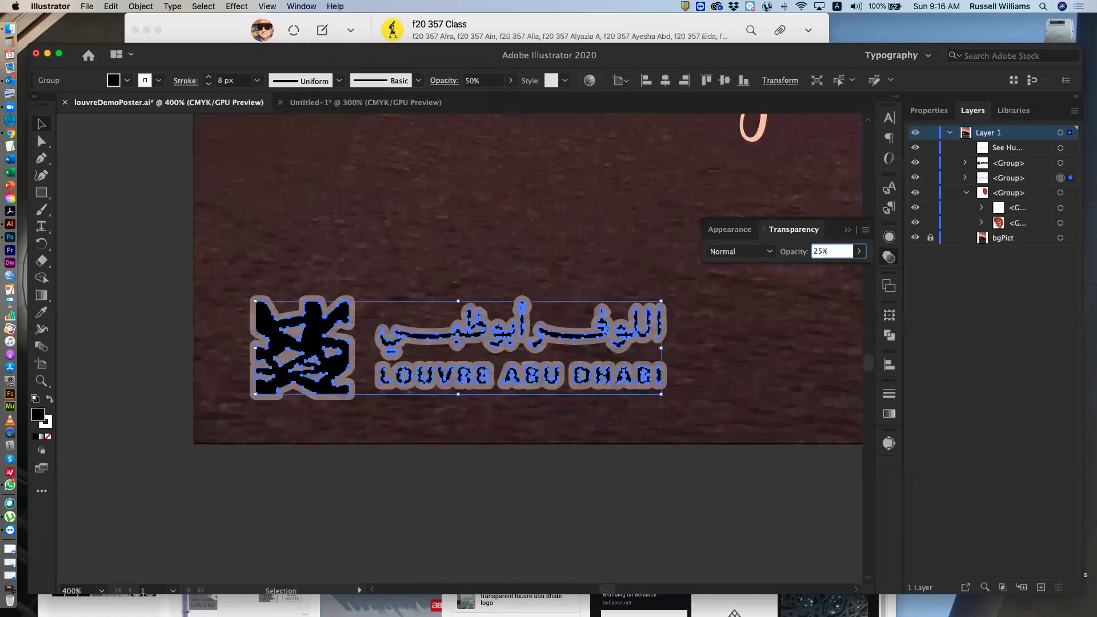
{"action": "key", "text": "Return"}
{"action": "left_click", "coordinate": [609, 479]}
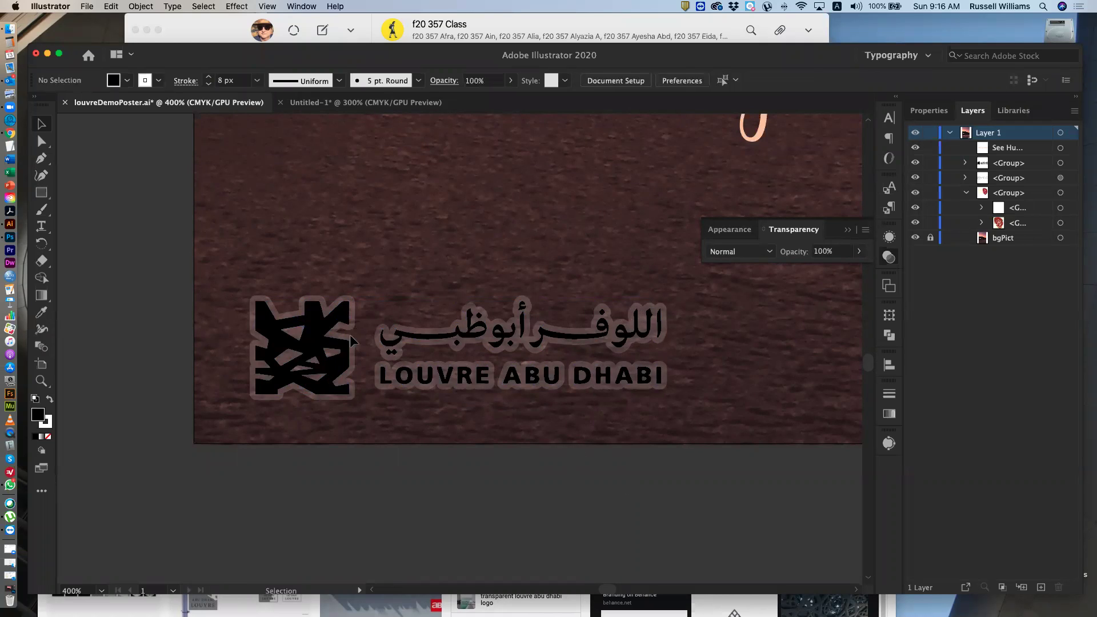
{"action": "key", "text": "a"}
{"action": "key", "text": "super+0"}
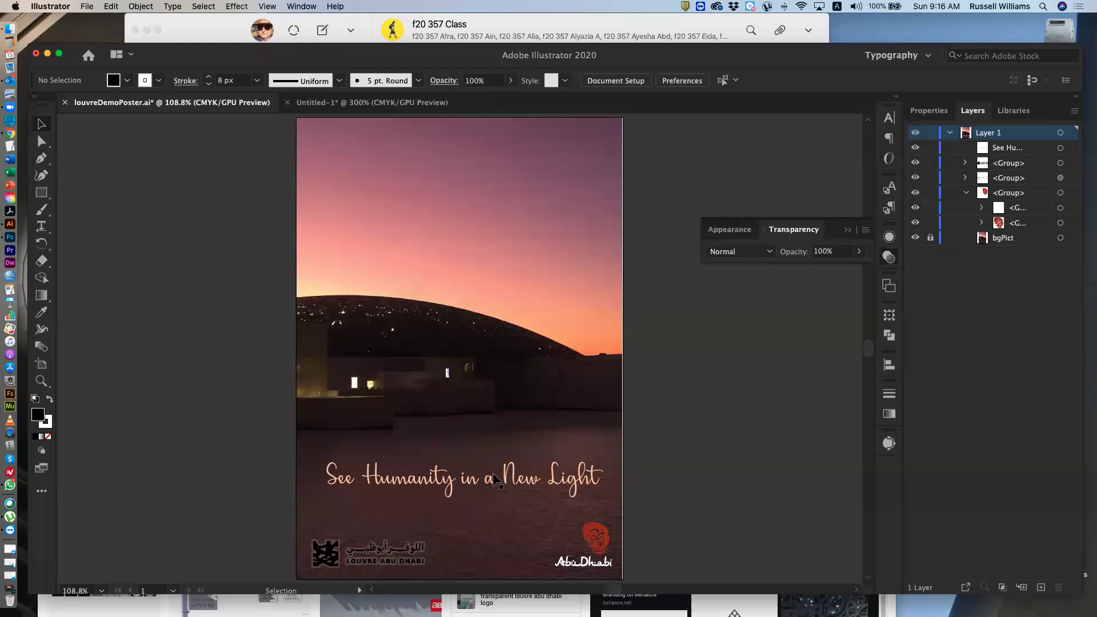
Step: Select the "See Humanity in a New Light" slogan and try the GROBOLD font on it
{"action": "left_click", "coordinate": [449, 486]}
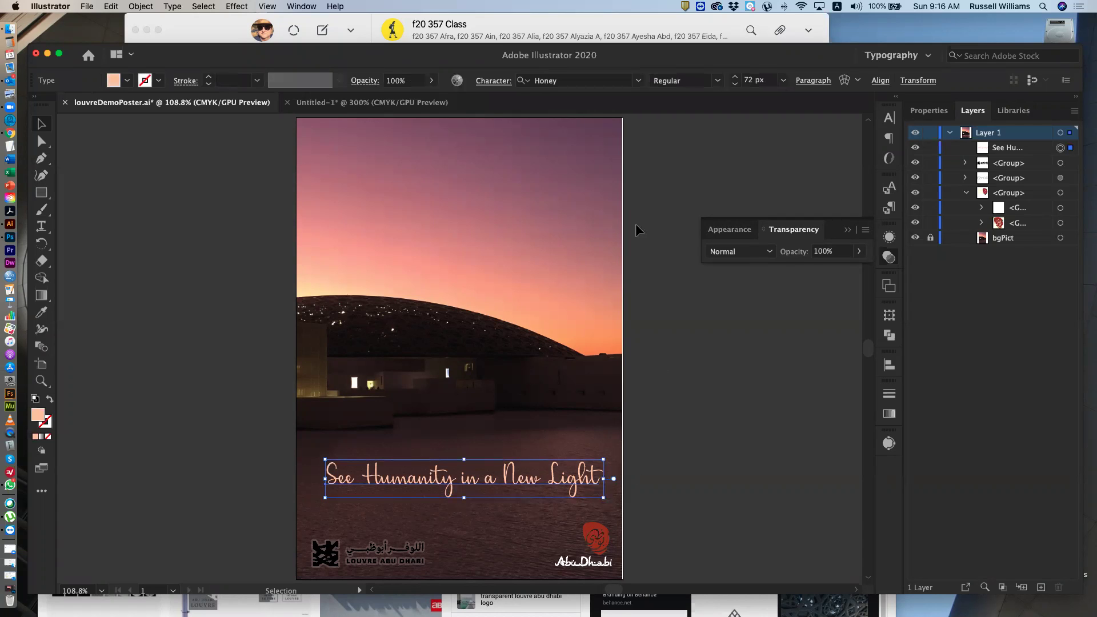
{"action": "left_click", "coordinate": [572, 81]}
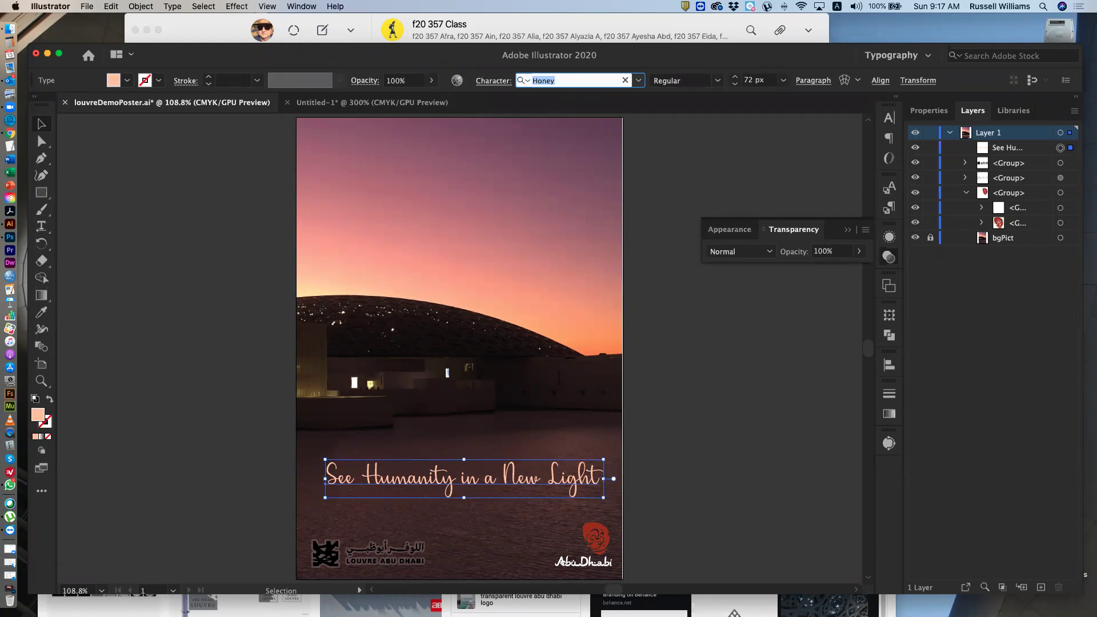
{"action": "type", "text": "grobold"}
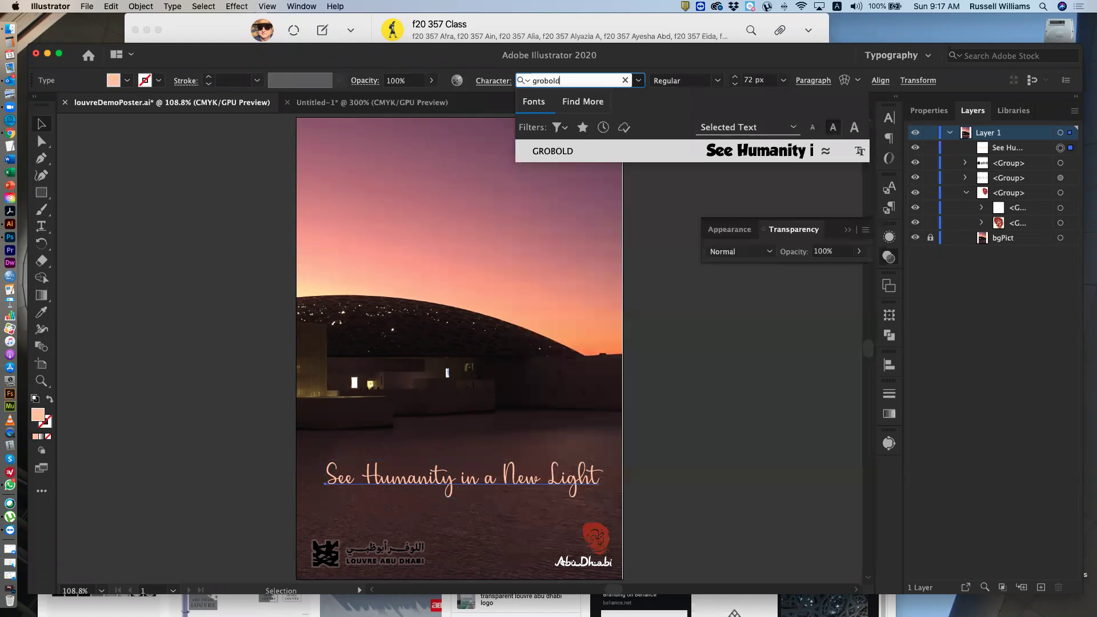
{"action": "key", "text": "Return"}
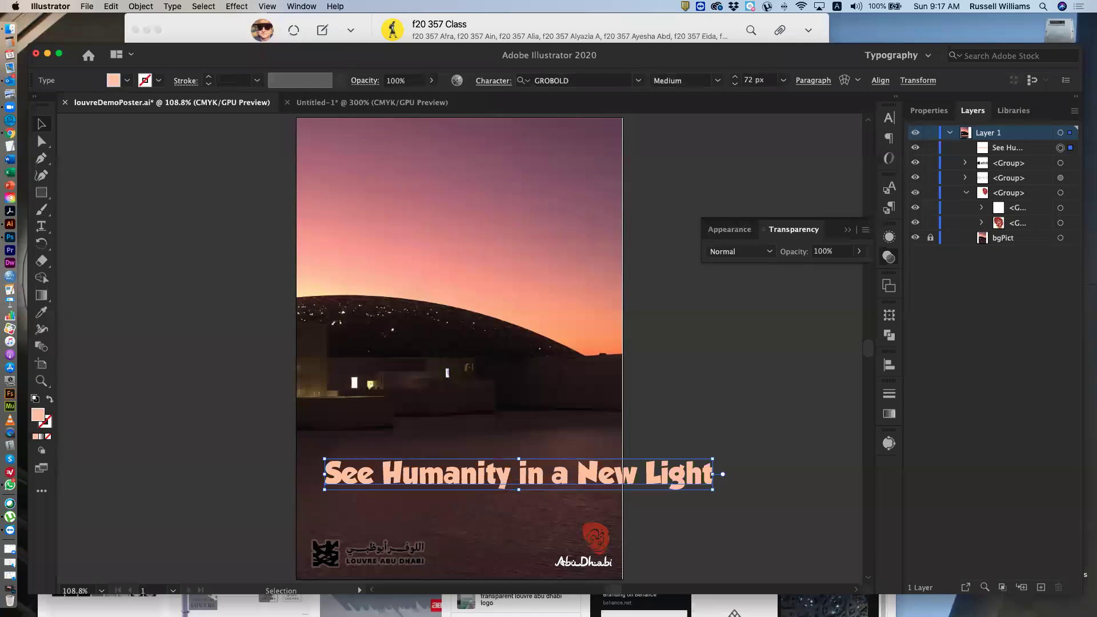
Step: Try the Railroad Gothic ATF font on the slogan
{"action": "left_click", "coordinate": [575, 81]}
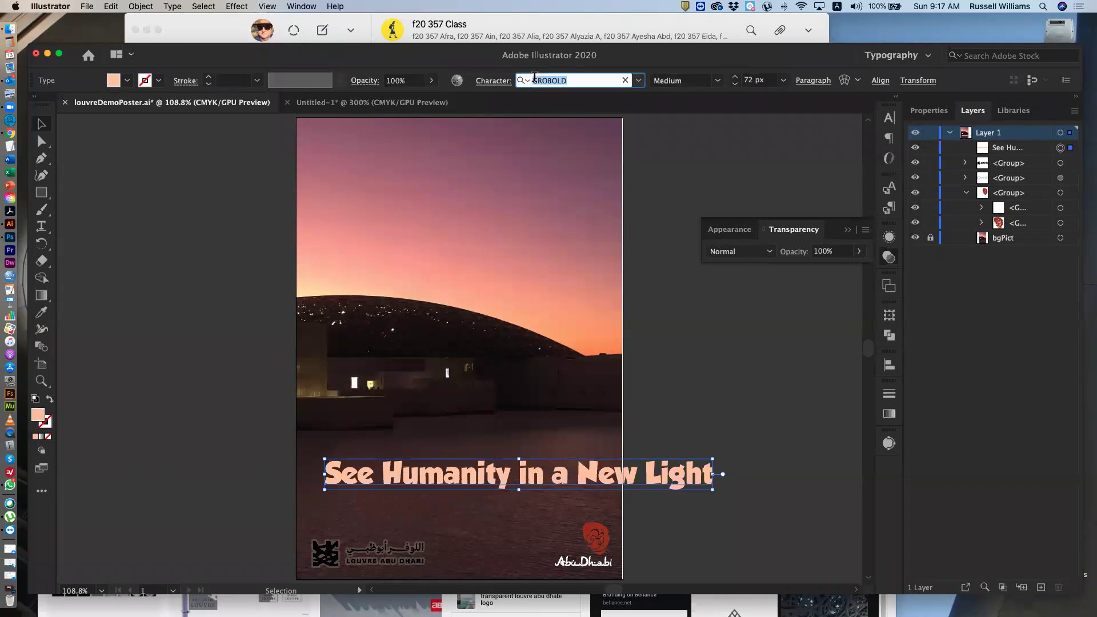
{"action": "type", "text": "rail"}
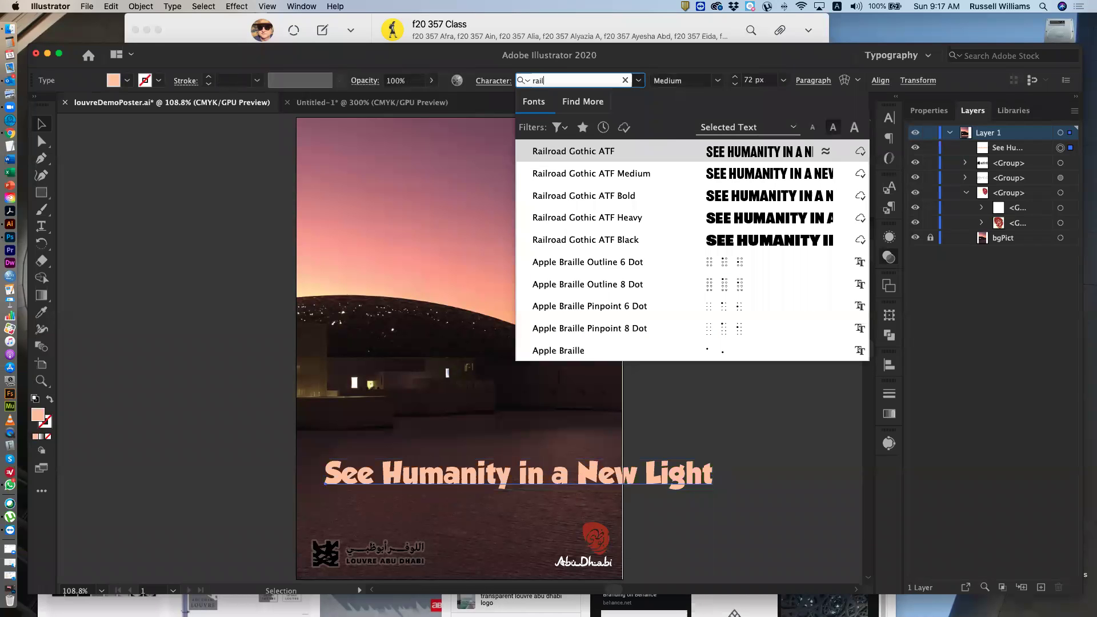
{"action": "key", "text": "Return"}
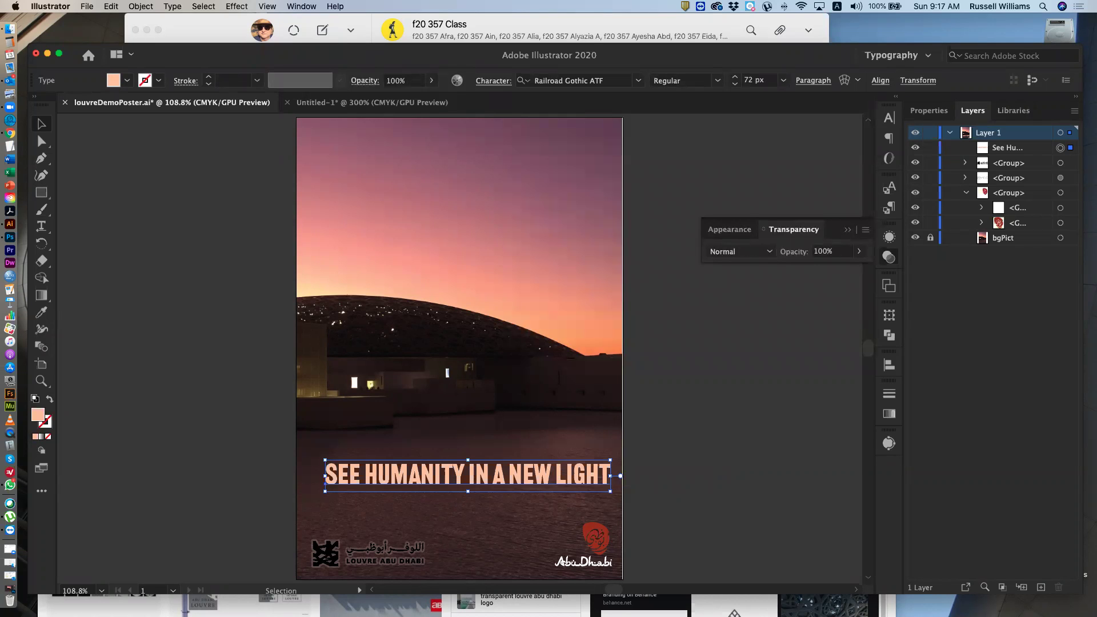
Step: Set the slogan's font back to Honey
{"action": "left_click", "coordinate": [608, 80]}
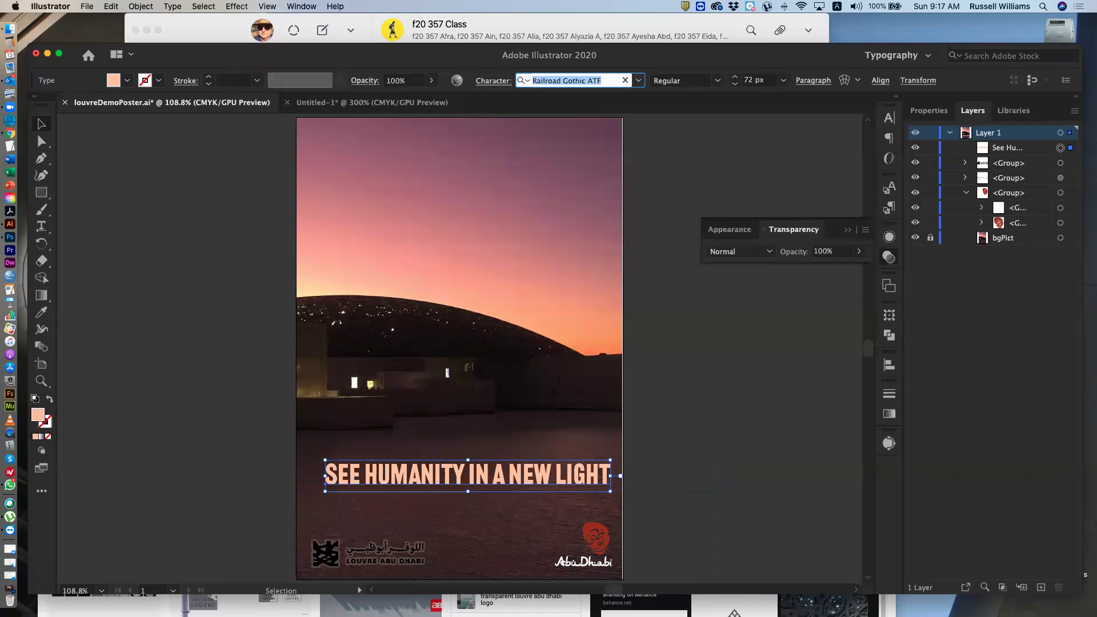
{"action": "type", "text": "honey"}
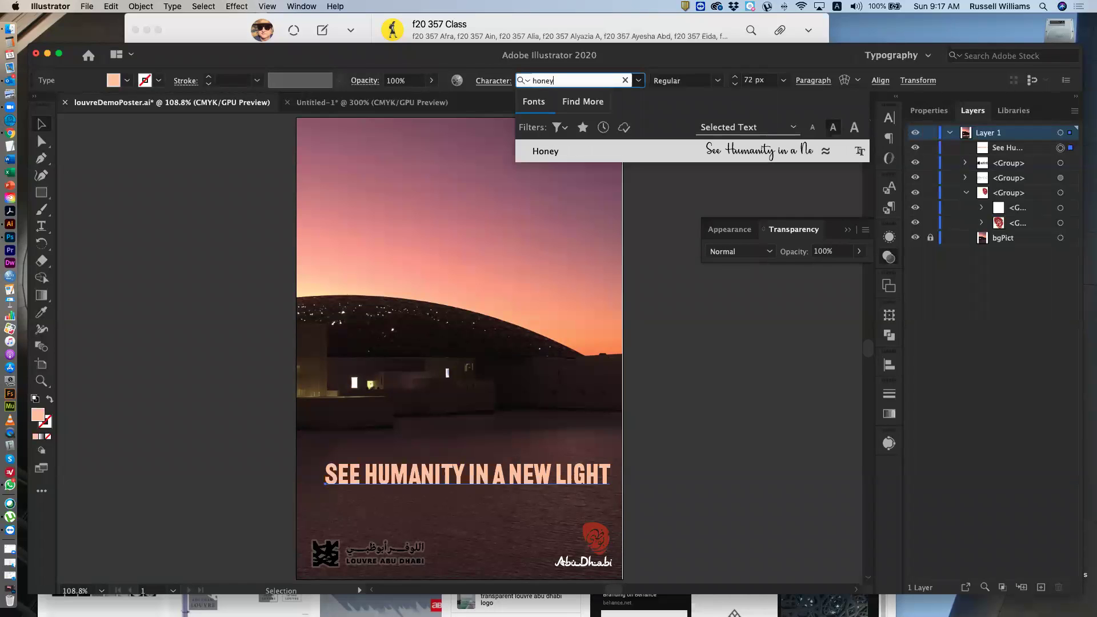
{"action": "key", "text": "Return"}
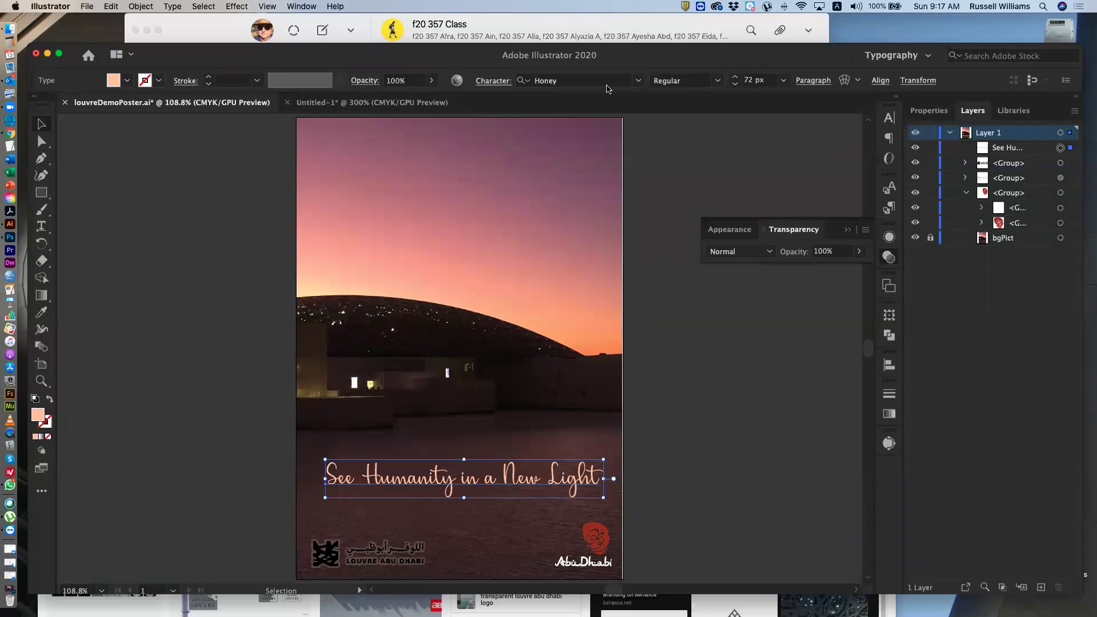
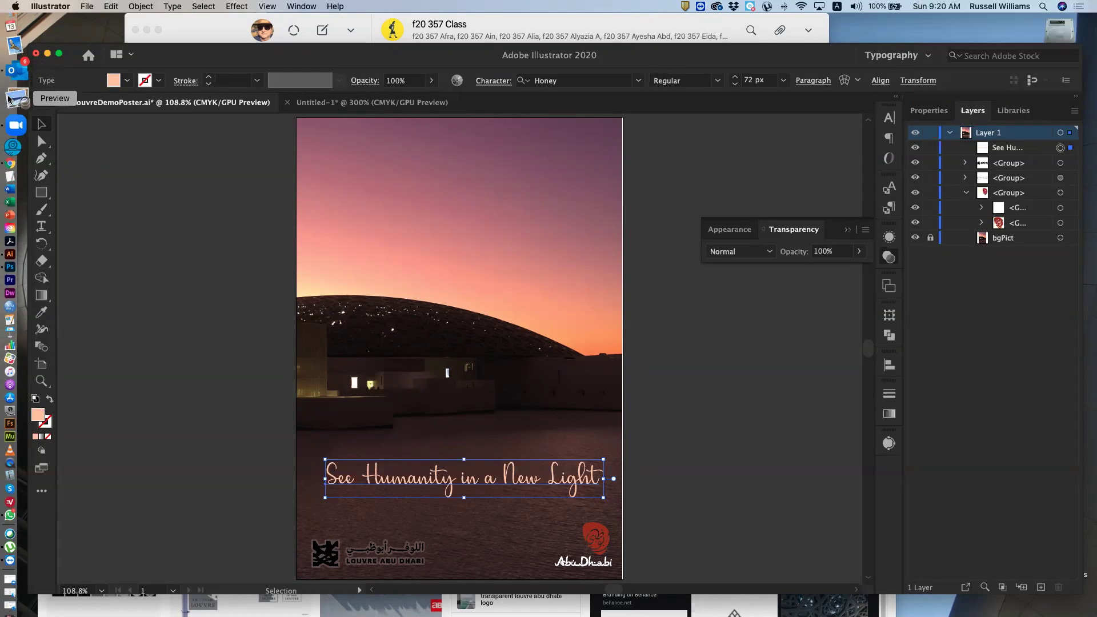
Step: Switch to Google Chrome, give the Class Attendance page its own window, and bring the full student list into view
{"action": "left_click", "coordinate": [19, 137]}
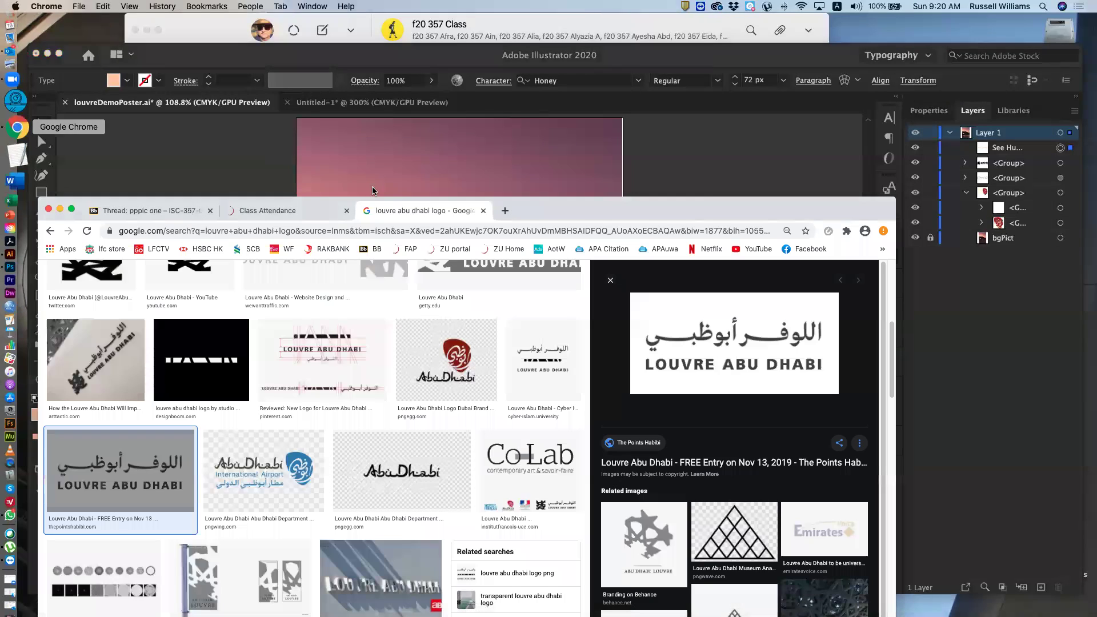
{"action": "left_click_drag", "start_coordinate": [330, 206], "coordinate": [321, 29]}
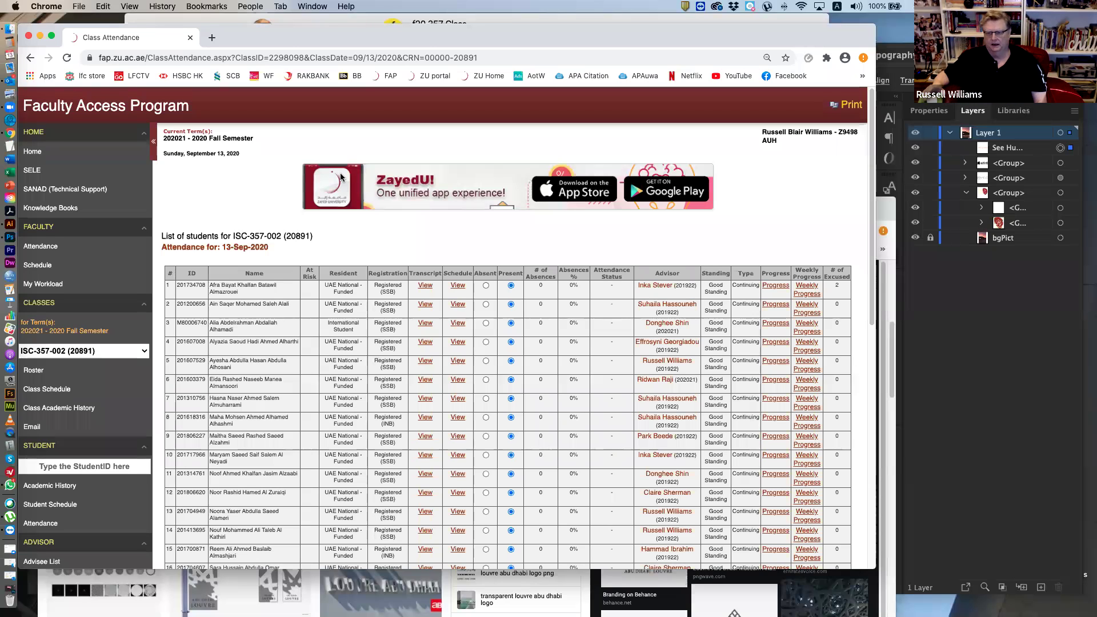
{"action": "scroll", "coordinate": [338, 227], "scroll_direction": "down", "scroll_amount": 5}
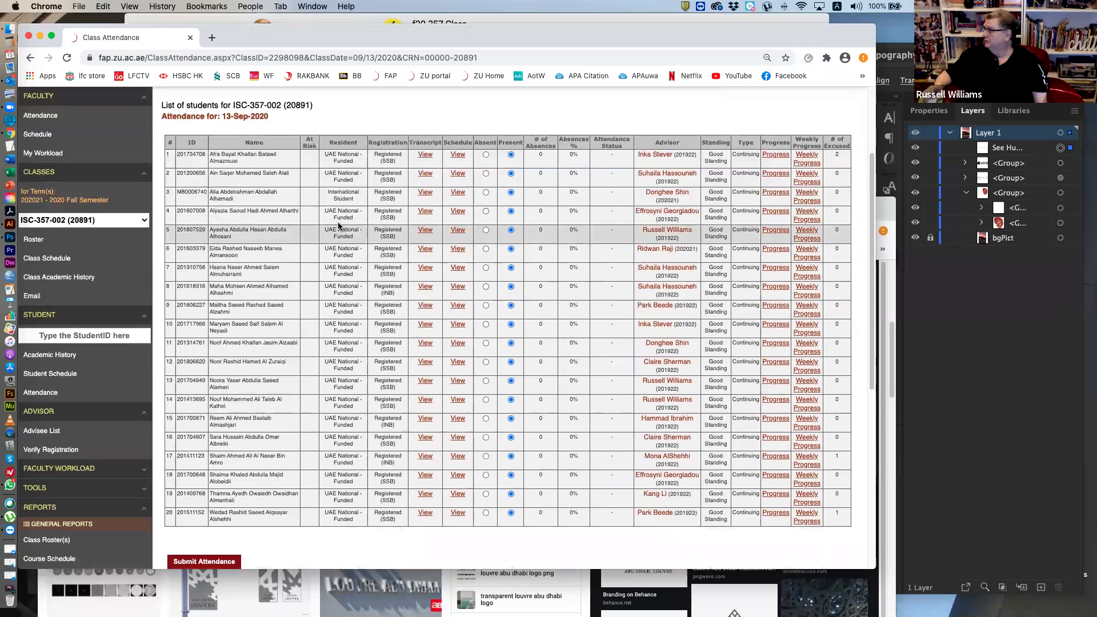
{"action": "scroll", "coordinate": [338, 226], "scroll_direction": "up", "scroll_amount": 1}
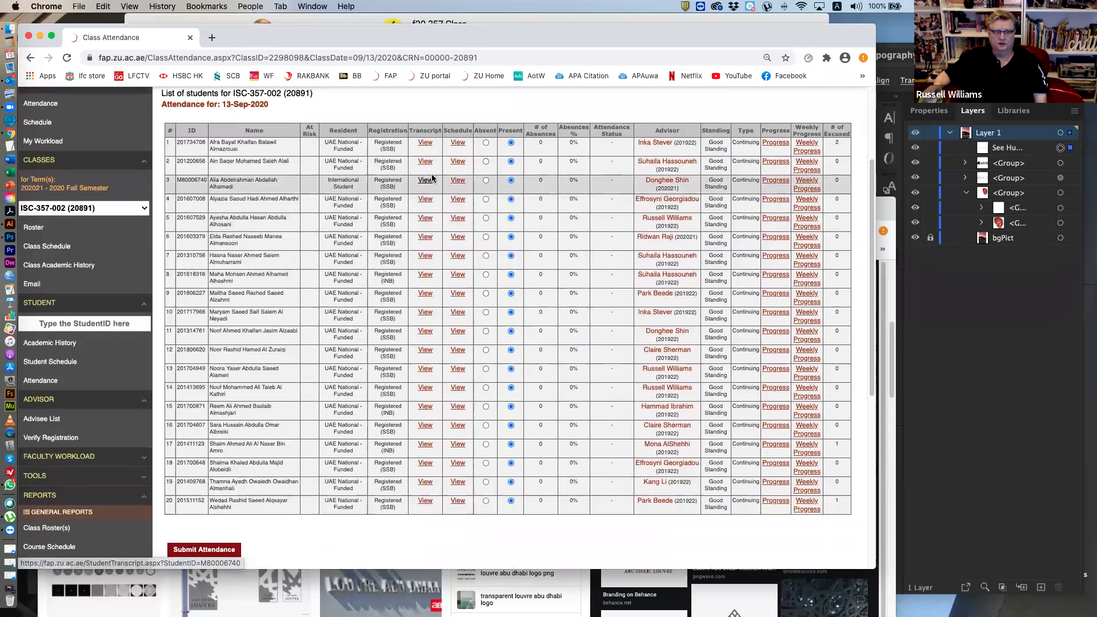
Step: Mark the students in rows 3, 10, 16, 17 and 19 absent, and submit the attendance for 13-Sep-2020
{"action": "left_click", "coordinate": [486, 181]}
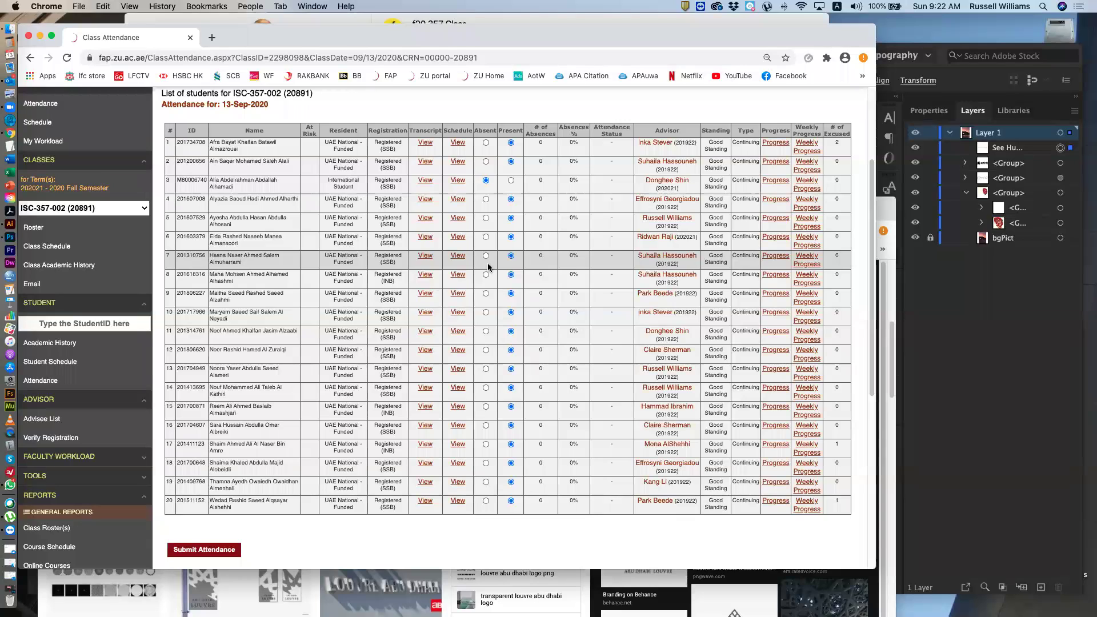
{"action": "left_click", "coordinate": [486, 313]}
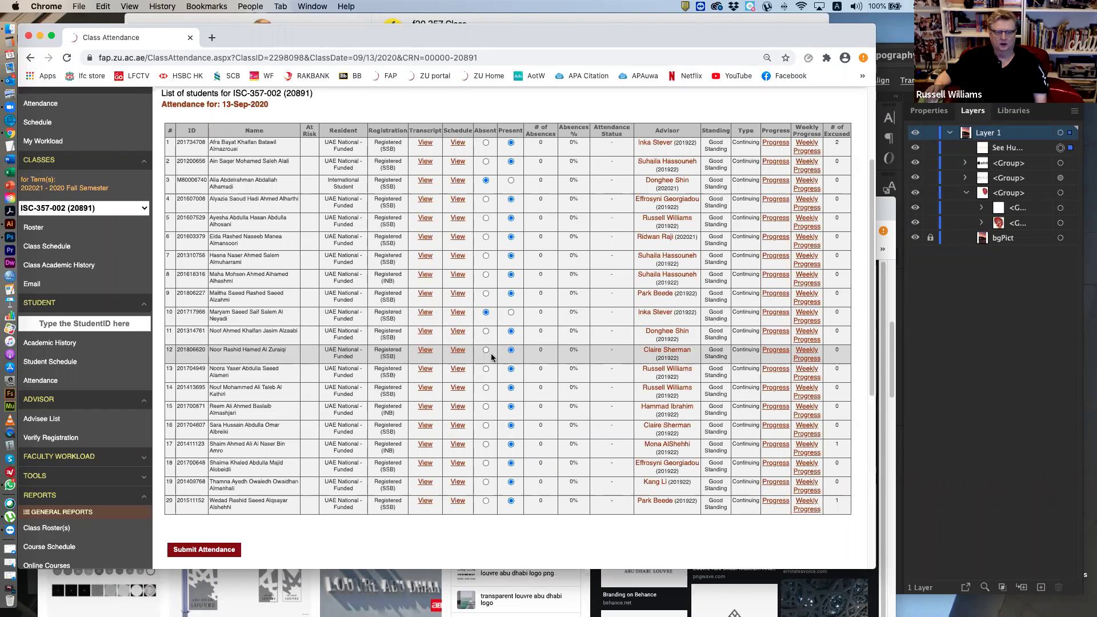
{"action": "left_click", "coordinate": [487, 426]}
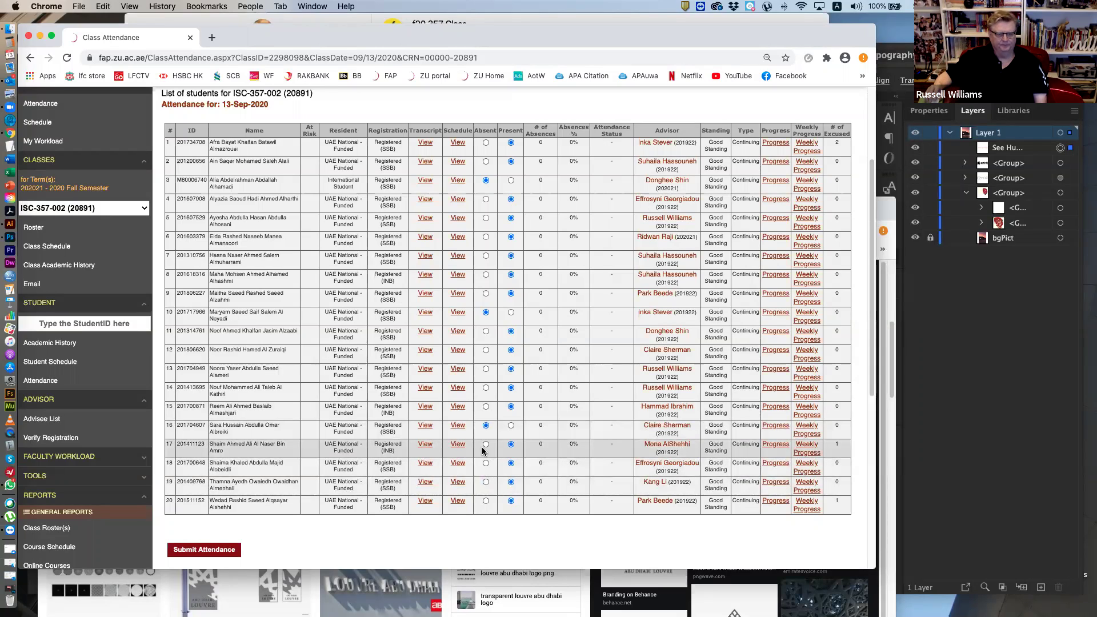
{"action": "left_click", "coordinate": [486, 445]}
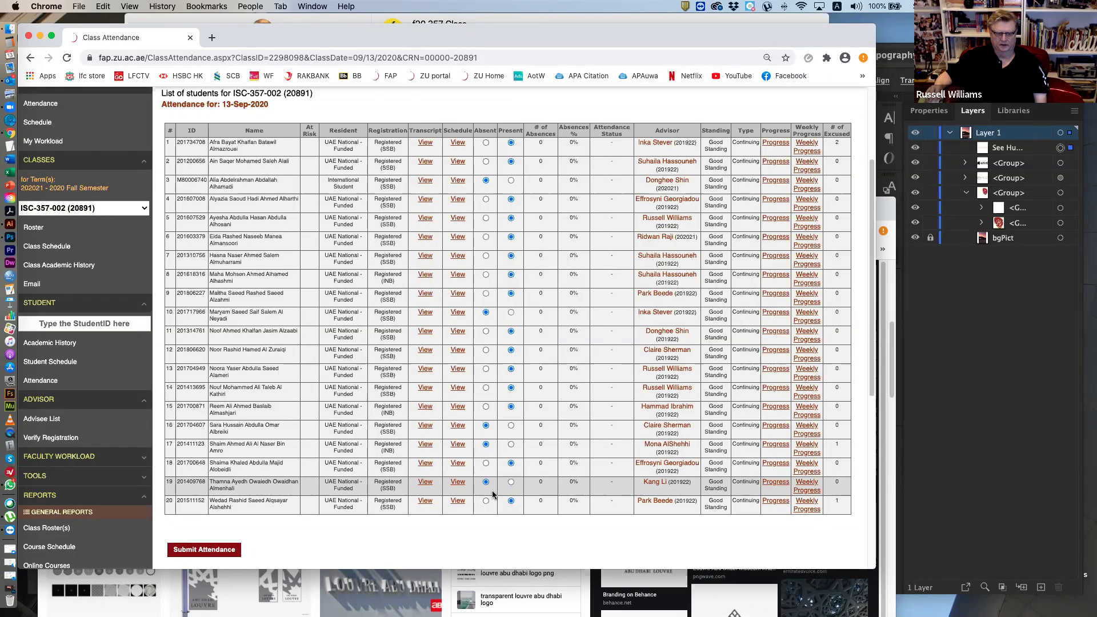
{"action": "left_click", "coordinate": [486, 482]}
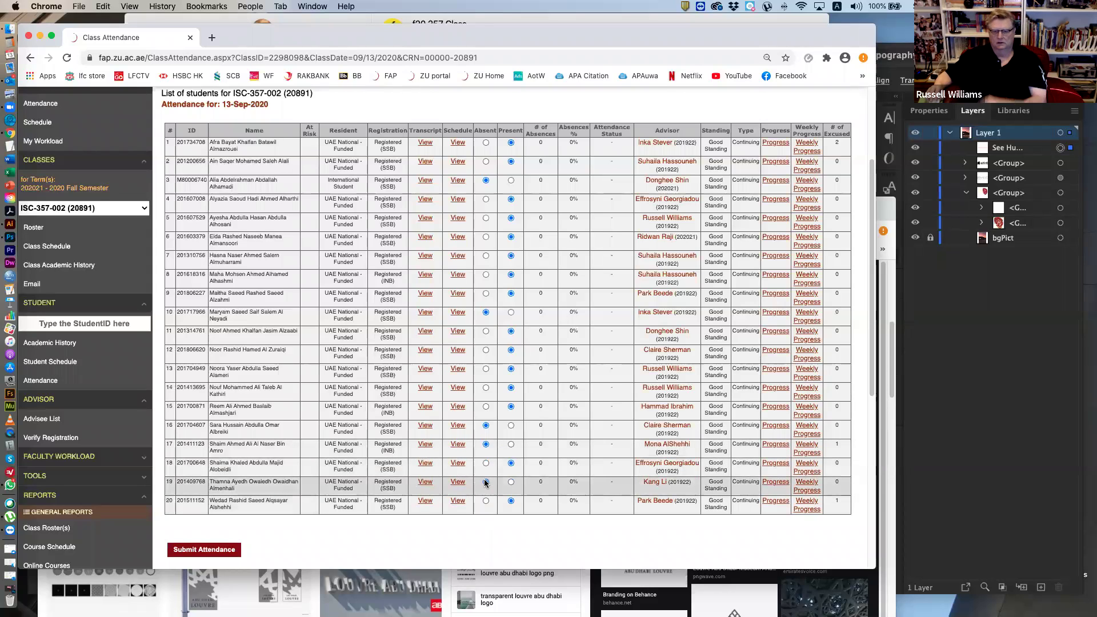
{"action": "left_click", "coordinate": [240, 551]}
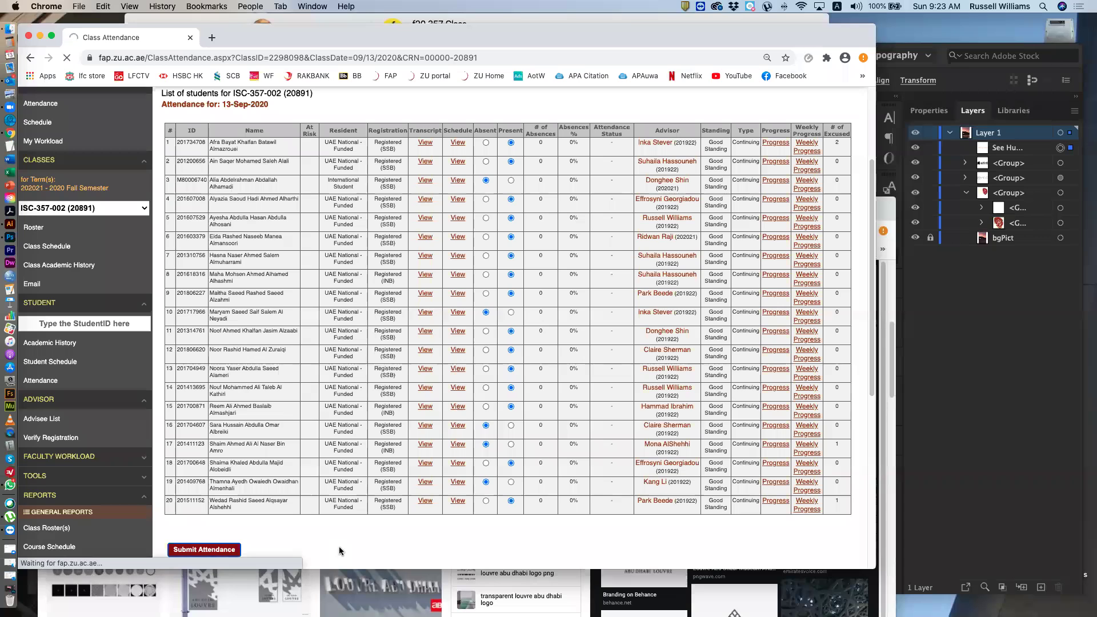